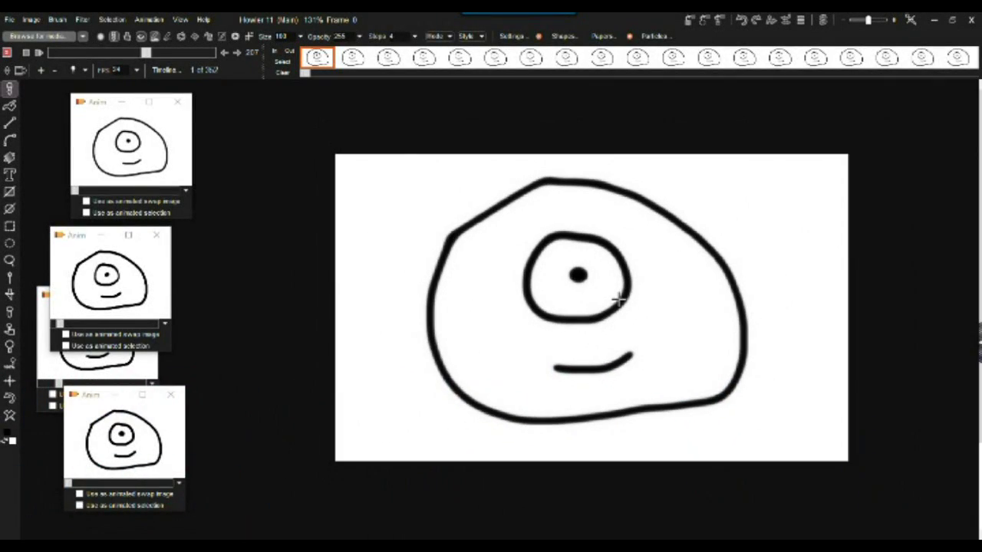
- Play back the interpolated 352-frame cartoon face animation and stop it partway through
{"action": "mouse_move", "coordinate": [660, 240]}
{"action": "left_mouse_down"}
{"action": "mouse_move", "coordinate": [637, 256]}
{"action": "mouse_move", "coordinate": [670, 248]}
{"action": "mouse_move", "coordinate": [664, 255]}
{"action": "left_mouse_up"}
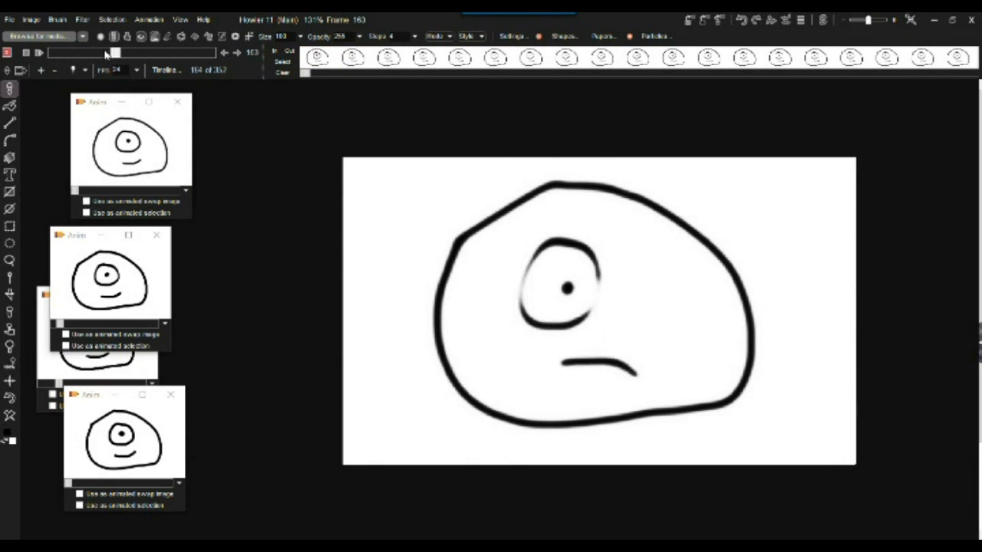
{"action": "left_click", "coordinate": [40, 53]}
{"action": "left_click", "coordinate": [39, 52]}
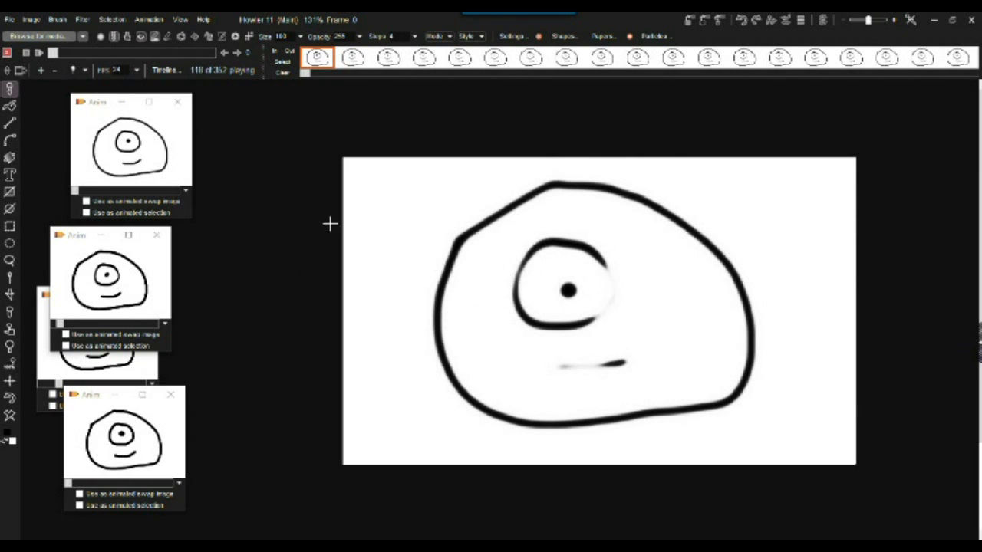
{"action": "left_click", "coordinate": [79, 52]}
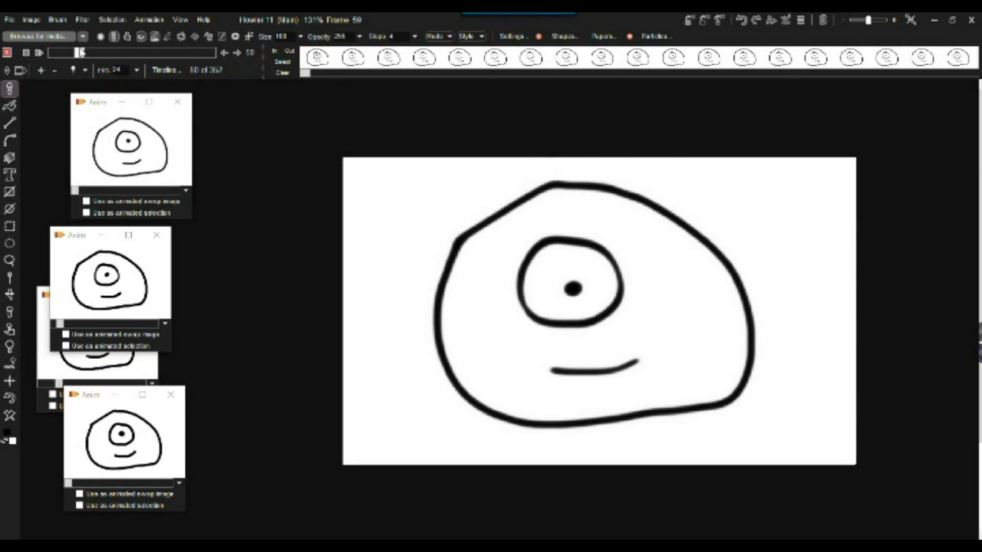
- Restore the stored seven-frame animation of hand-drawn key frames and scrub back and forth through its frames
{"action": "left_click", "coordinate": [120, 436]}
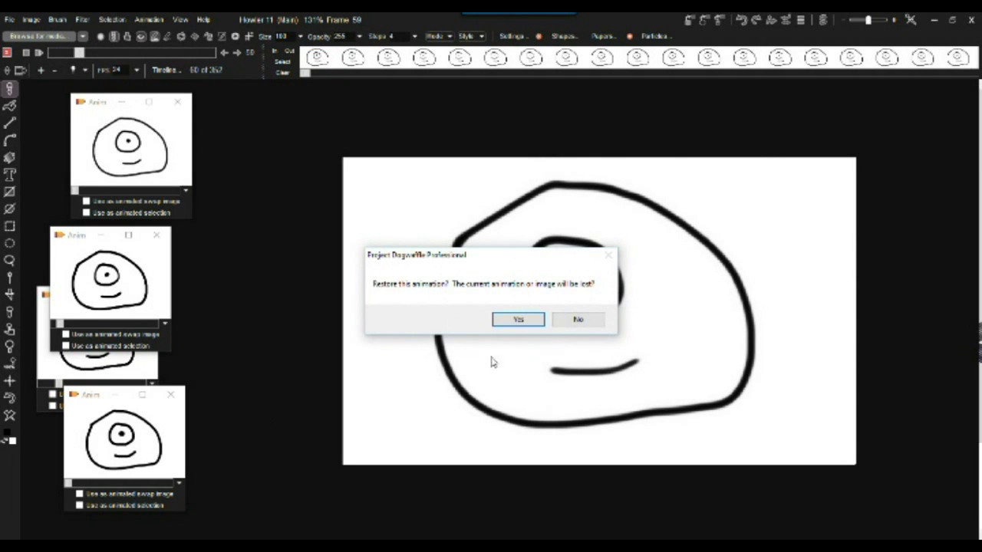
{"action": "left_click", "coordinate": [517, 318]}
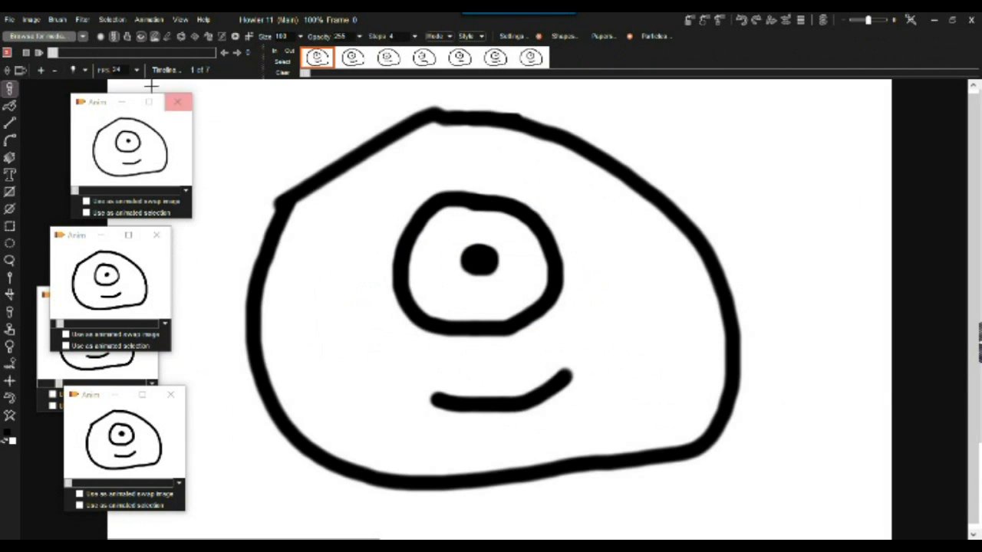
{"action": "left_click_drag", "start_coordinate": [55, 53], "coordinate": [113, 40]}
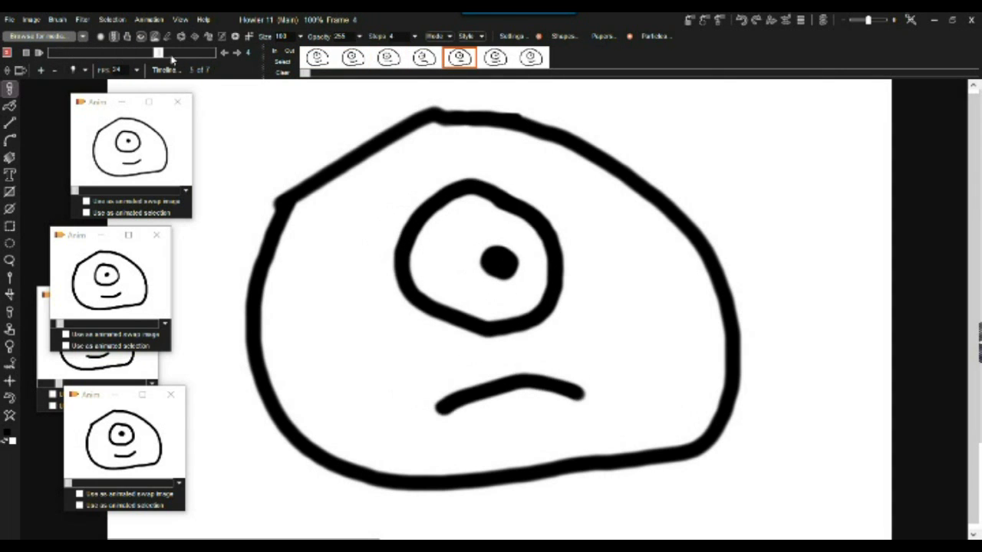
{"action": "left_click_drag", "start_coordinate": [165, 59], "coordinate": [76, 58]}
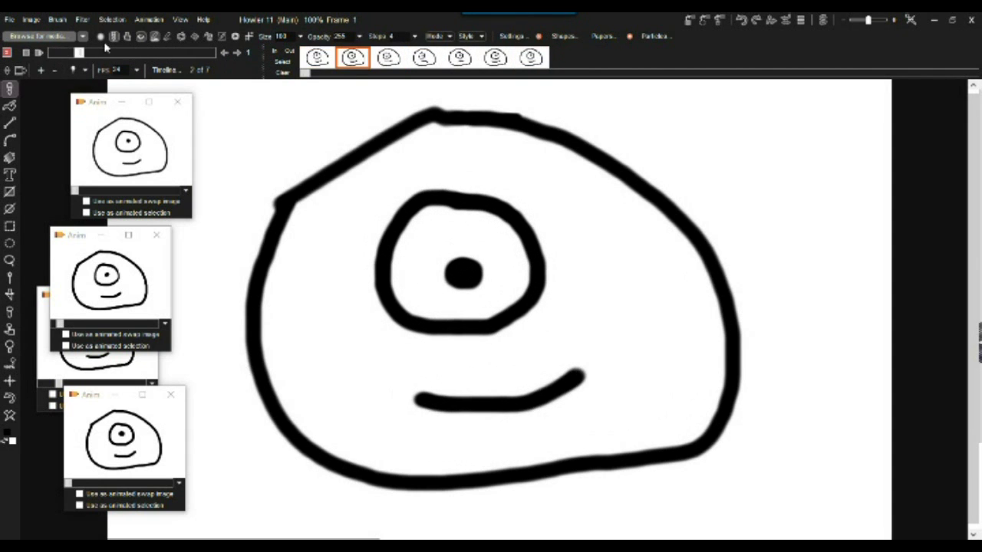
{"action": "left_click_drag", "start_coordinate": [52, 51], "coordinate": [105, 52]}
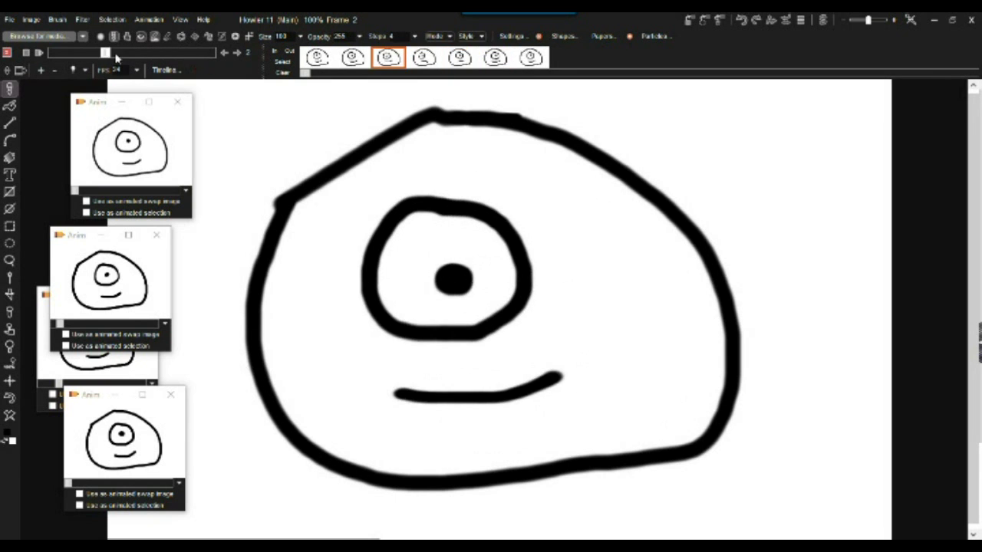
- Restore the stored 18-frame animation with the smaller image size and play it back
{"action": "left_click_drag", "start_coordinate": [90, 240], "coordinate": [131, 249]}
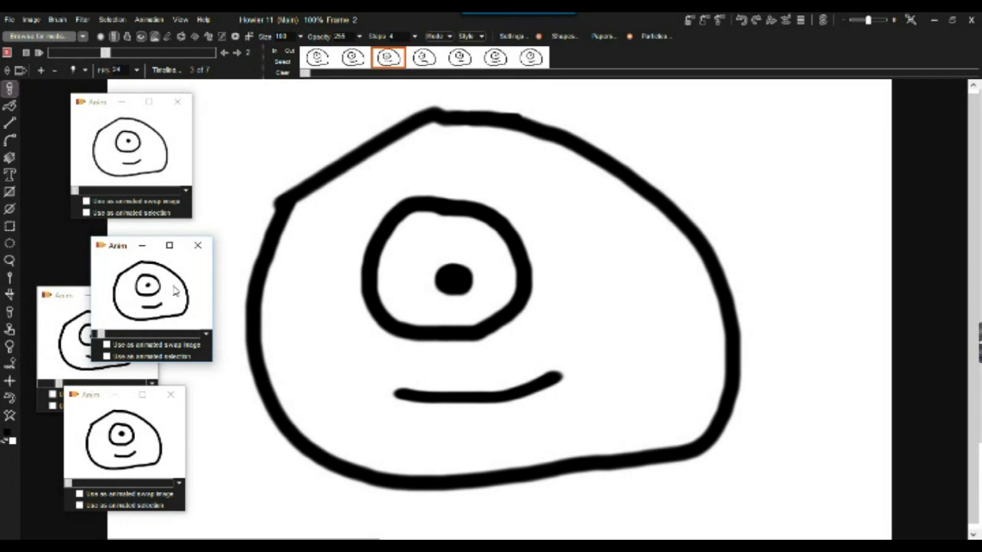
{"action": "double_click", "coordinate": [140, 286]}
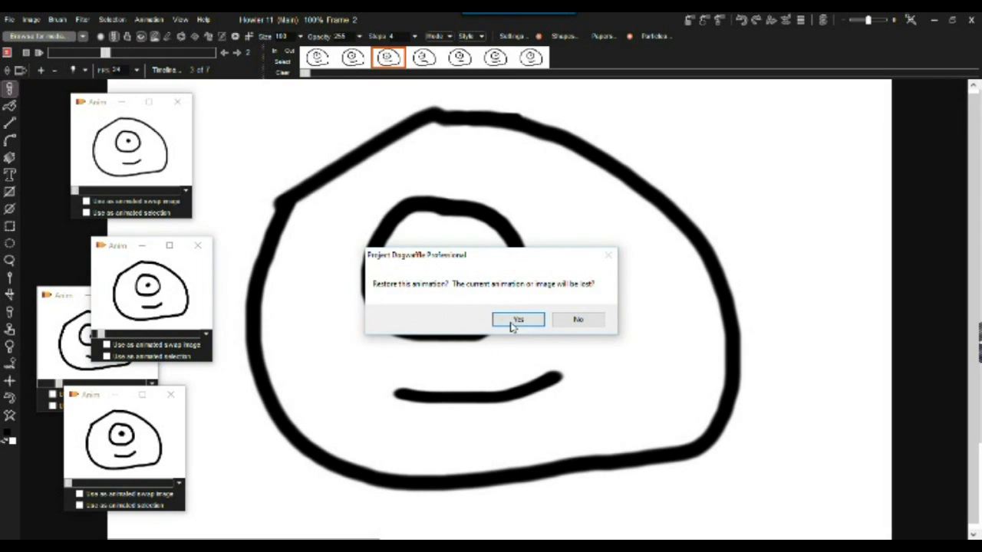
{"action": "left_click", "coordinate": [513, 320]}
{"action": "mouse_move", "coordinate": [52, 52]}
{"action": "left_mouse_down"}
{"action": "mouse_move", "coordinate": [157, 52]}
{"action": "mouse_move", "coordinate": [52, 53]}
{"action": "left_mouse_up"}
{"action": "left_click", "coordinate": [39, 52]}
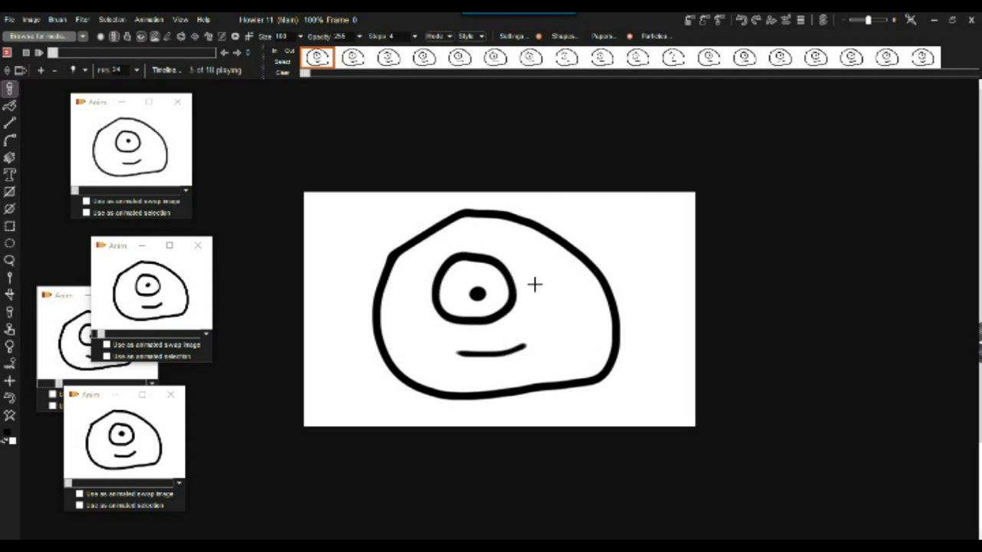
{"action": "left_click", "coordinate": [39, 52]}
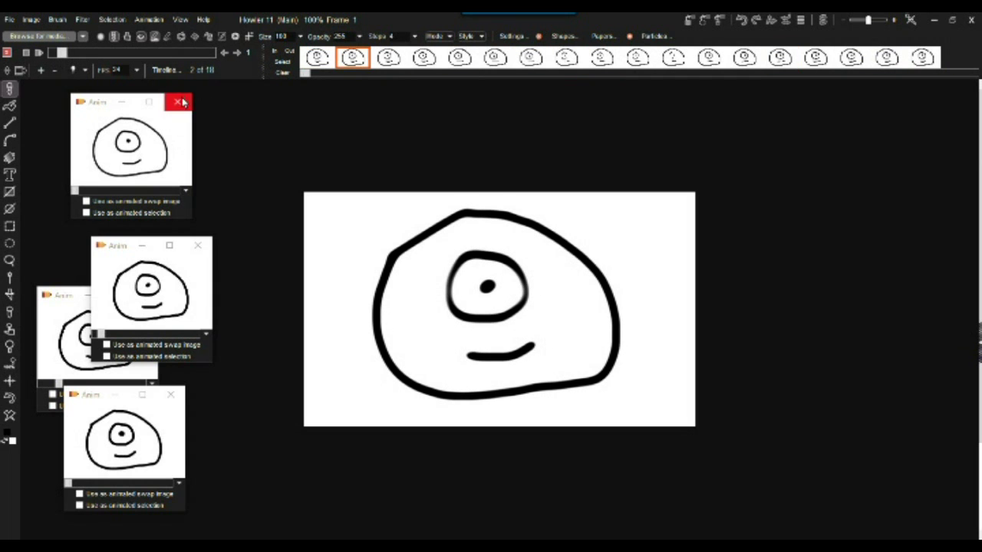
- Minimize the two already reviewed stored animations, then restore the larger-size 18-frame animation and play it
{"action": "left_click", "coordinate": [122, 104]}
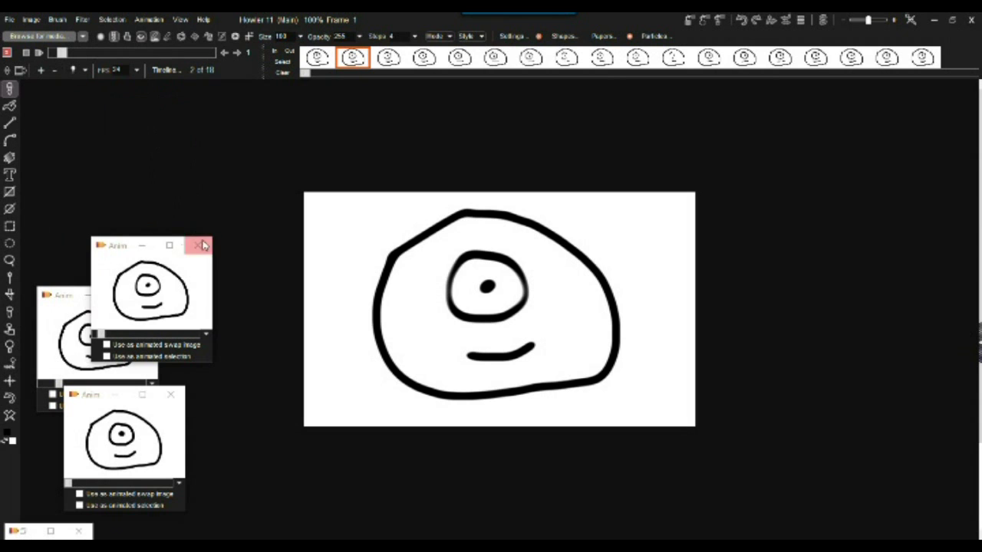
{"action": "left_click", "coordinate": [142, 246]}
{"action": "left_click", "coordinate": [72, 328]}
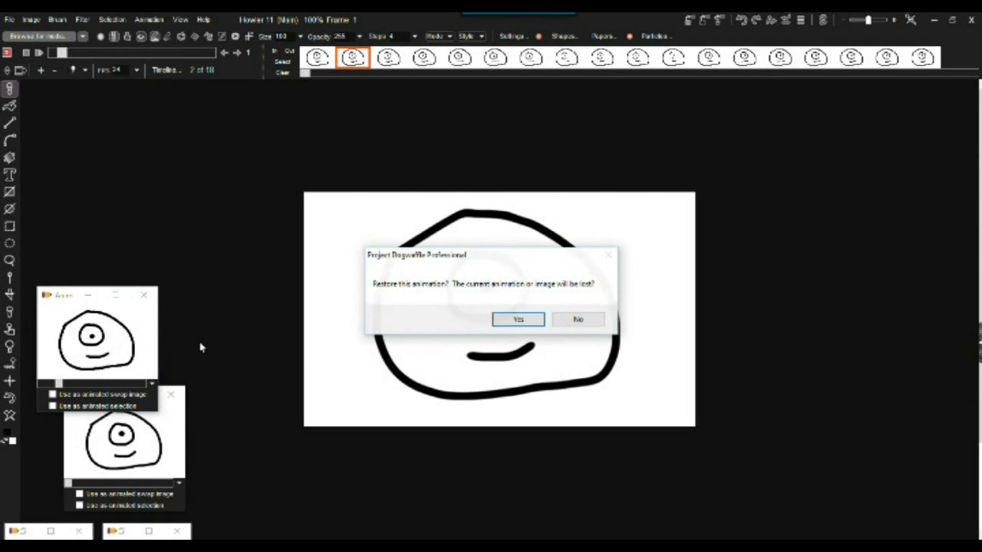
{"action": "left_click", "coordinate": [521, 319]}
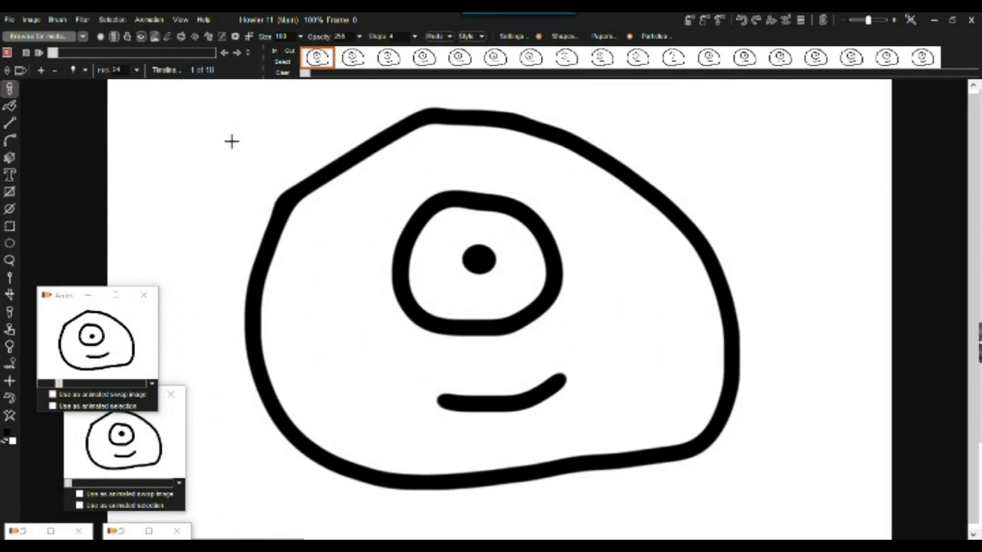
{"action": "left_click", "coordinate": [39, 53]}
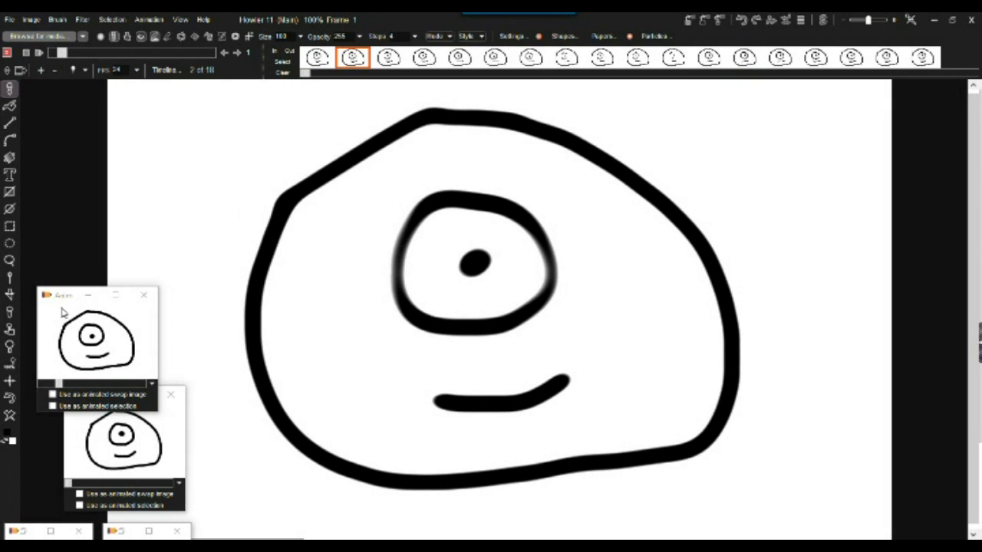
- Minimize the reviewed stored animation, then restore the seven-frame key drawing animation and return to its first frame
{"action": "left_click", "coordinate": [88, 295]}
{"action": "left_click_drag", "start_coordinate": [91, 385], "coordinate": [89, 304]}
{"action": "double_click", "coordinate": [130, 359]}
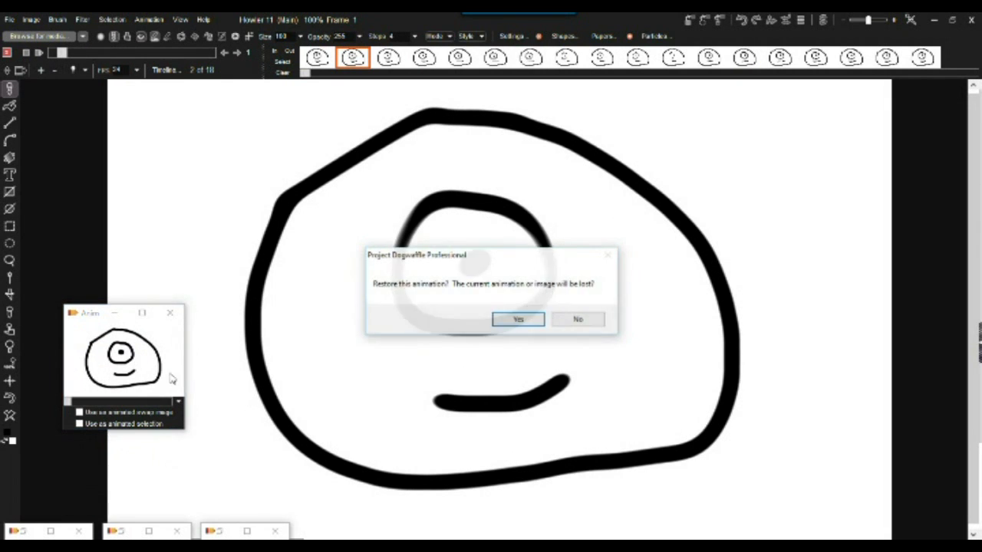
{"action": "left_click", "coordinate": [519, 321]}
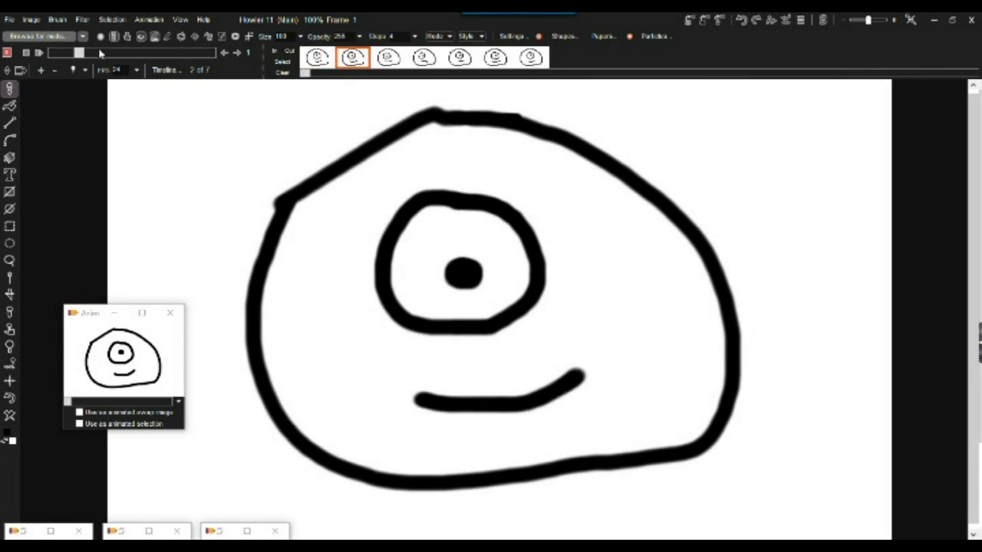
{"action": "left_click", "coordinate": [25, 52]}
- Create a new blank white image at 1280 × 768
{"action": "left_click", "coordinate": [9, 21]}
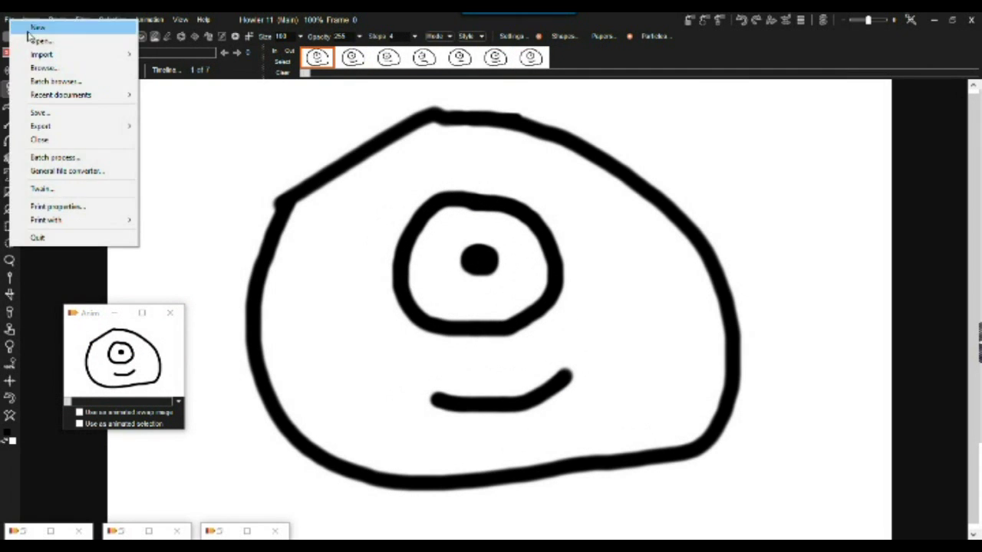
{"action": "left_click", "coordinate": [30, 25]}
{"action": "left_click", "coordinate": [422, 337]}
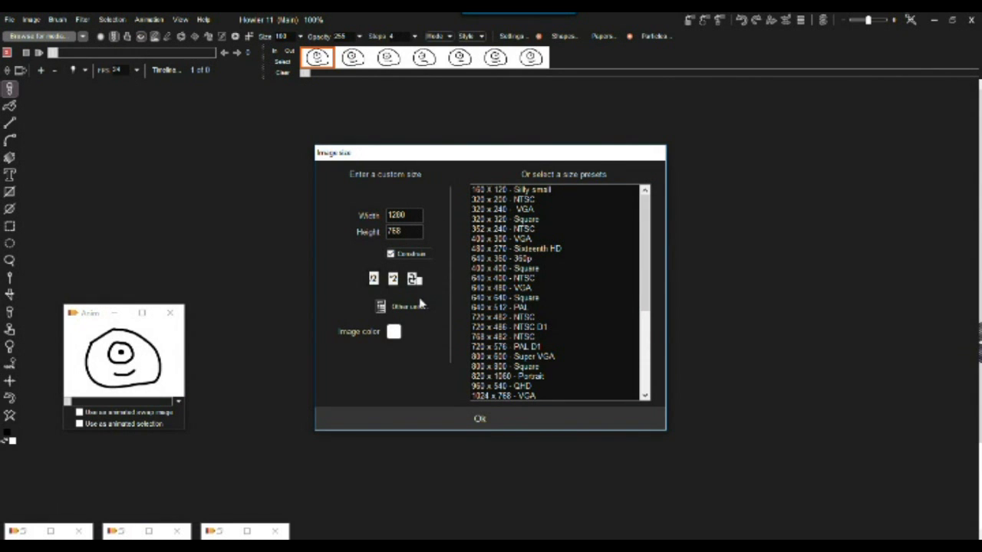
{"action": "left_click", "coordinate": [472, 415]}
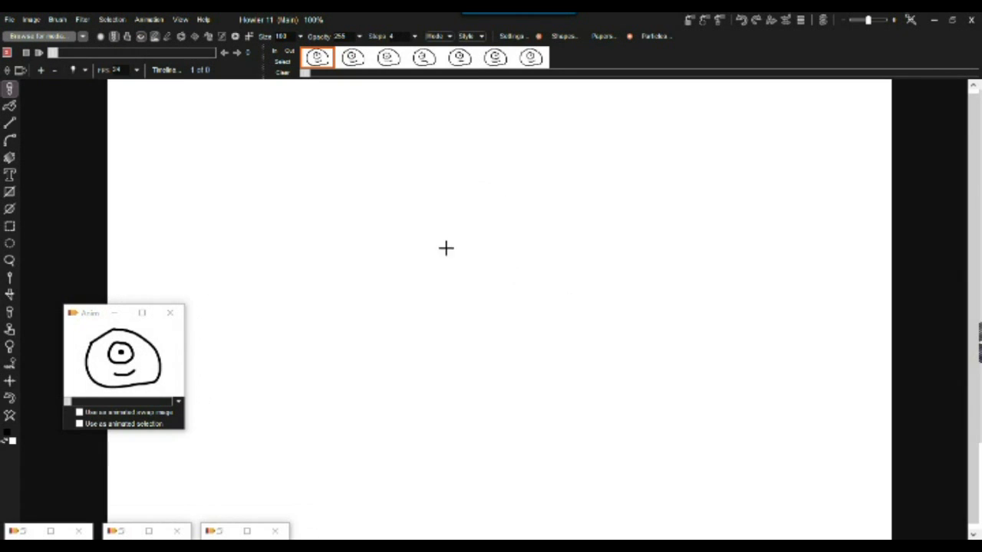
- Move the stored animation's window clear of the canvas and hide the animation controls and frame strip
{"action": "left_click_drag", "start_coordinate": [91, 318], "coordinate": [57, 389]}
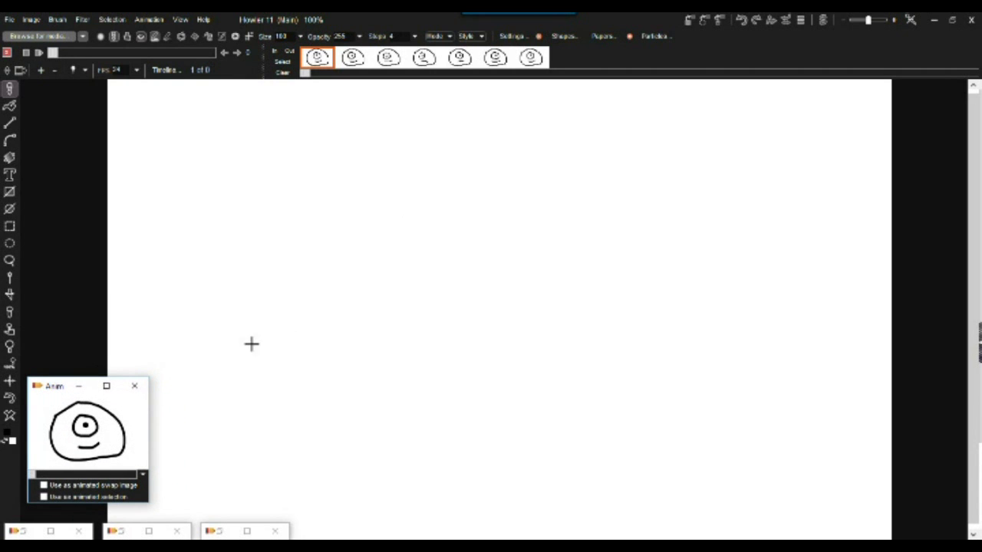
{"action": "scroll", "coordinate": [484, 233], "scroll_direction": "down", "scroll_amount": 2}
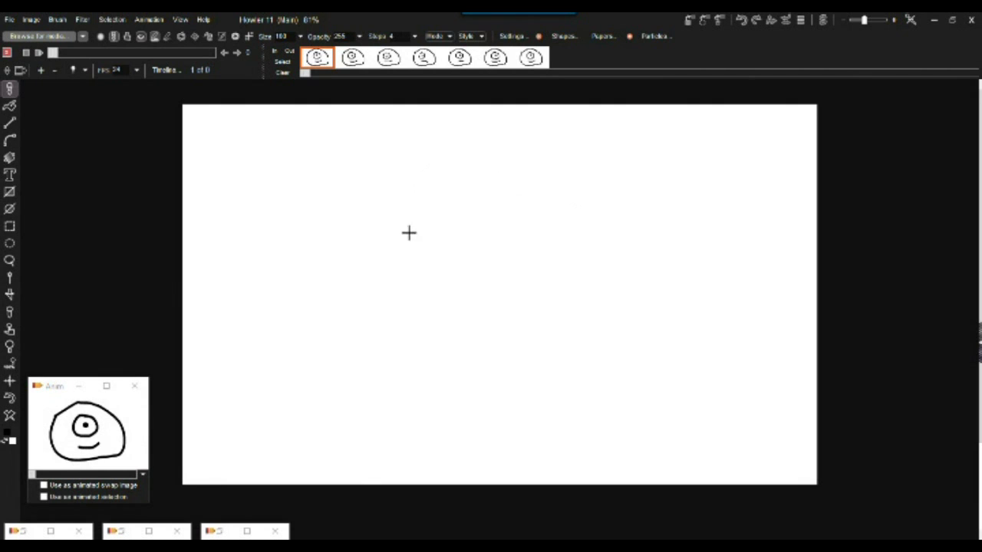
{"action": "left_click_drag", "start_coordinate": [475, 208], "coordinate": [532, 184]}
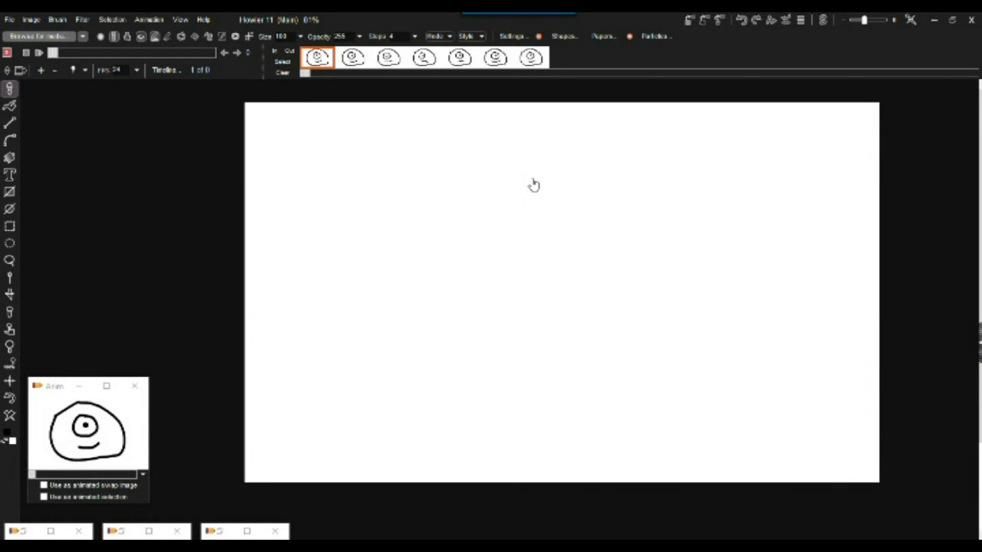
{"action": "left_click", "coordinate": [5, 53]}
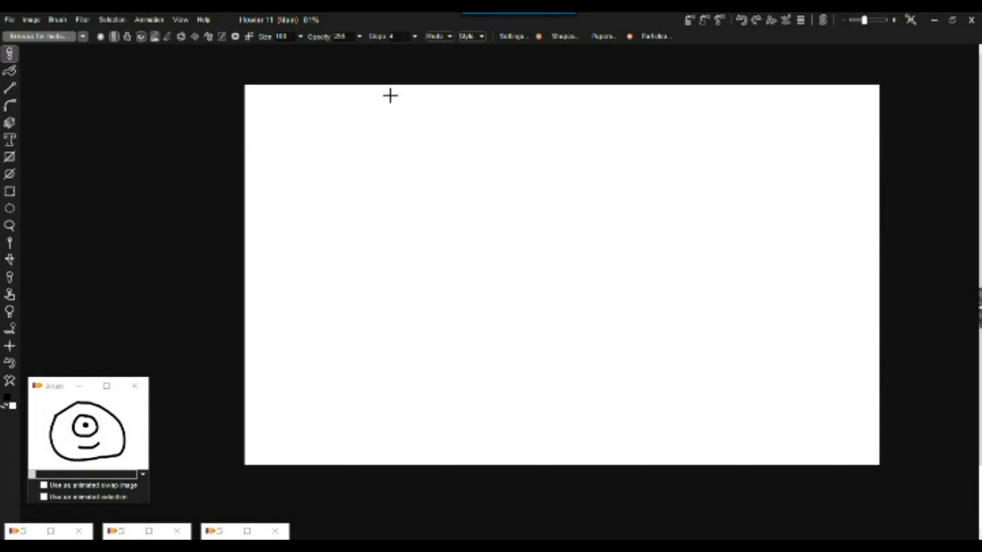
- Choose a brush preset from the Airbrush category for painting the character
{"action": "left_click", "coordinate": [9, 54]}
{"action": "mouse_move", "coordinate": [114, 75]}
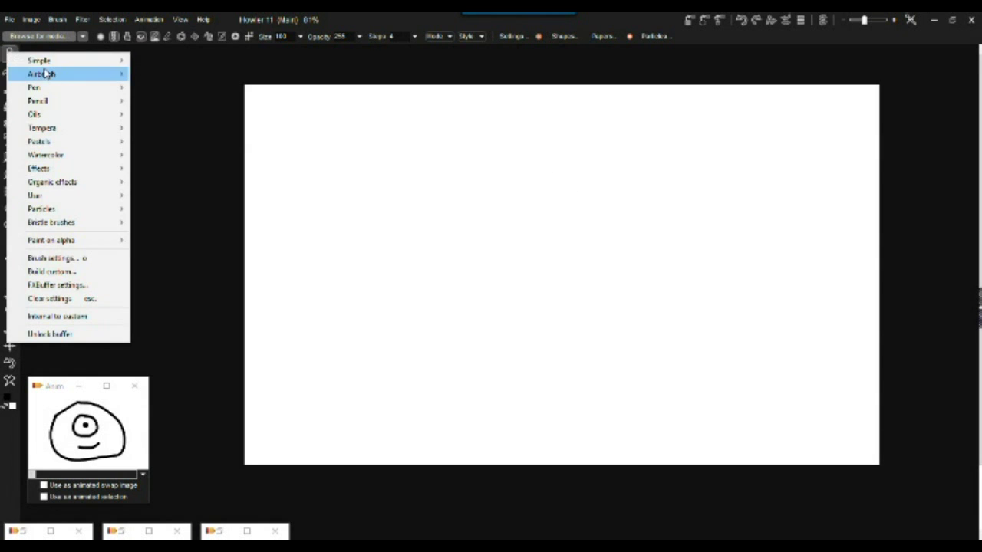
{"action": "left_click", "coordinate": [184, 101]}
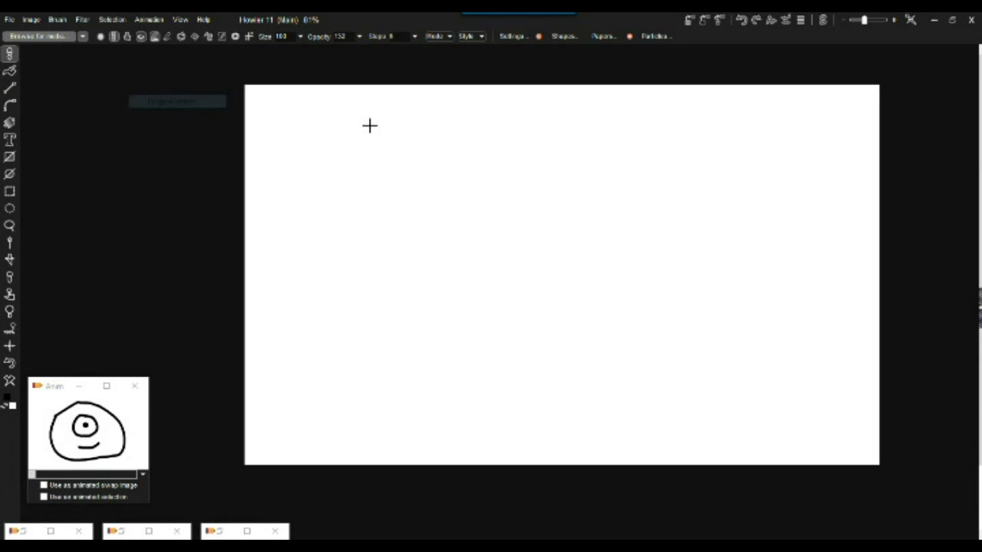
- Paint a one-eyed cartoon face in black, redoing the large rounded head outline, then adding a smile and a round eye with a dot pupil
{"action": "mouse_move", "coordinate": [579, 146]}
{"action": "left_mouse_down"}
{"action": "mouse_move", "coordinate": [470, 142]}
{"action": "mouse_move", "coordinate": [409, 184]}
{"action": "mouse_move", "coordinate": [412, 282]}
{"action": "mouse_move", "coordinate": [446, 358]}
{"action": "mouse_move", "coordinate": [584, 410]}
{"action": "mouse_move", "coordinate": [735, 378]}
{"action": "mouse_move", "coordinate": [756, 245]}
{"action": "mouse_move", "coordinate": [703, 177]}
{"action": "mouse_move", "coordinate": [564, 143]}
{"action": "left_mouse_up"}
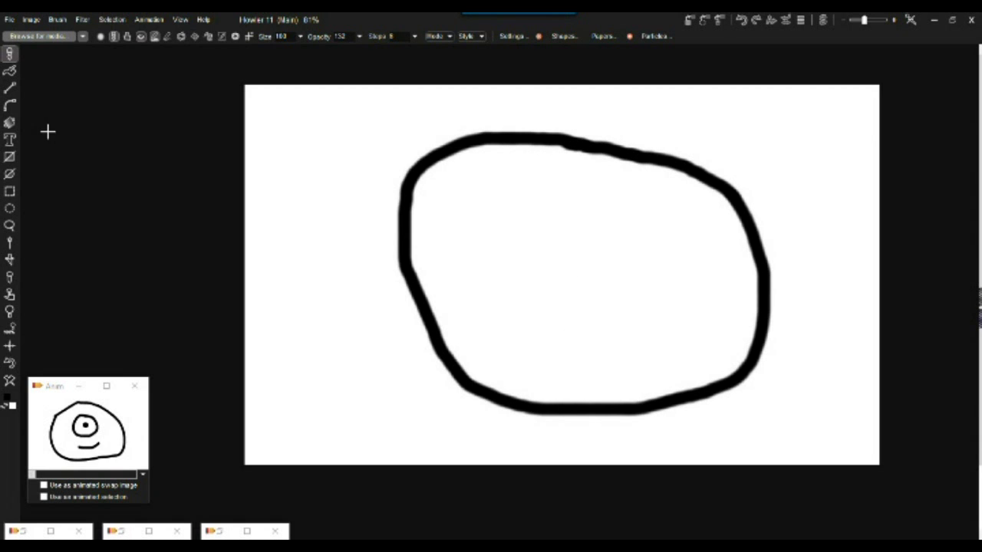
{"action": "key", "text": "ctrl+z"}
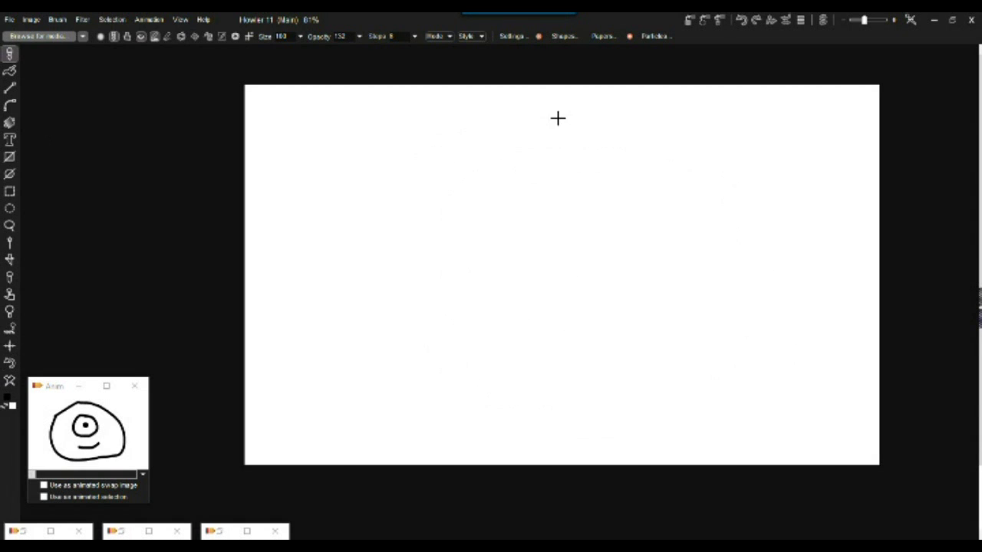
{"action": "mouse_move", "coordinate": [563, 114]}
{"action": "left_mouse_down"}
{"action": "mouse_move", "coordinate": [446, 133]}
{"action": "mouse_move", "coordinate": [382, 184]}
{"action": "mouse_move", "coordinate": [350, 286]}
{"action": "mouse_move", "coordinate": [353, 376]}
{"action": "mouse_move", "coordinate": [404, 436]}
{"action": "mouse_move", "coordinate": [632, 432]}
{"action": "mouse_move", "coordinate": [756, 399]}
{"action": "mouse_move", "coordinate": [790, 286]}
{"action": "mouse_move", "coordinate": [661, 124]}
{"action": "mouse_move", "coordinate": [605, 112]}
{"action": "mouse_move", "coordinate": [588, 130]}
{"action": "left_mouse_up"}
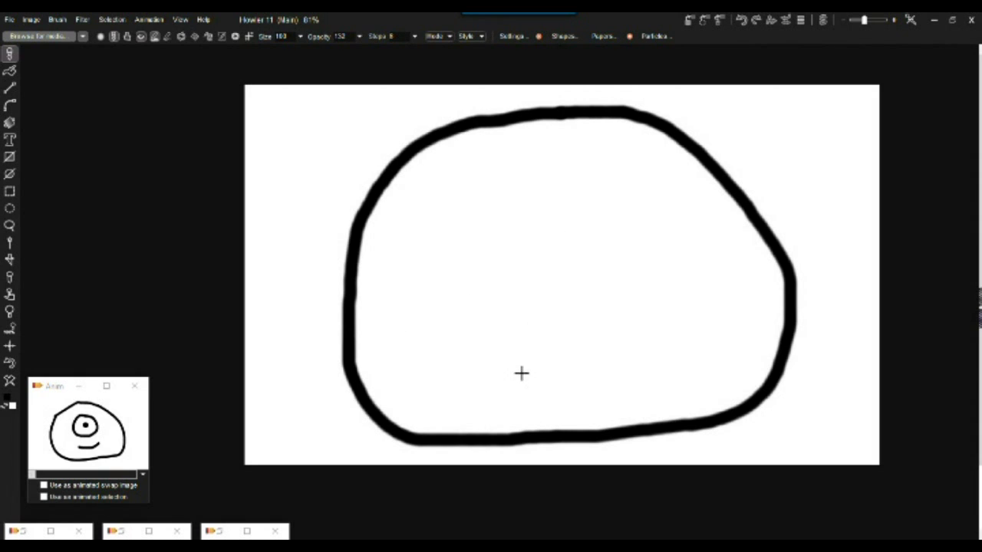
{"action": "mouse_move", "coordinate": [497, 371]}
{"action": "left_mouse_down"}
{"action": "mouse_move", "coordinate": [566, 387]}
{"action": "mouse_move", "coordinate": [624, 356]}
{"action": "left_mouse_up"}
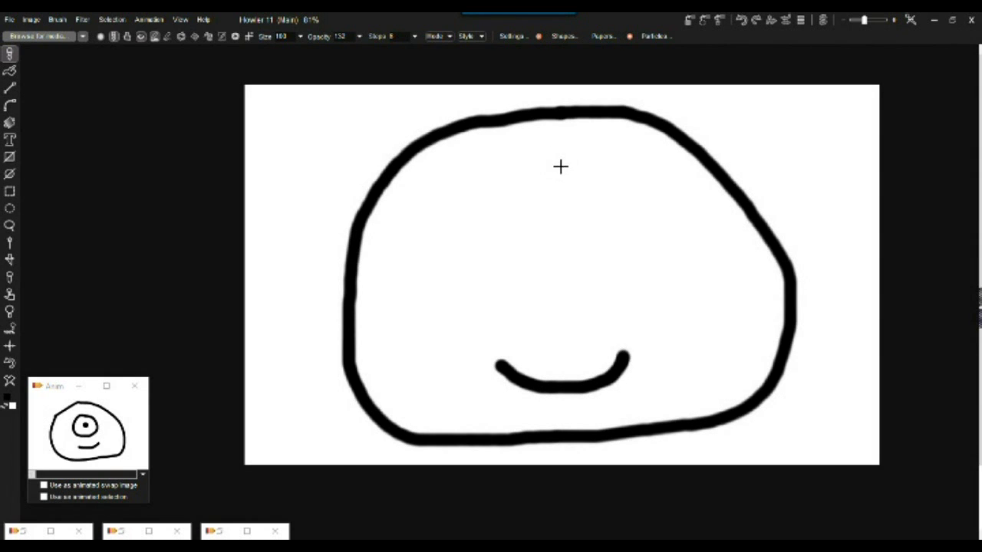
{"action": "mouse_move", "coordinate": [559, 166]}
{"action": "left_mouse_down"}
{"action": "mouse_move", "coordinate": [511, 164]}
{"action": "mouse_move", "coordinate": [476, 196]}
{"action": "mouse_move", "coordinate": [465, 231]}
{"action": "mouse_move", "coordinate": [510, 285]}
{"action": "mouse_move", "coordinate": [592, 283]}
{"action": "mouse_move", "coordinate": [625, 240]}
{"action": "mouse_move", "coordinate": [614, 199]}
{"action": "mouse_move", "coordinate": [553, 171]}
{"action": "left_mouse_up"}
{"action": "mouse_move", "coordinate": [543, 218]}
{"action": "left_mouse_down"}
{"action": "mouse_move", "coordinate": [536, 229]}
{"action": "mouse_move", "coordinate": [545, 221]}
{"action": "left_mouse_up"}
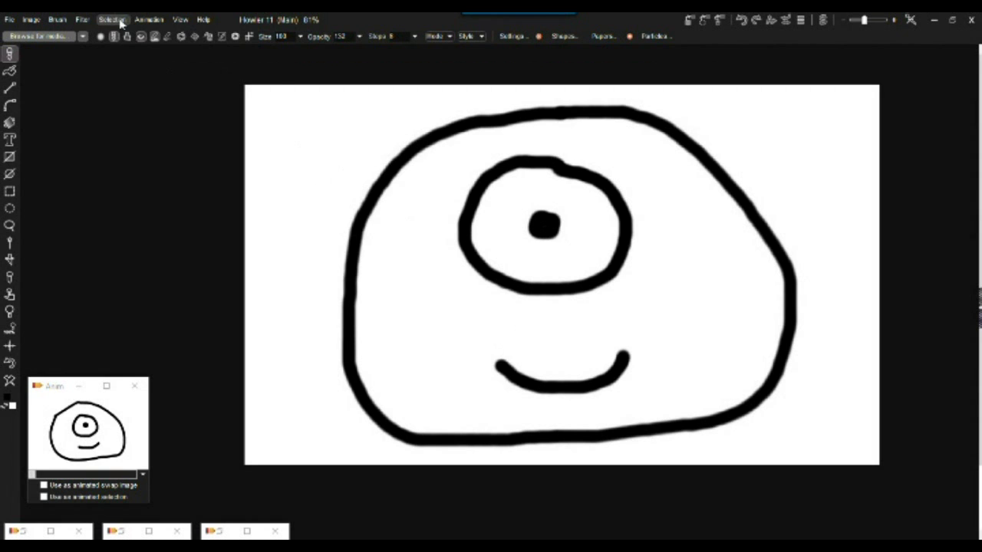
- Create a 6-frame animation at 24 fps, with every frame initialized as a copy of the current drawing
{"action": "left_click", "coordinate": [155, 20]}
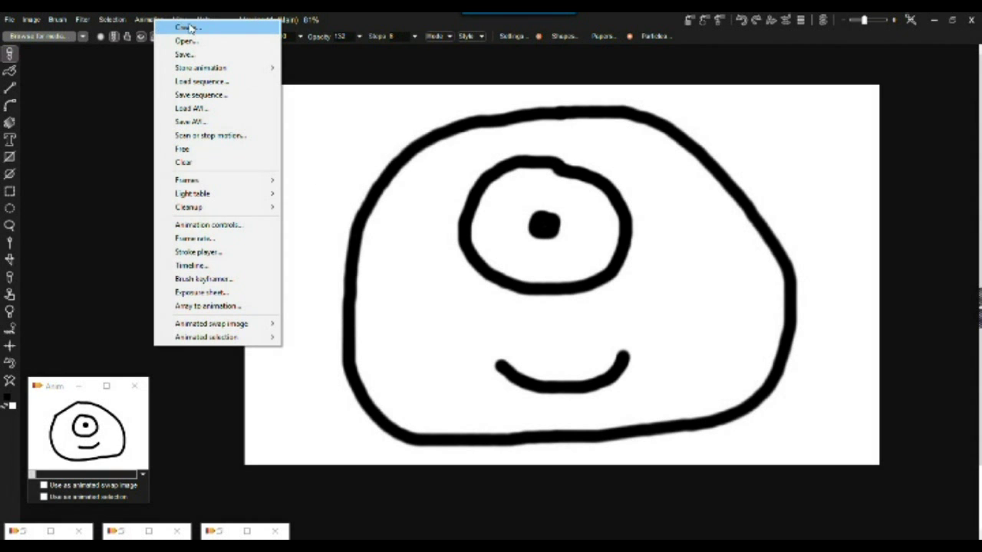
{"action": "left_click", "coordinate": [188, 28]}
{"action": "left_click_drag", "start_coordinate": [364, 232], "coordinate": [316, 240]}
{"action": "type", "text": "8"}
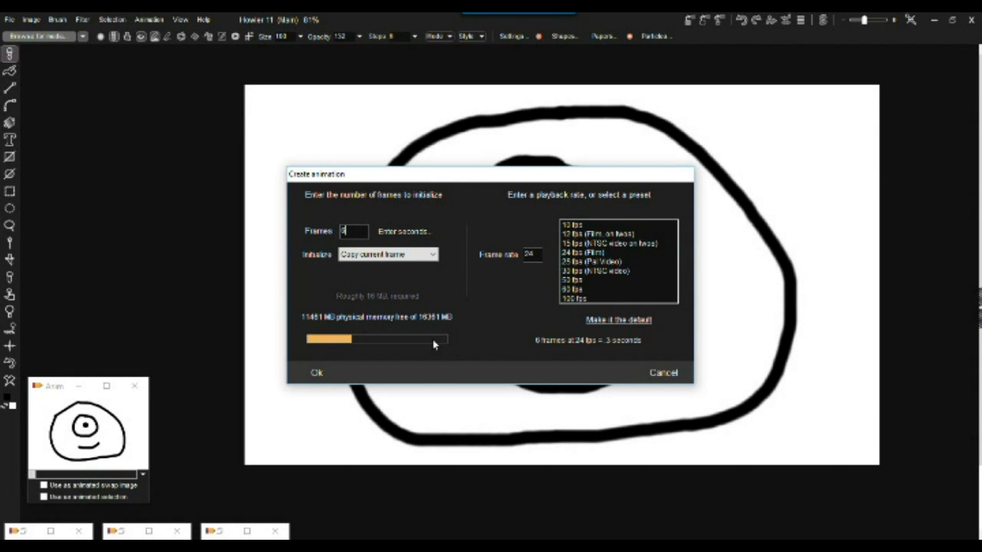
{"action": "left_click", "coordinate": [318, 372]}
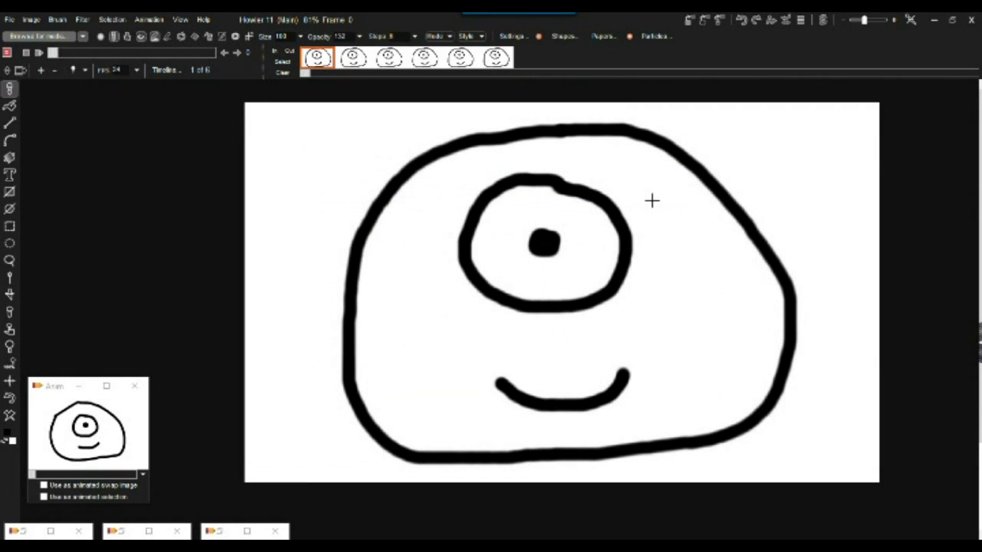
- Store the current animation to disc, with the earlier copy's window minimized, and place the new animation window clear of the canvas
{"action": "left_click", "coordinate": [78, 385]}
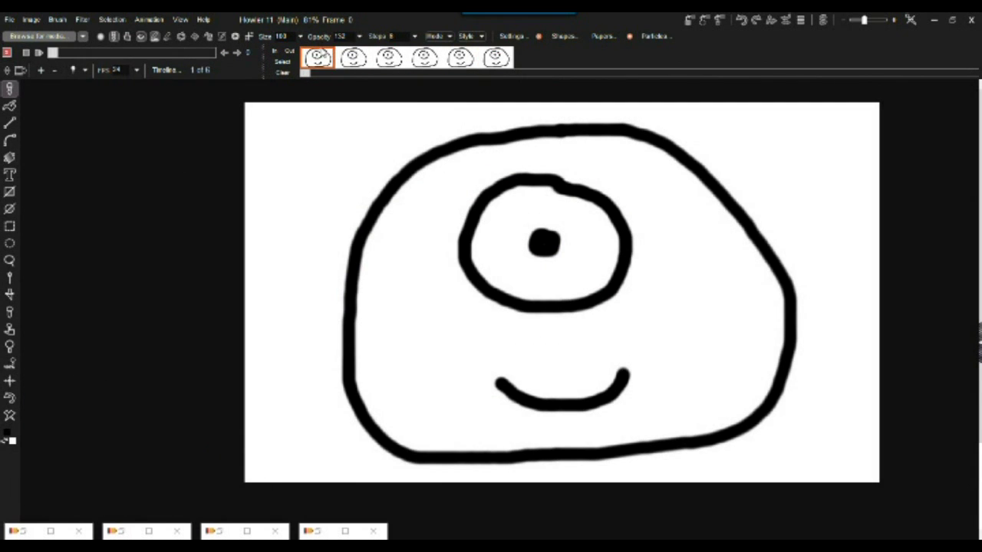
{"action": "left_click", "coordinate": [152, 20]}
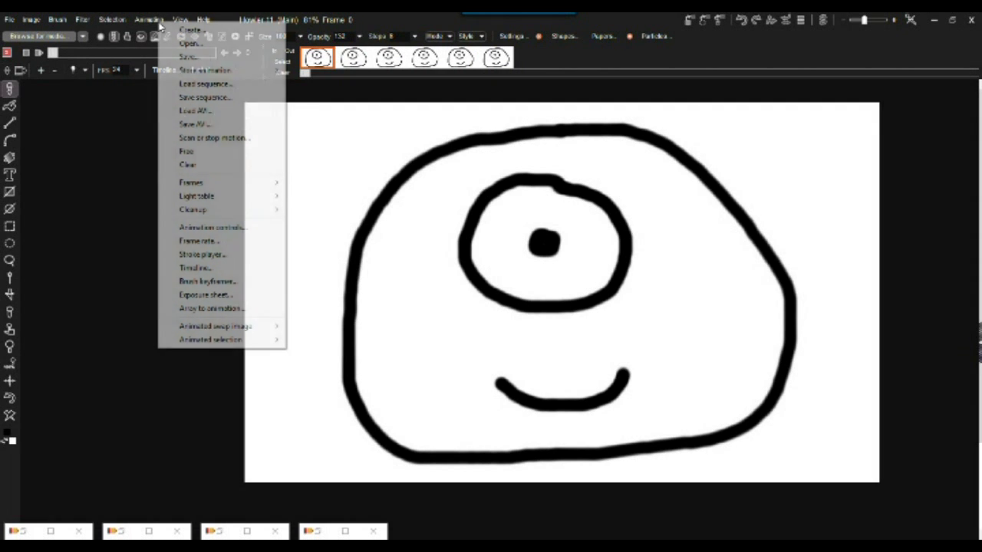
{"action": "mouse_move", "coordinate": [209, 73]}
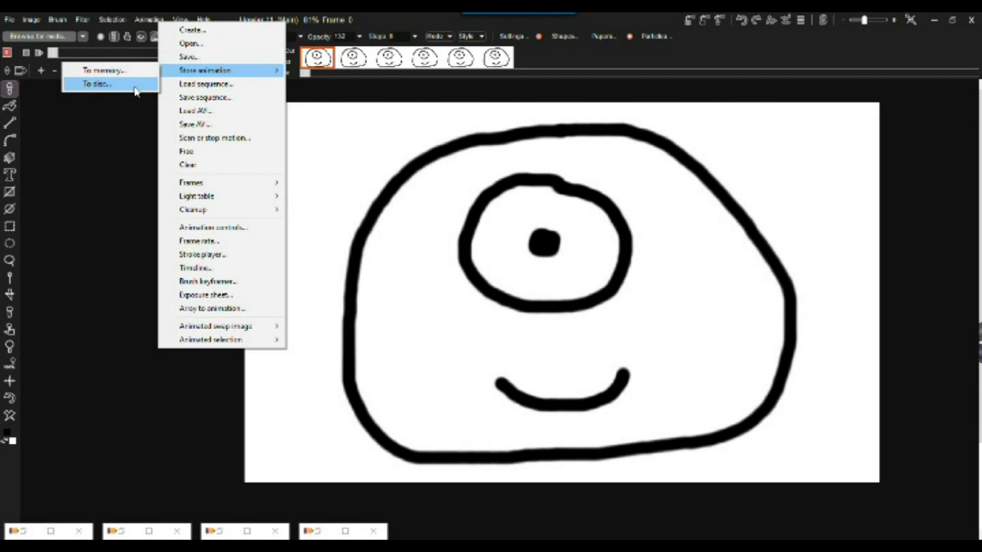
{"action": "left_click", "coordinate": [97, 83]}
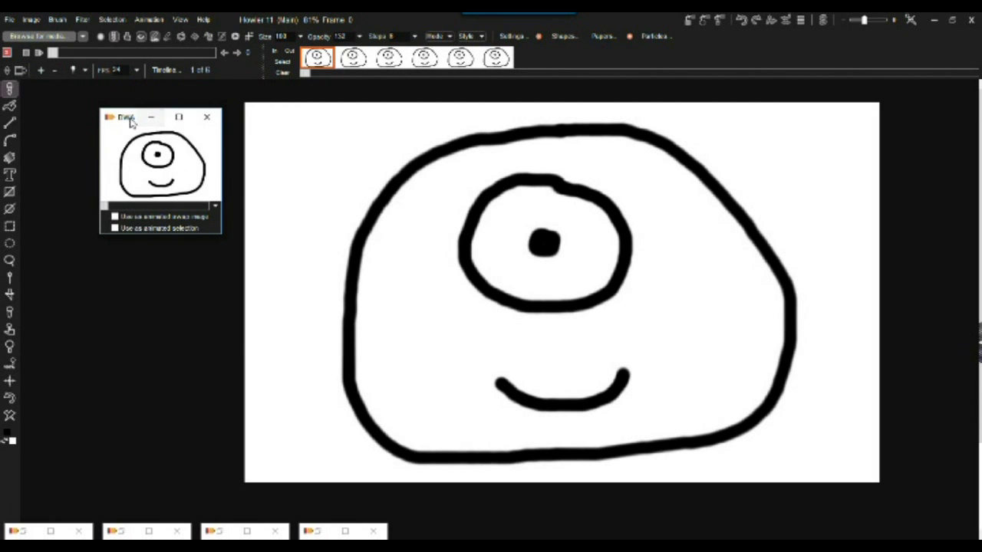
{"action": "left_click_drag", "start_coordinate": [129, 123], "coordinate": [65, 373]}
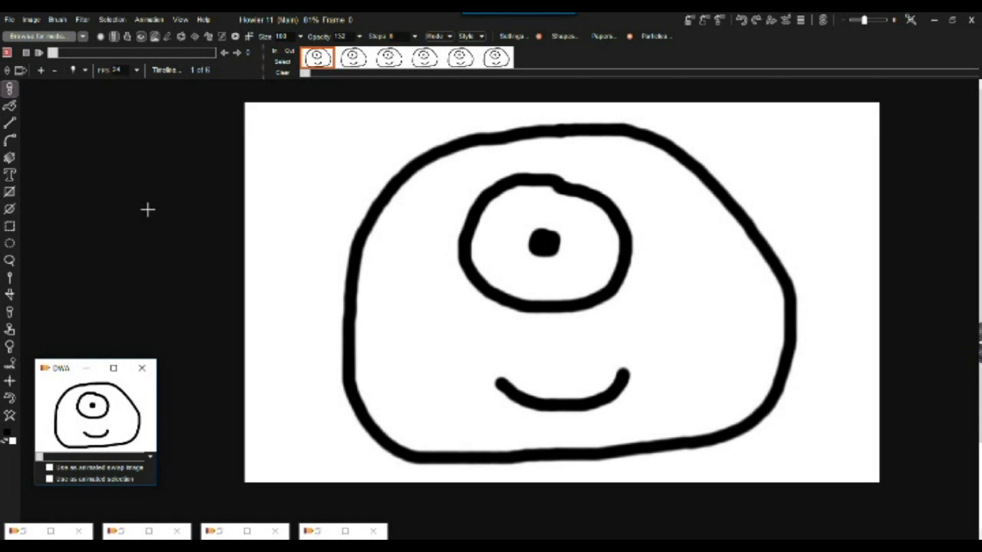
- On frame 0, lasso-select the pupil together with a margin of the white around it
{"action": "mouse_move", "coordinate": [65, 53]}
{"action": "left_mouse_down"}
{"action": "mouse_move", "coordinate": [188, 55]}
{"action": "mouse_move", "coordinate": [55, 55]}
{"action": "mouse_move", "coordinate": [233, 69]}
{"action": "mouse_move", "coordinate": [52, 53]}
{"action": "left_mouse_up"}
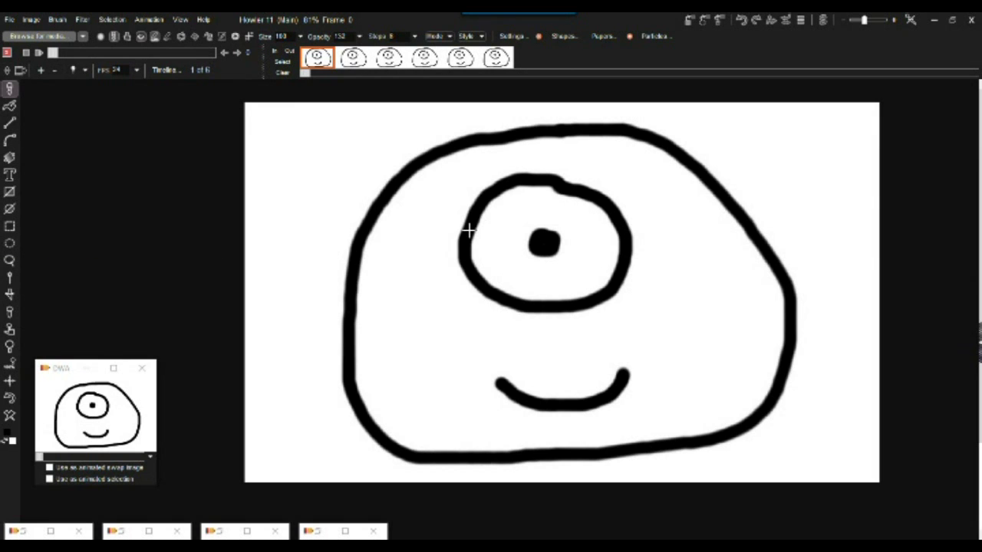
{"action": "left_click", "coordinate": [354, 61]}
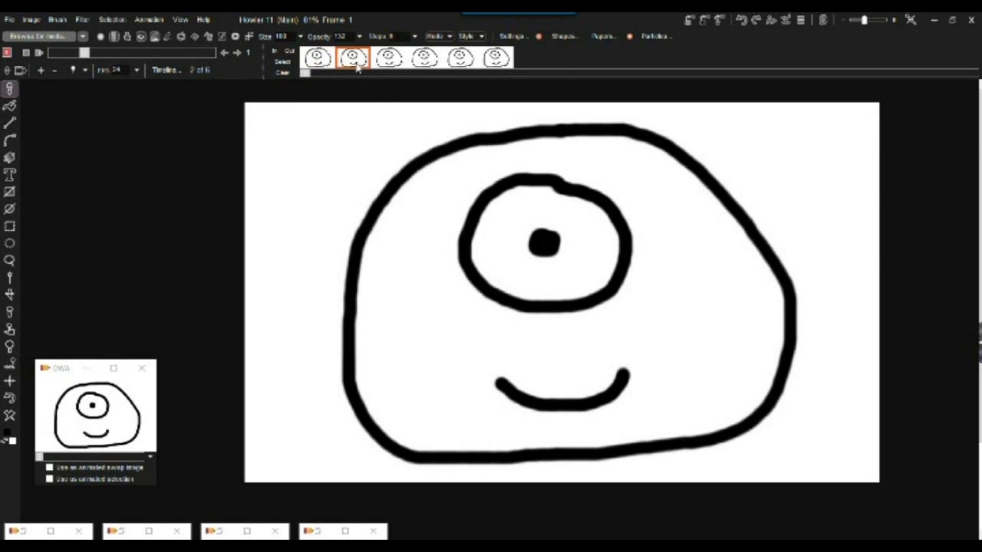
{"action": "left_click", "coordinate": [318, 60]}
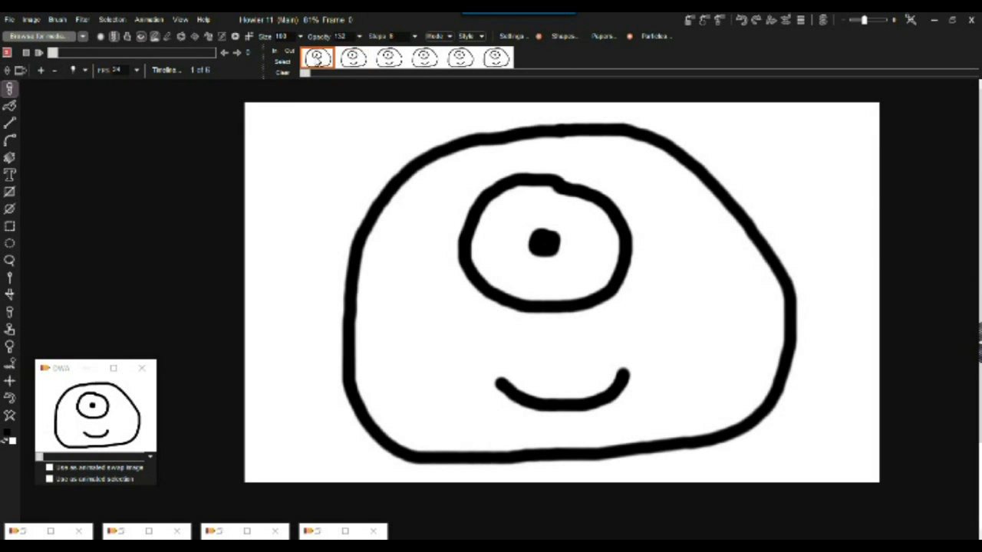
{"action": "left_click", "coordinate": [10, 262]}
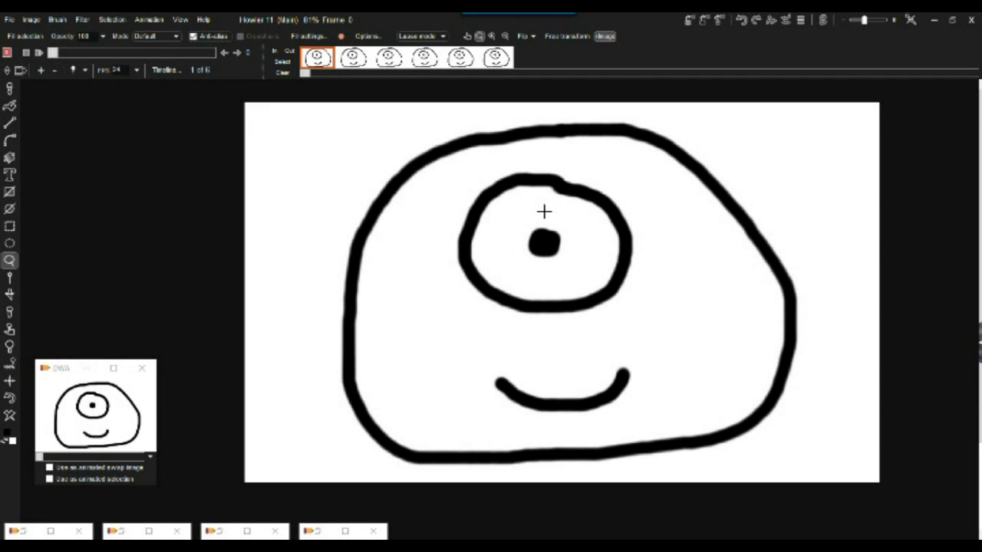
{"action": "mouse_move", "coordinate": [516, 211]}
{"action": "left_mouse_down"}
{"action": "mouse_move", "coordinate": [508, 247]}
{"action": "mouse_move", "coordinate": [560, 266]}
{"action": "mouse_move", "coordinate": [581, 244]}
{"action": "mouse_move", "coordinate": [567, 215]}
{"action": "mouse_move", "coordinate": [530, 215]}
{"action": "left_mouse_up"}
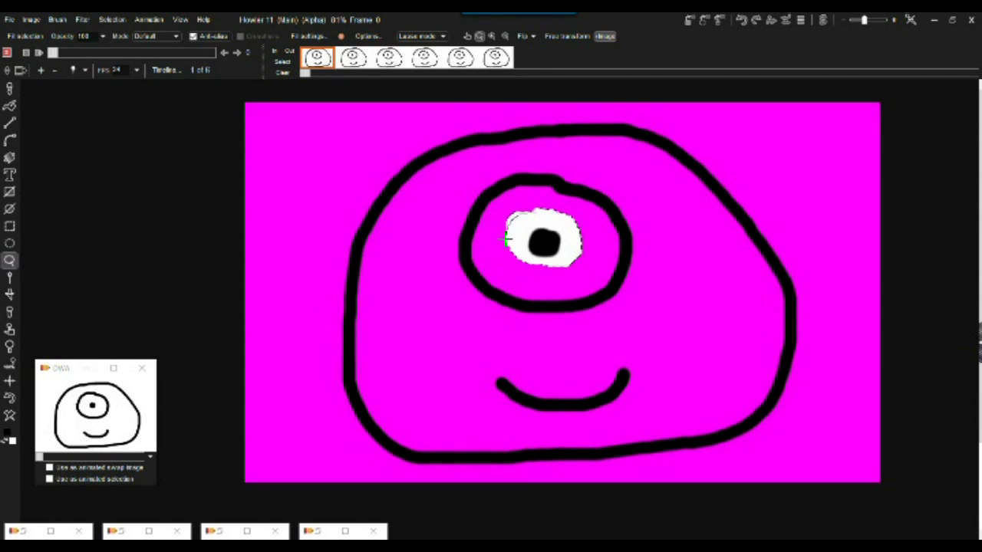
{"action": "mouse_move", "coordinate": [581, 223]}
{"action": "left_mouse_down"}
{"action": "mouse_move", "coordinate": [539, 215]}
{"action": "mouse_move", "coordinate": [529, 229]}
{"action": "left_mouse_up"}
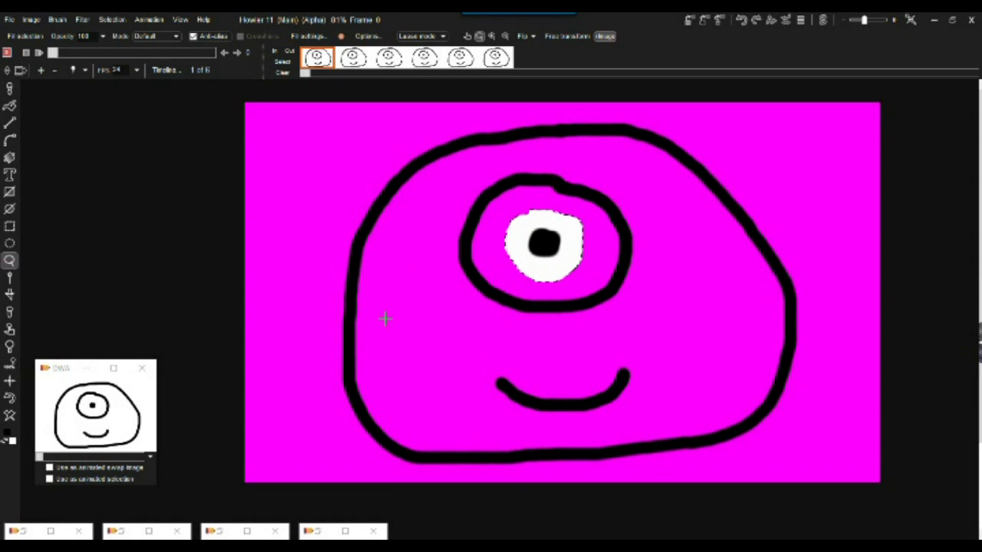
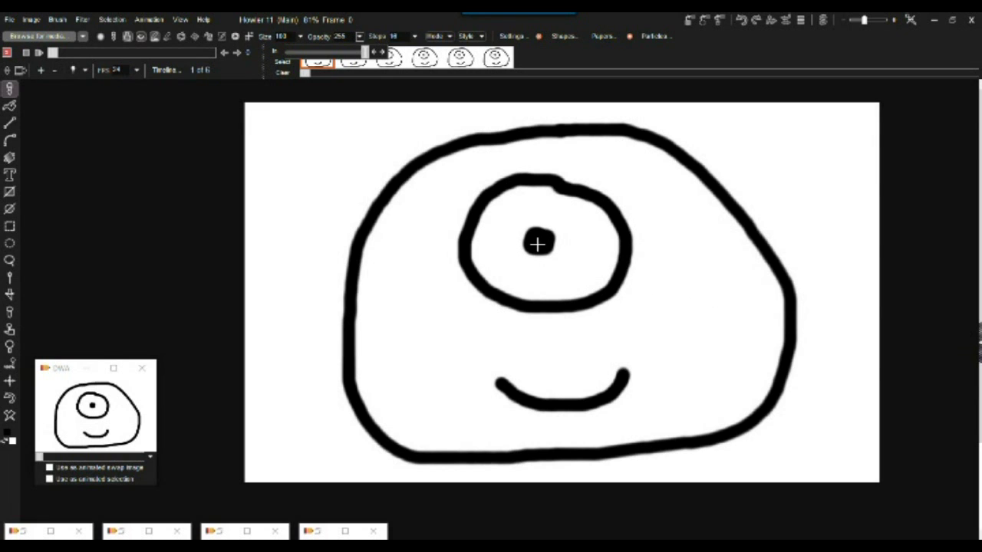
- On frame 1, stamp the custom pupil brush over the original so the pupil sits slightly further right
{"action": "left_click", "coordinate": [317, 59]}
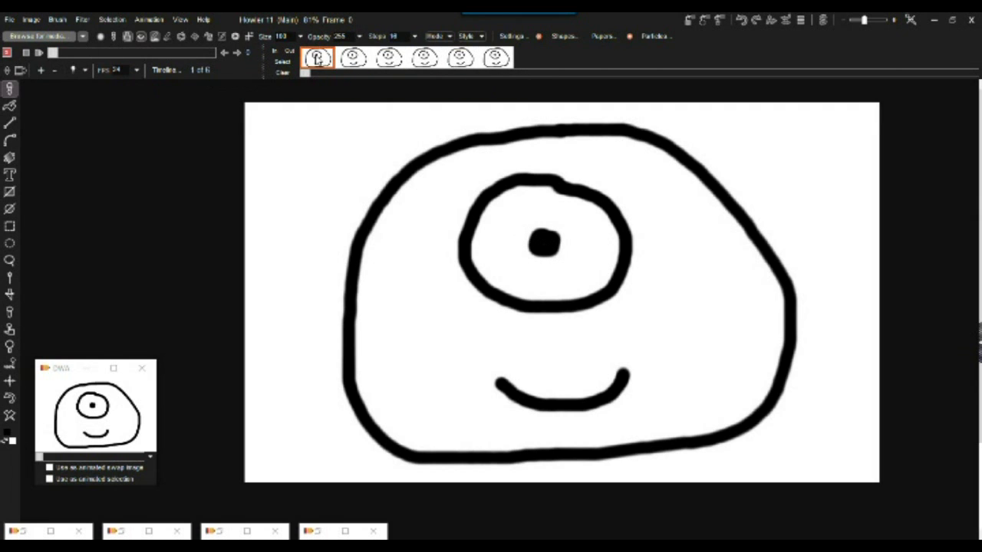
{"action": "left_click", "coordinate": [504, 60]}
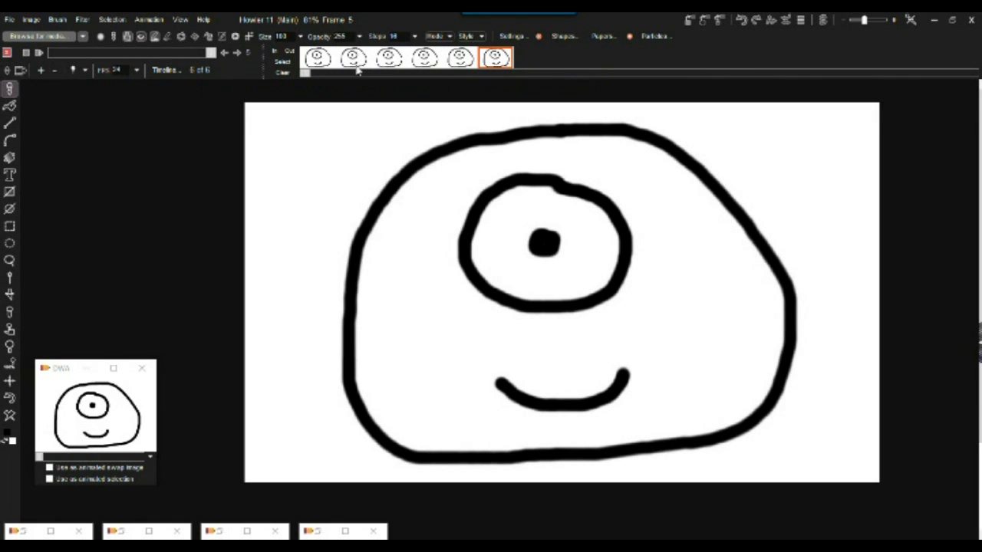
{"action": "left_click", "coordinate": [354, 60]}
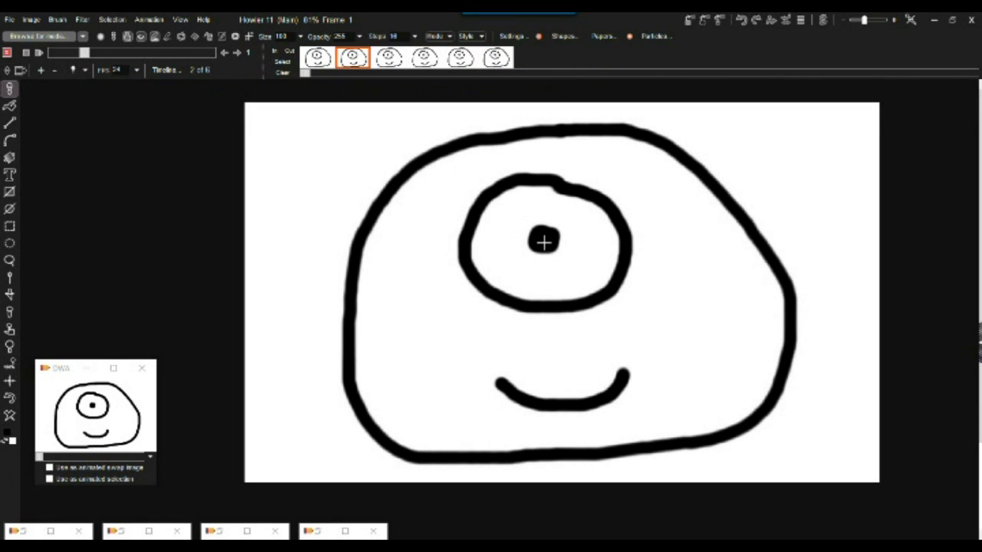
{"action": "left_click_drag", "start_coordinate": [542, 239], "coordinate": [554, 245]}
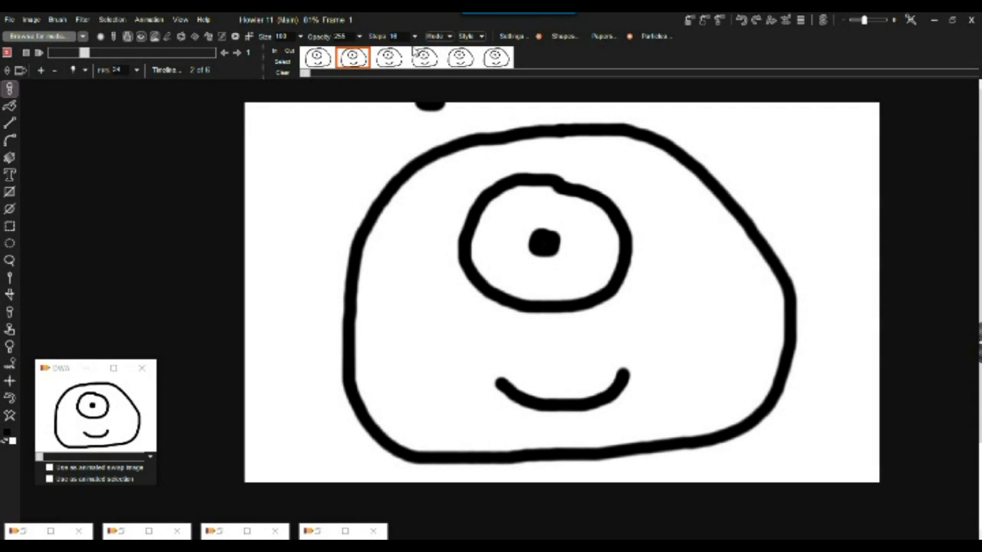
{"action": "left_click_drag", "start_coordinate": [563, 252], "coordinate": [557, 246]}
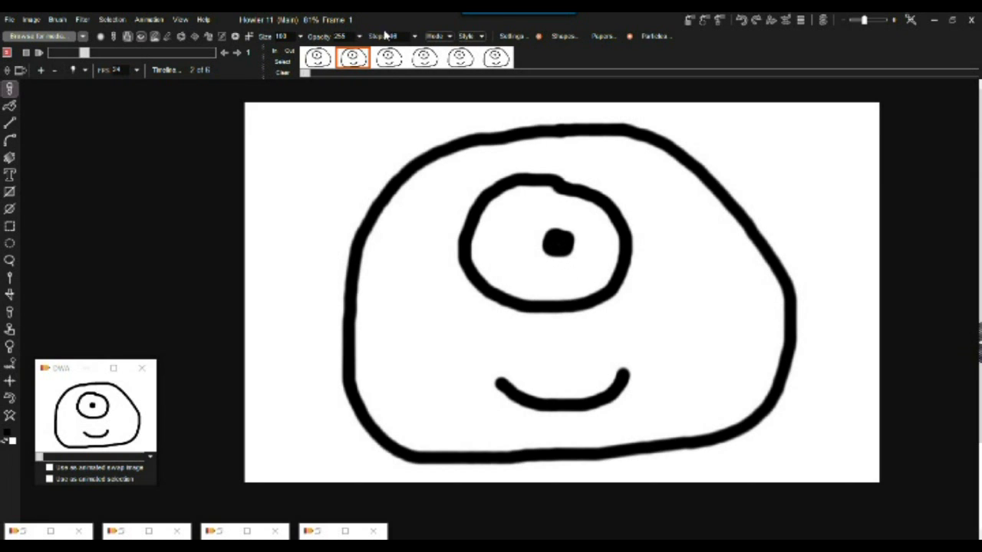
- Shift the pupil with the custom brush slightly down on frame 2, left on frame 3, and up-left on frame 4
{"action": "left_click", "coordinate": [388, 56]}
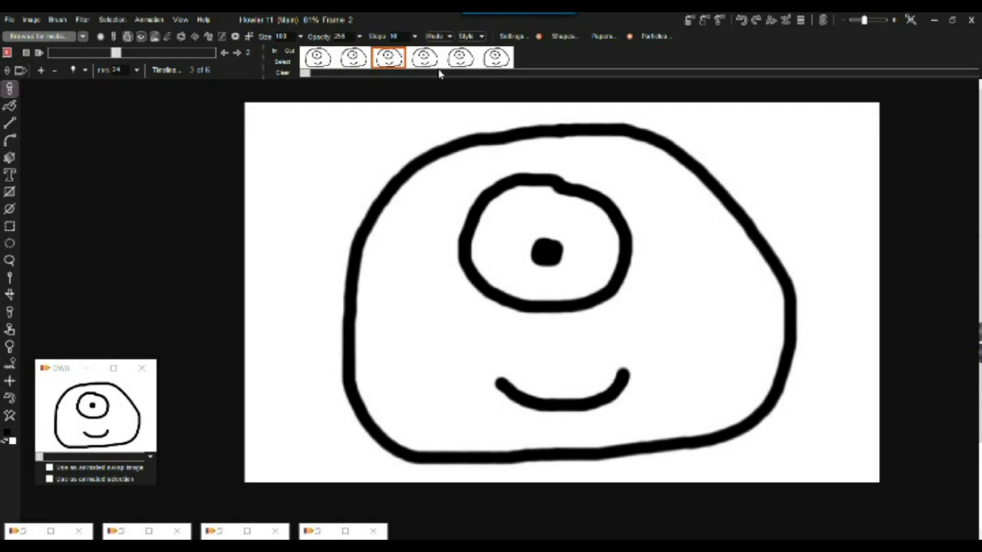
{"action": "key", "text": "Right"}
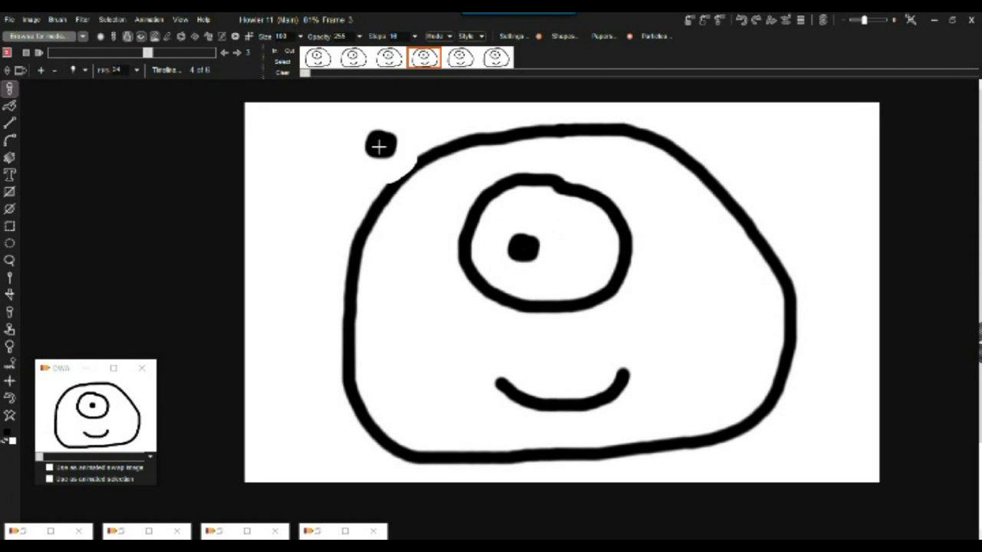
{"action": "left_click", "coordinate": [459, 58]}
{"action": "left_click_drag", "start_coordinate": [491, 168], "coordinate": [528, 235]}
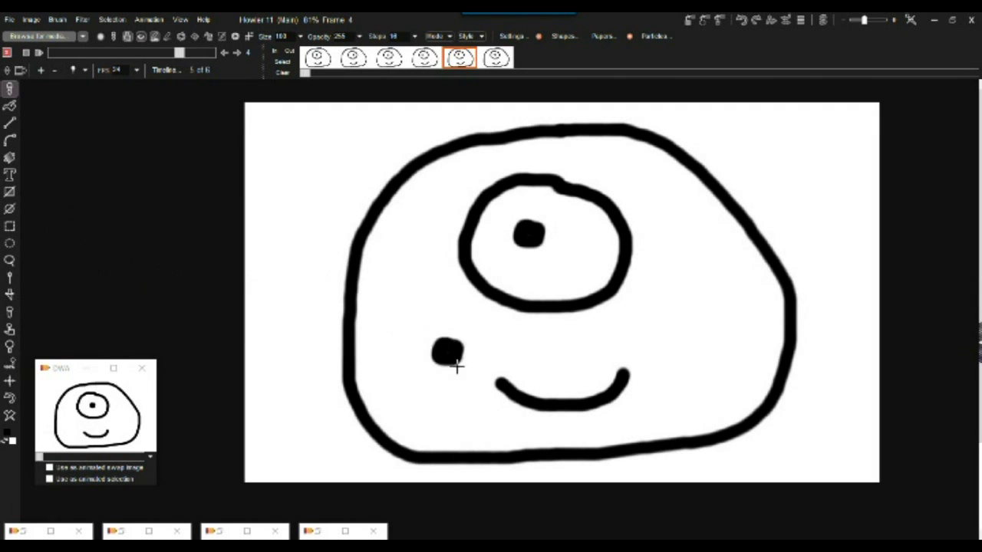
- On frame 4, turn a rectangular selection of the mouth into a brush and stamp it slightly up and to the right
{"action": "left_click", "coordinate": [9, 227]}
{"action": "left_click_drag", "start_coordinate": [463, 347], "coordinate": [669, 429]}
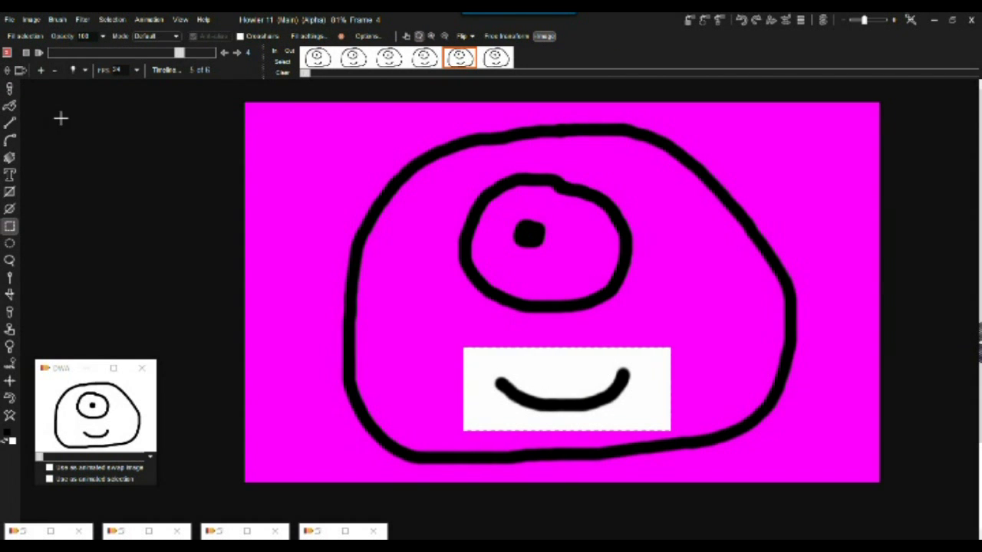
{"action": "left_click", "coordinate": [31, 19]}
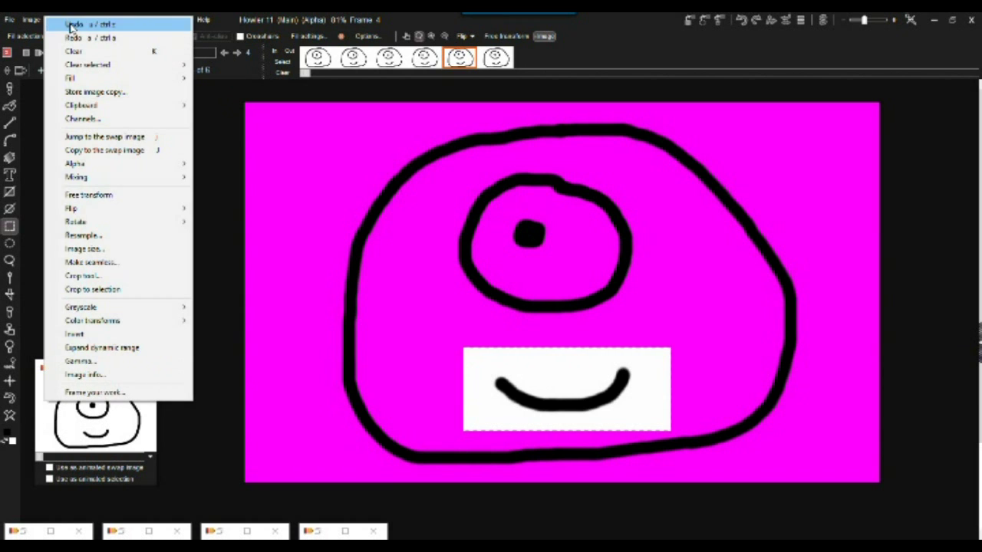
{"action": "key", "text": "Escape"}
{"action": "left_click", "coordinate": [59, 19]}
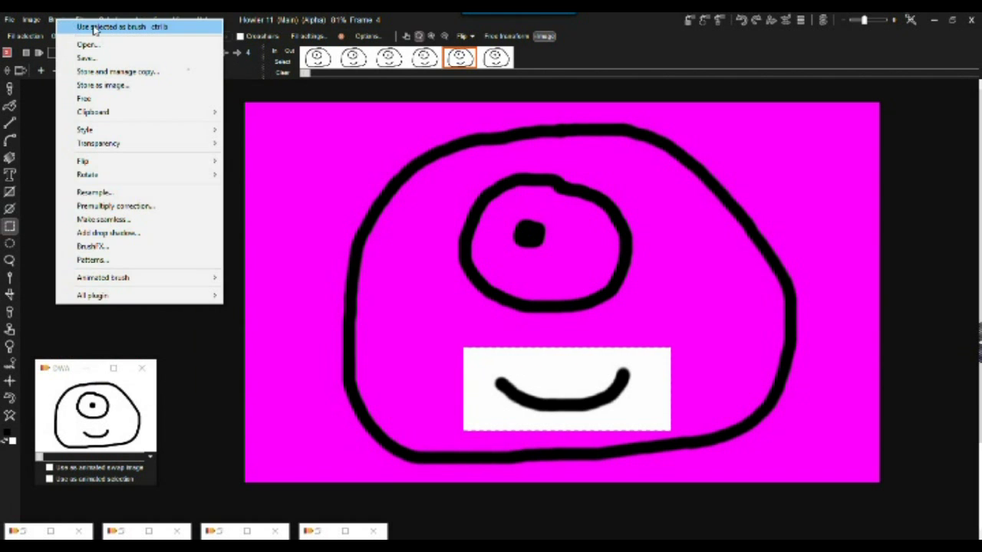
{"action": "left_click", "coordinate": [93, 29]}
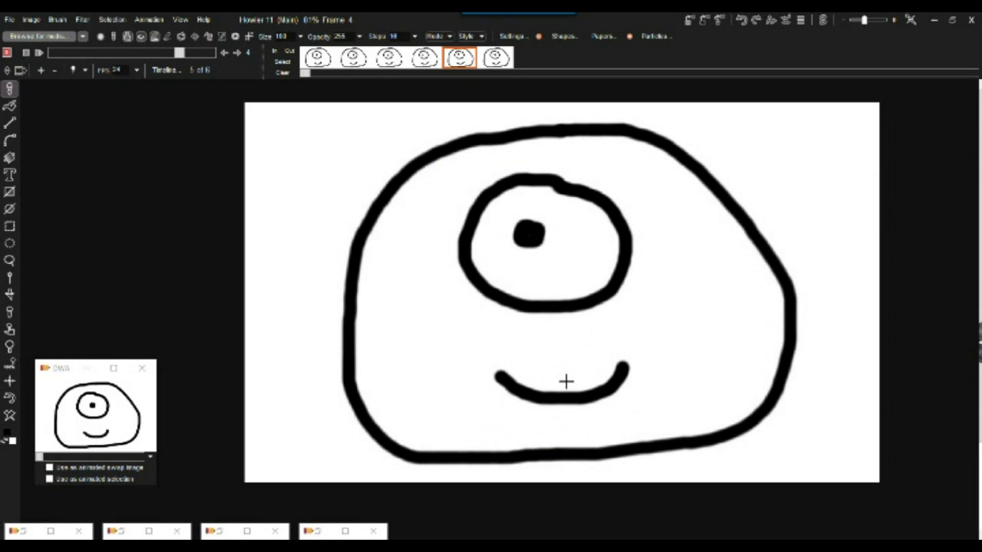
{"action": "left_click", "coordinate": [581, 378]}
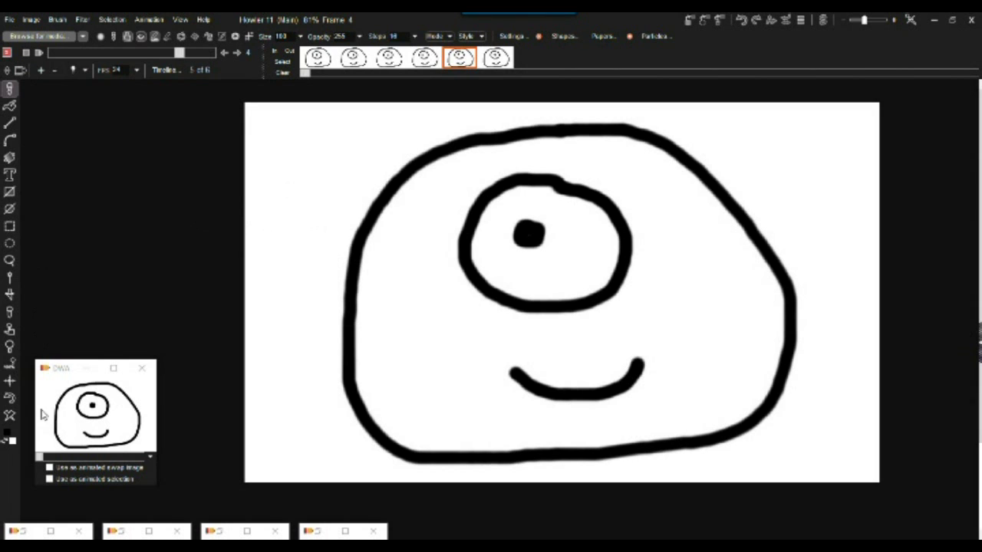
{"action": "left_click", "coordinate": [10, 399]}
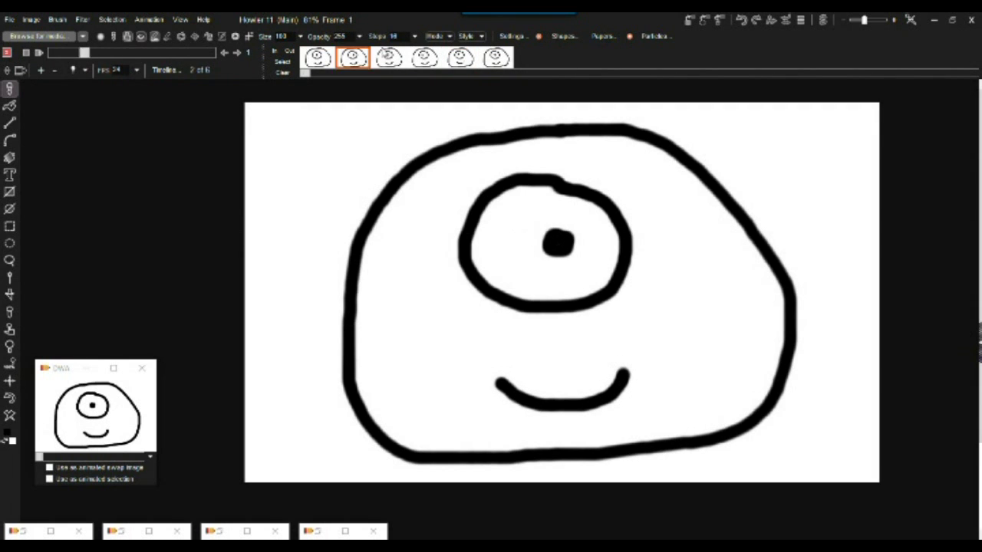
- On frame 1, lasso-select the whole eye with a margin of white around its outline
{"action": "left_click", "coordinate": [351, 61]}
{"action": "left_click", "coordinate": [32, 19]}
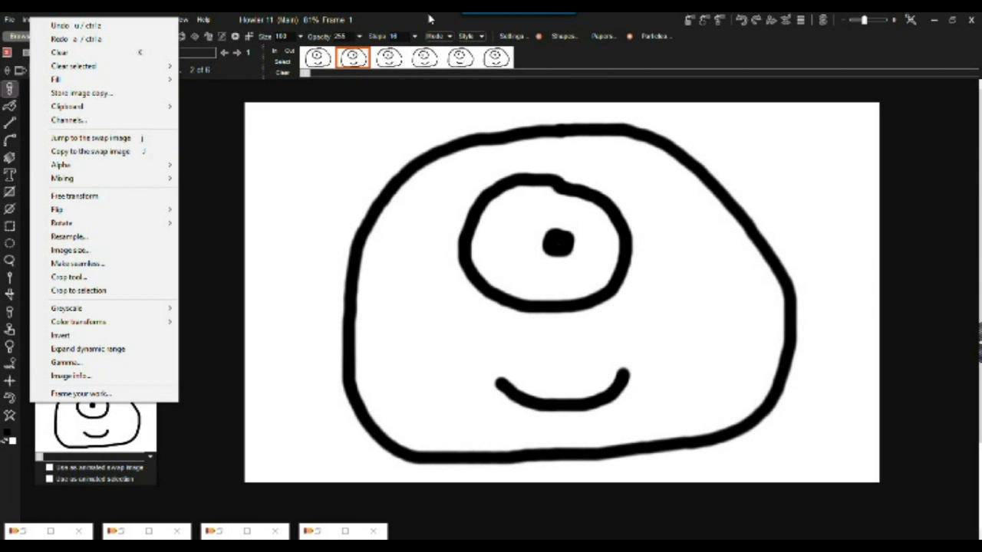
{"action": "left_click", "coordinate": [332, 25]}
{"action": "mouse_move", "coordinate": [559, 245]}
{"action": "left_mouse_down"}
{"action": "mouse_move", "coordinate": [466, 186]}
{"action": "mouse_move", "coordinate": [556, 258]}
{"action": "mouse_move", "coordinate": [565, 281]}
{"action": "mouse_move", "coordinate": [548, 248]}
{"action": "mouse_move", "coordinate": [644, 268]}
{"action": "mouse_move", "coordinate": [484, 256]}
{"action": "left_mouse_up"}
{"action": "key", "text": "Escape"}
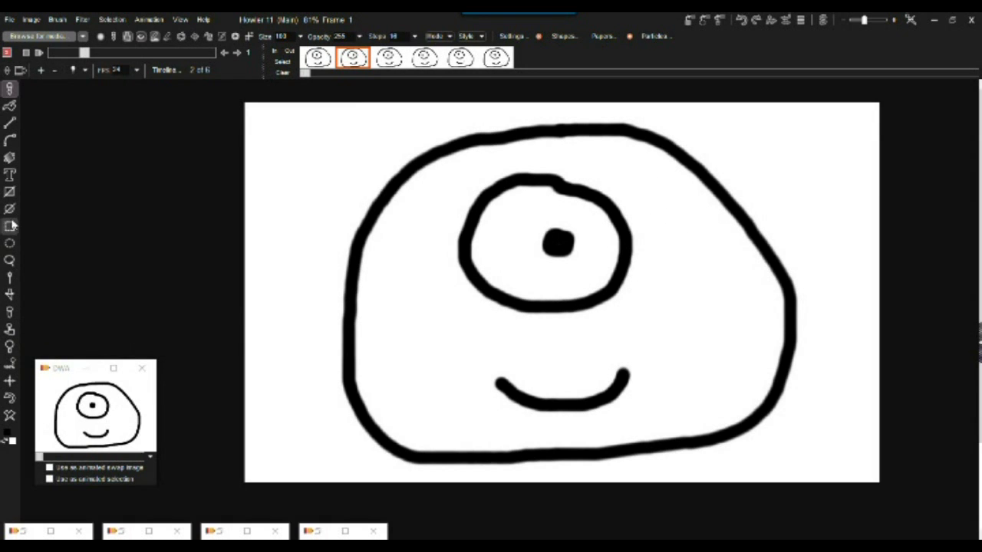
{"action": "left_click", "coordinate": [10, 262]}
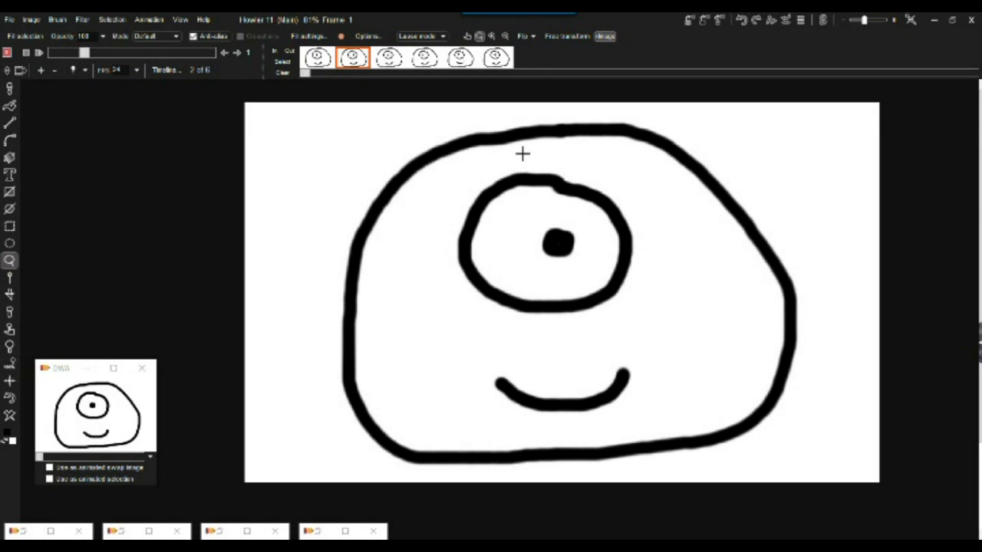
{"action": "mouse_move", "coordinate": [480, 160]}
{"action": "left_mouse_down"}
{"action": "mouse_move", "coordinate": [436, 209]}
{"action": "mouse_move", "coordinate": [429, 234]}
{"action": "mouse_move", "coordinate": [424, 285]}
{"action": "mouse_move", "coordinate": [468, 321]}
{"action": "mouse_move", "coordinate": [518, 336]}
{"action": "mouse_move", "coordinate": [605, 335]}
{"action": "mouse_move", "coordinate": [649, 322]}
{"action": "mouse_move", "coordinate": [663, 229]}
{"action": "left_mouse_up"}
{"action": "left_click_drag", "start_coordinate": [629, 179], "coordinate": [522, 155]}
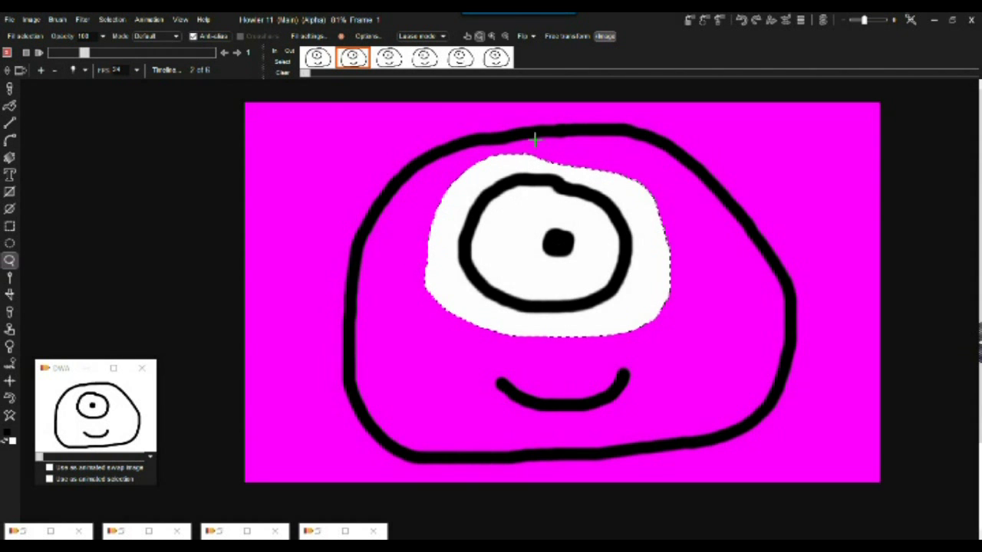
- Refine the eye selection by extending its upper edge with the lasso and trimming the margin along the upper right
{"action": "left_click_drag", "start_coordinate": [568, 214], "coordinate": [524, 255]}
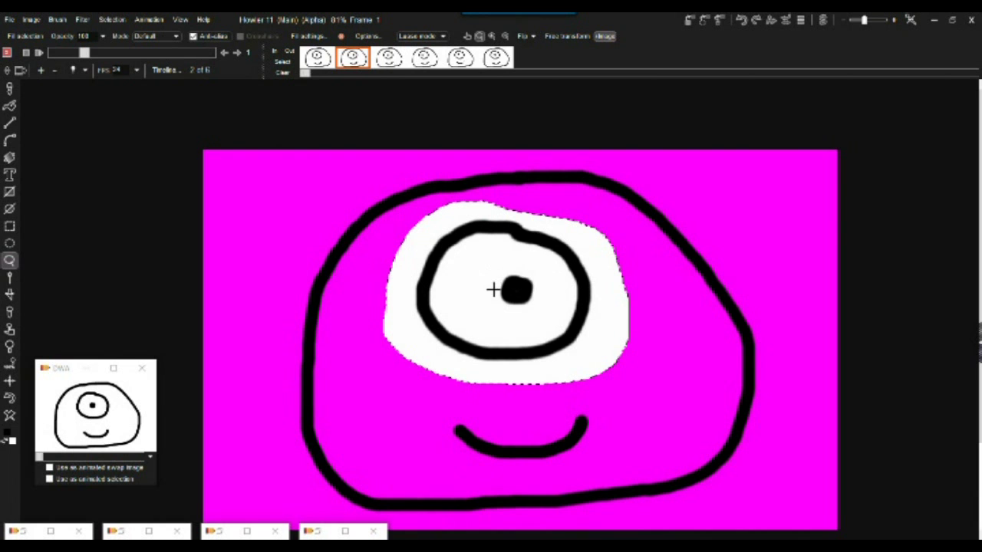
{"action": "left_click_drag", "start_coordinate": [510, 219], "coordinate": [464, 217]}
{"action": "scroll", "coordinate": [460, 241], "scroll_direction": "up", "scroll_amount": 3}
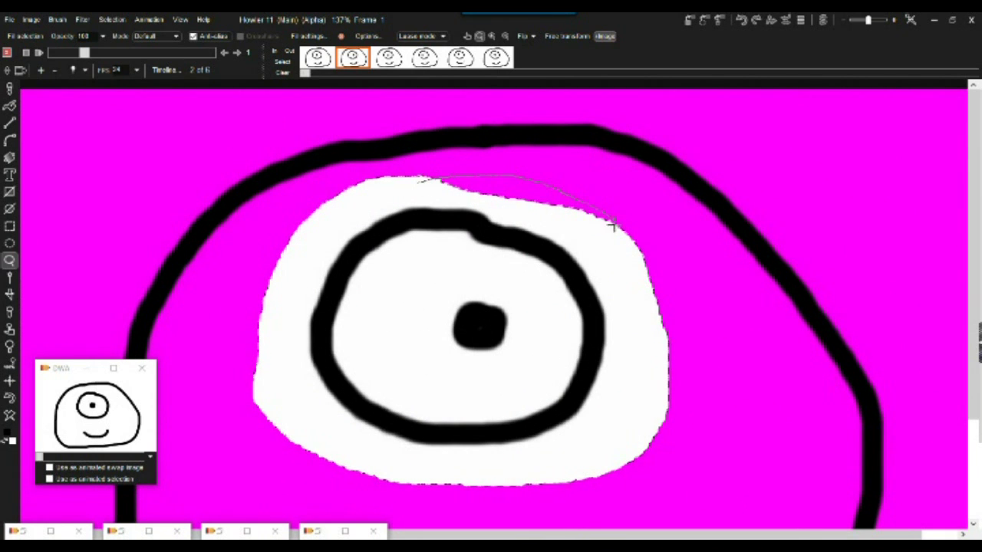
{"action": "left_click_drag", "start_coordinate": [430, 193], "coordinate": [407, 194]}
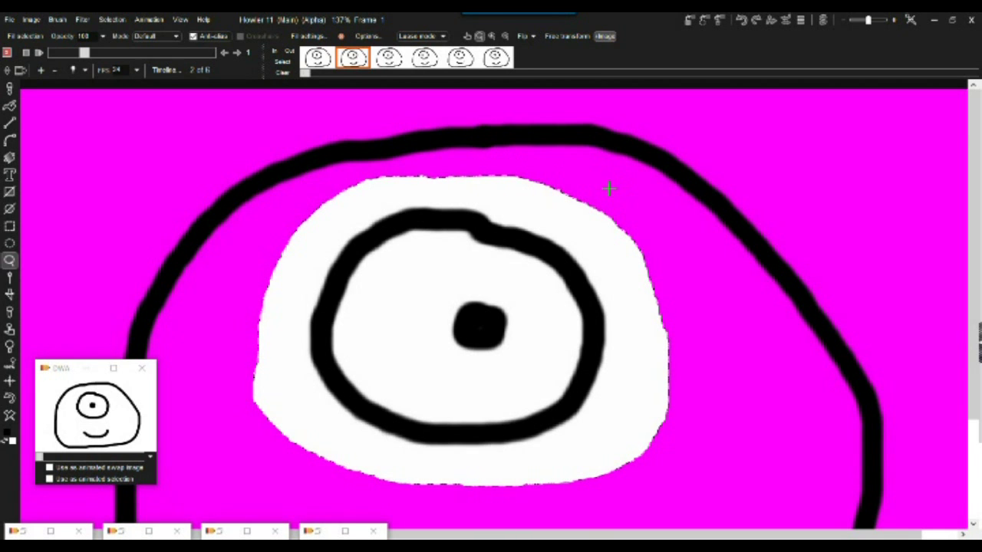
{"action": "mouse_move", "coordinate": [578, 210]}
{"action": "left_mouse_down"}
{"action": "mouse_move", "coordinate": [650, 263]}
{"action": "mouse_move", "coordinate": [630, 201]}
{"action": "left_mouse_up"}
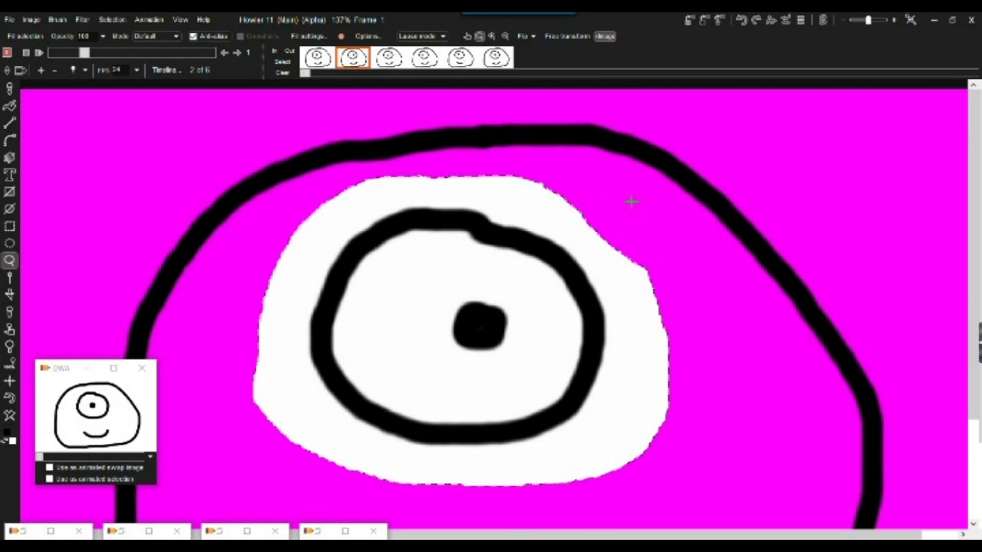
{"action": "left_click_drag", "start_coordinate": [492, 186], "coordinate": [586, 201]}
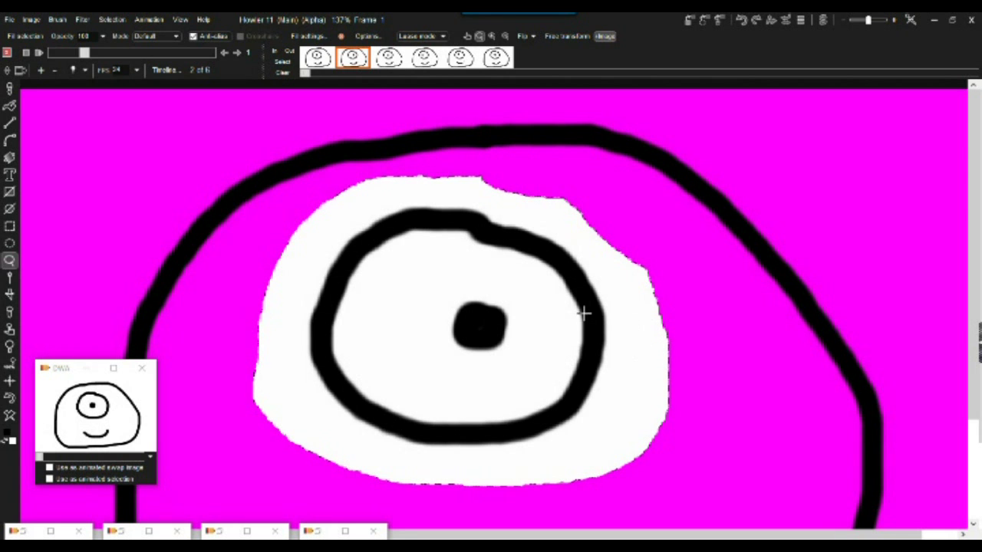
- Try a free transform of the eye's selection outline, enlarging it and rotating it slightly counterclockwise
{"action": "scroll", "coordinate": [552, 277], "scroll_direction": "down", "scroll_amount": 1}
{"action": "scroll", "coordinate": [581, 271], "scroll_direction": "left", "scroll_amount": 1}
{"action": "scroll", "coordinate": [673, 271], "scroll_direction": "down", "scroll_amount": 3}
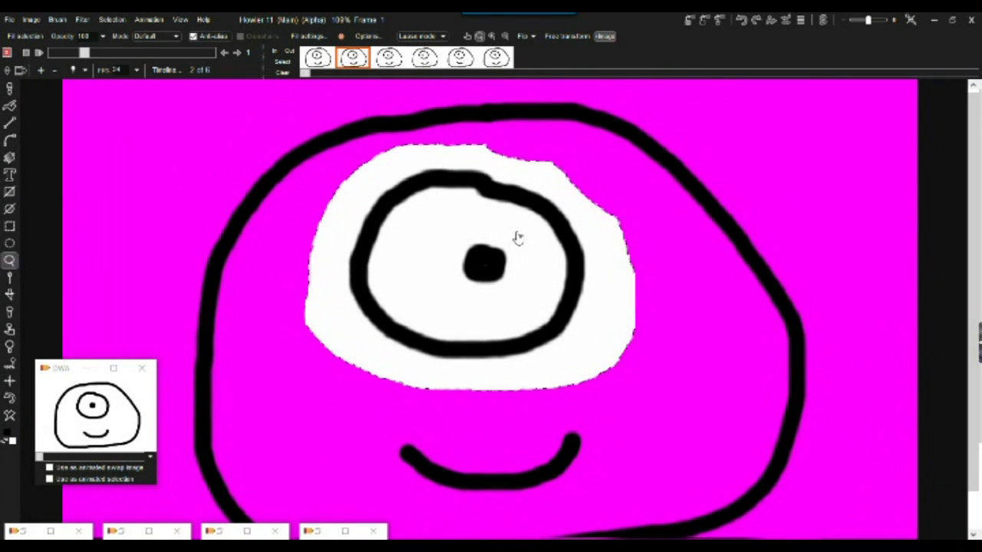
{"action": "left_click", "coordinate": [31, 20]}
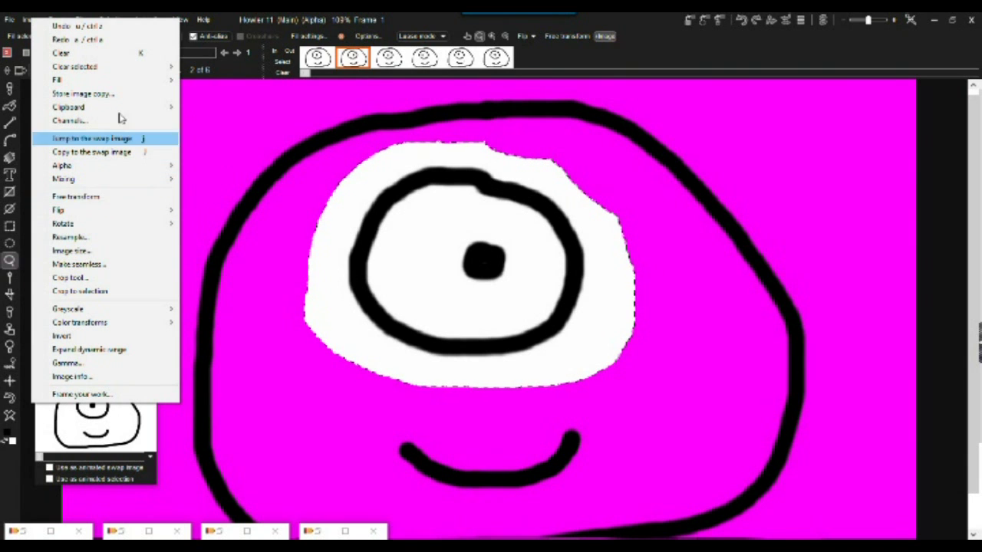
{"action": "left_click", "coordinate": [219, 20]}
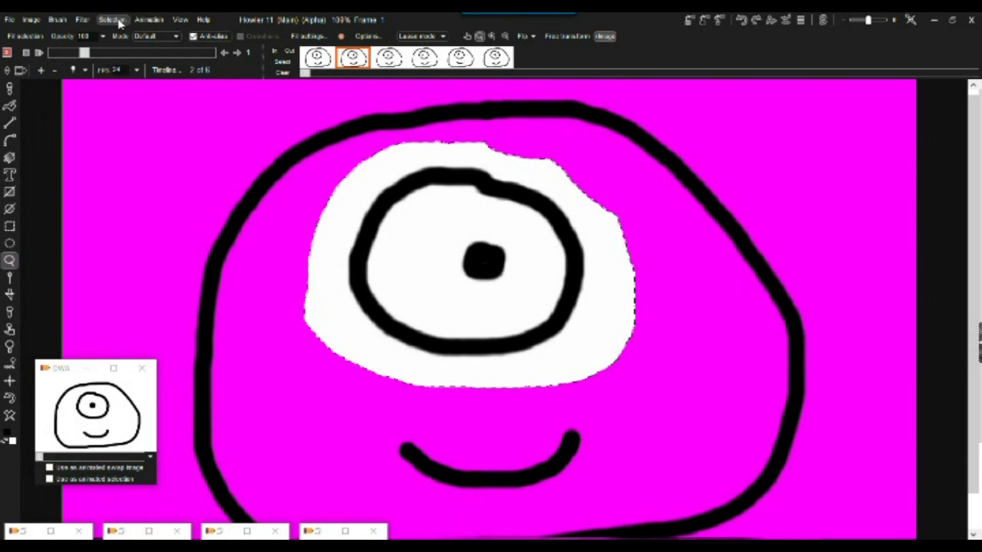
{"action": "left_click", "coordinate": [111, 20]}
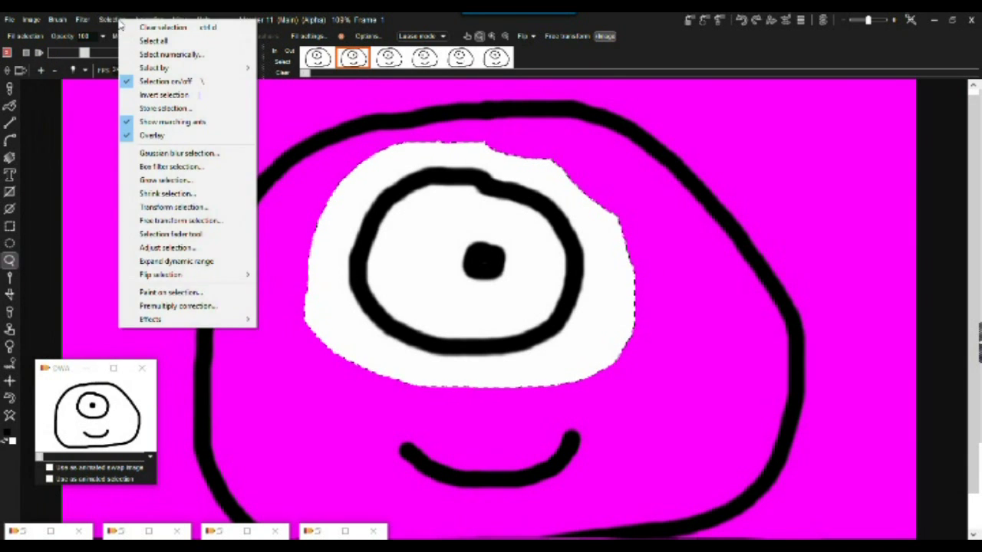
{"action": "left_click", "coordinate": [205, 222]}
{"action": "mouse_move", "coordinate": [564, 213]}
{"action": "left_mouse_down"}
{"action": "mouse_move", "coordinate": [545, 227]}
{"action": "mouse_move", "coordinate": [574, 212]}
{"action": "mouse_move", "coordinate": [554, 219]}
{"action": "mouse_move", "coordinate": [559, 213]}
{"action": "left_mouse_up"}
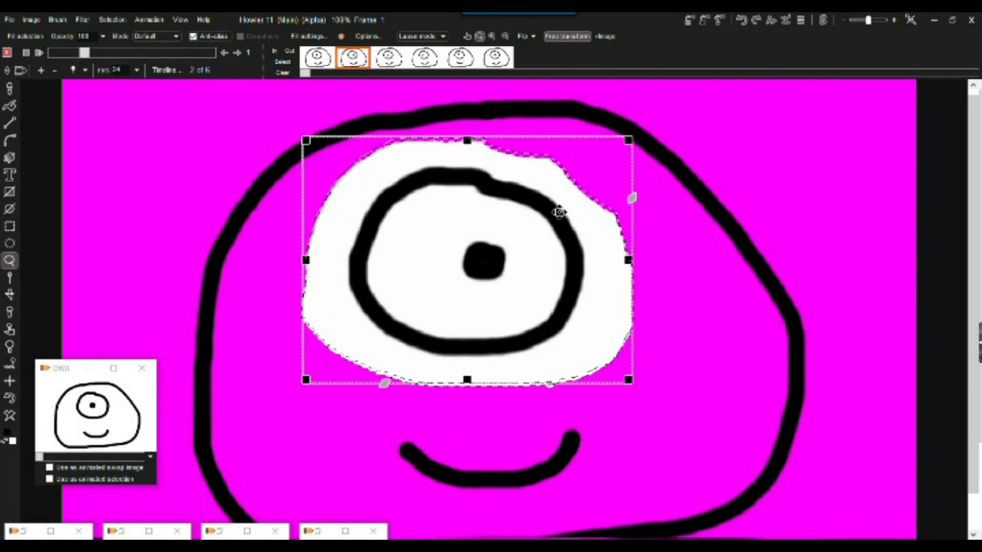
{"action": "mouse_move", "coordinate": [636, 202]}
{"action": "left_mouse_down"}
{"action": "mouse_move", "coordinate": [633, 175]}
{"action": "mouse_move", "coordinate": [635, 201]}
{"action": "left_mouse_up"}
{"action": "mouse_move", "coordinate": [630, 376]}
{"action": "left_mouse_down"}
{"action": "mouse_move", "coordinate": [622, 373]}
{"action": "mouse_move", "coordinate": [649, 388]}
{"action": "mouse_move", "coordinate": [643, 377]}
{"action": "left_mouse_up"}
{"action": "mouse_move", "coordinate": [557, 389]}
{"action": "left_mouse_down"}
{"action": "mouse_move", "coordinate": [545, 401]}
{"action": "mouse_move", "coordinate": [583, 403]}
{"action": "mouse_move", "coordinate": [572, 398]}
{"action": "left_mouse_up"}
{"action": "left_click_drag", "start_coordinate": [528, 268], "coordinate": [516, 224]}
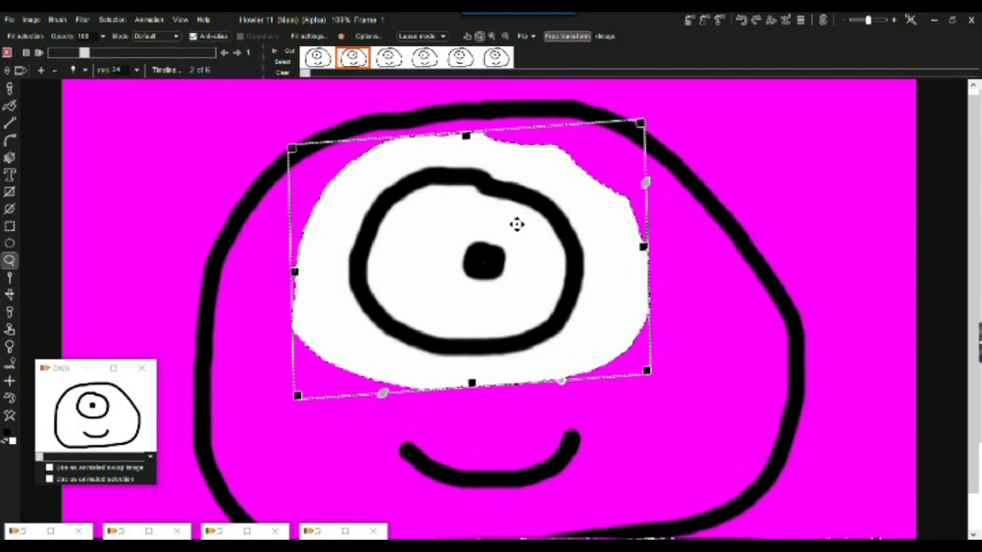
- Turn the selection overlay off and back on, and cancel the selection transform
{"action": "left_click", "coordinate": [112, 20]}
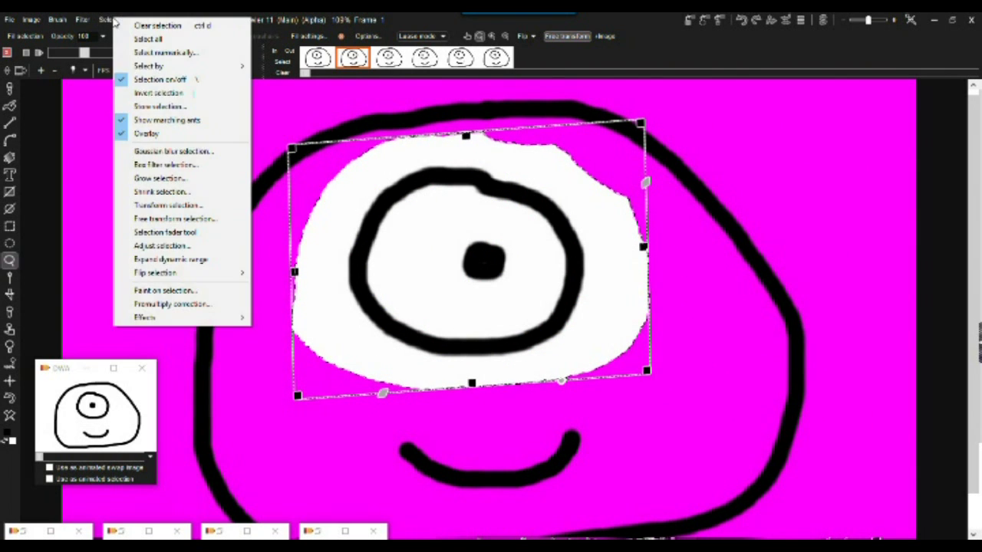
{"action": "left_click", "coordinate": [147, 134]}
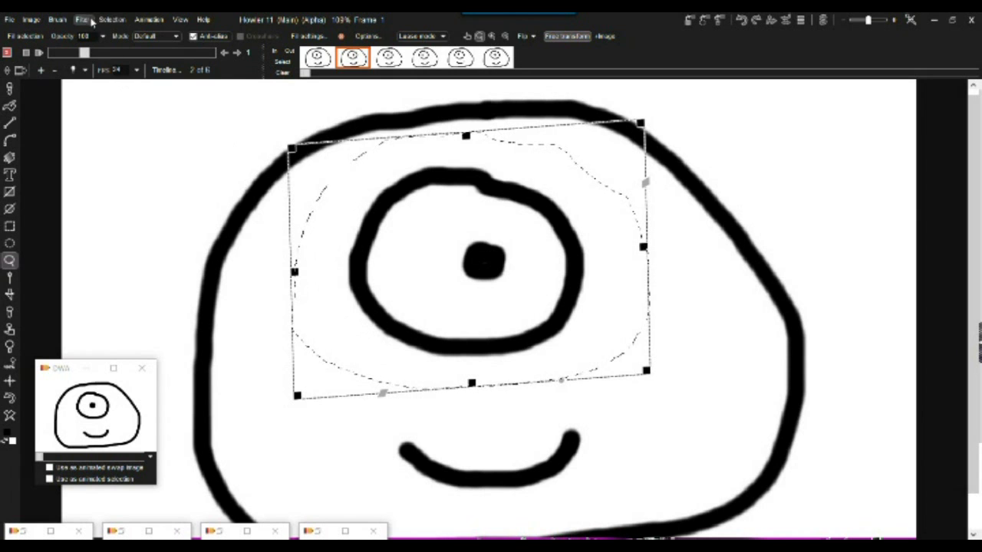
{"action": "left_click", "coordinate": [113, 20]}
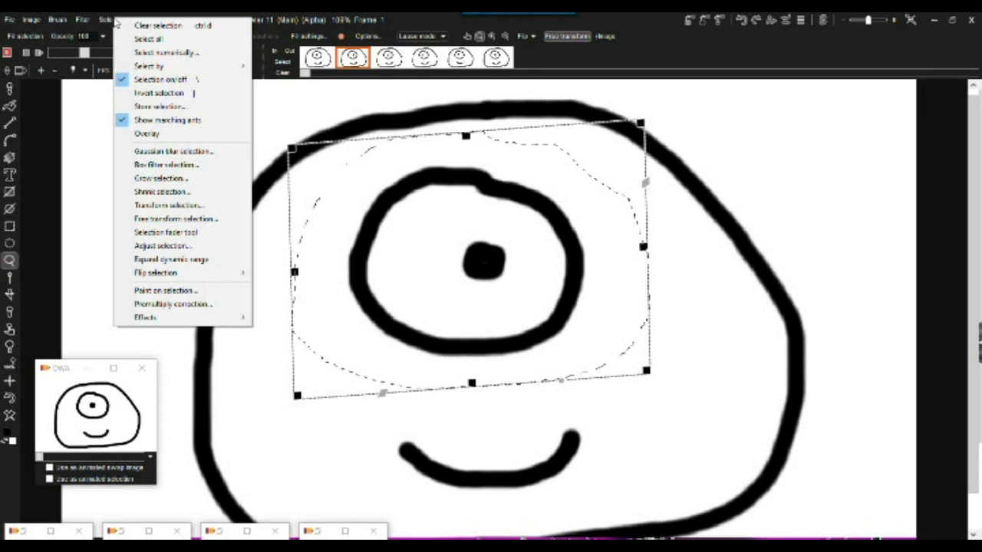
{"action": "left_click", "coordinate": [148, 135]}
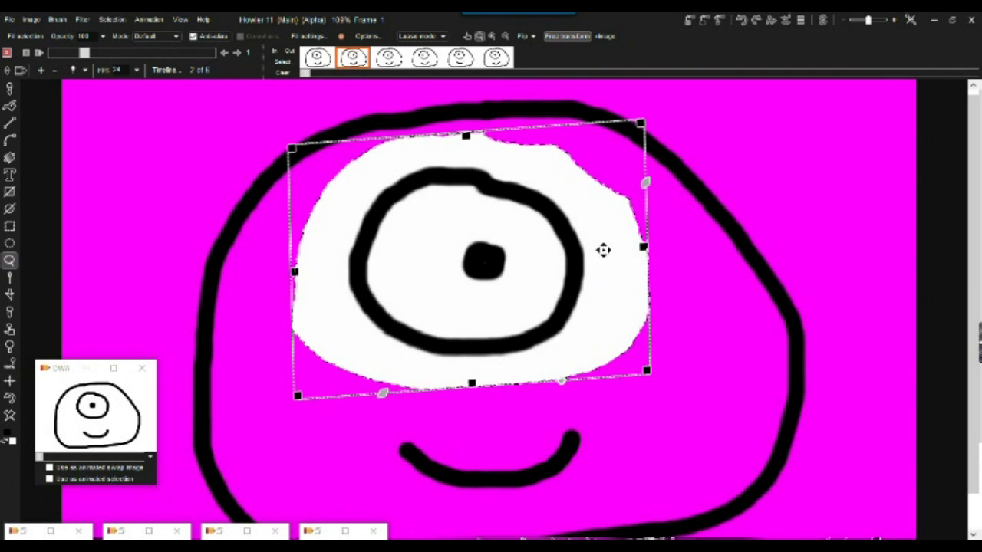
{"action": "right_click", "coordinate": [693, 236]}
{"action": "left_click", "coordinate": [735, 244]}
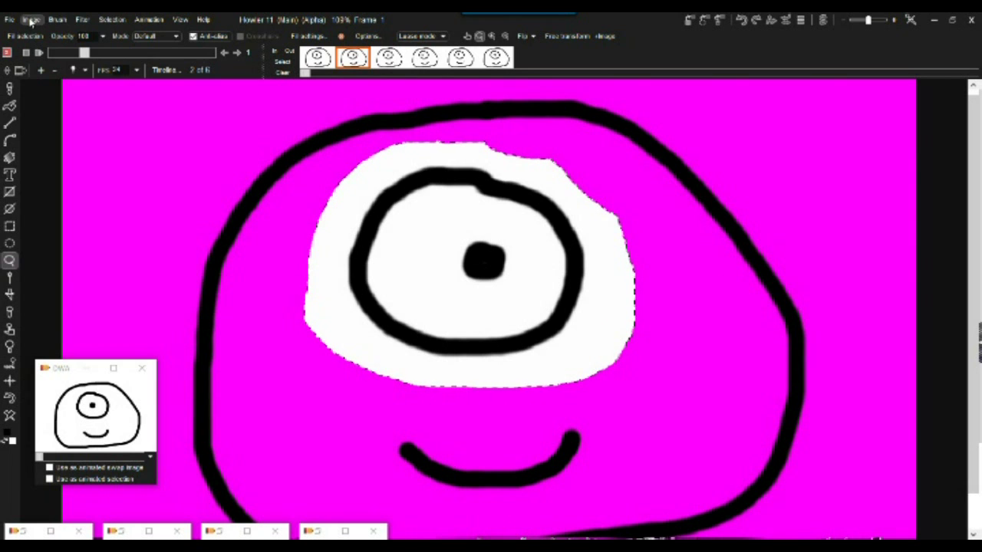
- Try moving the selected eye's pixels left and right with the image free transform, and cancel it
{"action": "left_click", "coordinate": [31, 20]}
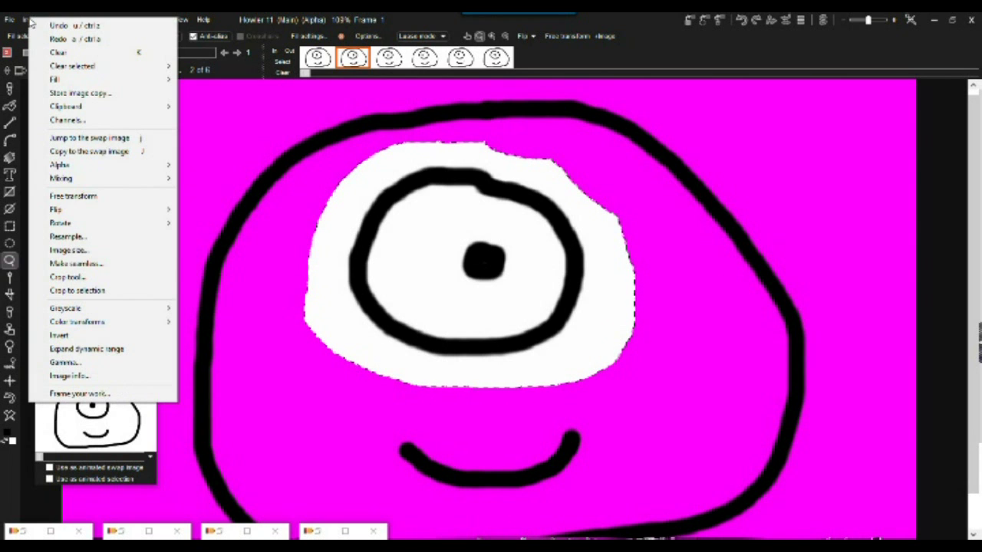
{"action": "left_click", "coordinate": [104, 200]}
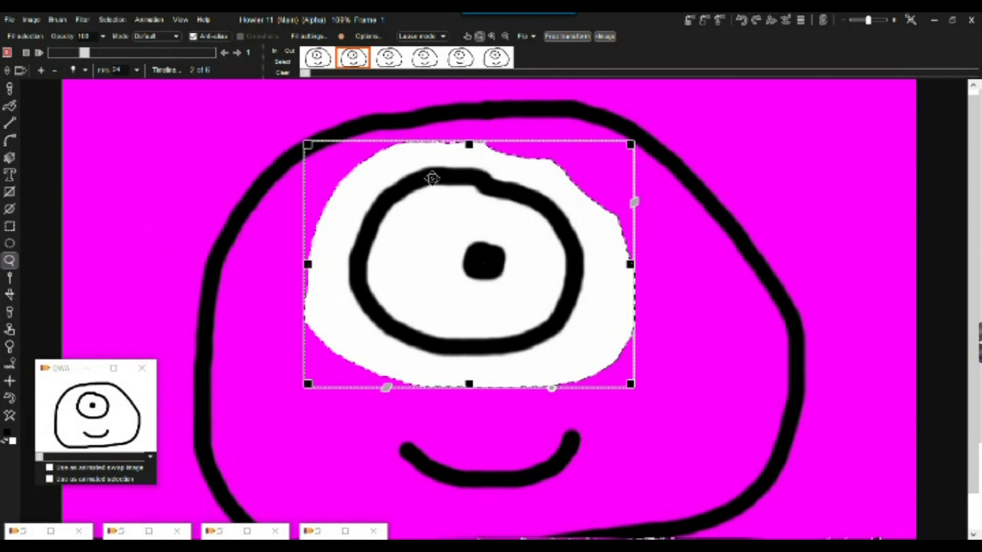
{"action": "mouse_move", "coordinate": [570, 240]}
{"action": "left_mouse_down"}
{"action": "mouse_move", "coordinate": [552, 235]}
{"action": "mouse_move", "coordinate": [580, 230]}
{"action": "mouse_move", "coordinate": [346, 309]}
{"action": "mouse_move", "coordinate": [572, 212]}
{"action": "mouse_move", "coordinate": [743, 276]}
{"action": "mouse_move", "coordinate": [686, 193]}
{"action": "mouse_move", "coordinate": [522, 210]}
{"action": "mouse_move", "coordinate": [613, 288]}
{"action": "mouse_move", "coordinate": [595, 245]}
{"action": "mouse_move", "coordinate": [561, 240]}
{"action": "mouse_move", "coordinate": [527, 294]}
{"action": "mouse_move", "coordinate": [553, 236]}
{"action": "left_mouse_up"}
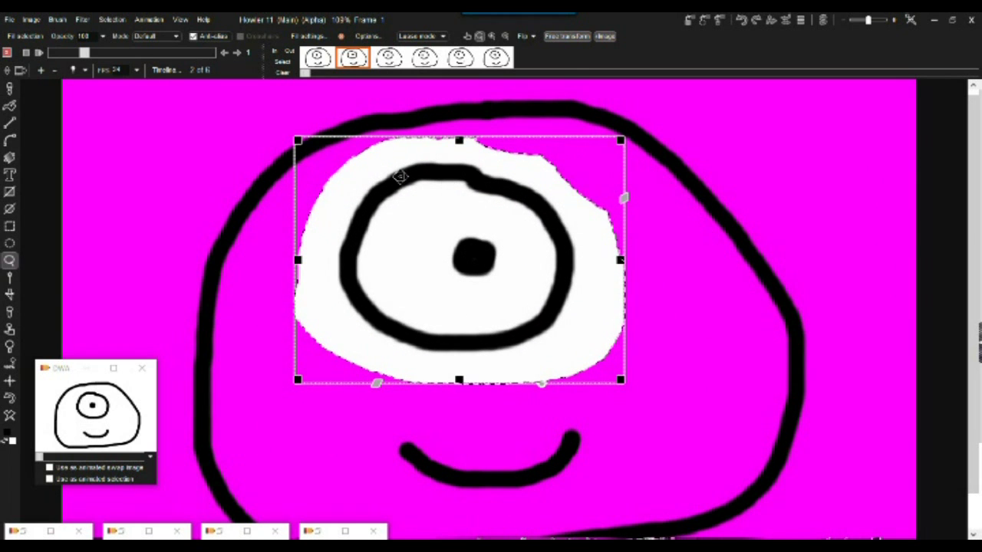
{"action": "left_click_drag", "start_coordinate": [503, 238], "coordinate": [448, 259]}
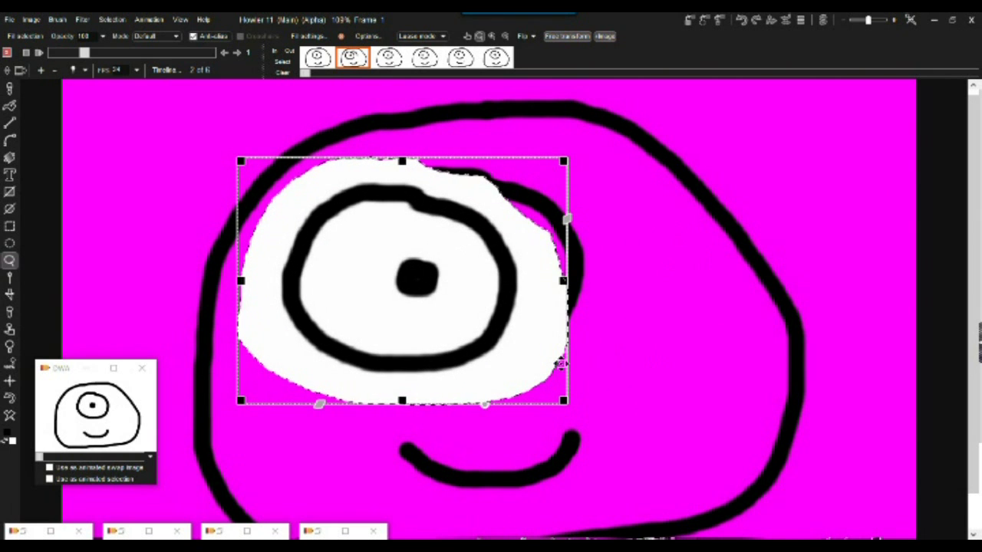
{"action": "left_click_drag", "start_coordinate": [445, 289], "coordinate": [526, 261]}
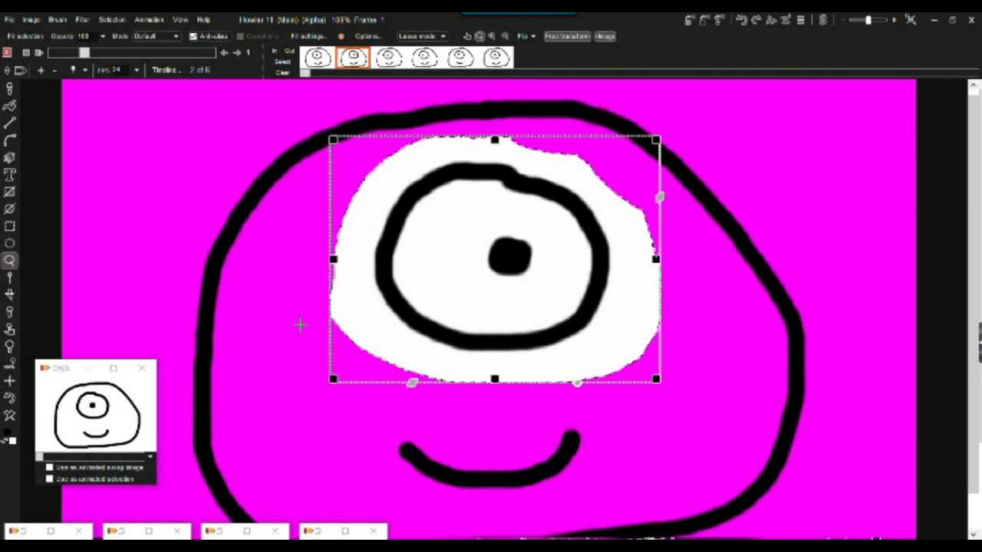
{"action": "right_click", "coordinate": [682, 270]}
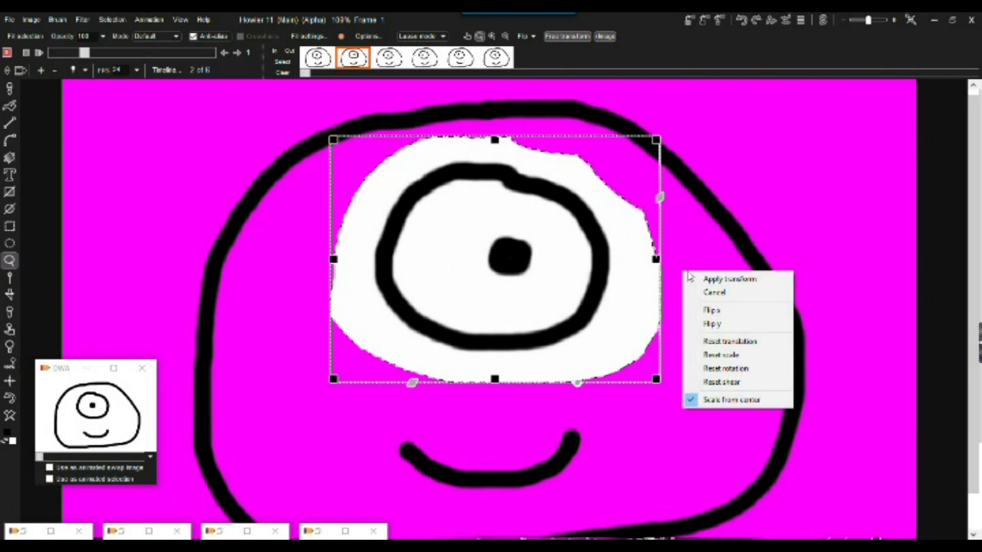
{"action": "left_click", "coordinate": [715, 292]}
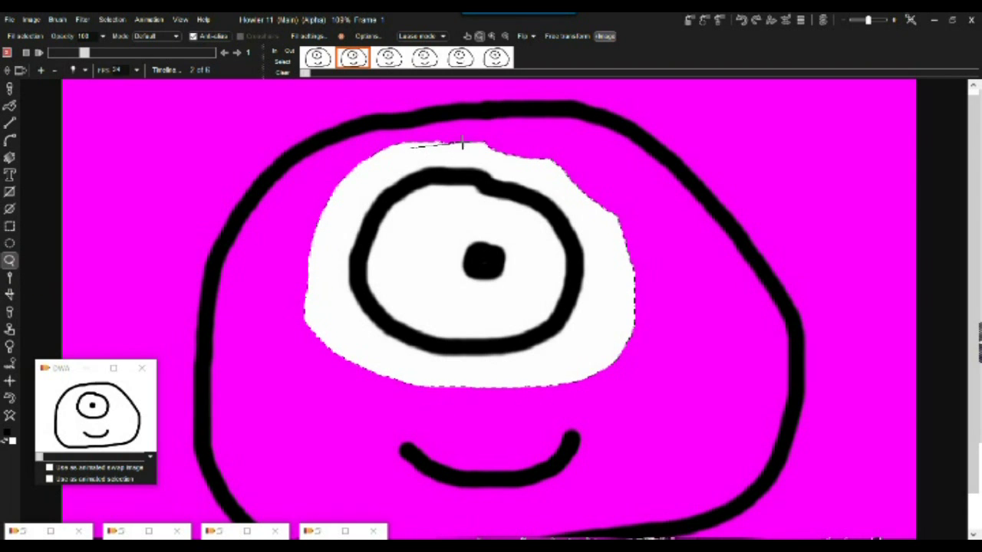
- Extend the eye selection well to the right with the lasso and trim its left margin close to the eye outline
{"action": "mouse_move", "coordinate": [617, 360]}
{"action": "left_mouse_down"}
{"action": "mouse_move", "coordinate": [586, 363]}
{"action": "mouse_move", "coordinate": [603, 298]}
{"action": "mouse_move", "coordinate": [580, 211]}
{"action": "mouse_move", "coordinate": [414, 148]}
{"action": "left_mouse_up"}
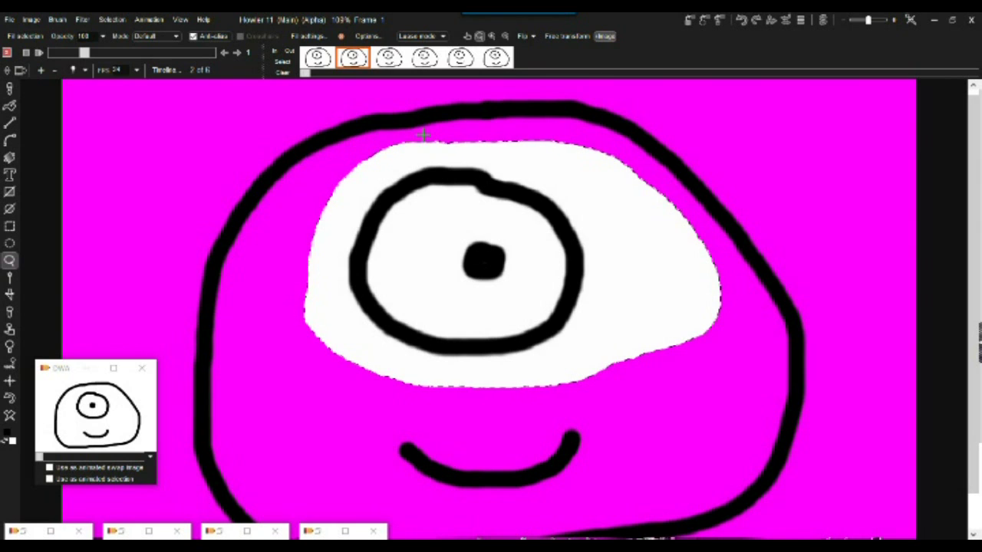
{"action": "mouse_move", "coordinate": [386, 151]}
{"action": "left_mouse_down"}
{"action": "mouse_move", "coordinate": [343, 239]}
{"action": "mouse_move", "coordinate": [337, 279]}
{"action": "mouse_move", "coordinate": [366, 333]}
{"action": "mouse_move", "coordinate": [409, 371]}
{"action": "mouse_move", "coordinate": [415, 404]}
{"action": "left_mouse_up"}
{"action": "mouse_move", "coordinate": [247, 301]}
{"action": "left_mouse_down"}
{"action": "mouse_move", "coordinate": [243, 223]}
{"action": "mouse_move", "coordinate": [296, 179]}
{"action": "left_mouse_up"}
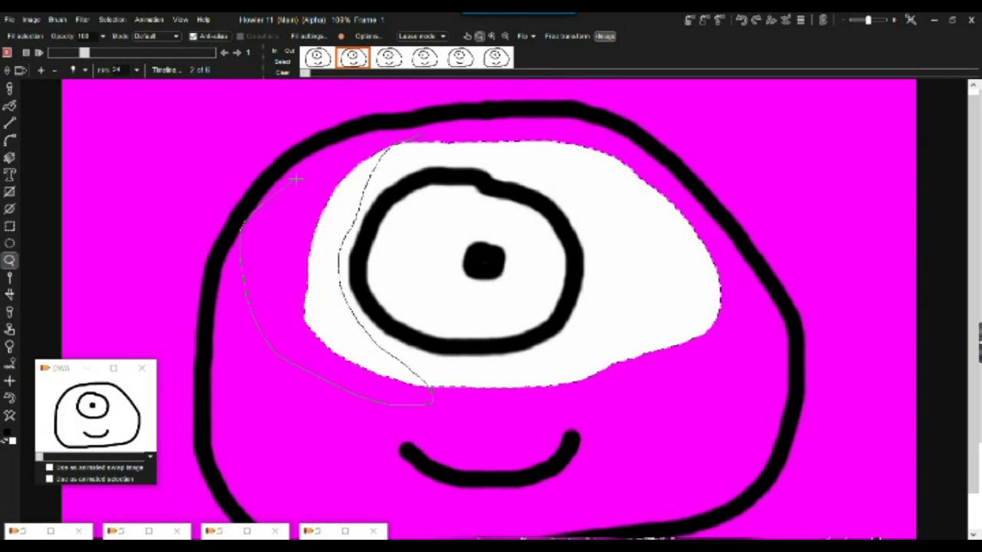
{"action": "left_click_drag", "start_coordinate": [382, 141], "coordinate": [383, 143]}
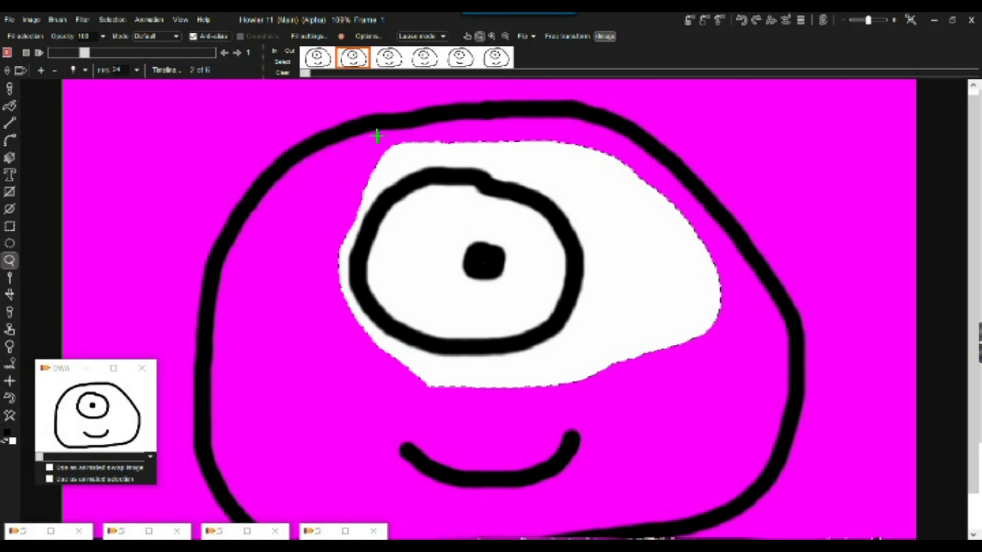
{"action": "left_click_drag", "start_coordinate": [449, 145], "coordinate": [375, 179]}
{"action": "left_click_drag", "start_coordinate": [349, 215], "coordinate": [328, 181]}
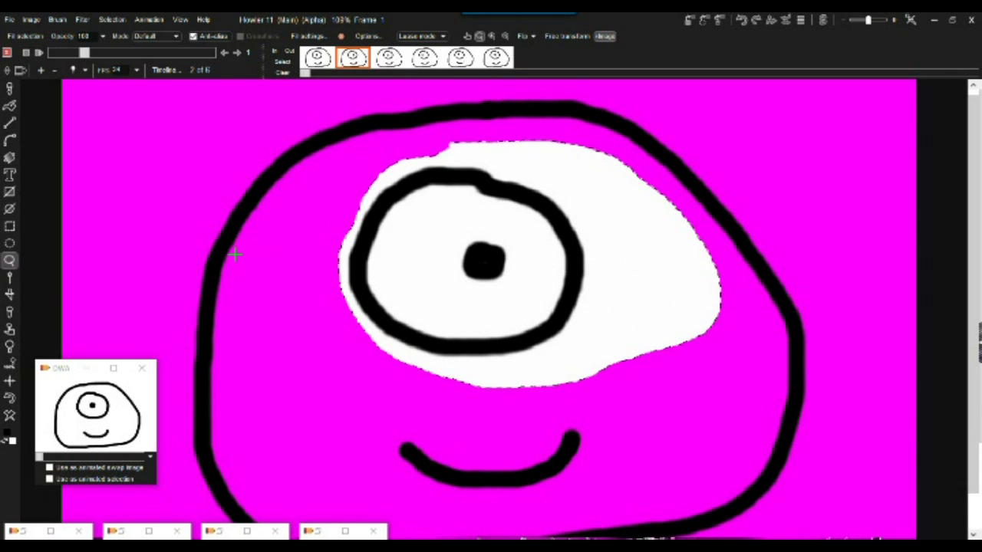
- Try shifting the selected eye slightly left with the image free transform, and cancel it
{"action": "left_click", "coordinate": [44, 18]}
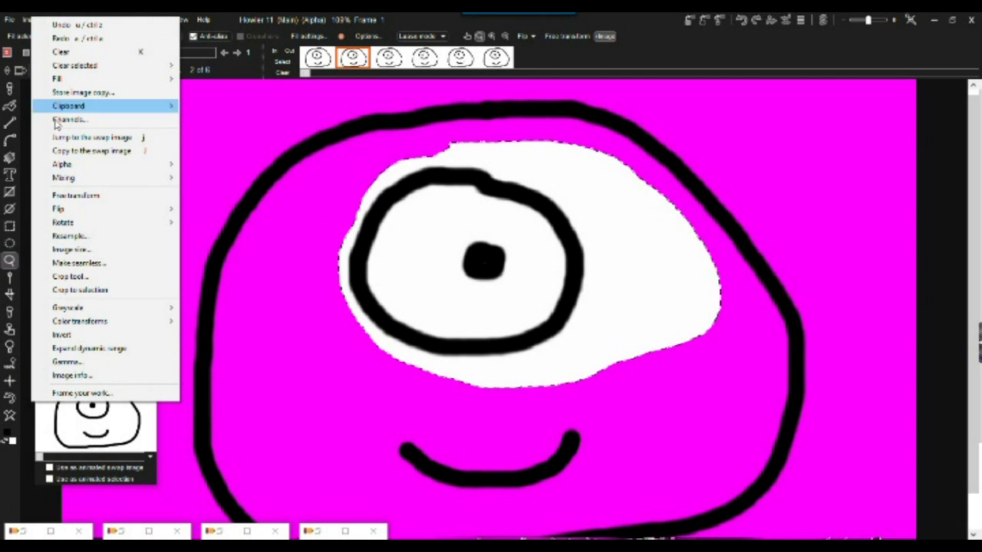
{"action": "left_click", "coordinate": [74, 196]}
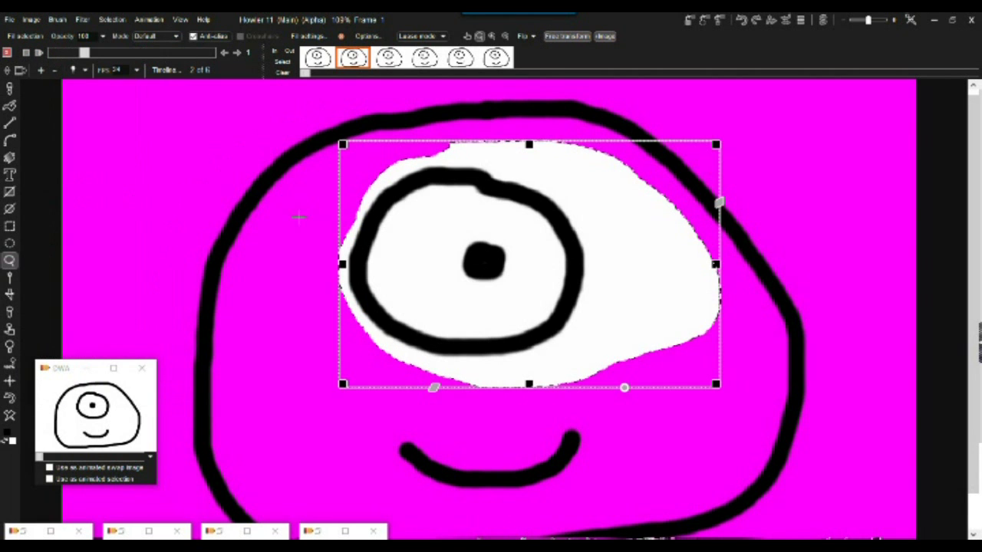
{"action": "mouse_move", "coordinate": [578, 220]}
{"action": "left_mouse_down"}
{"action": "mouse_move", "coordinate": [514, 231]}
{"action": "mouse_move", "coordinate": [513, 218]}
{"action": "mouse_move", "coordinate": [465, 222]}
{"action": "mouse_move", "coordinate": [346, 250]}
{"action": "mouse_move", "coordinate": [592, 213]}
{"action": "mouse_move", "coordinate": [569, 218]}
{"action": "left_mouse_up"}
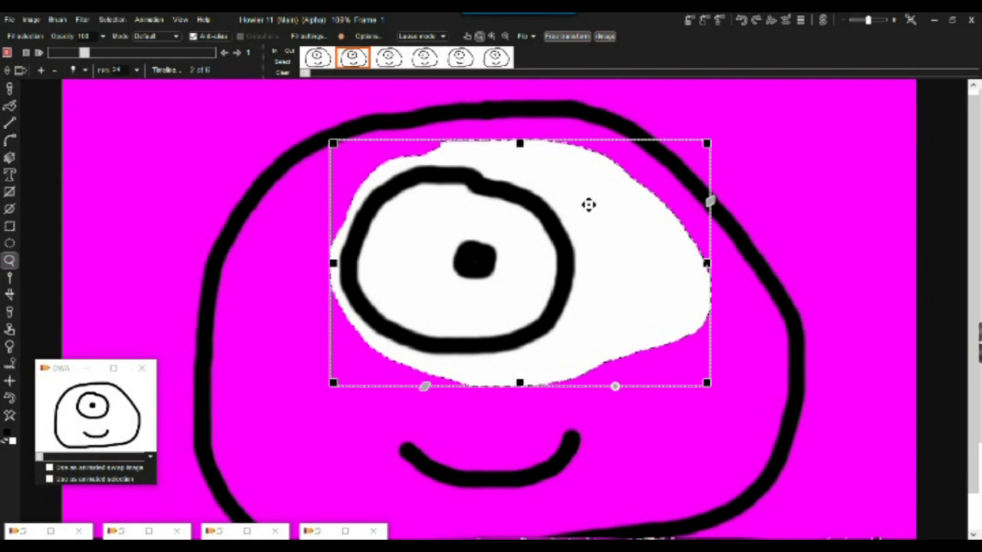
{"action": "right_click", "coordinate": [791, 182]}
{"action": "left_click", "coordinate": [811, 196]}
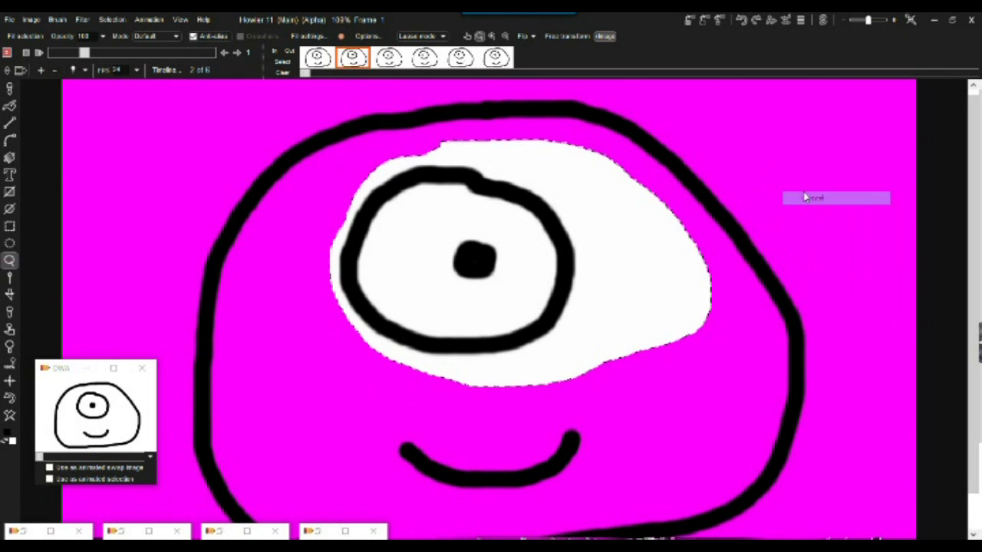
- On frame 1, free-transform the selected eye image, moving it left and rotating it counterclockwise
{"action": "left_click", "coordinate": [33, 20]}
{"action": "left_click", "coordinate": [105, 198]}
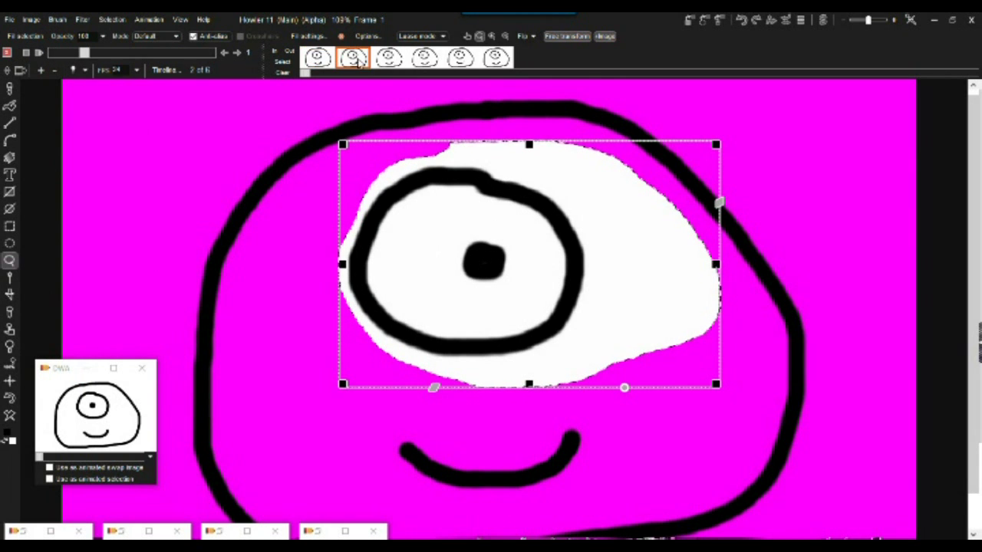
{"action": "left_click", "coordinate": [320, 58]}
{"action": "left_click", "coordinate": [354, 59]}
{"action": "left_click_drag", "start_coordinate": [617, 217], "coordinate": [563, 220]}
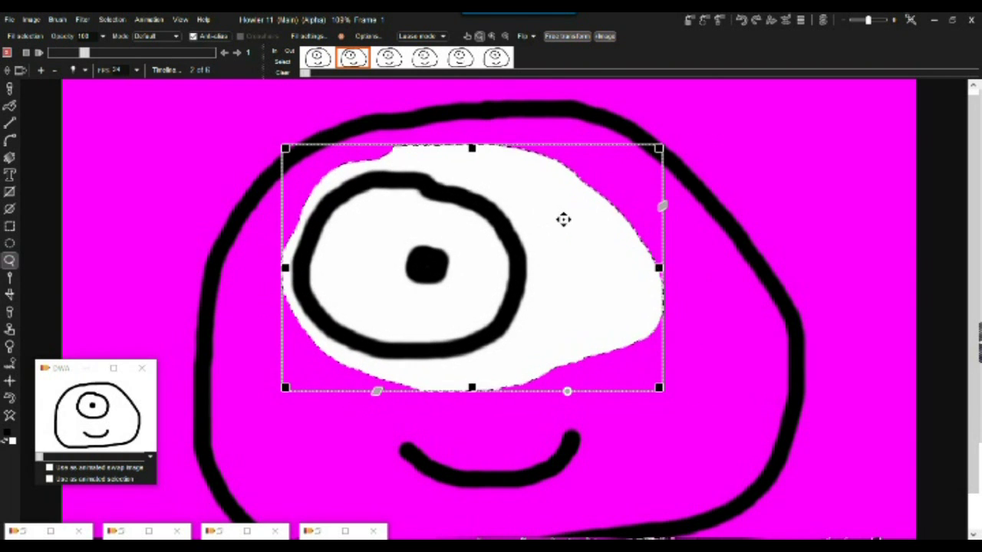
{"action": "left_click_drag", "start_coordinate": [568, 393], "coordinate": [597, 360]}
- Narrow the rotated eye slightly and apply the transform on frame 1
{"action": "right_click", "coordinate": [679, 353]}
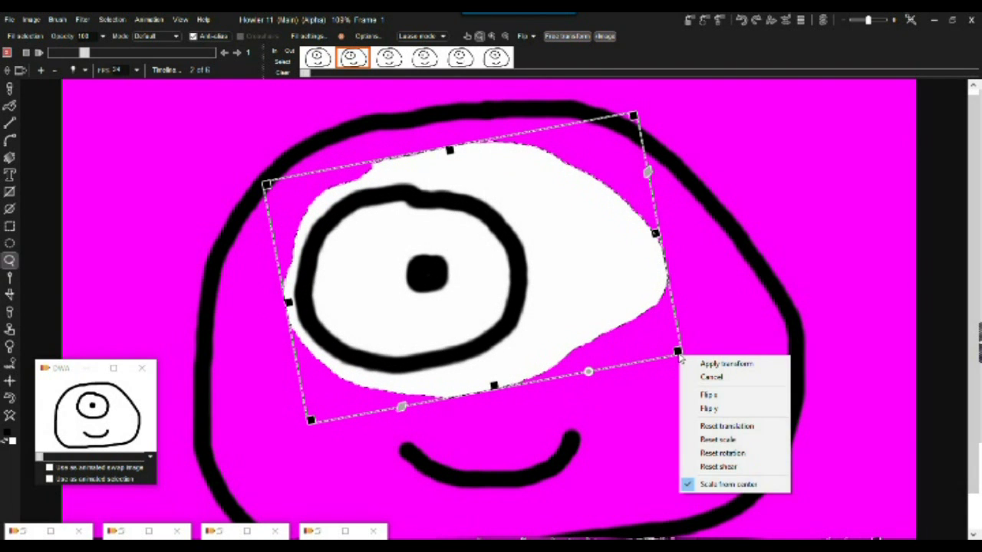
{"action": "mouse_move", "coordinate": [679, 352]}
{"action": "left_mouse_down"}
{"action": "mouse_move", "coordinate": [635, 355]}
{"action": "mouse_move", "coordinate": [674, 349]}
{"action": "mouse_move", "coordinate": [664, 357]}
{"action": "left_mouse_up"}
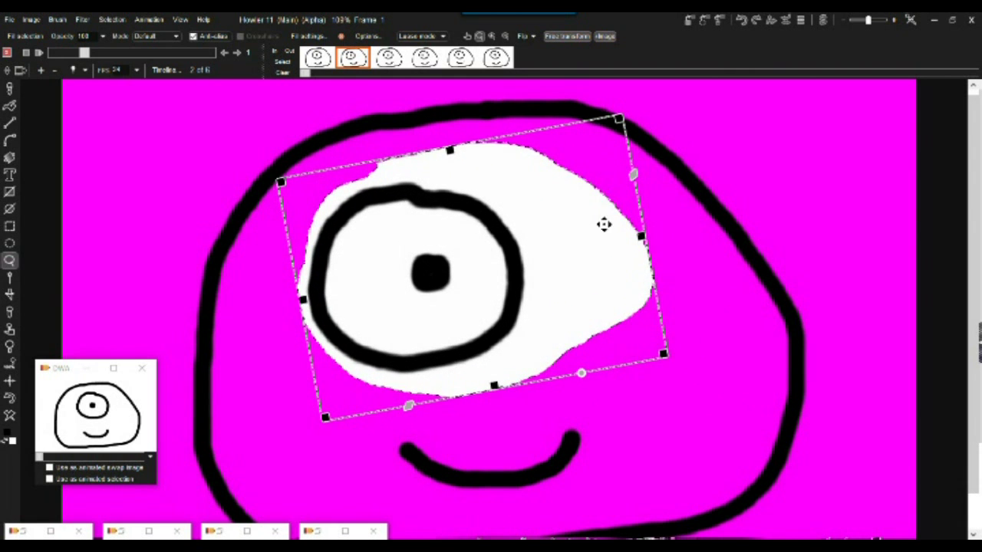
{"action": "right_click", "coordinate": [682, 258]}
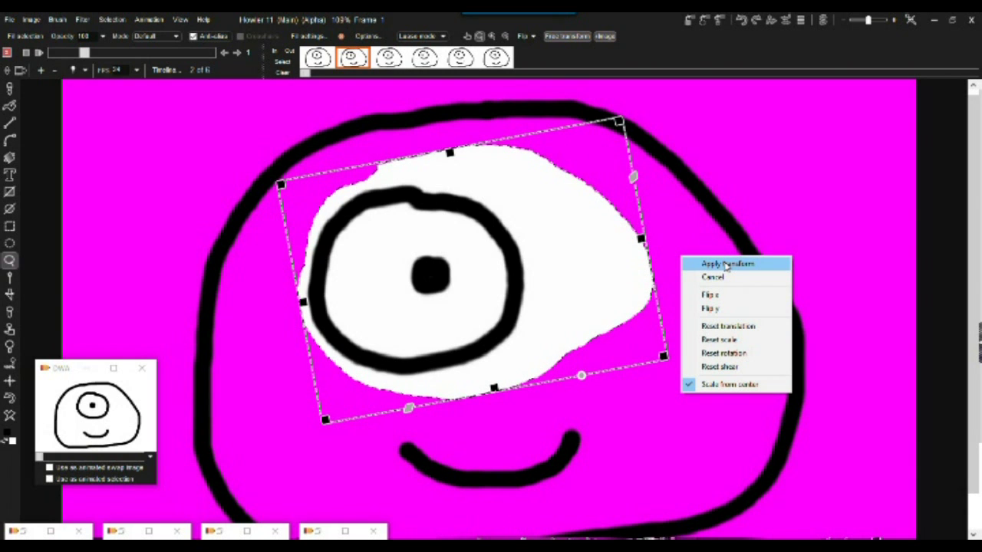
{"action": "left_click", "coordinate": [719, 264]}
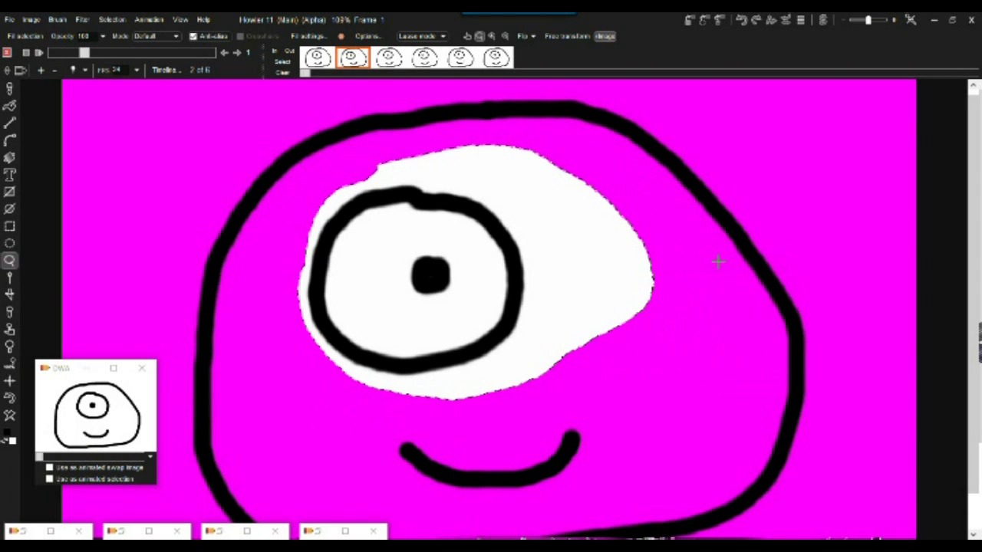
- On frame 2, try shifting the selected eye left and skewing it upward with Free transform
{"action": "left_click", "coordinate": [383, 59]}
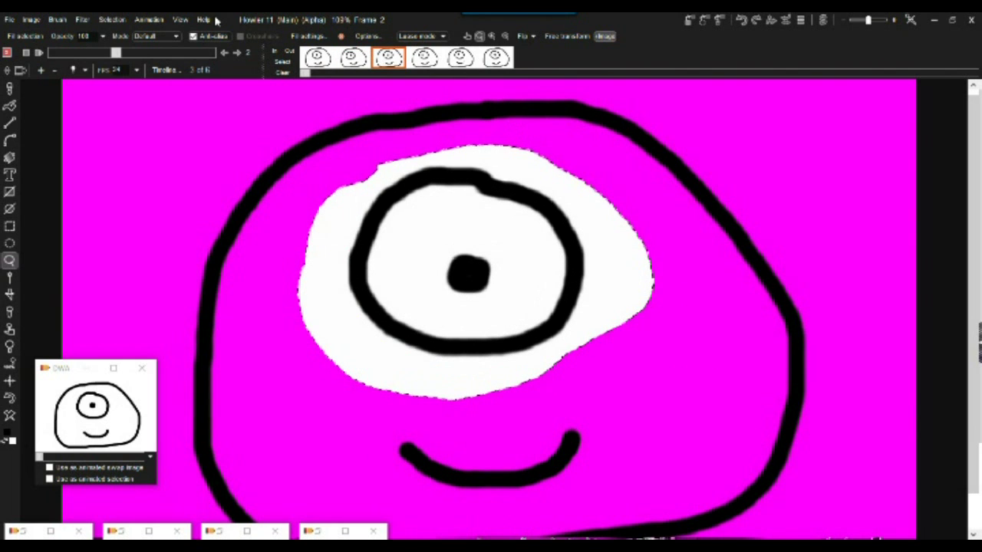
{"action": "left_click", "coordinate": [29, 20]}
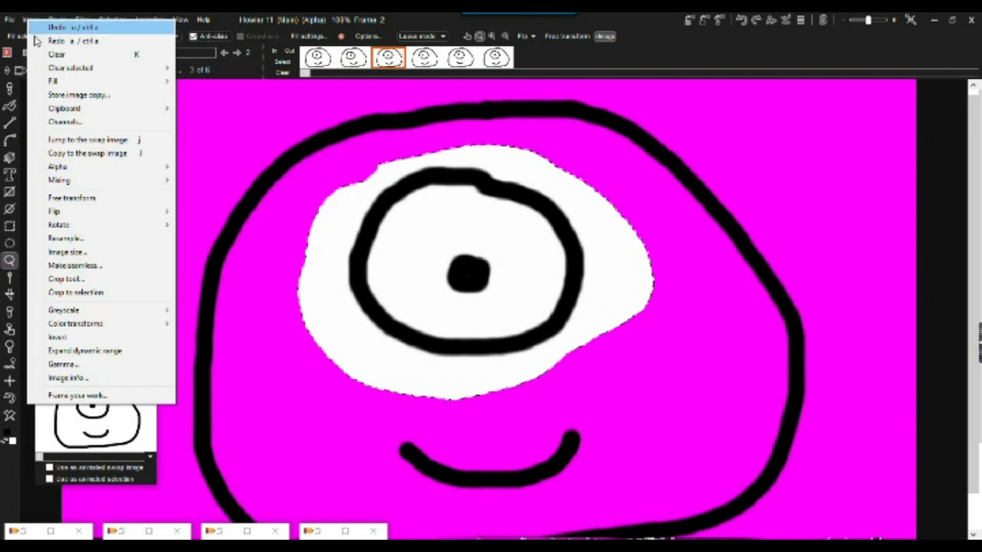
{"action": "left_click", "coordinate": [100, 201]}
{"action": "left_click_drag", "start_coordinate": [603, 223], "coordinate": [628, 192]}
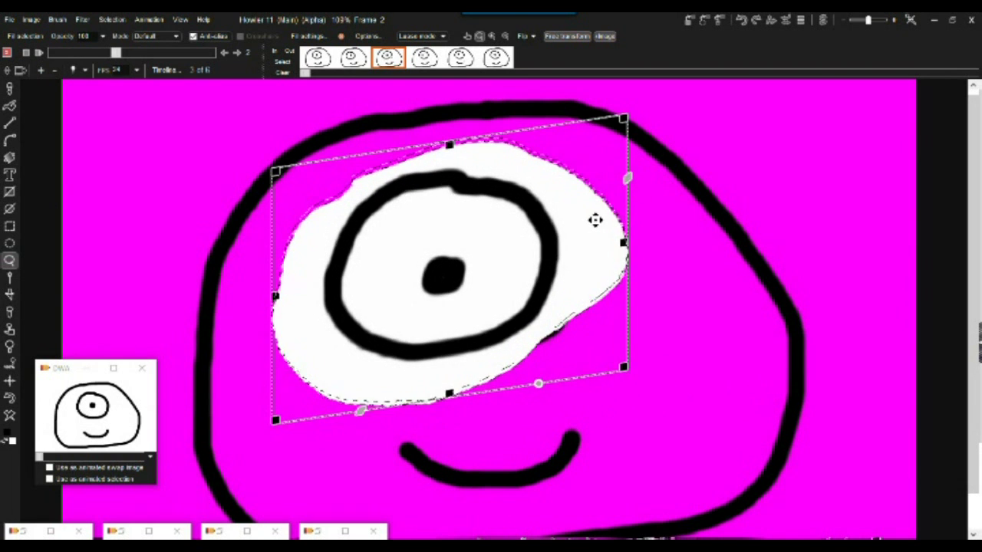
{"action": "left_click_drag", "start_coordinate": [611, 236], "coordinate": [601, 218]}
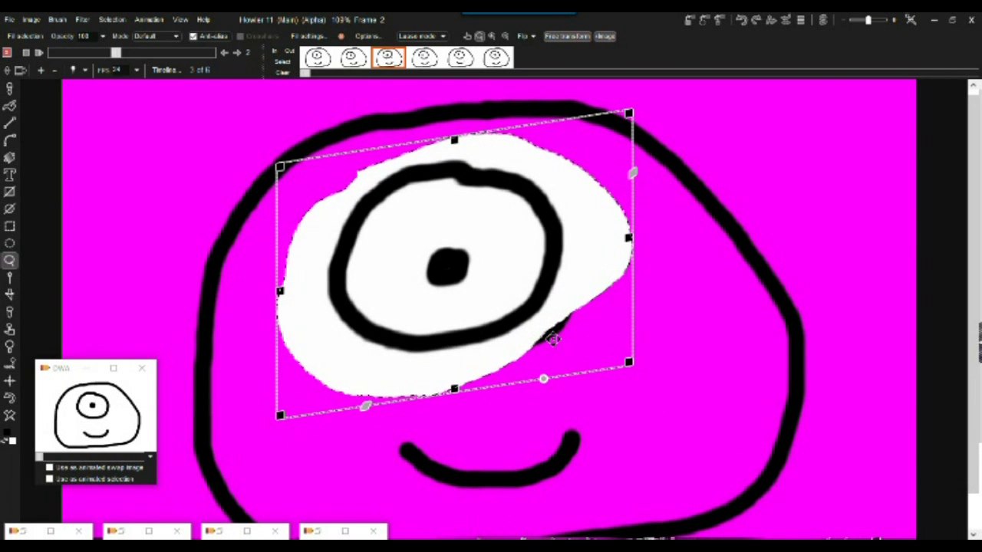
{"action": "right_click", "coordinate": [630, 362]}
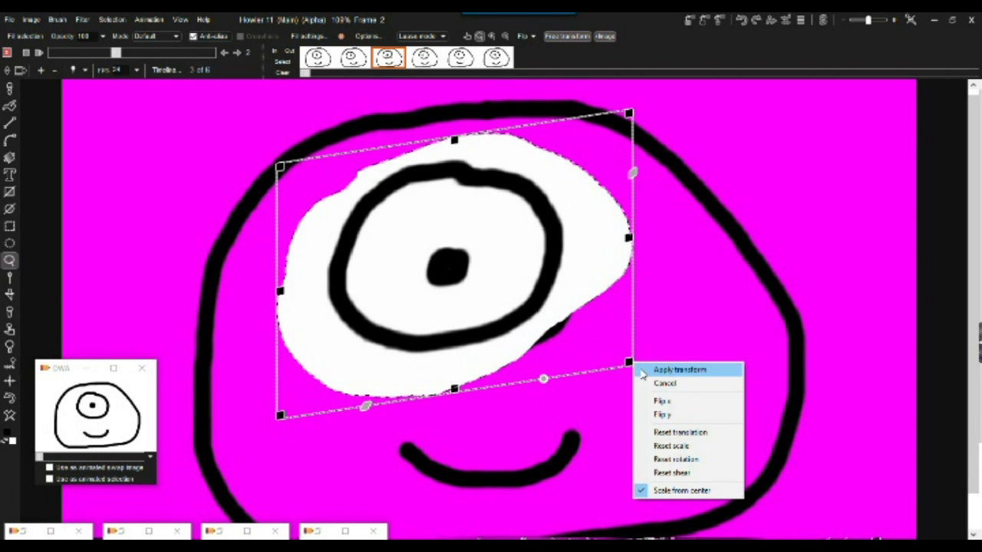
{"action": "left_click", "coordinate": [643, 371]}
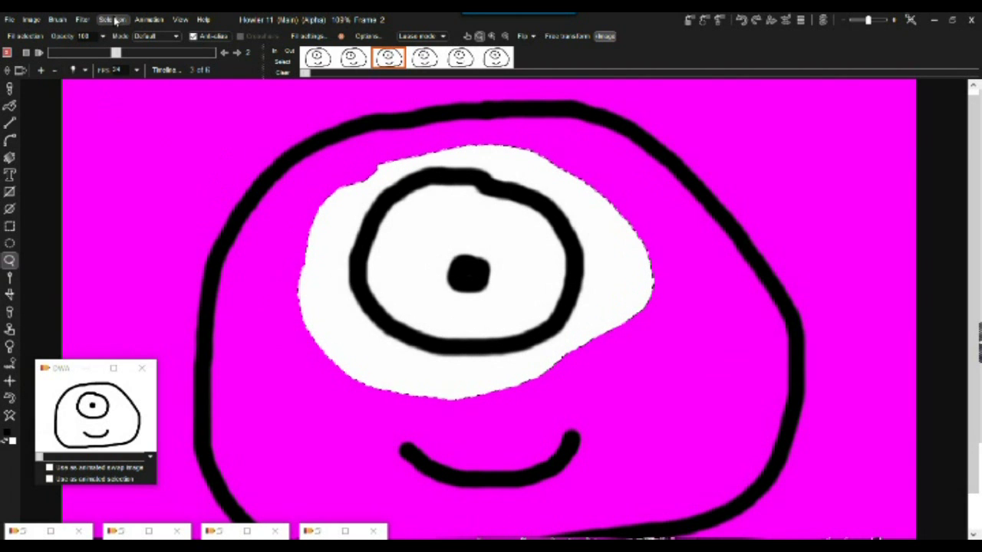
- On frame 2, free-transform the selected eye, widening it and nudging it slightly to the right
{"action": "left_click", "coordinate": [27, 20]}
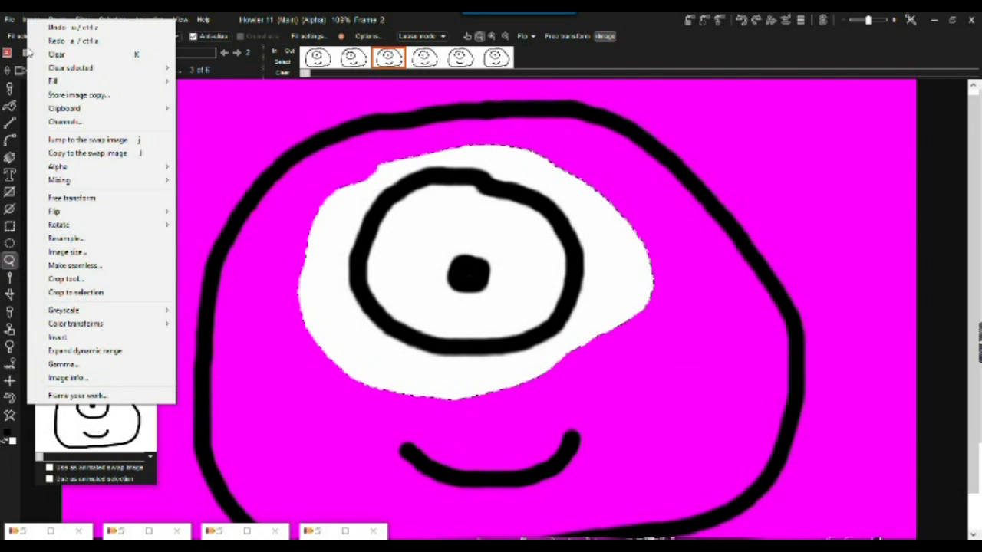
{"action": "left_click", "coordinate": [72, 197]}
{"action": "left_click_drag", "start_coordinate": [554, 344], "coordinate": [569, 360]}
{"action": "left_click_drag", "start_coordinate": [284, 395], "coordinate": [263, 400]}
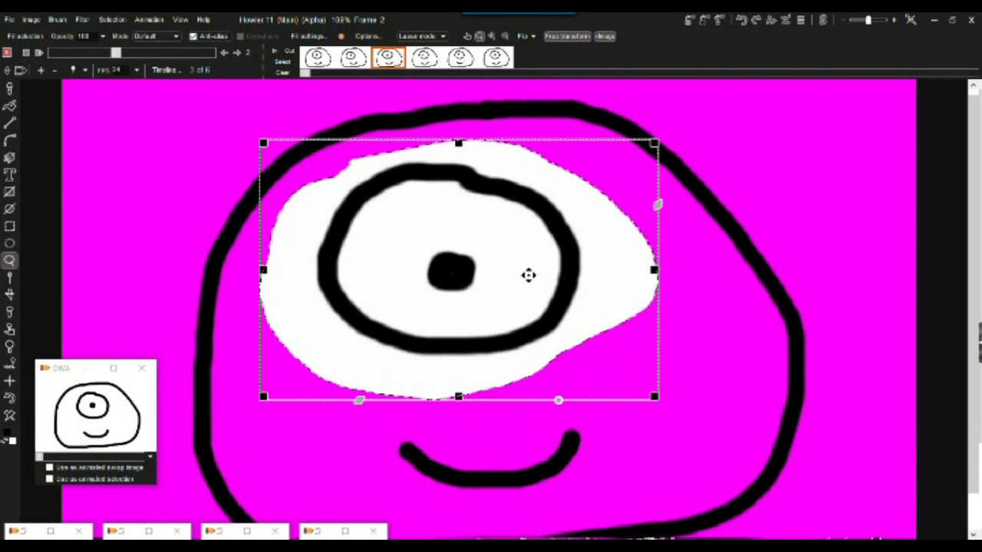
{"action": "left_click_drag", "start_coordinate": [544, 265], "coordinate": [550, 262]}
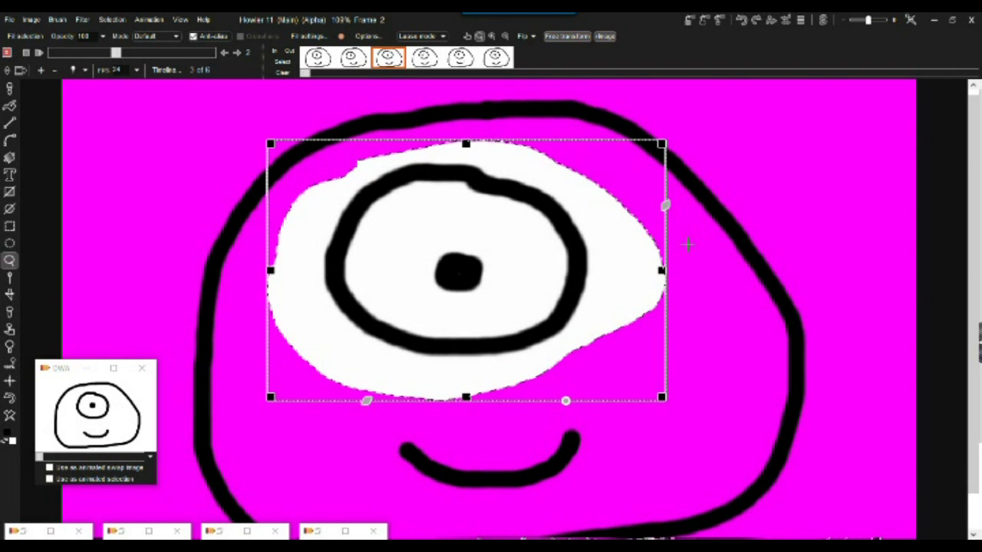
- Try flipping the transformed eye vertically and horizontally
{"action": "right_click", "coordinate": [589, 249]}
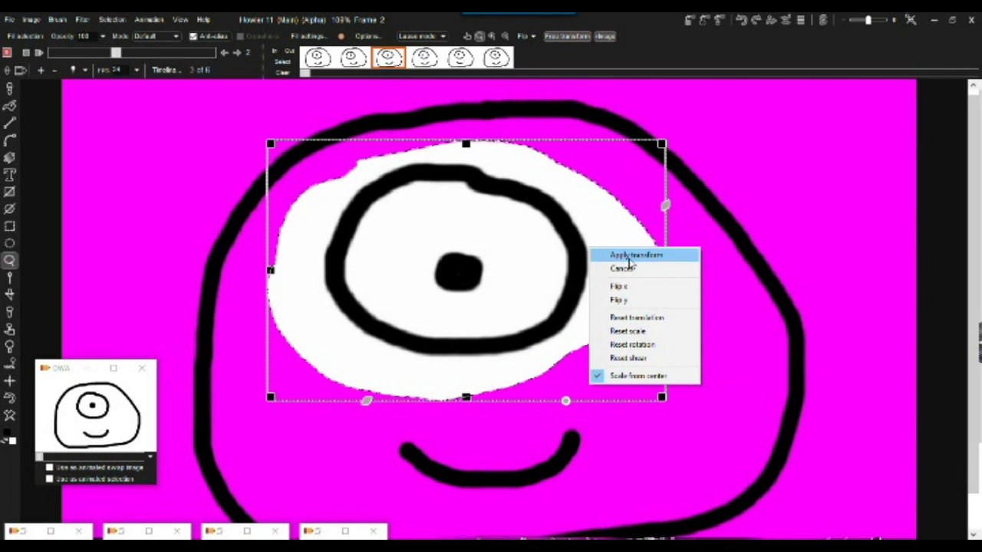
{"action": "left_click", "coordinate": [634, 299]}
{"action": "right_click", "coordinate": [602, 240]}
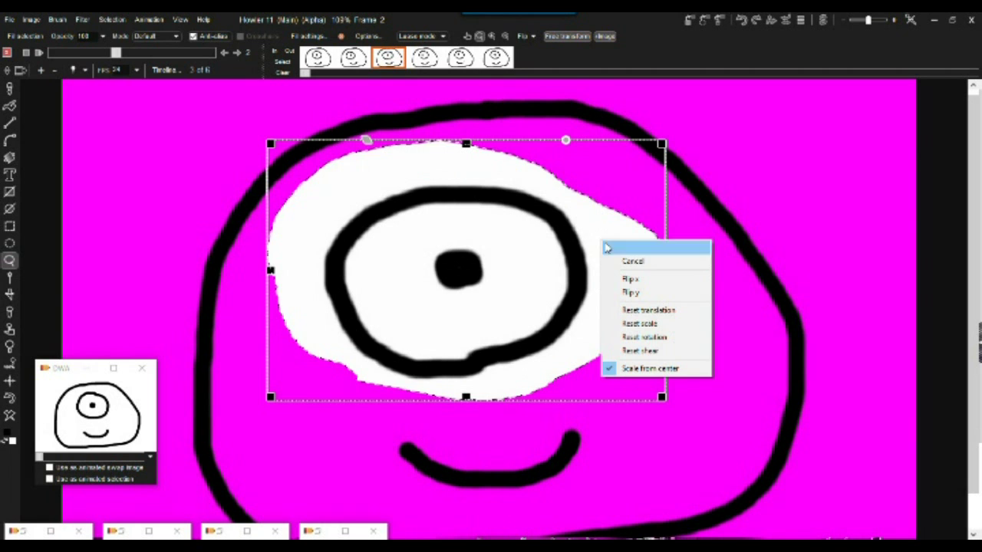
{"action": "left_click", "coordinate": [637, 279]}
{"action": "right_click", "coordinate": [572, 238]}
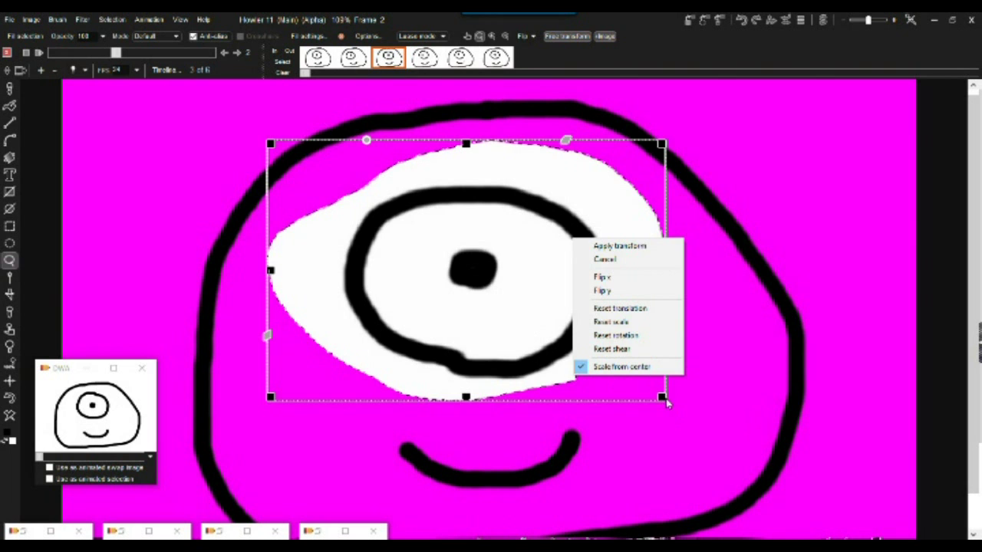
- Shrink the eye slightly about its center and turn off scaling from the center
{"action": "mouse_move", "coordinate": [661, 397]}
{"action": "left_mouse_down"}
{"action": "mouse_move", "coordinate": [547, 311]}
{"action": "mouse_move", "coordinate": [688, 414]}
{"action": "mouse_move", "coordinate": [655, 388]}
{"action": "left_mouse_up"}
{"action": "right_click", "coordinate": [544, 266]}
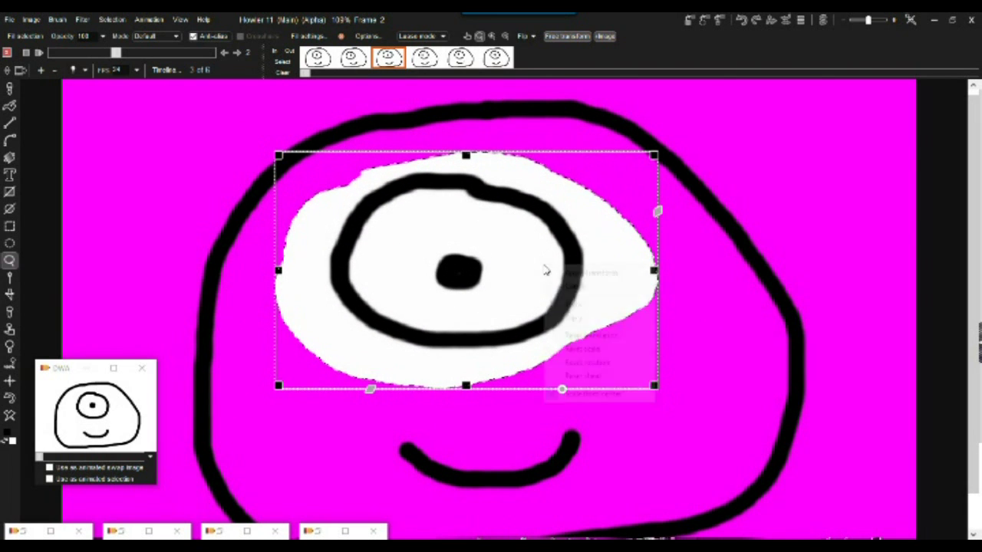
{"action": "left_click", "coordinate": [589, 394]}
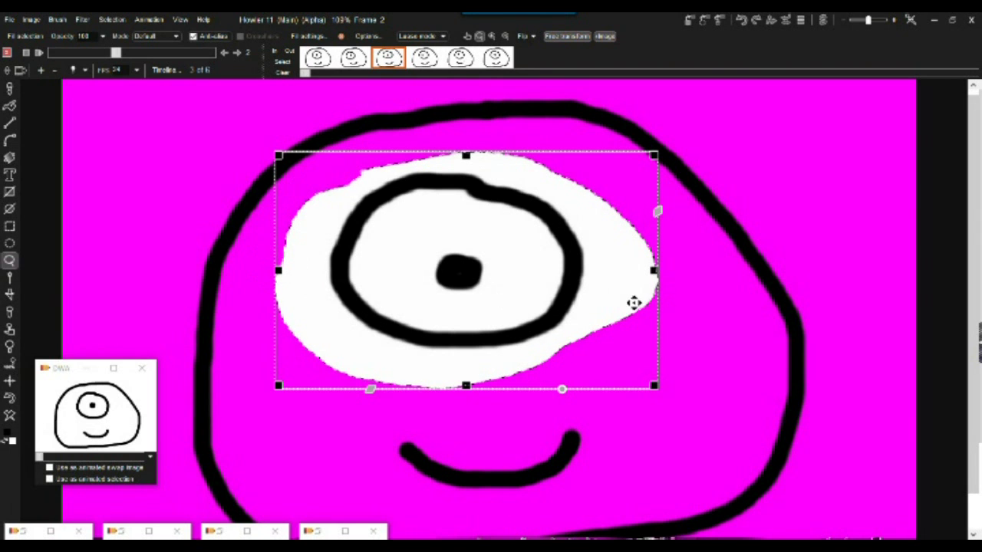
- Stretch the eye a little to the right and slightly downward, and apply the transform on frame 2
{"action": "mouse_move", "coordinate": [657, 278]}
{"action": "left_mouse_down"}
{"action": "mouse_move", "coordinate": [756, 278]}
{"action": "mouse_move", "coordinate": [740, 266]}
{"action": "mouse_move", "coordinate": [583, 261]}
{"action": "mouse_move", "coordinate": [668, 273]}
{"action": "left_mouse_up"}
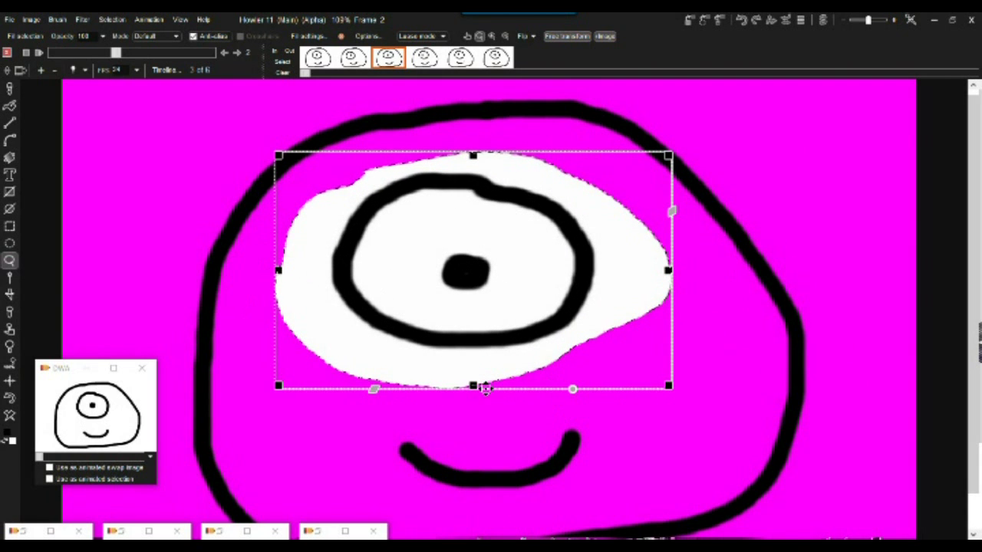
{"action": "mouse_move", "coordinate": [474, 389]}
{"action": "left_mouse_down"}
{"action": "mouse_move", "coordinate": [471, 412]}
{"action": "mouse_move", "coordinate": [475, 391]}
{"action": "left_mouse_up"}
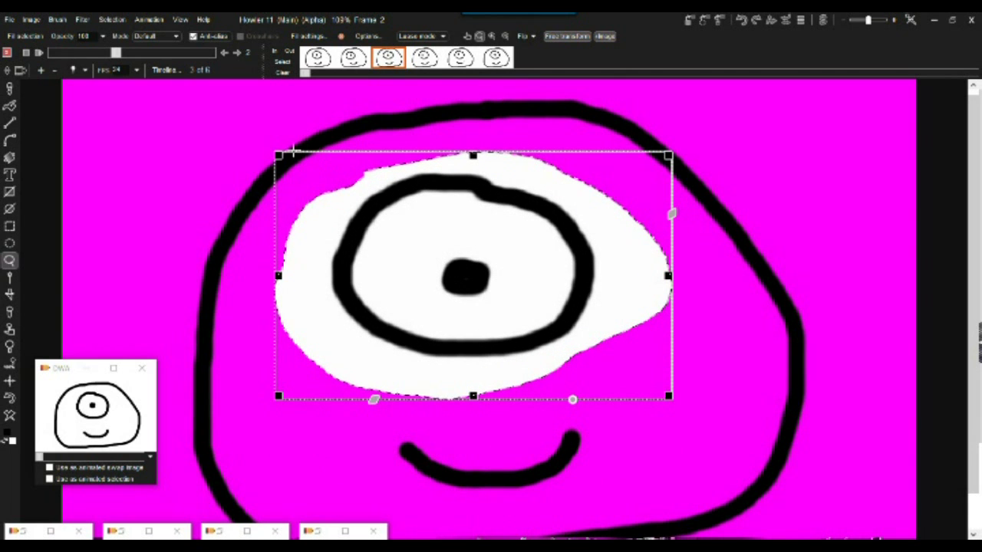
{"action": "mouse_move", "coordinate": [670, 400]}
{"action": "left_mouse_down"}
{"action": "mouse_move", "coordinate": [750, 441]}
{"action": "mouse_move", "coordinate": [499, 315]}
{"action": "mouse_move", "coordinate": [648, 414]}
{"action": "mouse_move", "coordinate": [594, 450]}
{"action": "mouse_move", "coordinate": [611, 375]}
{"action": "mouse_move", "coordinate": [677, 397]}
{"action": "mouse_move", "coordinate": [675, 390]}
{"action": "left_mouse_up"}
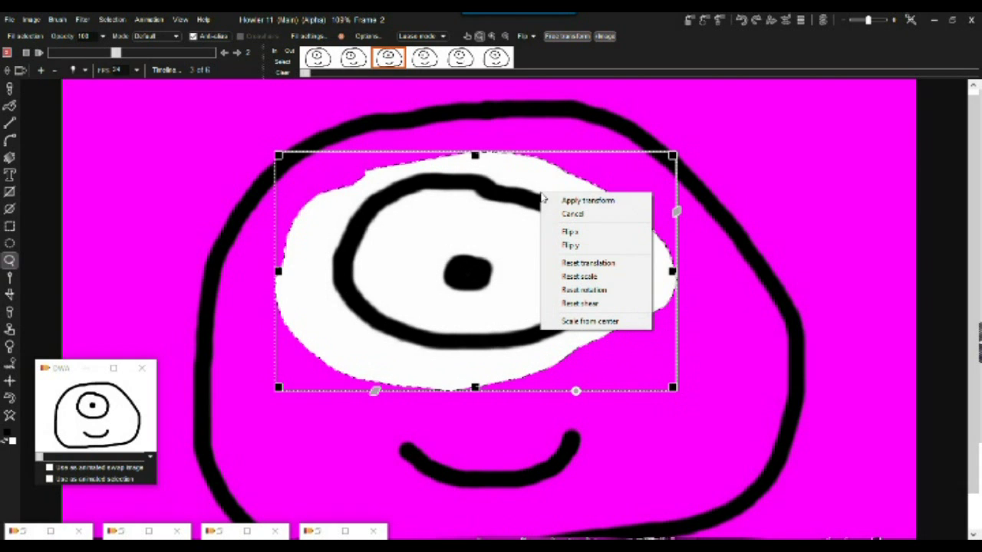
{"action": "left_click", "coordinate": [587, 202]}
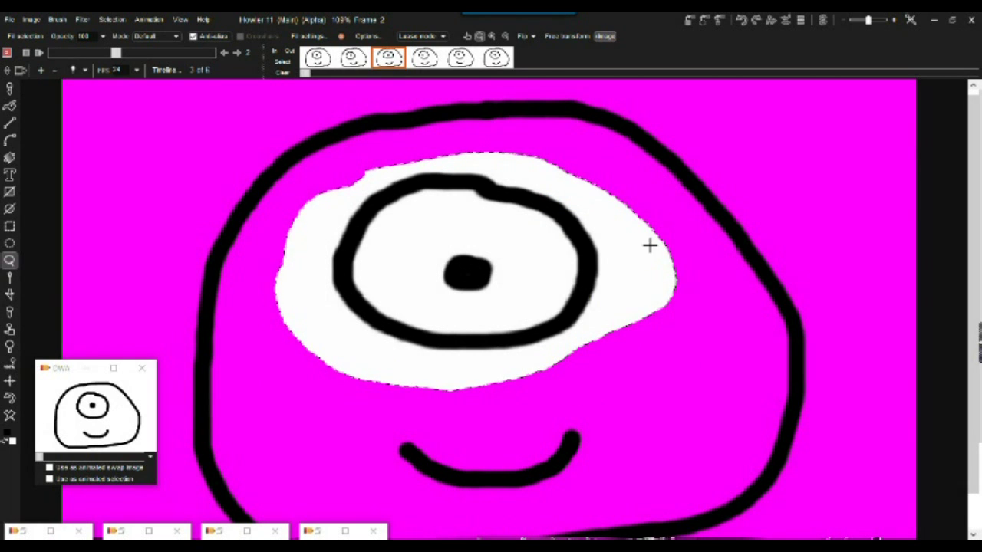
- On frame 3, free-transform the selected eye, making it taller and shifting it slightly down and right, and apply the transform
{"action": "left_click", "coordinate": [433, 62]}
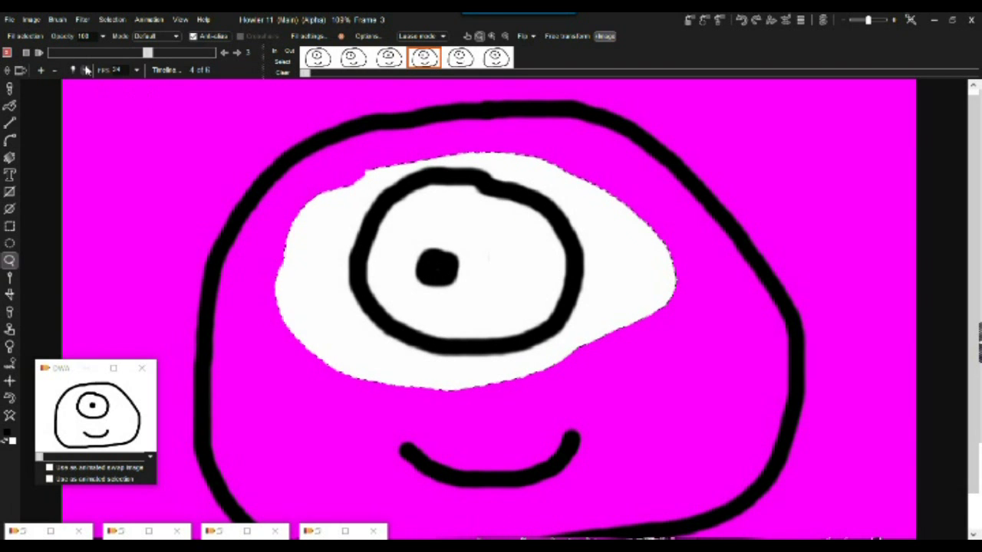
{"action": "left_click", "coordinate": [53, 23]}
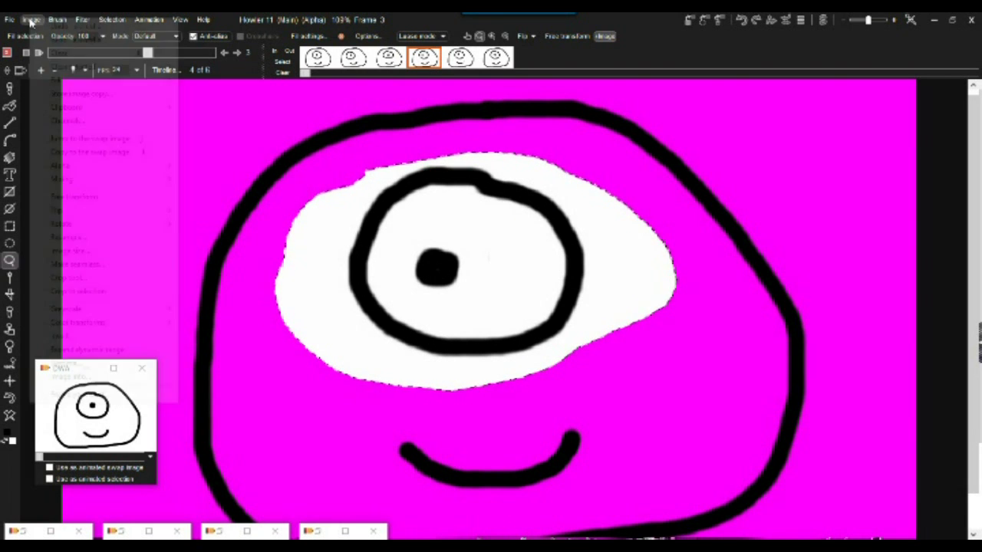
{"action": "left_click", "coordinate": [108, 196]}
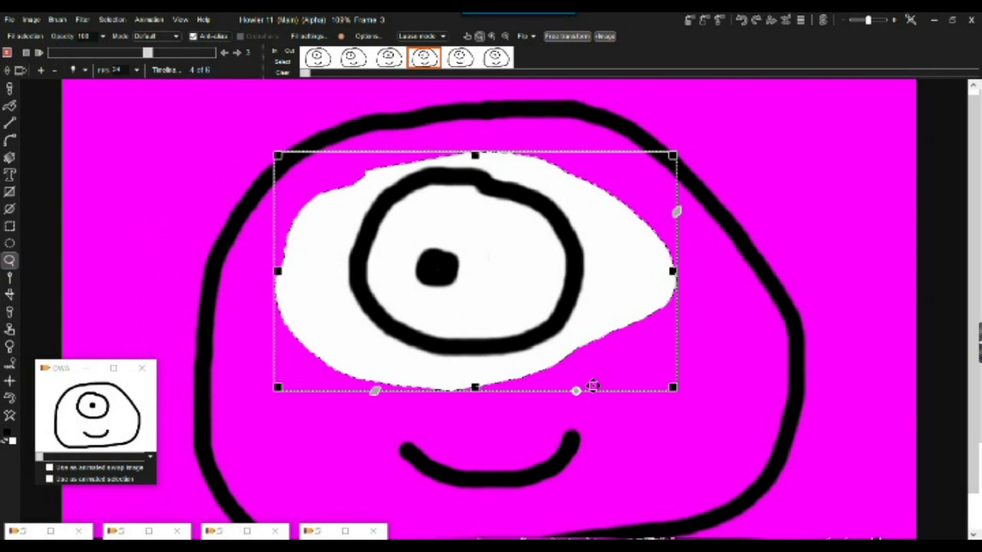
{"action": "left_click_drag", "start_coordinate": [677, 396], "coordinate": [677, 427]}
{"action": "mouse_move", "coordinate": [599, 293]}
{"action": "left_mouse_down"}
{"action": "mouse_move", "coordinate": [605, 315]}
{"action": "mouse_move", "coordinate": [610, 303]}
{"action": "left_mouse_up"}
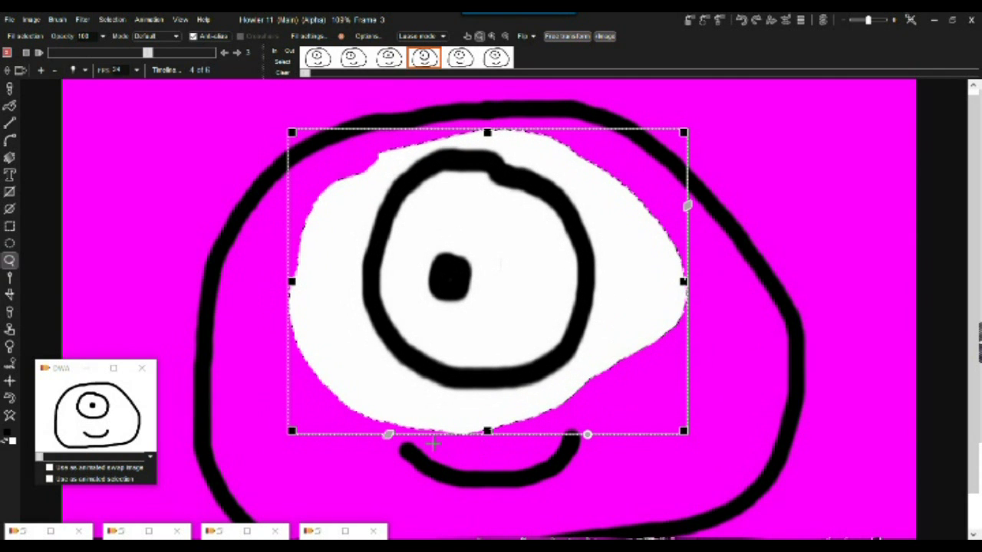
{"action": "right_click", "coordinate": [216, 159]}
{"action": "left_click", "coordinate": [233, 161]}
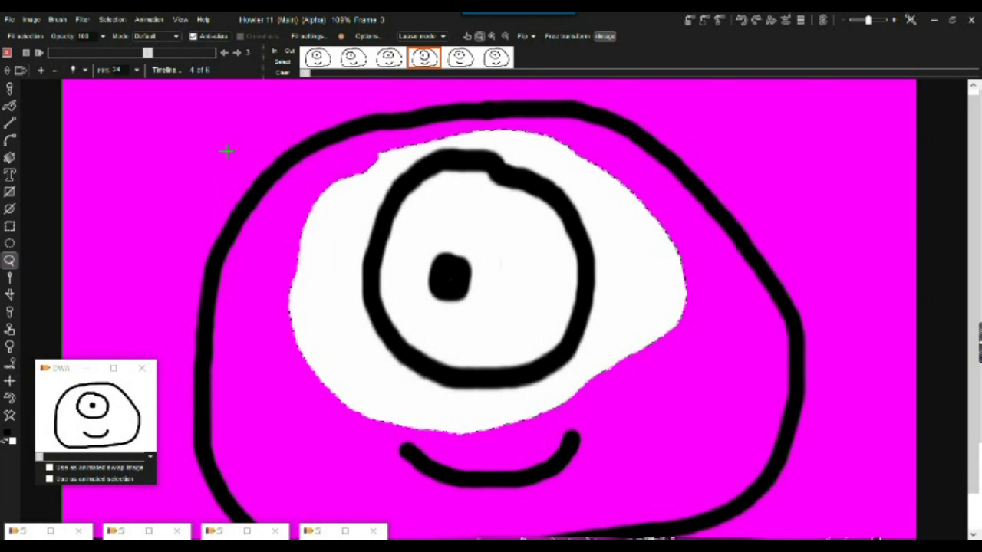
- Compare the eye on frames 1, 4 and 5 by switching back and forth between them
{"action": "left_click", "coordinate": [463, 61]}
{"action": "left_click", "coordinate": [496, 60]}
{"action": "left_click", "coordinate": [453, 60]}
{"action": "left_click", "coordinate": [352, 59]}
{"action": "left_click", "coordinate": [460, 60]}
{"action": "left_click", "coordinate": [496, 59]}
{"action": "left_click", "coordinate": [346, 66]}
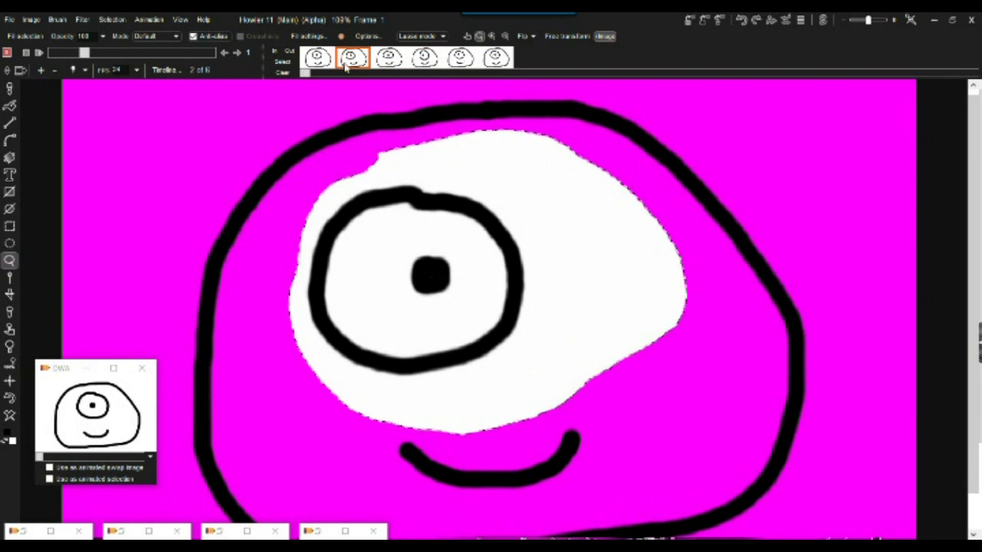
- Clear the eye selection and play the animation
{"action": "left_click", "coordinate": [111, 19]}
{"action": "left_click", "coordinate": [153, 27]}
{"action": "key", "text": "space"}
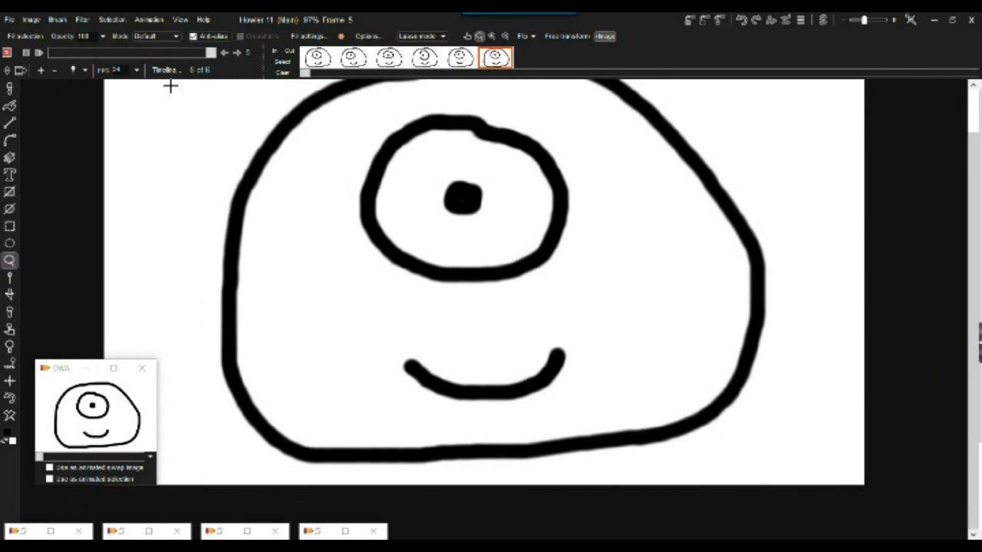
- On frame 1, draw a wide lasso selection around the mouth with extra room on both sides
{"action": "left_click", "coordinate": [353, 59]}
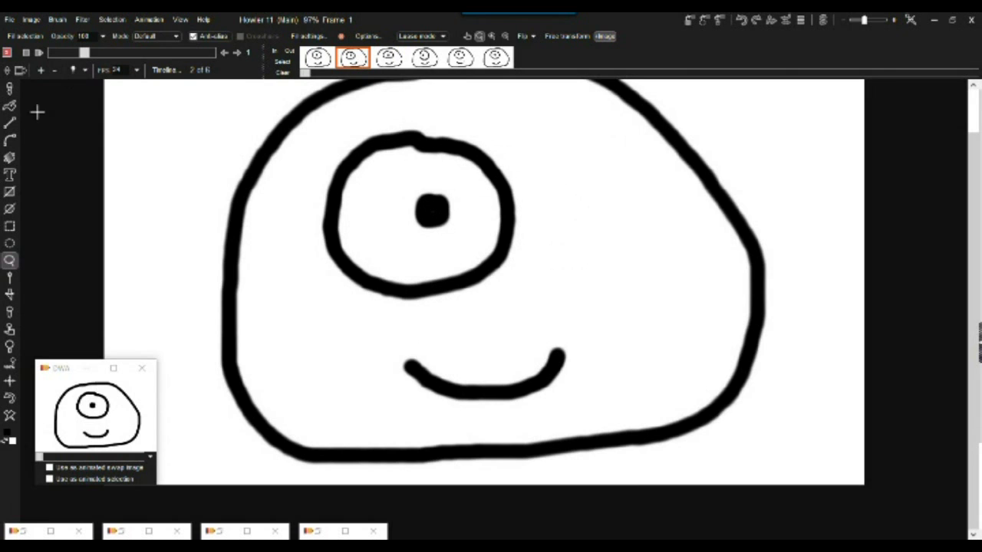
{"action": "left_click", "coordinate": [7, 262]}
{"action": "mouse_move", "coordinate": [457, 318]}
{"action": "left_mouse_down"}
{"action": "mouse_move", "coordinate": [401, 323]}
{"action": "mouse_move", "coordinate": [336, 370]}
{"action": "mouse_move", "coordinate": [355, 410]}
{"action": "mouse_move", "coordinate": [428, 422]}
{"action": "mouse_move", "coordinate": [615, 409]}
{"action": "mouse_move", "coordinate": [676, 342]}
{"action": "mouse_move", "coordinate": [592, 315]}
{"action": "mouse_move", "coordinate": [459, 318]}
{"action": "left_mouse_up"}
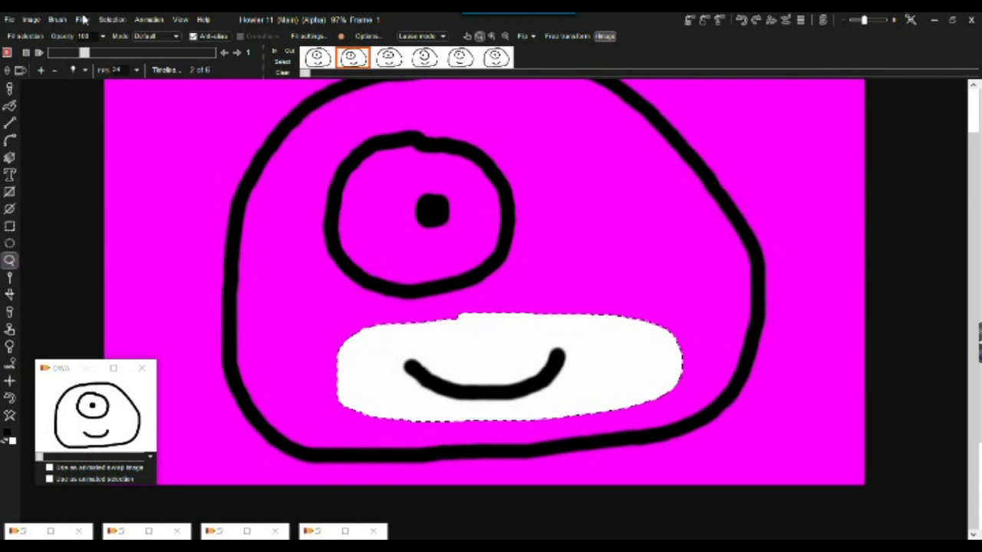
- Free-transform the selected mouth on frame 1, moving it slightly left and flattening its height, and apply the transform
{"action": "left_click", "coordinate": [34, 20]}
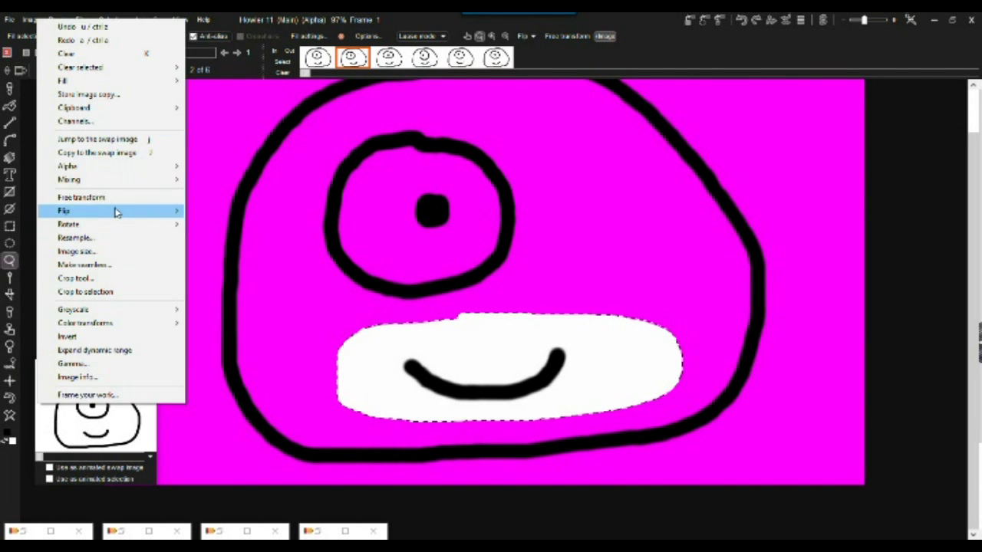
{"action": "left_click", "coordinate": [105, 197]}
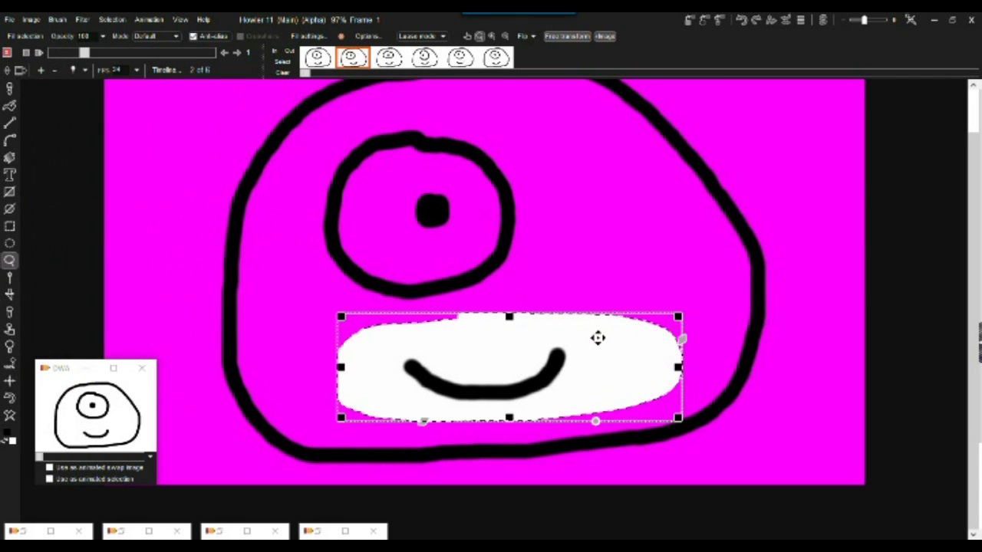
{"action": "mouse_move", "coordinate": [596, 338]}
{"action": "left_mouse_down"}
{"action": "mouse_move", "coordinate": [586, 340]}
{"action": "mouse_move", "coordinate": [585, 329]}
{"action": "left_mouse_up"}
{"action": "left_click_drag", "start_coordinate": [500, 417], "coordinate": [502, 401]}
{"action": "left_click_drag", "start_coordinate": [509, 361], "coordinate": [511, 373]}
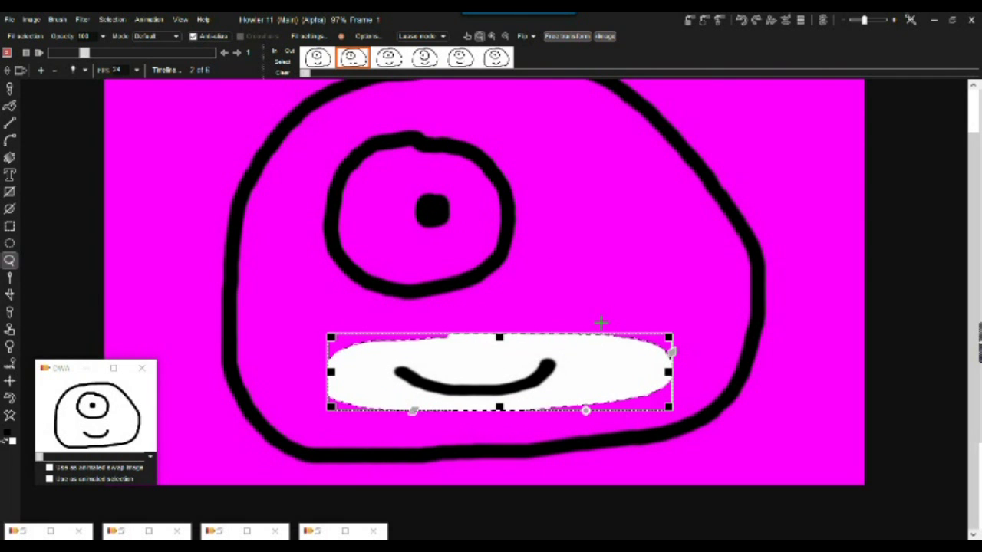
{"action": "right_click", "coordinate": [597, 295]}
{"action": "left_click", "coordinate": [625, 301]}
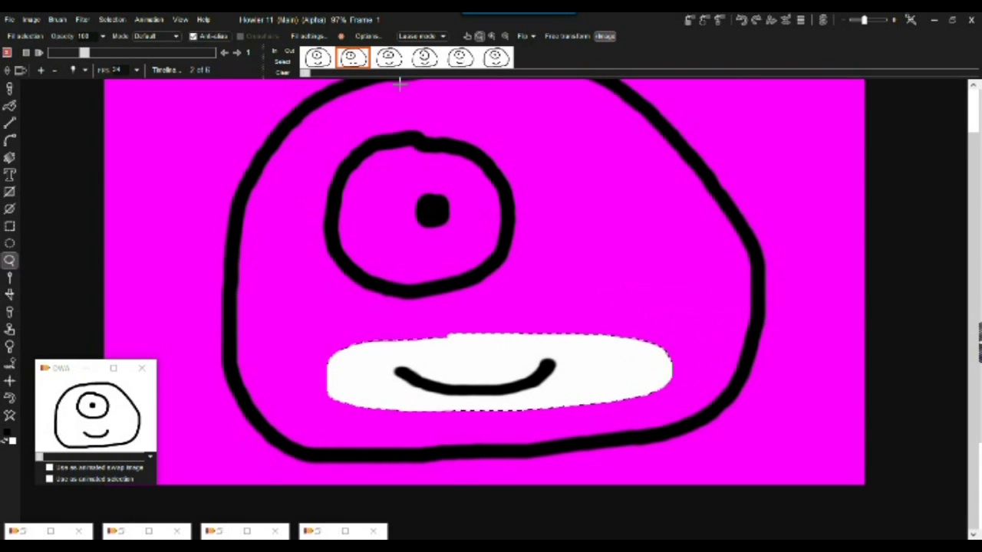
- On frame 2, free-transform the selected mouth, increasing its height and flipping it vertically into a frown
{"action": "left_click", "coordinate": [381, 65]}
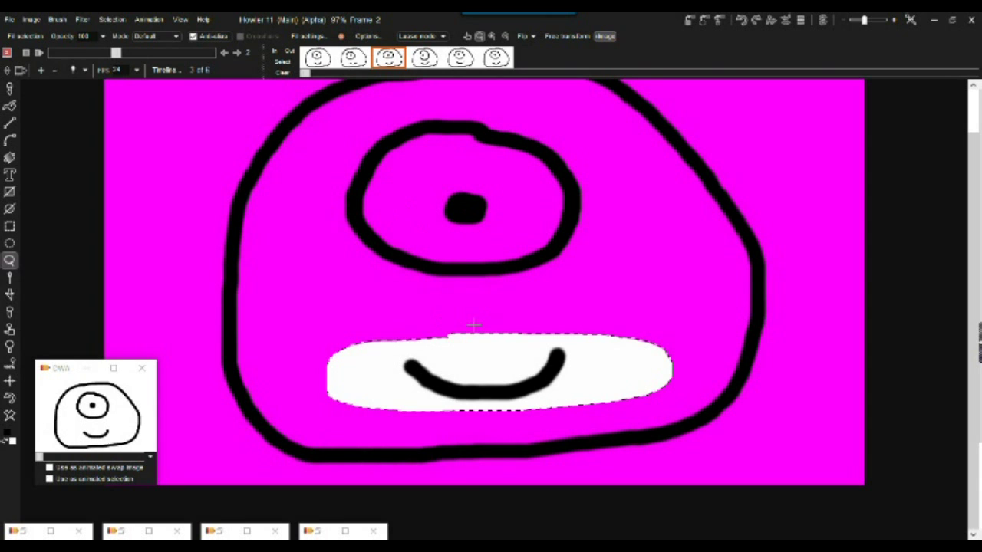
{"action": "left_click", "coordinate": [32, 19]}
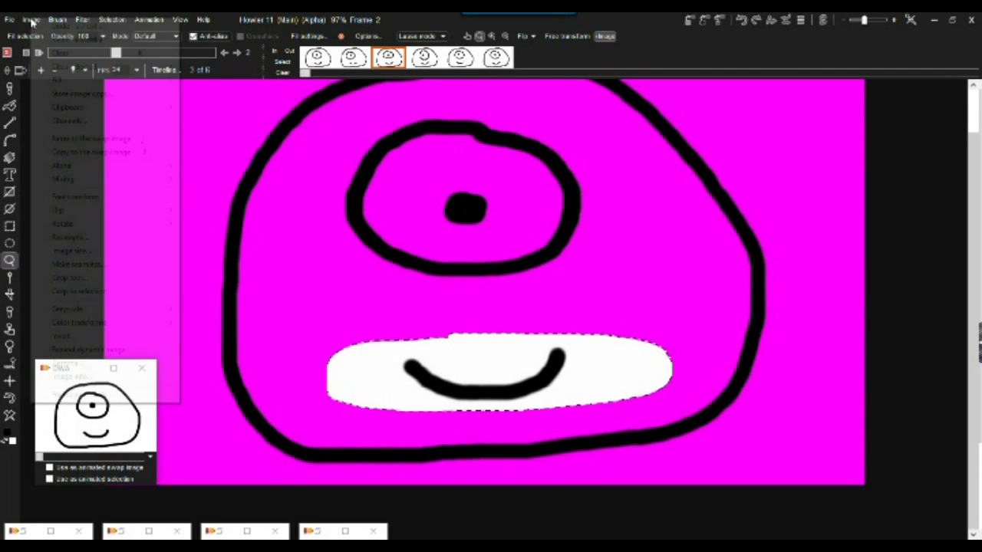
{"action": "left_click", "coordinate": [87, 197]}
{"action": "right_click", "coordinate": [541, 368]}
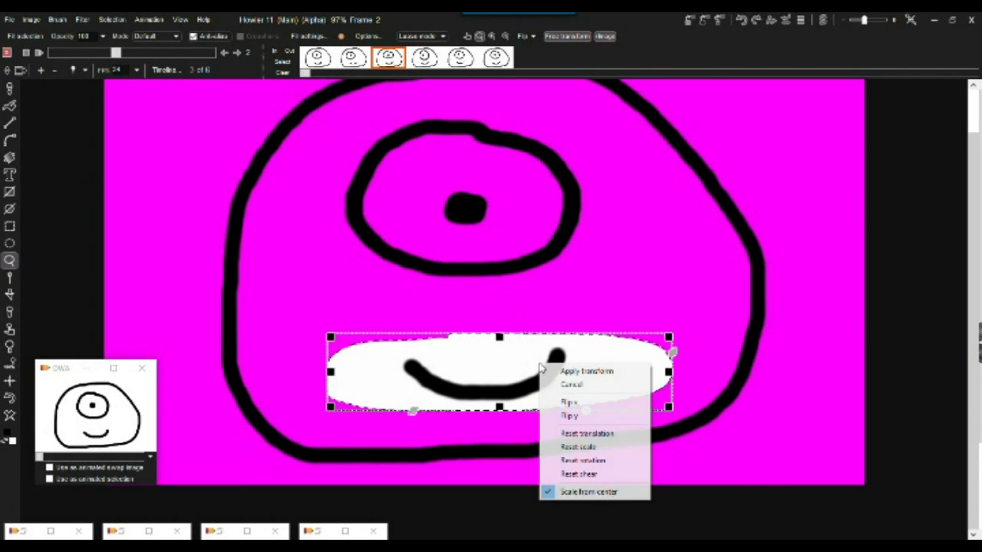
{"action": "left_click", "coordinate": [571, 415]}
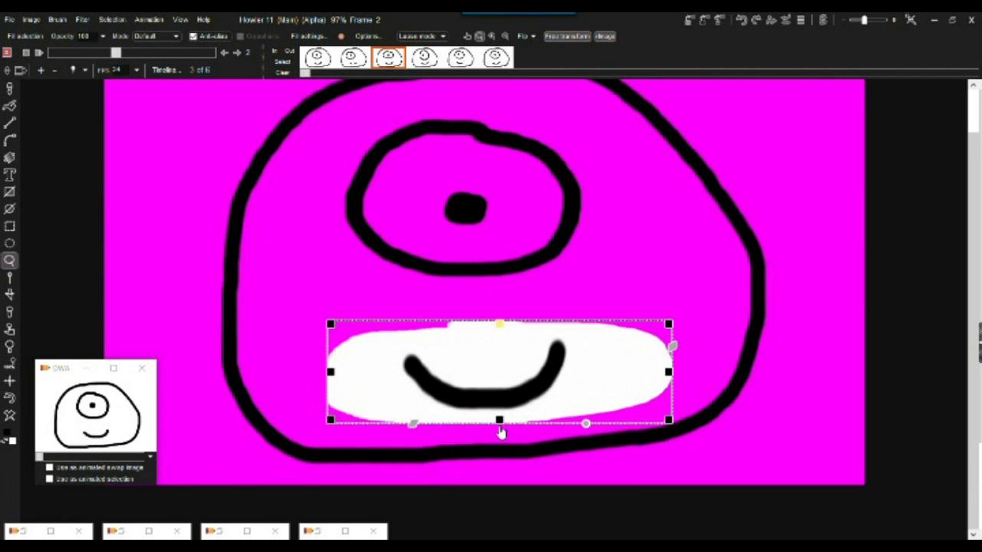
{"action": "right_click", "coordinate": [585, 358]}
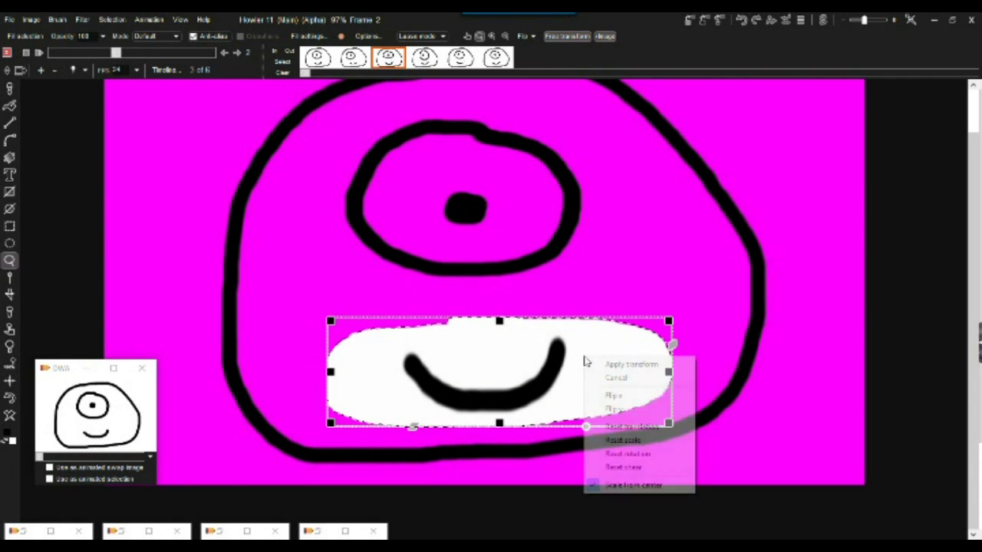
{"action": "left_click", "coordinate": [613, 406]}
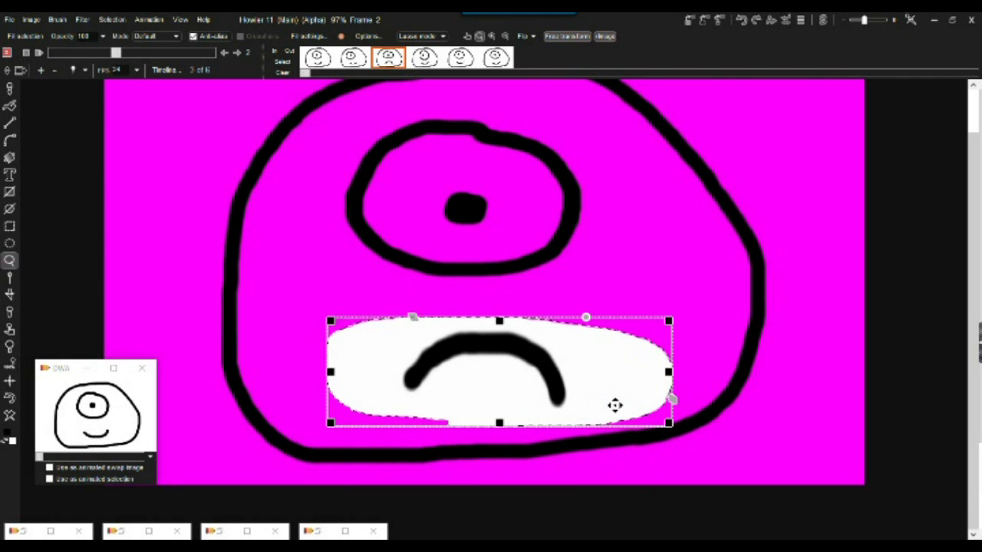
- Move the flipped mouth slightly right, tilt it a little counterclockwise, and apply the transform
{"action": "left_click_drag", "start_coordinate": [489, 356], "coordinate": [585, 349]}
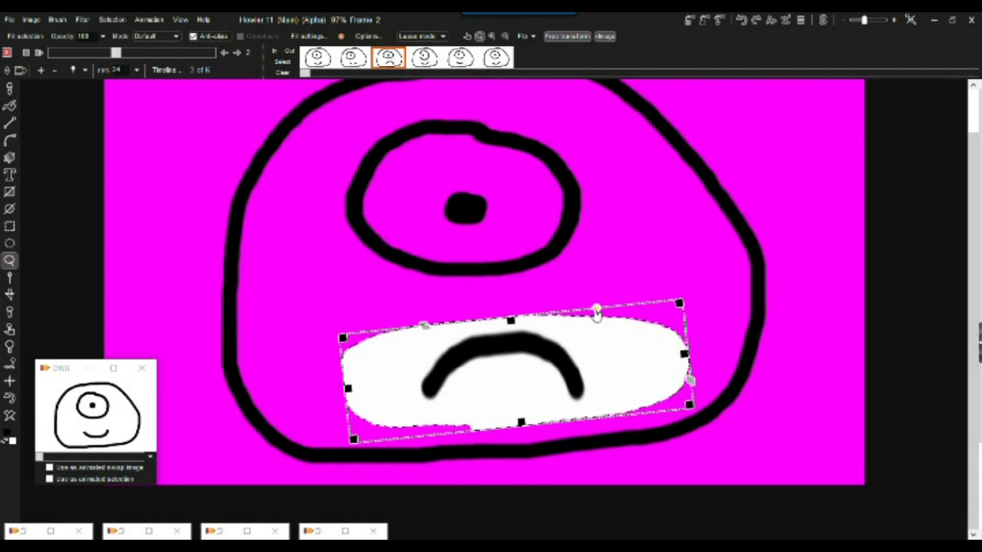
{"action": "right_click", "coordinate": [637, 338]}
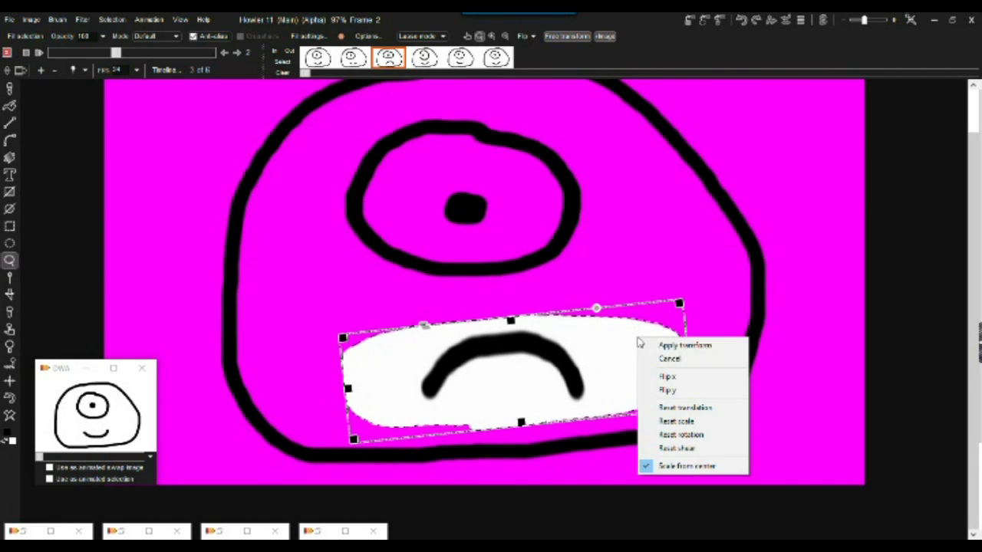
{"action": "left_click", "coordinate": [659, 345]}
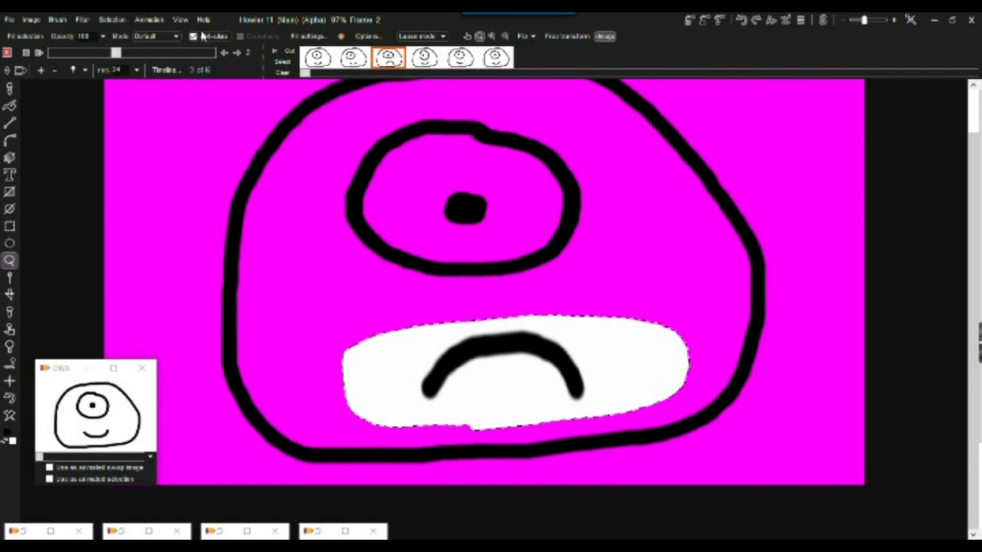
- Look at the mouth on frames 1, 3 and 0, then clear the selection
{"action": "left_click", "coordinate": [353, 58]}
{"action": "left_click", "coordinate": [424, 58]}
{"action": "left_click", "coordinate": [317, 58]}
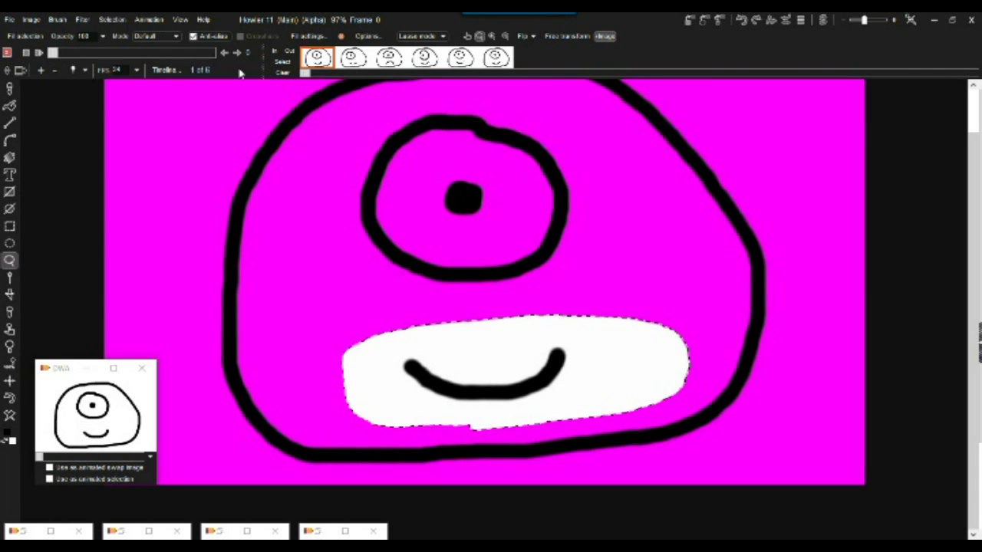
{"action": "left_click", "coordinate": [111, 19]}
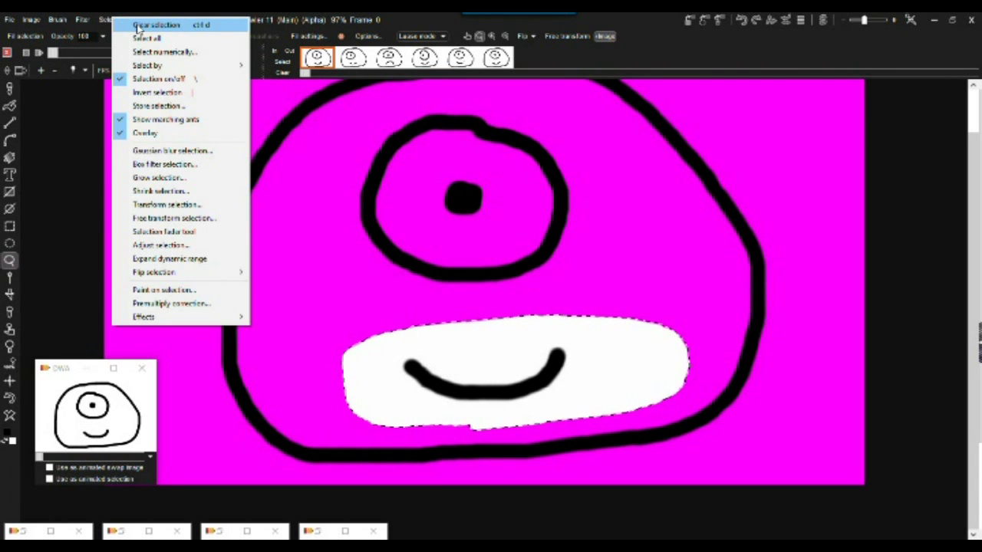
{"action": "left_click", "coordinate": [138, 25]}
- Store a copy of the animation and move its preview window beside the previously stored copy
{"action": "left_click", "coordinate": [148, 20]}
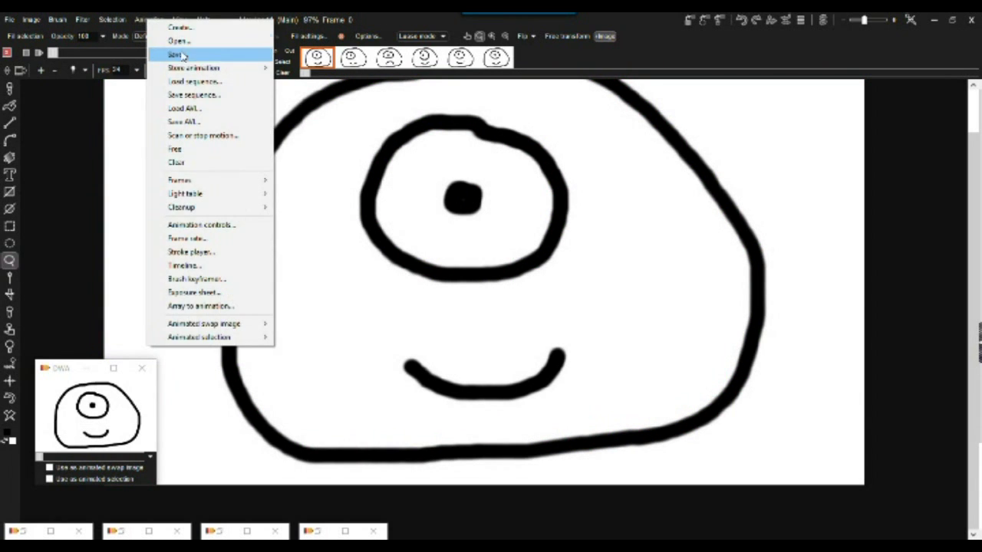
{"action": "mouse_move", "coordinate": [187, 69]}
{"action": "left_click", "coordinate": [109, 82]}
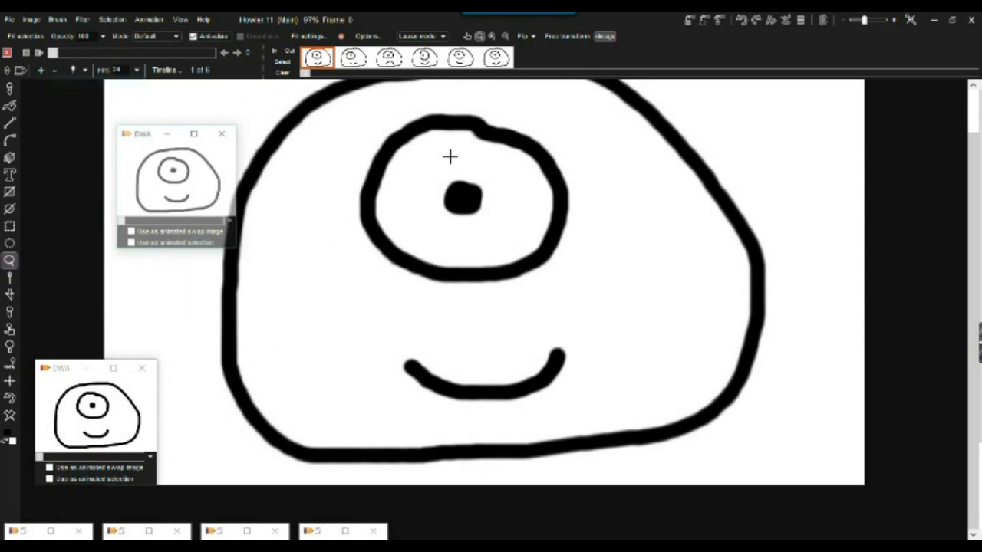
{"action": "left_click_drag", "start_coordinate": [146, 134], "coordinate": [46, 329]}
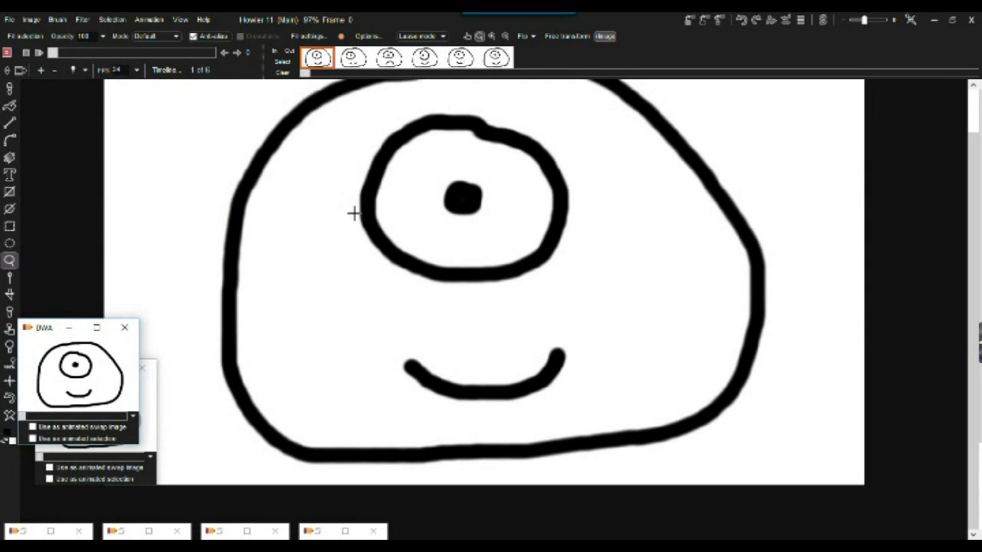
- Play the animation with the whole face in view, stop it, and scrub back through its last frames
{"action": "scroll", "coordinate": [546, 211], "scroll_direction": "down", "scroll_amount": 2}
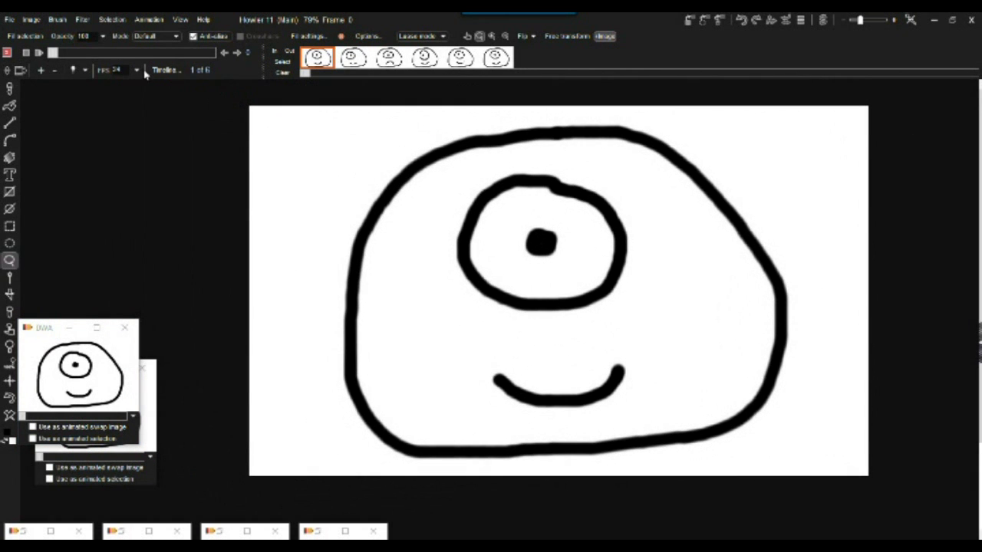
{"action": "key", "text": "space"}
{"action": "left_click", "coordinate": [40, 53]}
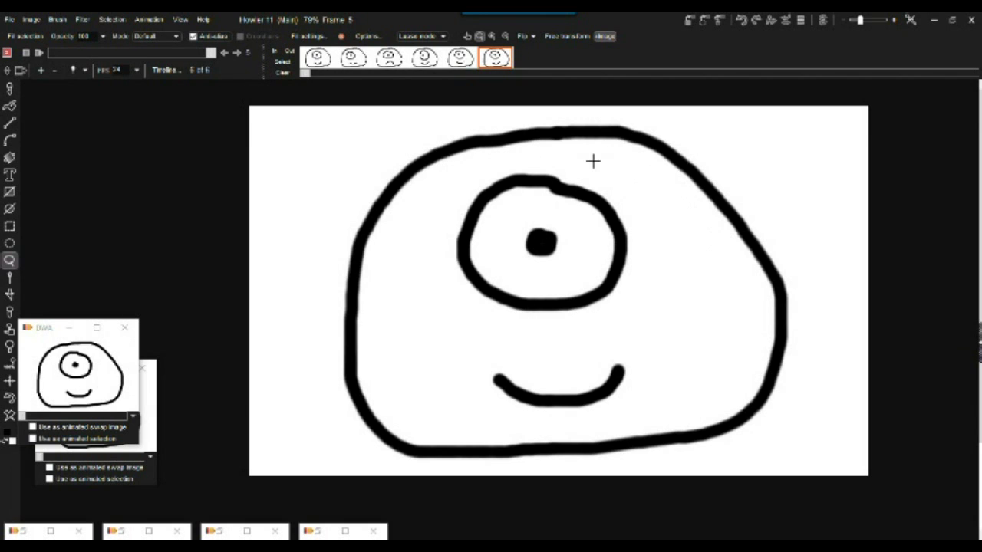
{"action": "mouse_move", "coordinate": [127, 51]}
{"action": "left_mouse_down"}
{"action": "mouse_move", "coordinate": [68, 53]}
{"action": "mouse_move", "coordinate": [214, 55]}
{"action": "mouse_move", "coordinate": [198, 57]}
{"action": "left_mouse_up"}
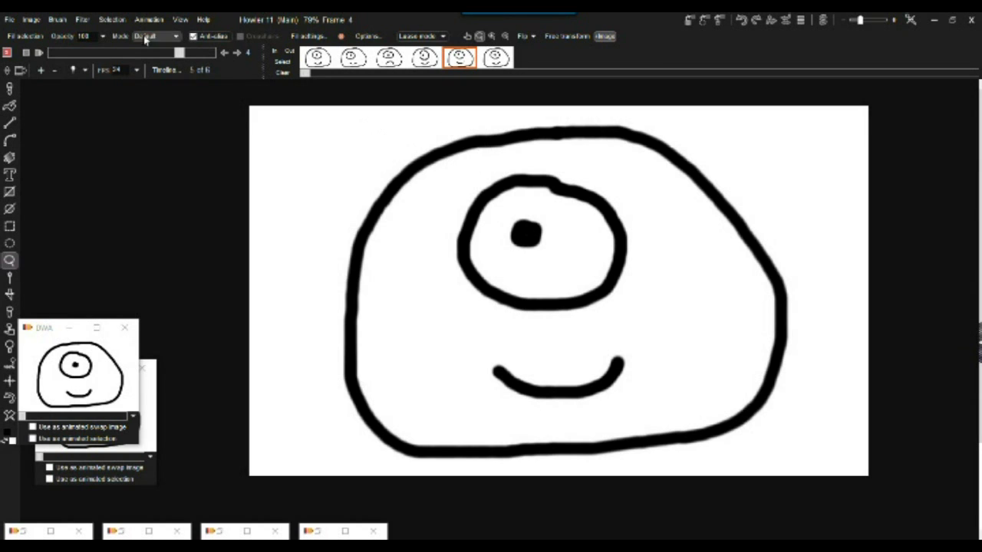
{"action": "left_click_drag", "start_coordinate": [177, 54], "coordinate": [136, 53]}
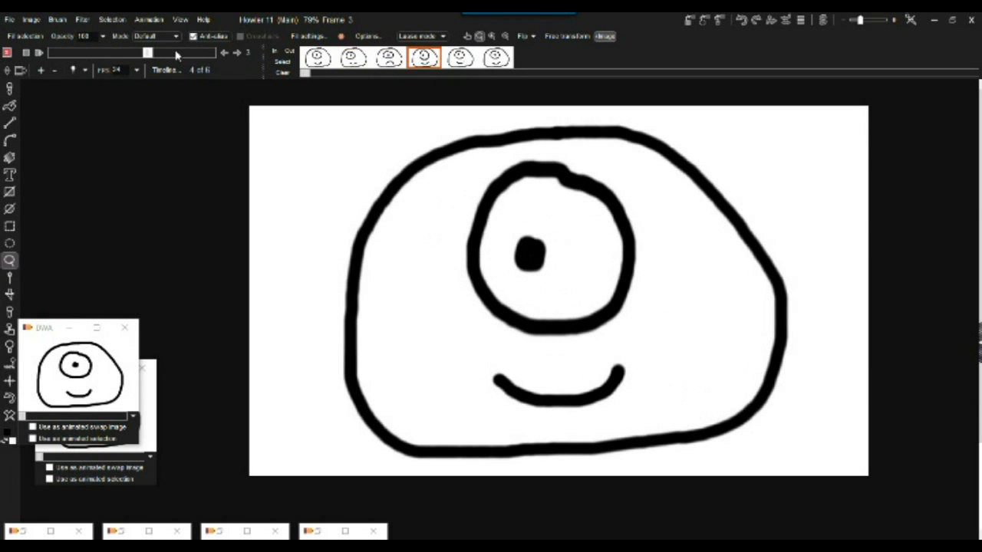
- Time-stretch the animation to 24 frames with frame blending on, and scrub through the first blended frames
{"action": "right_click", "coordinate": [388, 58]}
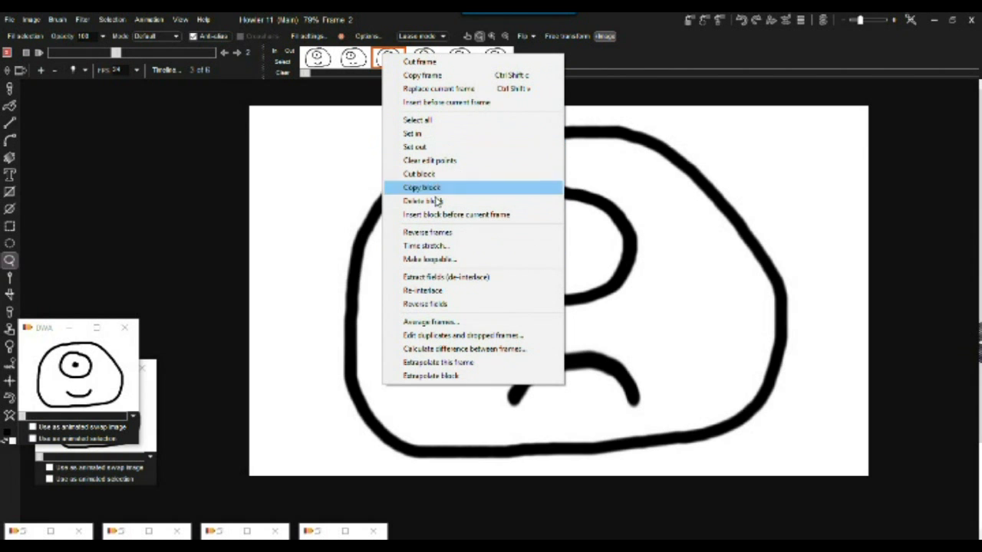
{"action": "left_click", "coordinate": [153, 19]}
{"action": "mouse_move", "coordinate": [207, 181]}
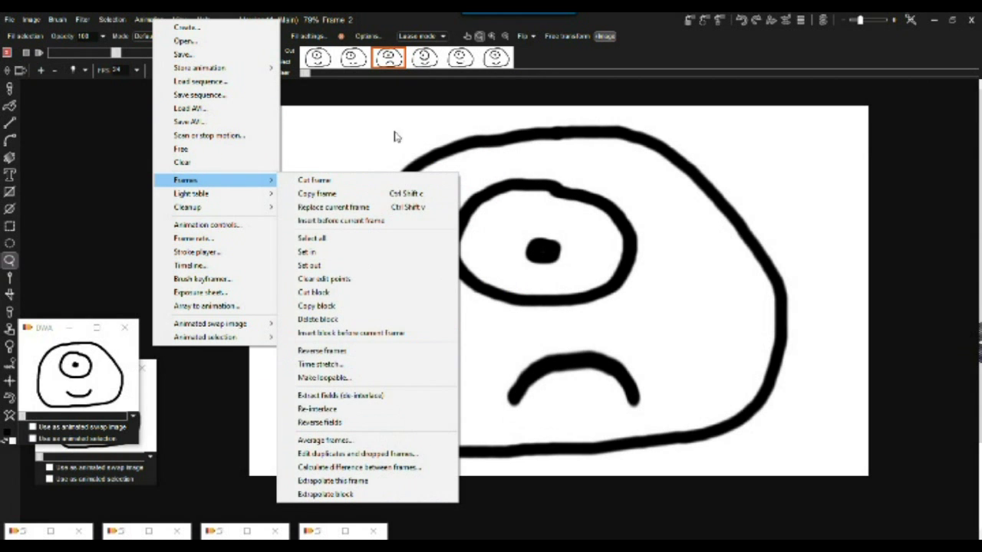
{"action": "right_click", "coordinate": [421, 57]}
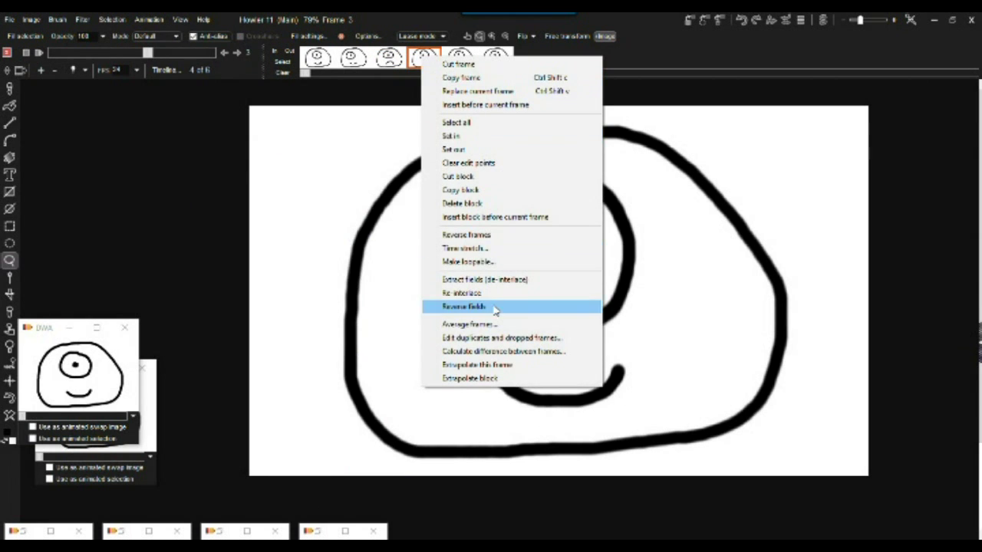
{"action": "left_click", "coordinate": [476, 251]}
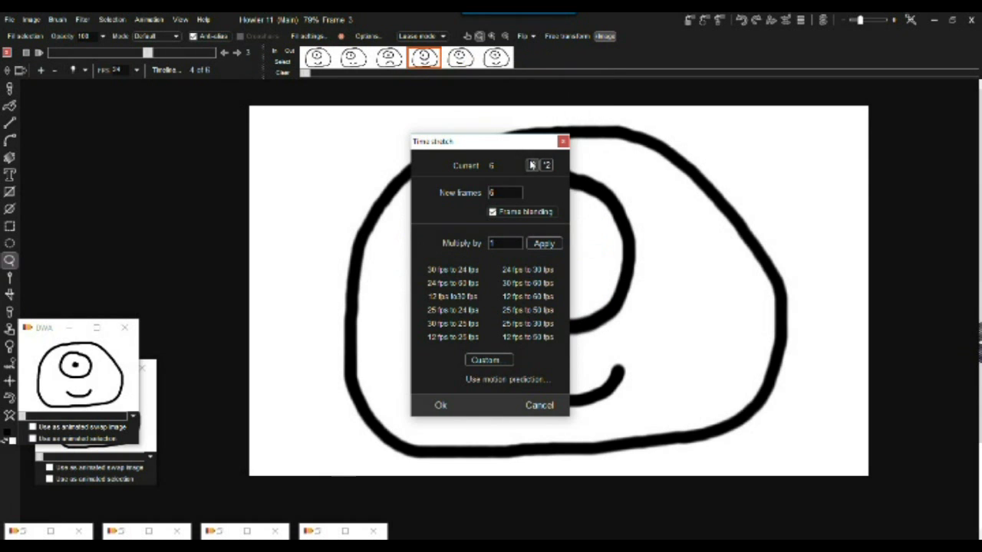
{"action": "left_click", "coordinate": [547, 166]}
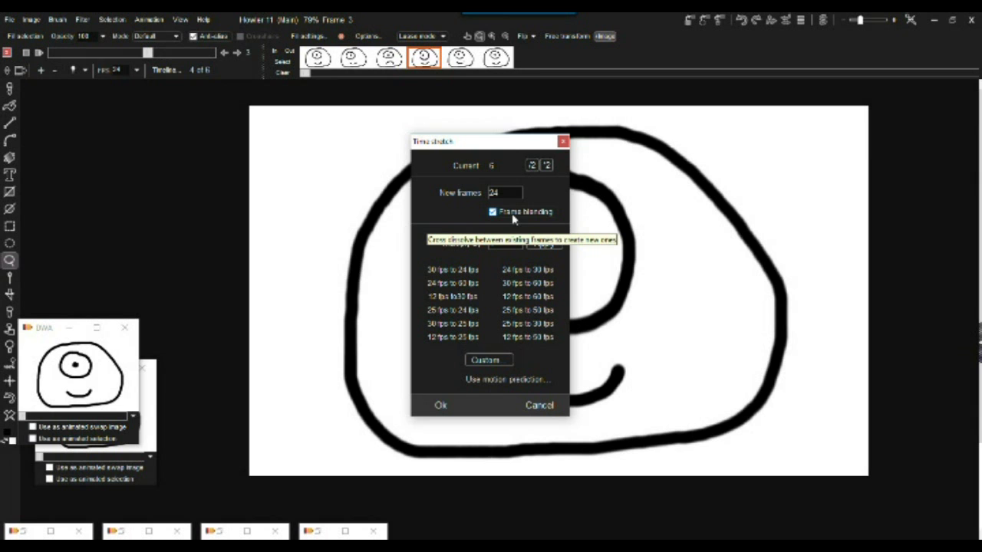
{"action": "left_click", "coordinate": [440, 405]}
{"action": "left_click_drag", "start_coordinate": [318, 72], "coordinate": [460, 68]}
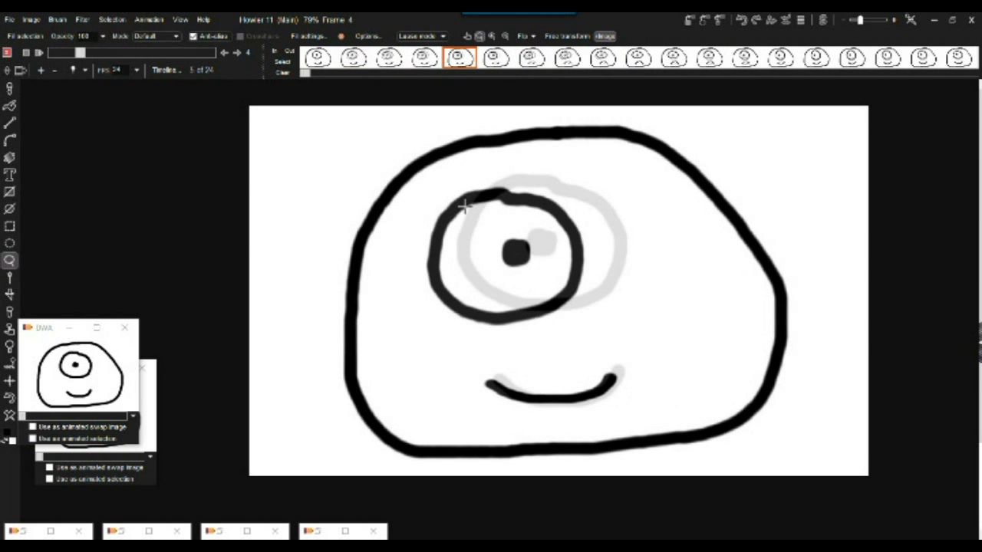
{"action": "left_click_drag", "start_coordinate": [468, 60], "coordinate": [447, 57]}
- Apply a strong Gaussian blur to all frames, using the Approximate algorithm
{"action": "left_click", "coordinate": [82, 19]}
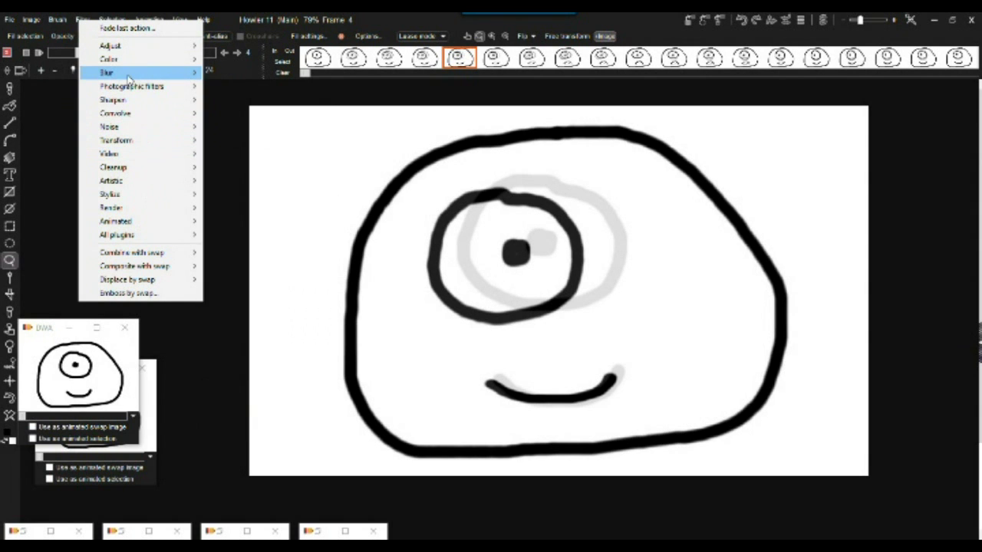
{"action": "mouse_move", "coordinate": [129, 77]}
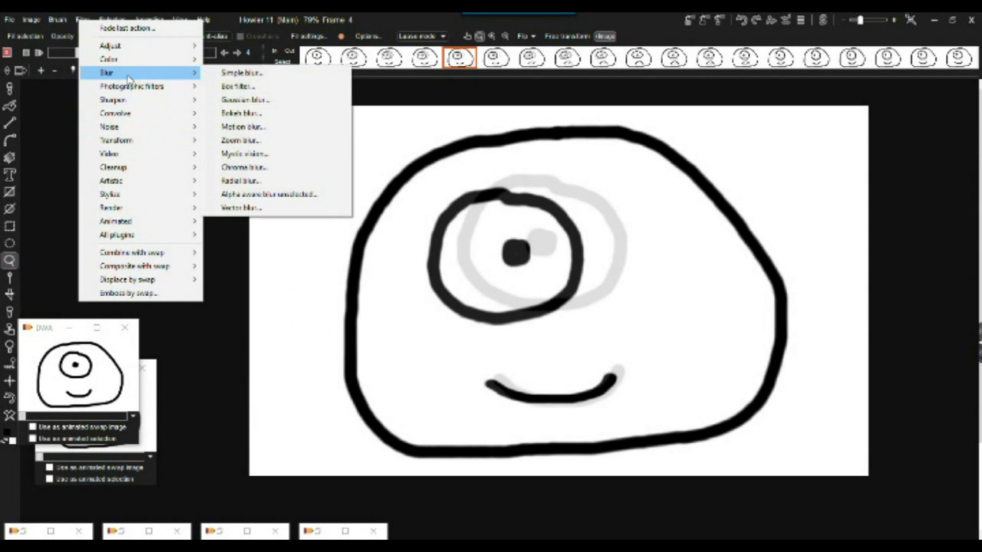
{"action": "left_click", "coordinate": [244, 101]}
{"action": "left_click", "coordinate": [469, 251]}
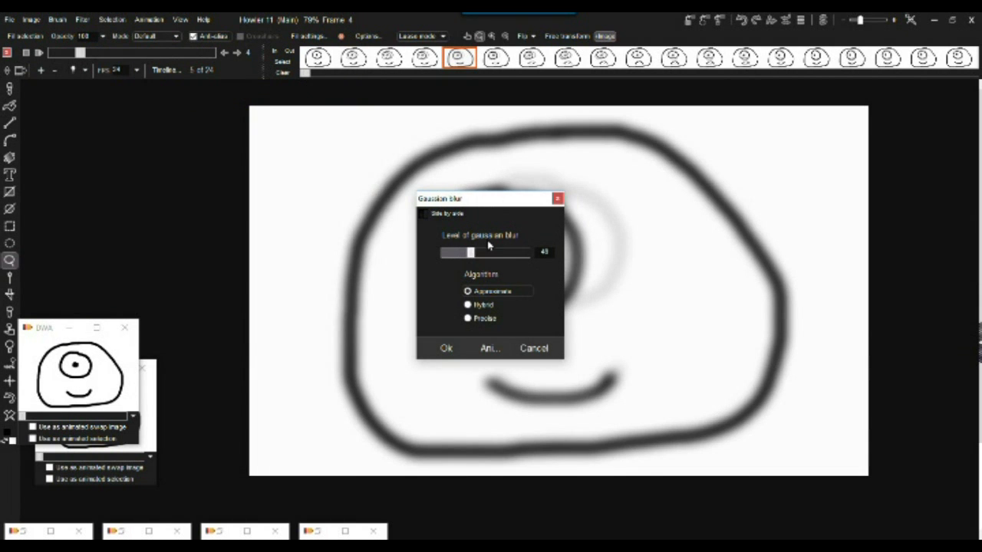
{"action": "left_click_drag", "start_coordinate": [492, 205], "coordinate": [289, 166]}
{"action": "mouse_move", "coordinate": [273, 217]}
{"action": "left_mouse_down"}
{"action": "mouse_move", "coordinate": [299, 221]}
{"action": "mouse_move", "coordinate": [289, 219]}
{"action": "left_mouse_up"}
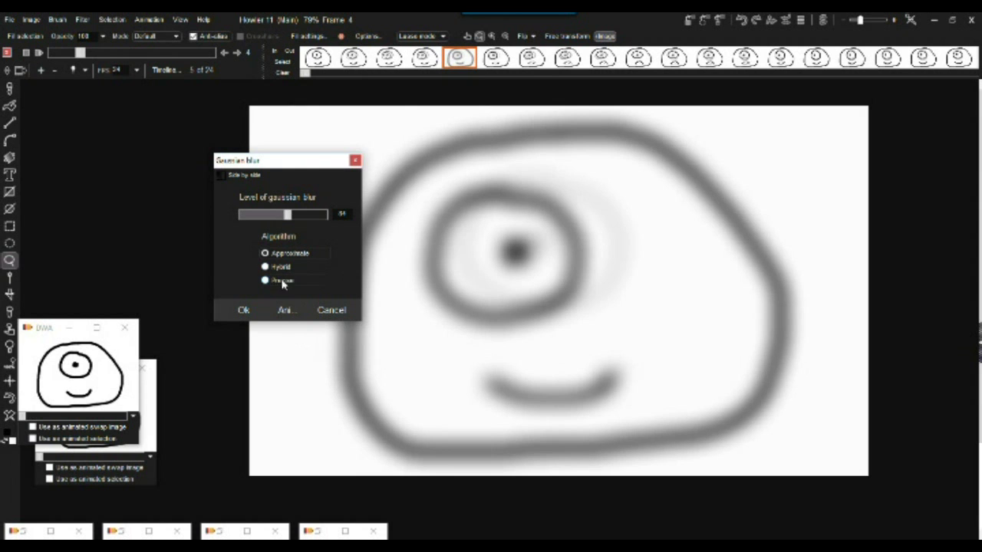
{"action": "left_click", "coordinate": [290, 307]}
{"action": "left_click", "coordinate": [410, 335]}
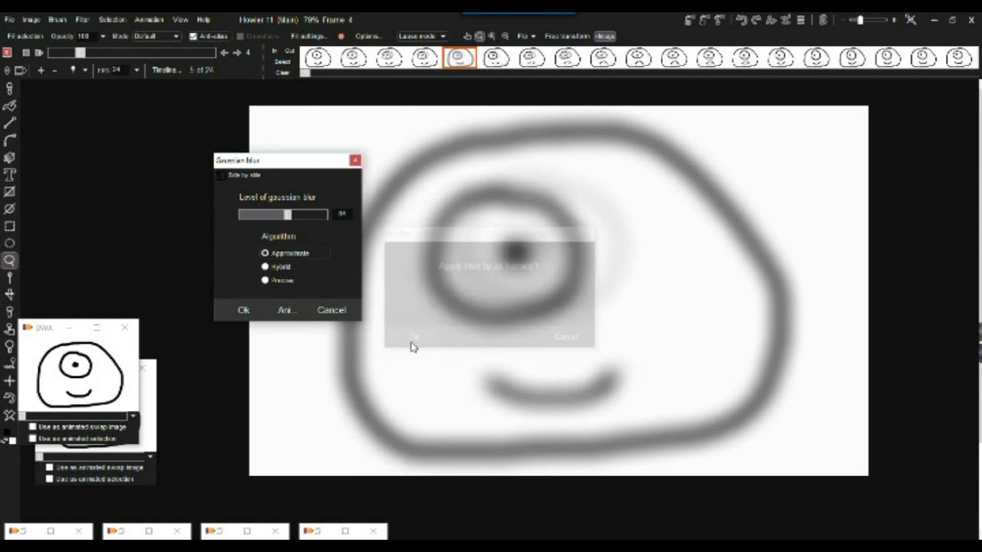
- Check the blur on frame 9, then expand the dynamic range on all frames
{"action": "left_click_drag", "start_coordinate": [81, 53], "coordinate": [115, 53]}
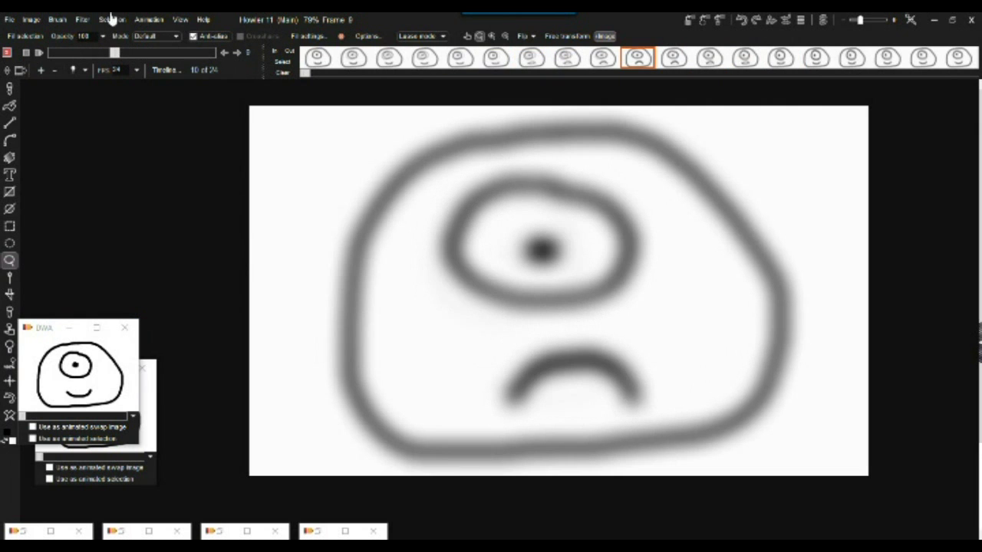
{"action": "left_click", "coordinate": [30, 19]}
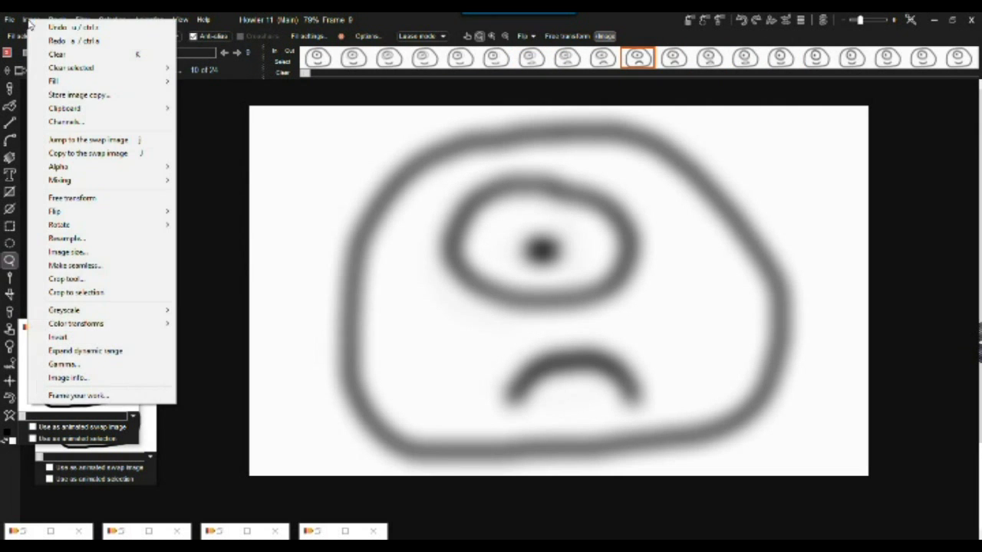
{"action": "left_click", "coordinate": [104, 350]}
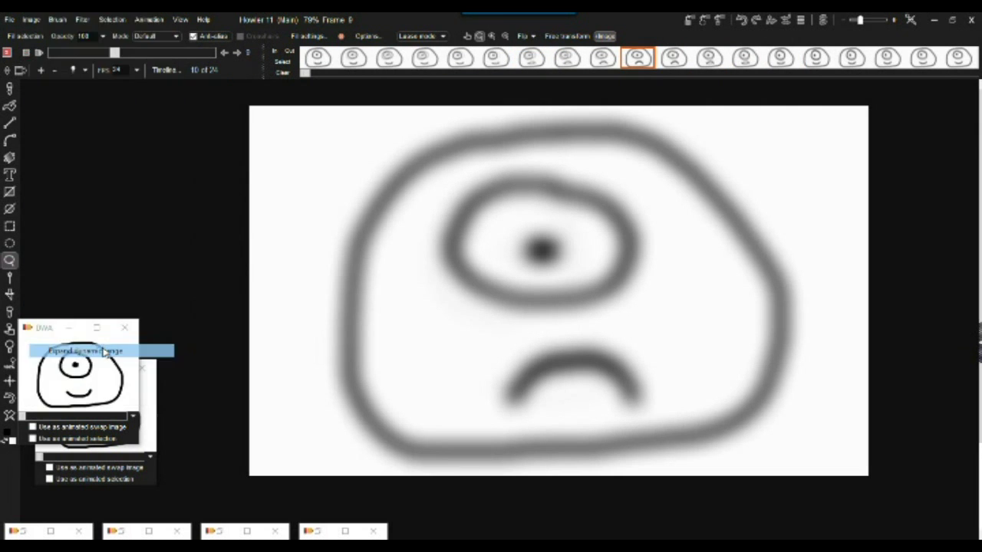
{"action": "left_click", "coordinate": [412, 336]}
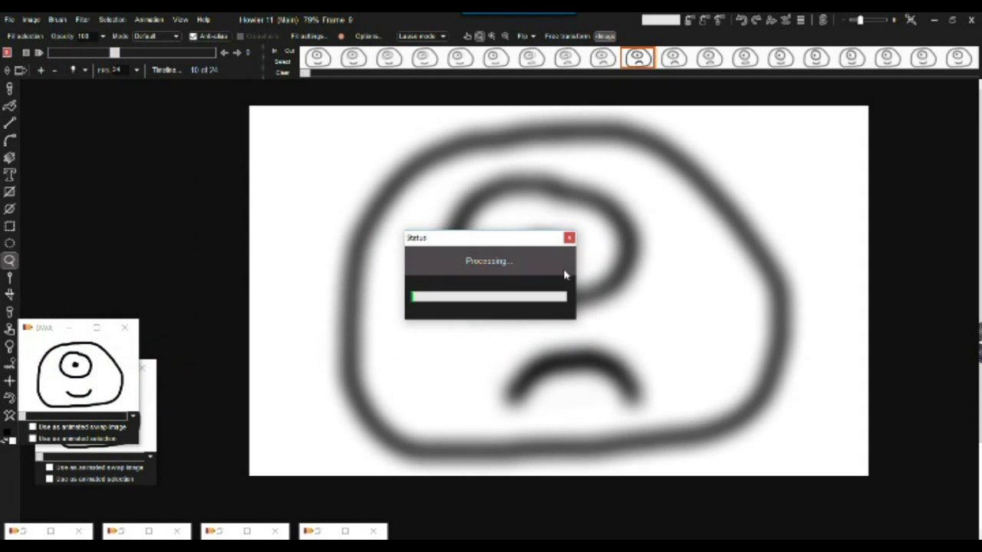
- Apply a threshold of 132 to all frames of the blurred animation
{"action": "left_click", "coordinate": [81, 20]}
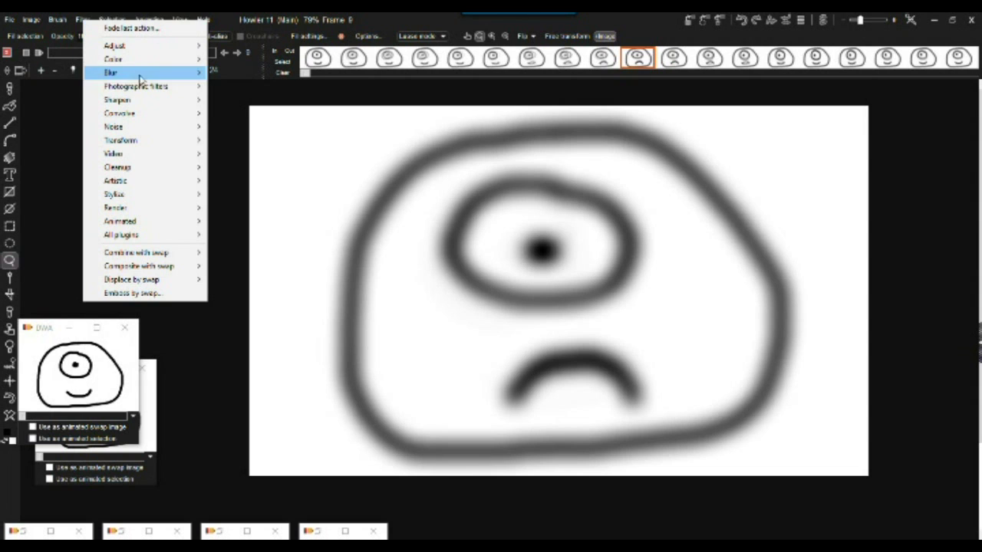
{"action": "mouse_move", "coordinate": [147, 54]}
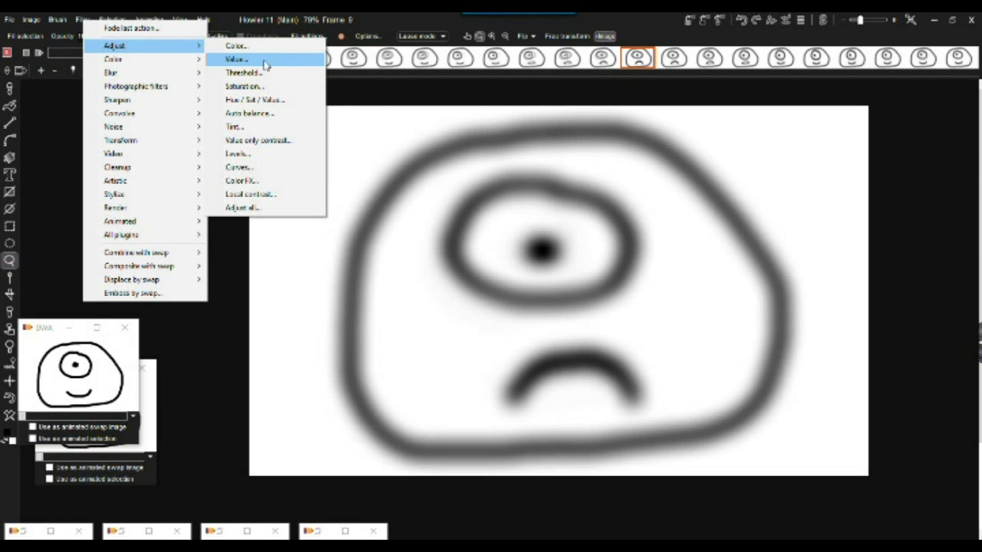
{"action": "left_click", "coordinate": [242, 73]}
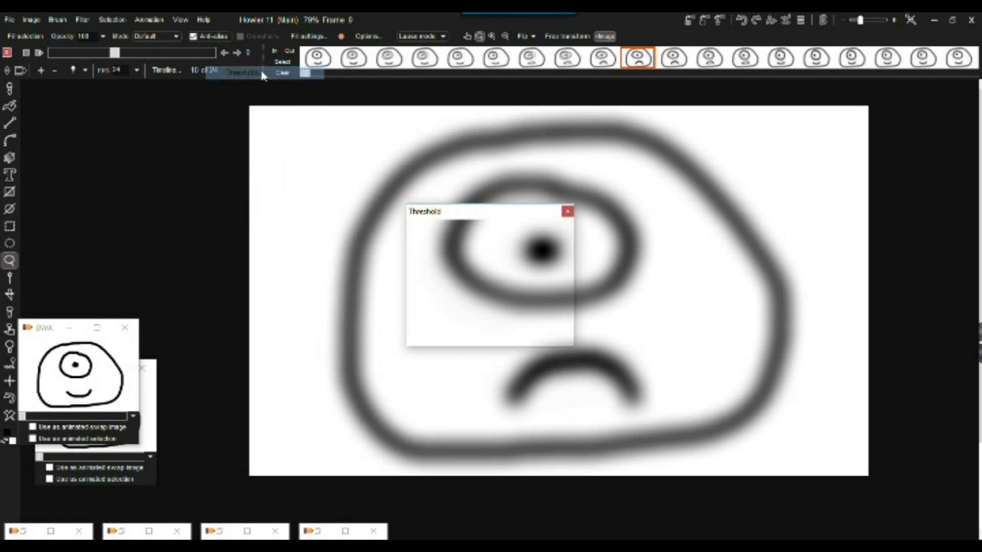
{"action": "mouse_move", "coordinate": [495, 213]}
{"action": "left_mouse_down"}
{"action": "mouse_move", "coordinate": [247, 141]}
{"action": "mouse_move", "coordinate": [242, 149]}
{"action": "left_mouse_up"}
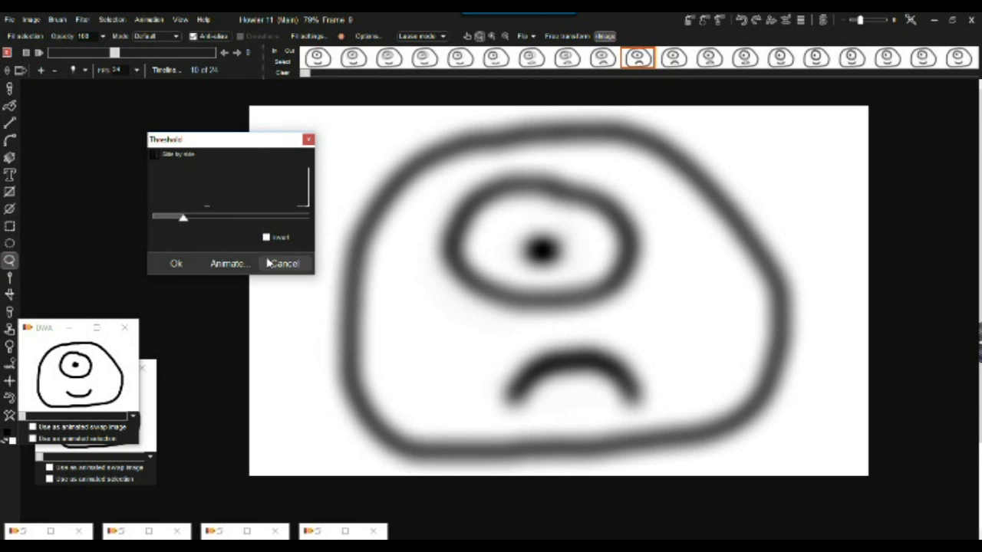
{"action": "left_click", "coordinate": [188, 222]}
{"action": "left_click_drag", "start_coordinate": [188, 221], "coordinate": [241, 224]}
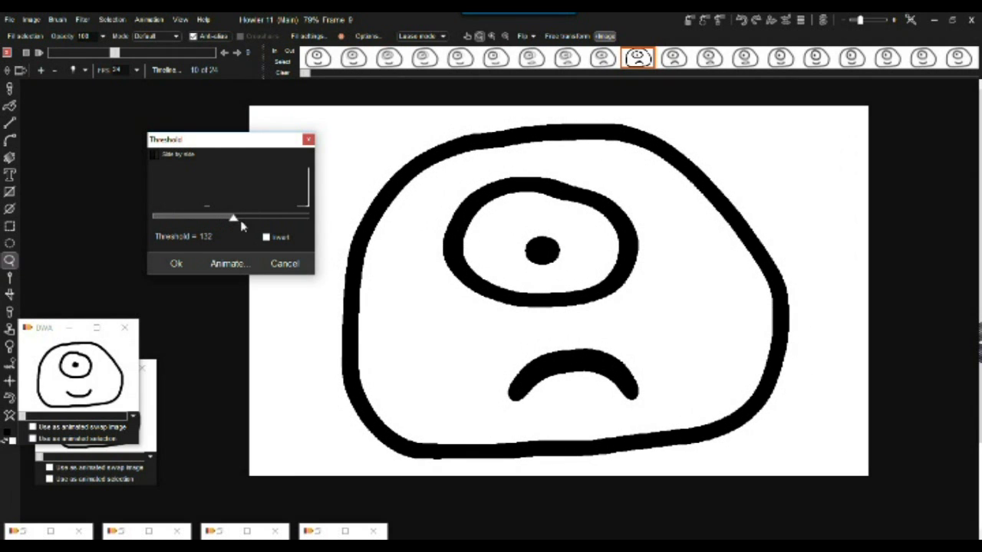
{"action": "left_click", "coordinate": [227, 266]}
{"action": "left_click", "coordinate": [412, 340]}
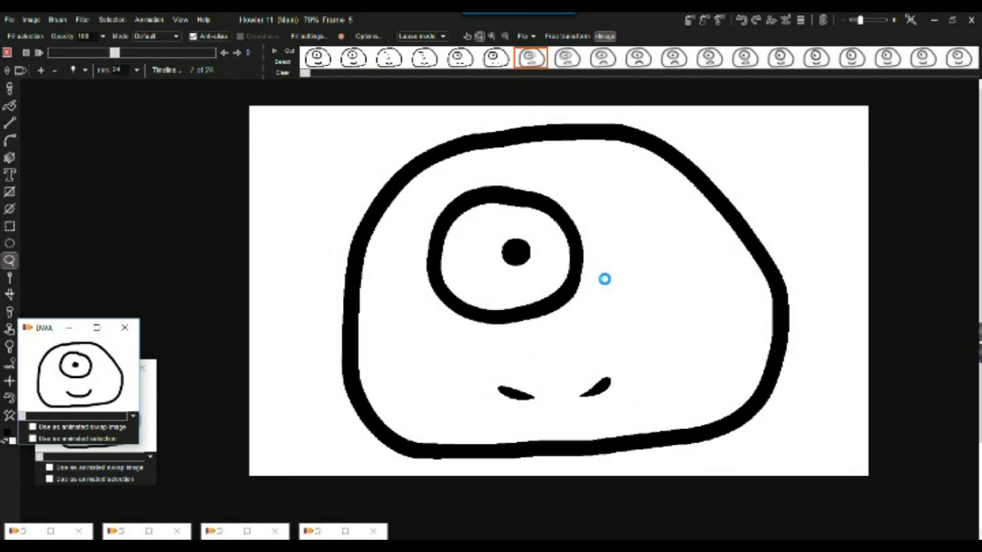
- Restore the stored six-frame animation with changing expressions, examine its line edges up close, and go to frame 2
{"action": "mouse_move", "coordinate": [48, 52]}
{"action": "left_mouse_down"}
{"action": "mouse_move", "coordinate": [180, 68]}
{"action": "mouse_move", "coordinate": [135, 67]}
{"action": "mouse_move", "coordinate": [181, 68]}
{"action": "mouse_move", "coordinate": [117, 65]}
{"action": "mouse_move", "coordinate": [185, 64]}
{"action": "mouse_move", "coordinate": [44, 63]}
{"action": "left_mouse_up"}
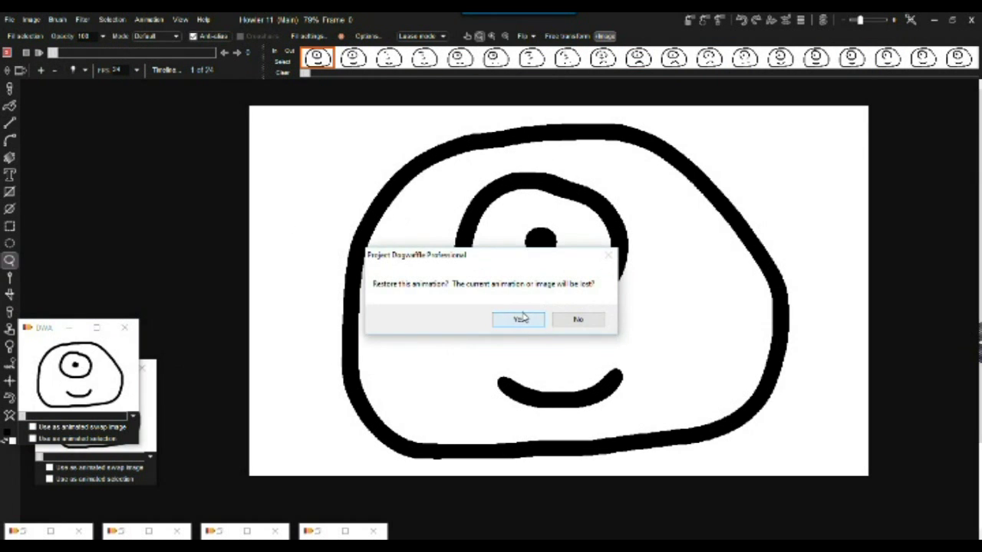
{"action": "left_click", "coordinate": [515, 319]}
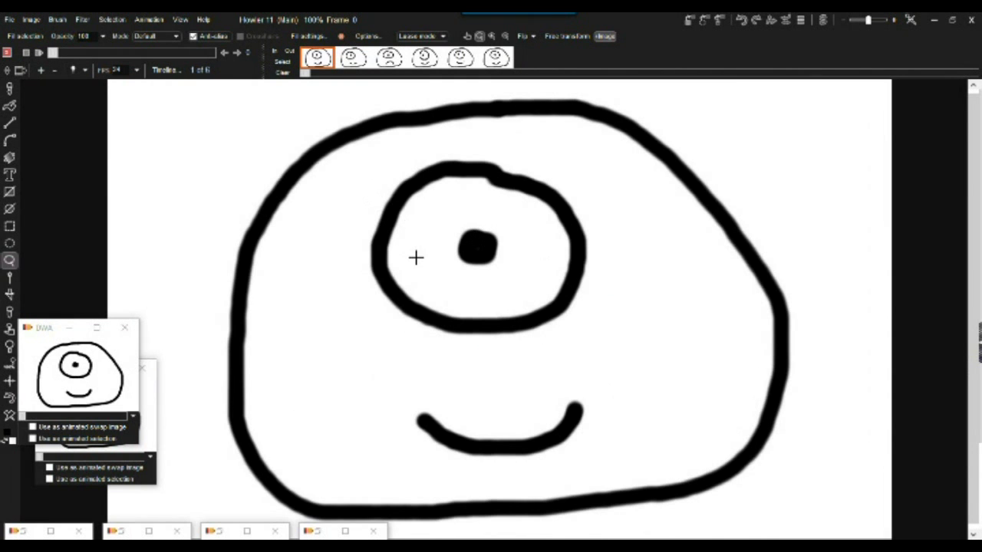
{"action": "left_click_drag", "start_coordinate": [410, 291], "coordinate": [523, 321]}
{"action": "left_click_drag", "start_coordinate": [451, 315], "coordinate": [557, 357]}
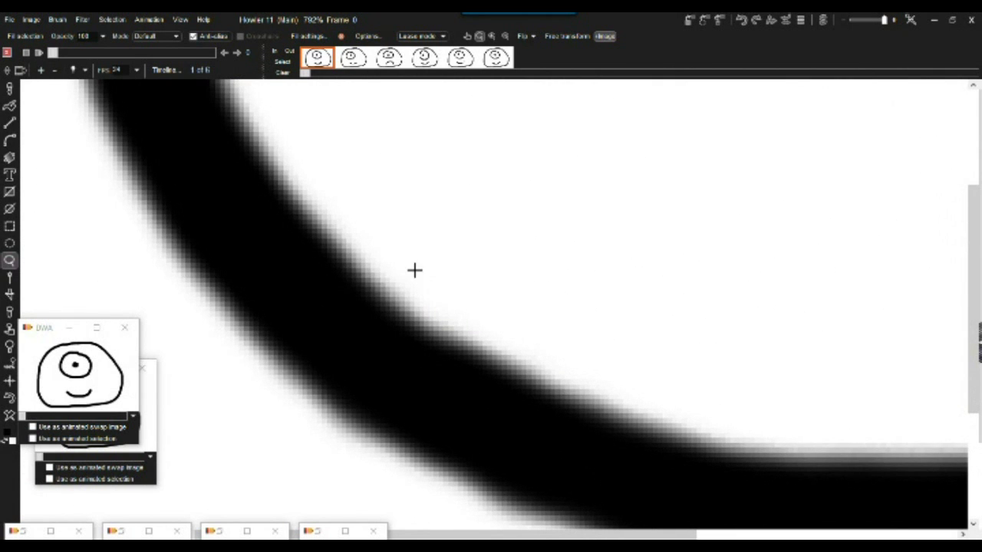
{"action": "scroll", "coordinate": [603, 284], "scroll_direction": "down", "scroll_amount": 3}
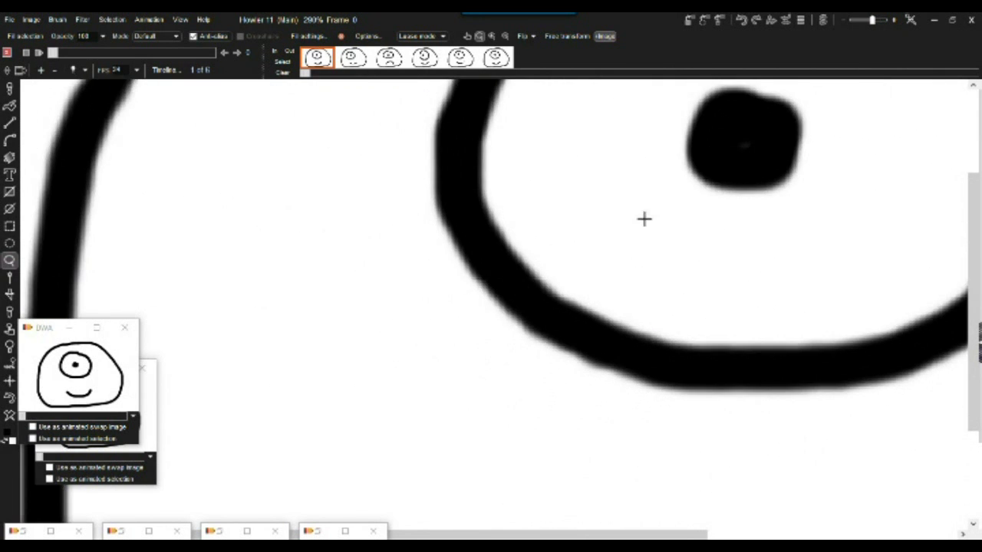
{"action": "scroll", "coordinate": [640, 222], "scroll_direction": "down", "scroll_amount": 2}
{"action": "scroll", "coordinate": [594, 236], "scroll_direction": "down", "scroll_amount": 5}
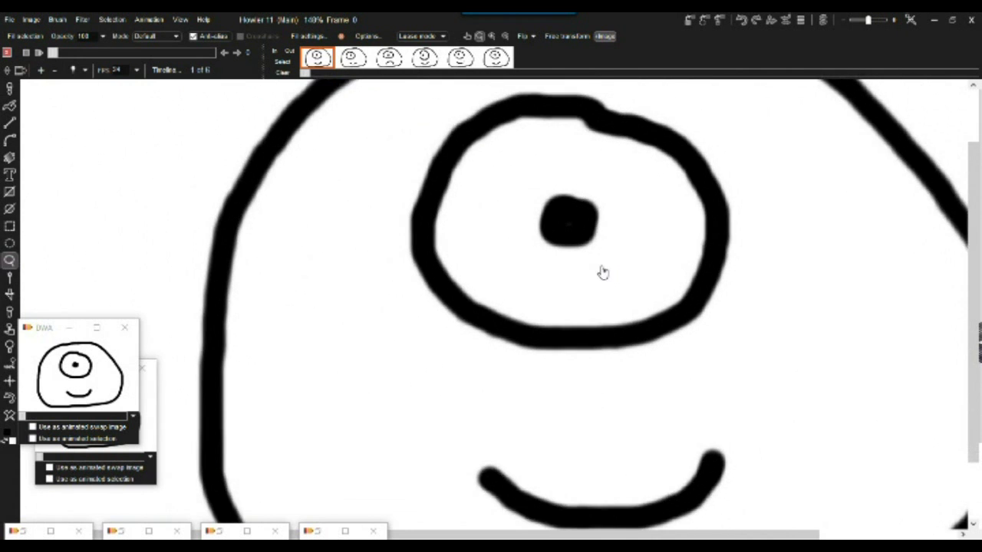
{"action": "scroll", "coordinate": [595, 269], "scroll_direction": "down", "scroll_amount": 3}
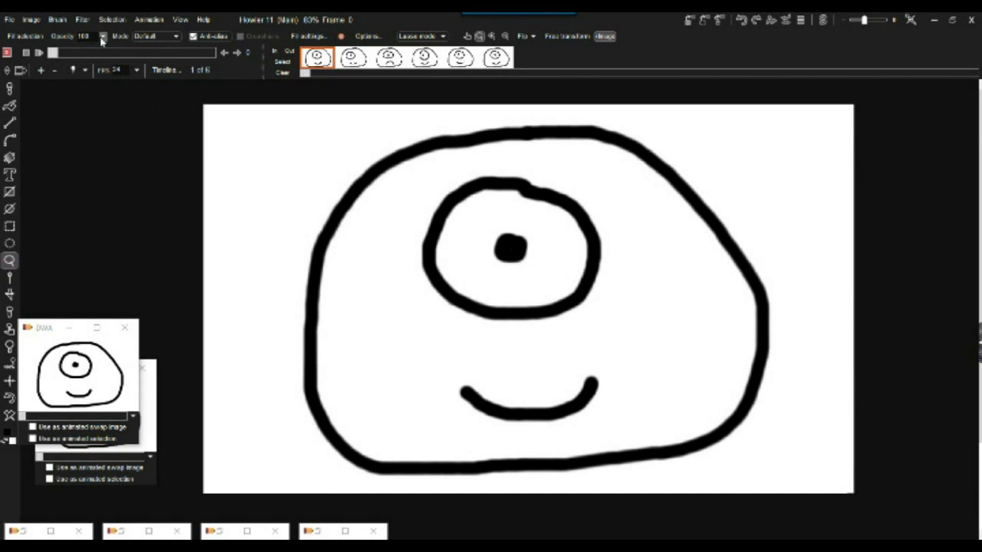
{"action": "left_click", "coordinate": [389, 61]}
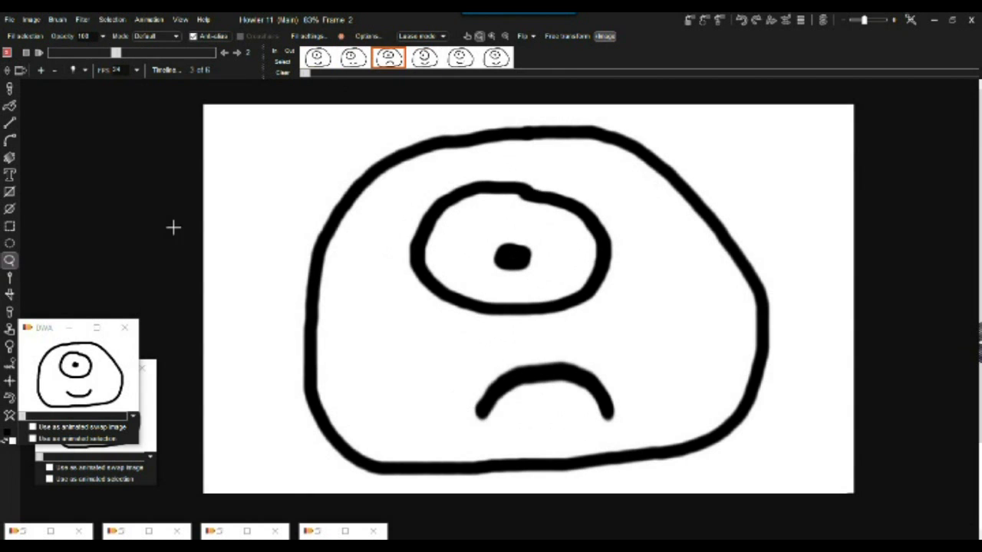
- Restore the other stored animation for comparison, and bring back the stored animation with changing expressions
{"action": "left_click_drag", "start_coordinate": [46, 336], "coordinate": [55, 191]}
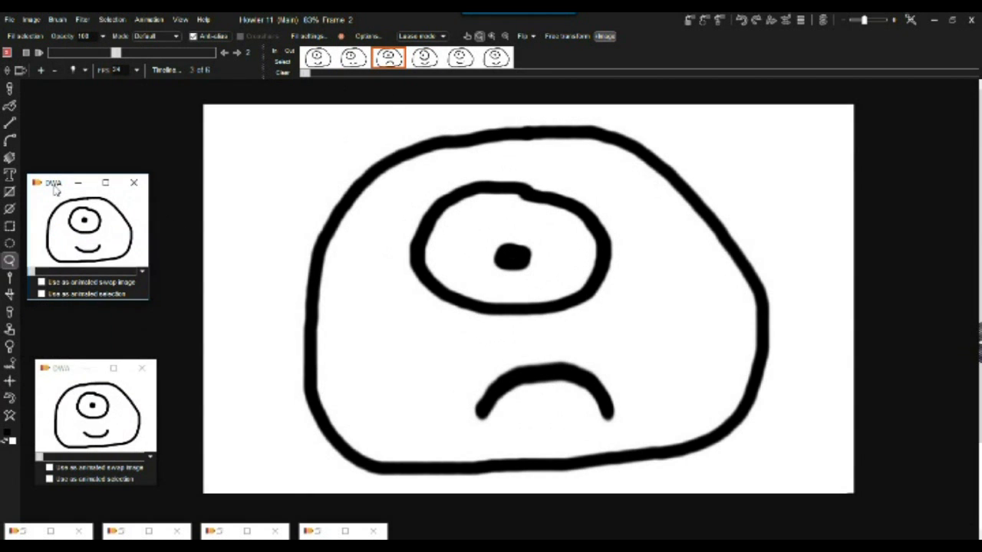
{"action": "left_click", "coordinate": [100, 409]}
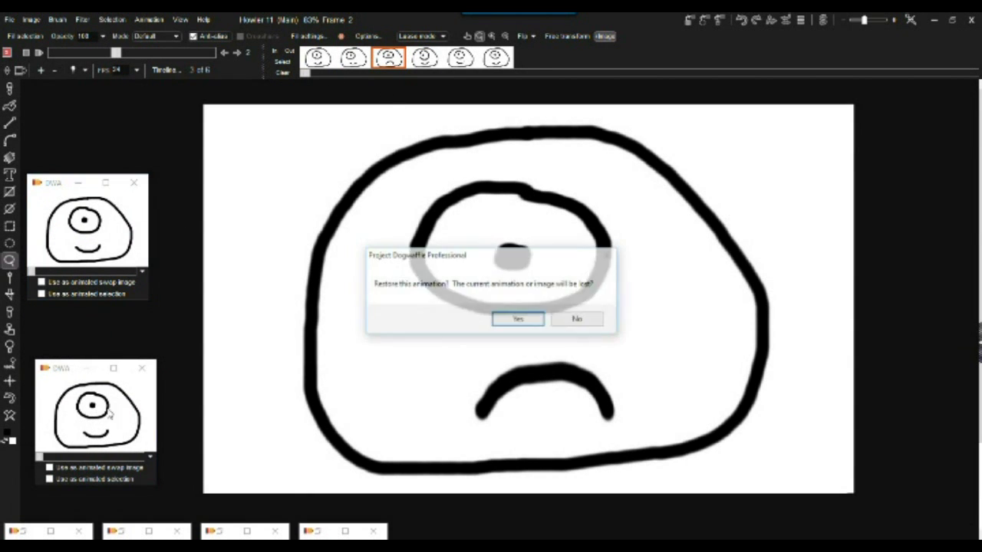
{"action": "left_click", "coordinate": [514, 320]}
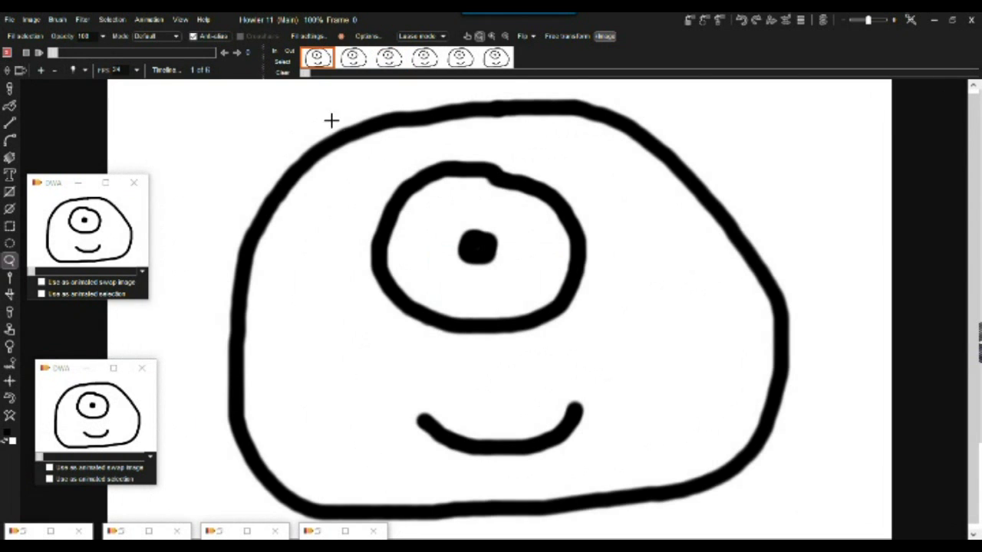
{"action": "left_click", "coordinate": [94, 207]}
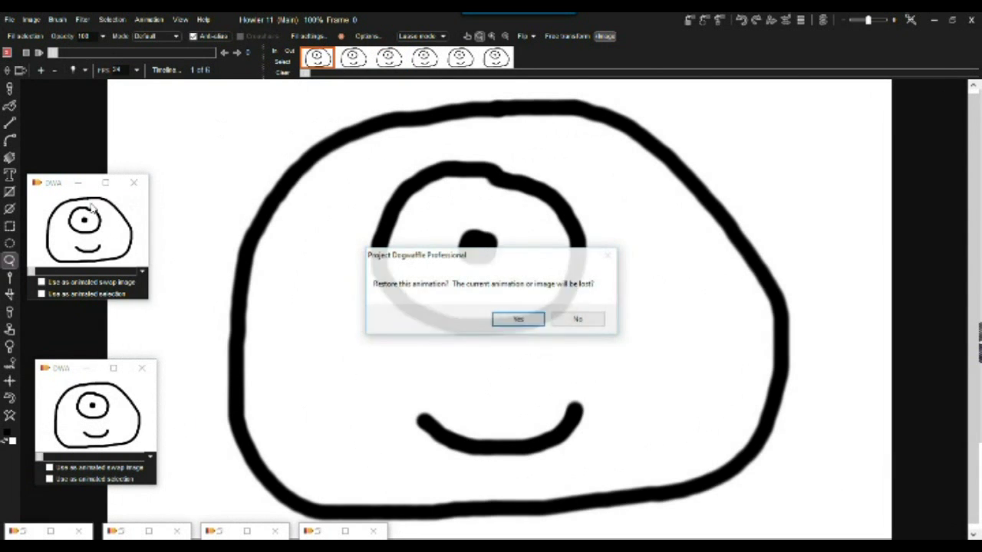
{"action": "left_click", "coordinate": [520, 320]}
{"action": "mouse_move", "coordinate": [51, 184]}
{"action": "left_mouse_down"}
{"action": "mouse_move", "coordinate": [75, 263]}
{"action": "mouse_move", "coordinate": [65, 322]}
{"action": "left_mouse_up"}
- Time-stretch the animation to 12 frames with frame blending on, and scrub through the blended frames
{"action": "right_click", "coordinate": [414, 62]}
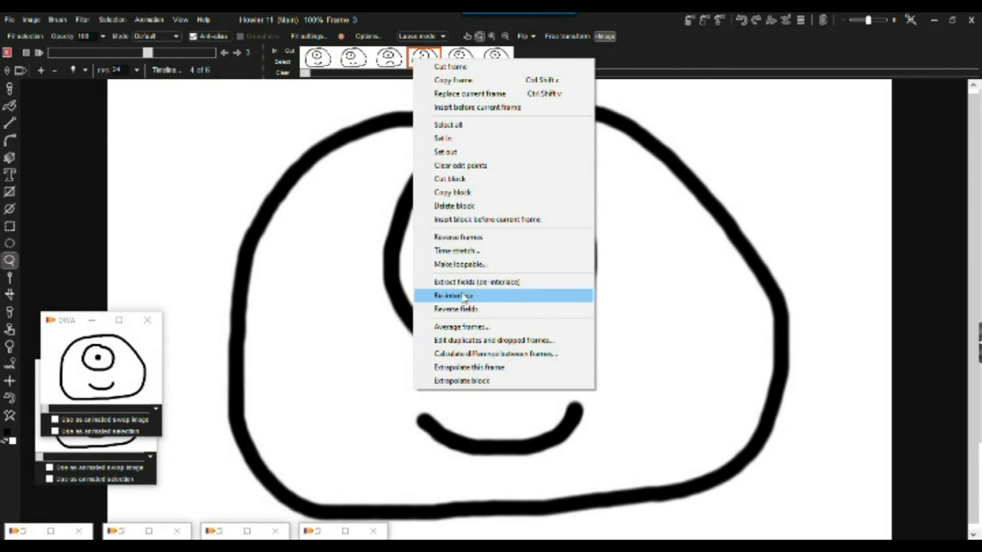
{"action": "left_click", "coordinate": [463, 250]}
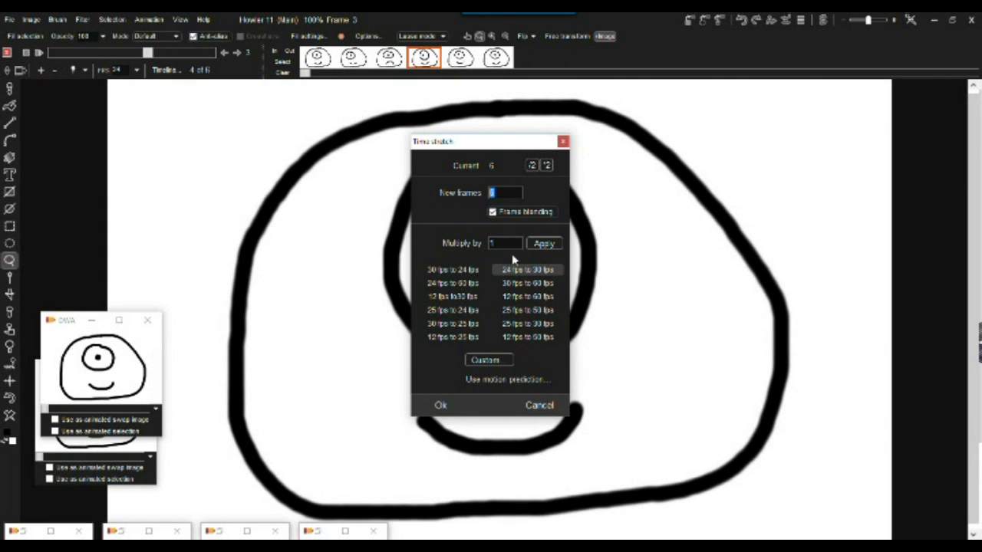
{"action": "left_click", "coordinate": [547, 166]}
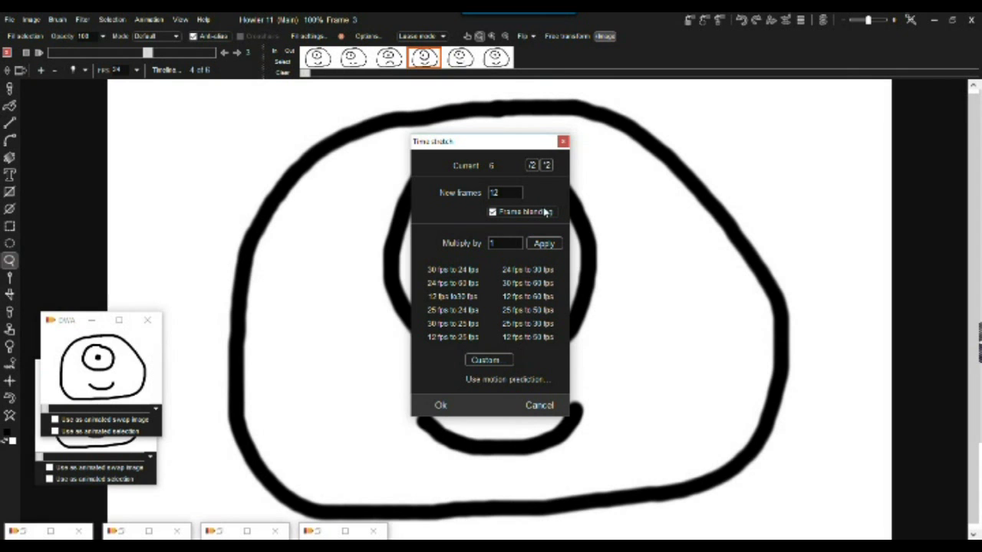
{"action": "left_click", "coordinate": [441, 405]}
{"action": "left_click_drag", "start_coordinate": [84, 52], "coordinate": [135, 73]}
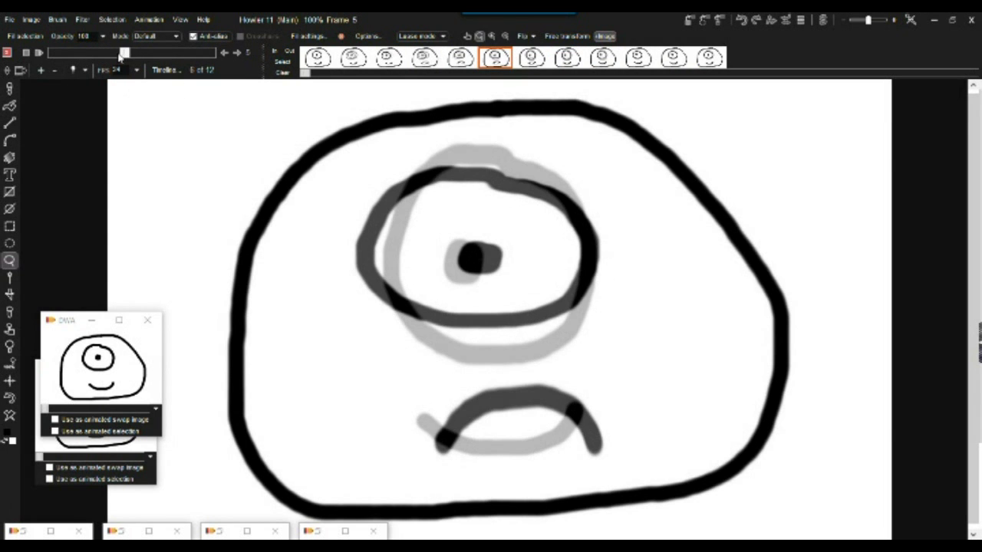
{"action": "mouse_move", "coordinate": [121, 54]}
{"action": "left_mouse_down"}
{"action": "mouse_move", "coordinate": [81, 58]}
{"action": "mouse_move", "coordinate": [153, 60]}
{"action": "mouse_move", "coordinate": [137, 60]}
{"action": "left_mouse_up"}
- Apply a Gaussian blur at a level of about 123 to all frames, using the Approximate algorithm
{"action": "left_click", "coordinate": [84, 20]}
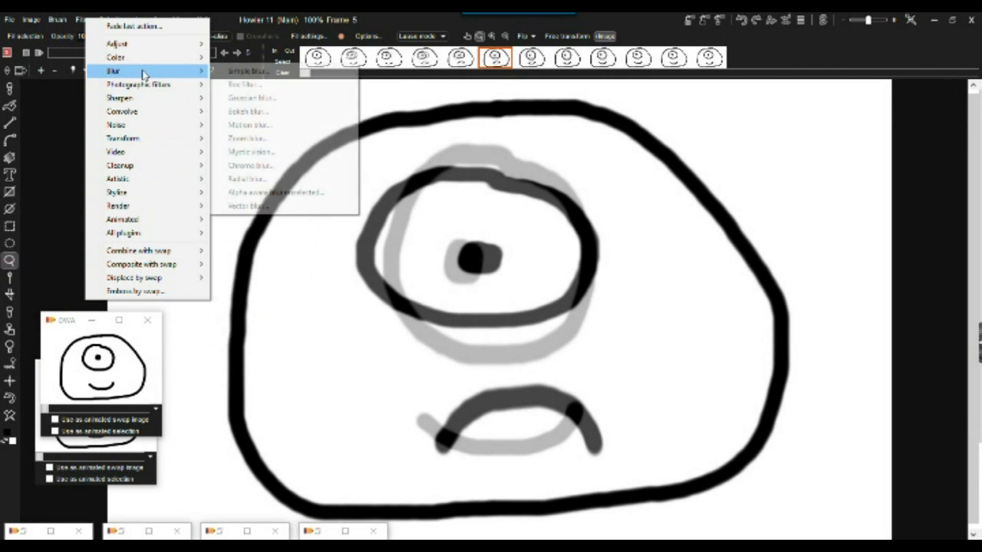
{"action": "left_click", "coordinate": [263, 100]}
{"action": "left_click_drag", "start_coordinate": [490, 253], "coordinate": [489, 252]}
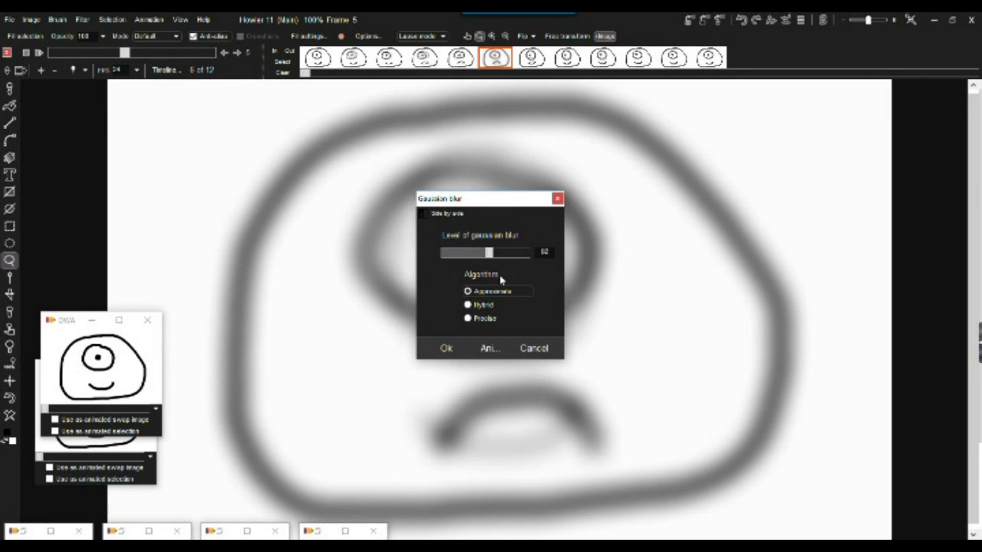
{"action": "left_click_drag", "start_coordinate": [500, 257], "coordinate": [509, 254]}
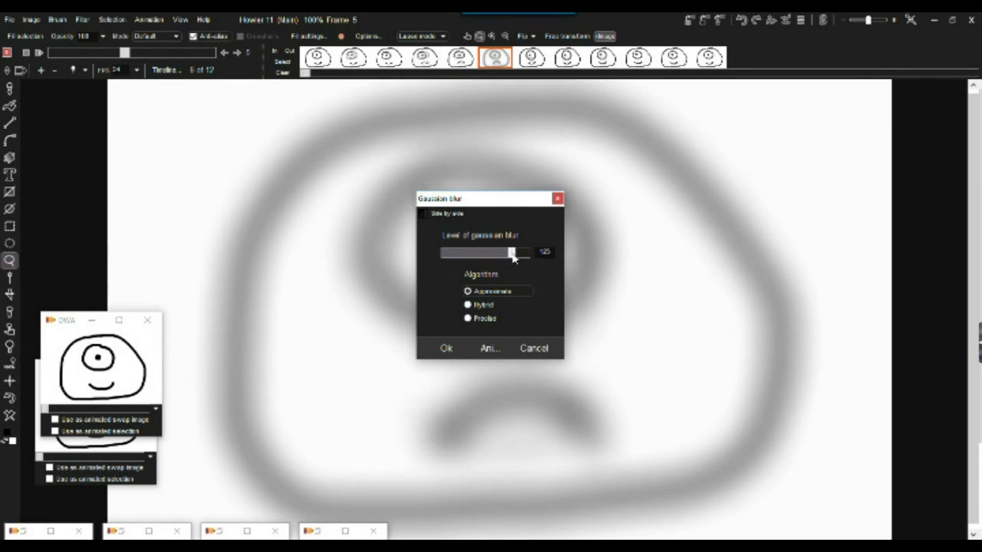
{"action": "left_click", "coordinate": [495, 349]}
{"action": "left_click", "coordinate": [421, 339]}
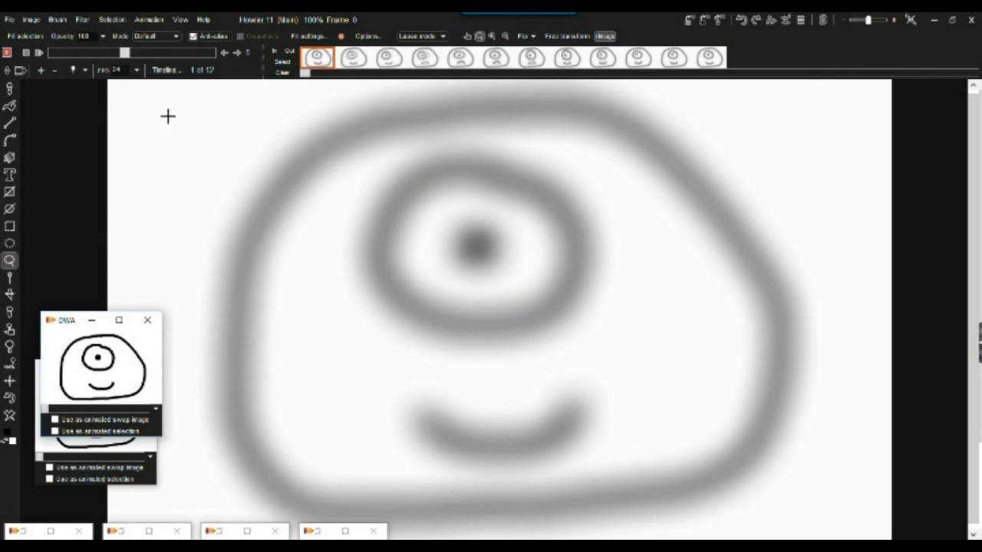
- Store the blurred 12-frame animation to memory and place its thumbnail window above the other stored animations
{"action": "left_click", "coordinate": [149, 19]}
{"action": "mouse_move", "coordinate": [201, 72]}
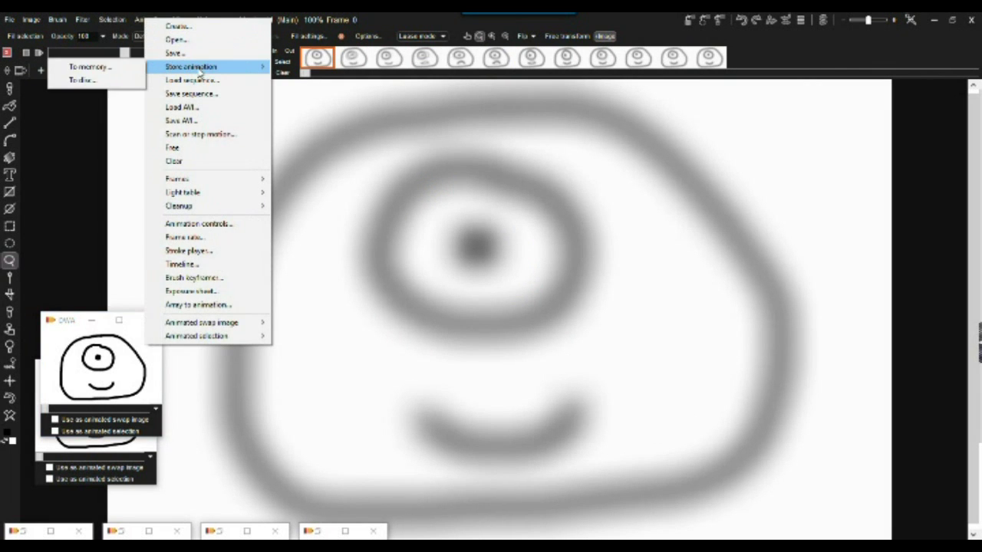
{"action": "left_click", "coordinate": [92, 68]}
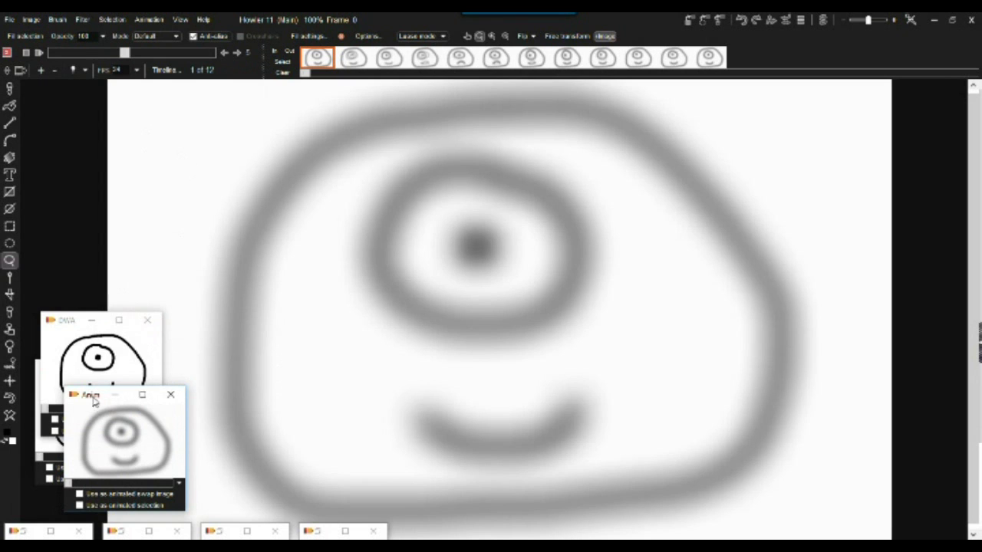
{"action": "left_click_drag", "start_coordinate": [93, 401], "coordinate": [53, 292]}
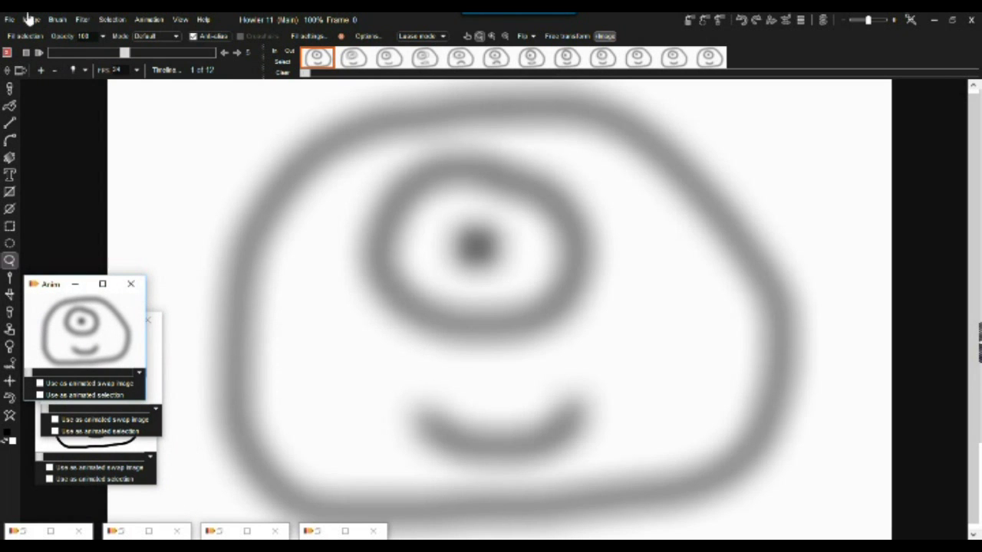
{"action": "left_click", "coordinate": [80, 19]}
{"action": "mouse_move", "coordinate": [161, 92]}
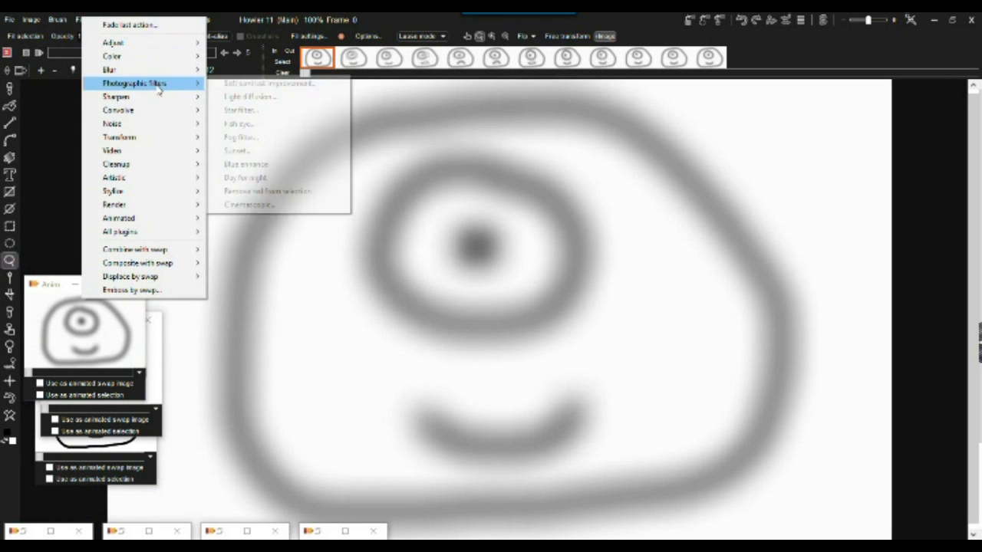
{"action": "mouse_move", "coordinate": [140, 47]}
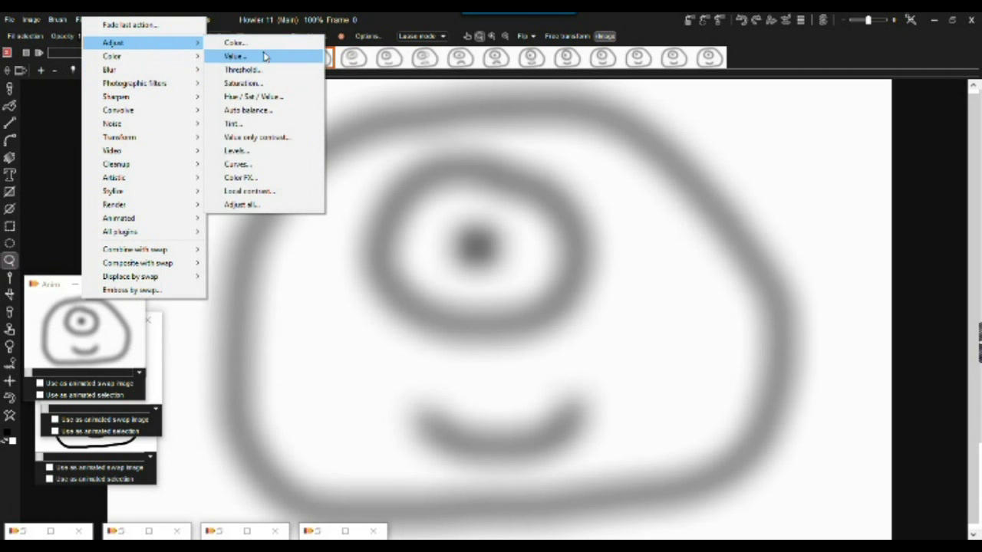
{"action": "left_click", "coordinate": [234, 57]}
{"action": "left_click_drag", "start_coordinate": [455, 209], "coordinate": [718, 94]}
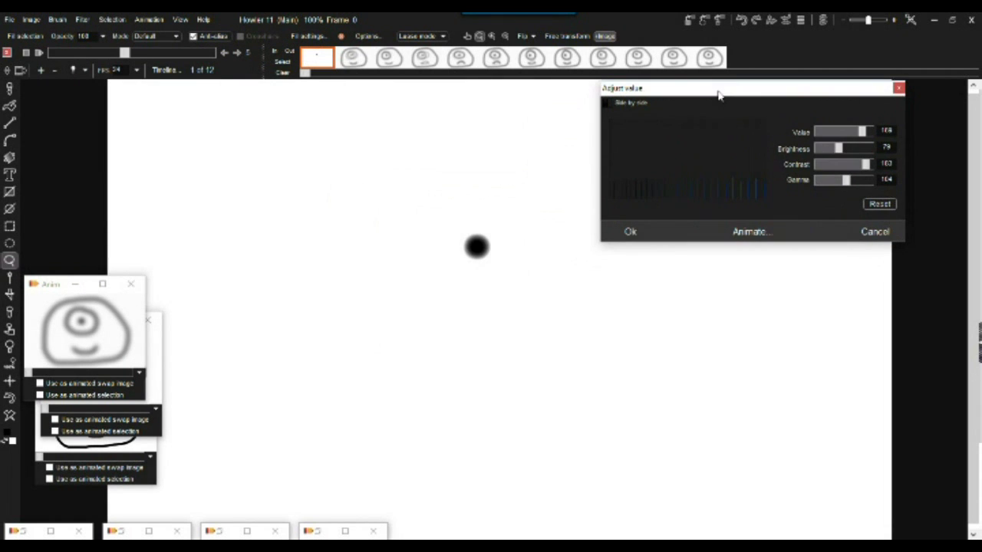
{"action": "left_click", "coordinate": [881, 205]}
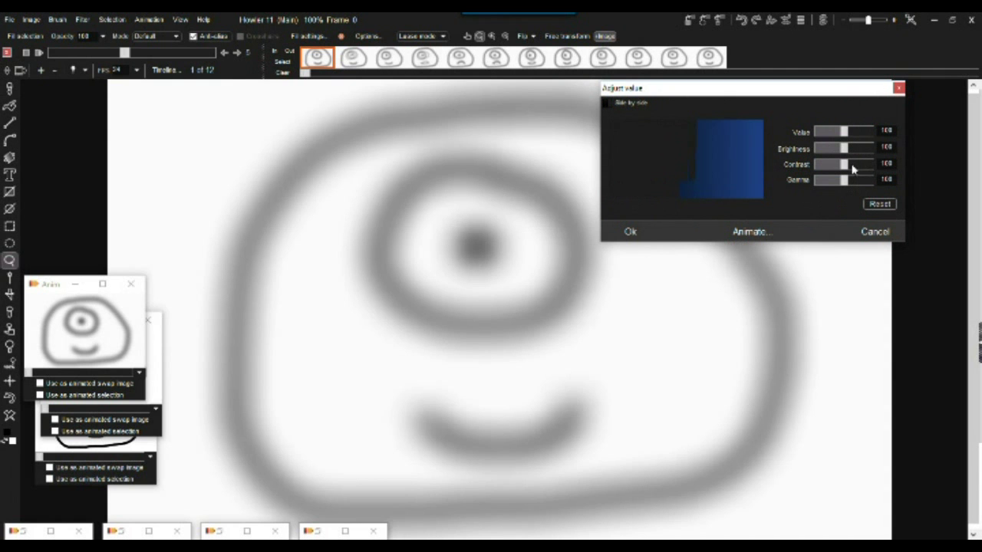
{"action": "mouse_move", "coordinate": [849, 170]}
{"action": "left_mouse_down"}
{"action": "mouse_move", "coordinate": [865, 165]}
{"action": "mouse_move", "coordinate": [859, 173]}
{"action": "left_mouse_up"}
{"action": "mouse_move", "coordinate": [843, 132]}
{"action": "left_mouse_down"}
{"action": "mouse_move", "coordinate": [878, 134]}
{"action": "mouse_move", "coordinate": [841, 181]}
{"action": "mouse_move", "coordinate": [858, 181]}
{"action": "mouse_move", "coordinate": [830, 165]}
{"action": "mouse_move", "coordinate": [859, 172]}
{"action": "left_mouse_up"}
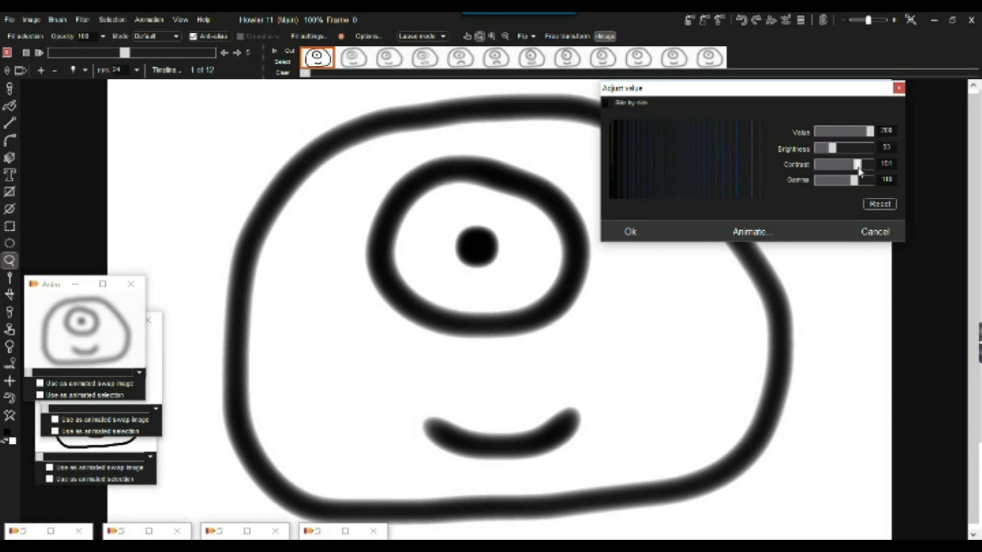
{"action": "left_click", "coordinate": [874, 232]}
- Try an Adjust Value filter on all frames with Value 151, Brightness 72, Contrast 144 and Gamma 141, previewing it on the fourth frame
{"action": "left_click_drag", "start_coordinate": [123, 52], "coordinate": [96, 53]}
{"action": "key", "text": "Right"}
{"action": "key", "text": "Left"}
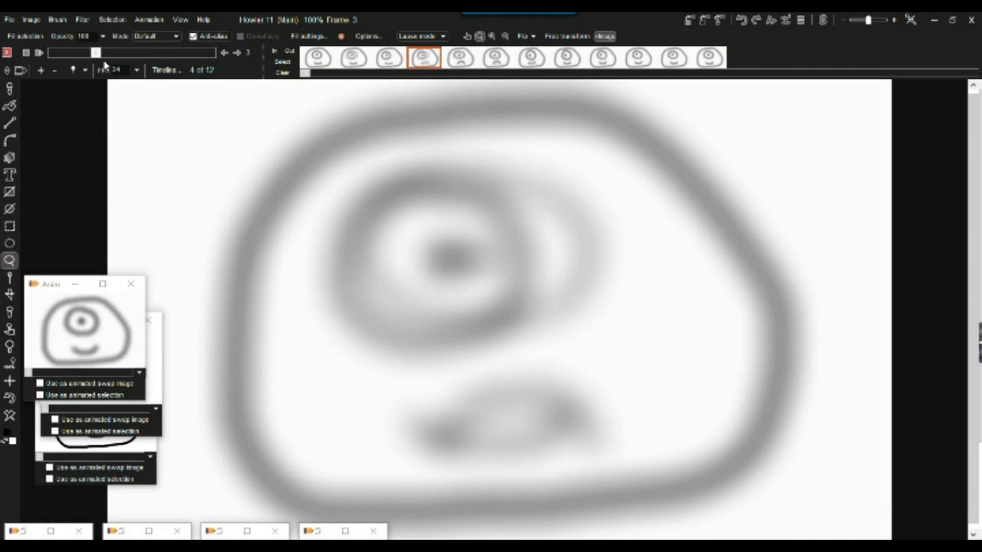
{"action": "left_click", "coordinate": [81, 20]}
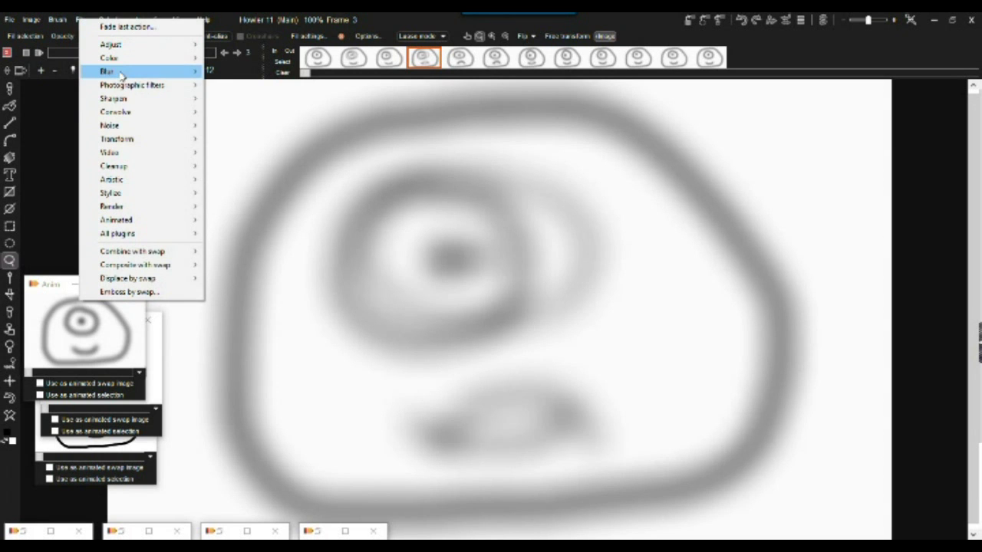
{"action": "mouse_move", "coordinate": [122, 47]}
{"action": "left_click", "coordinate": [274, 59]}
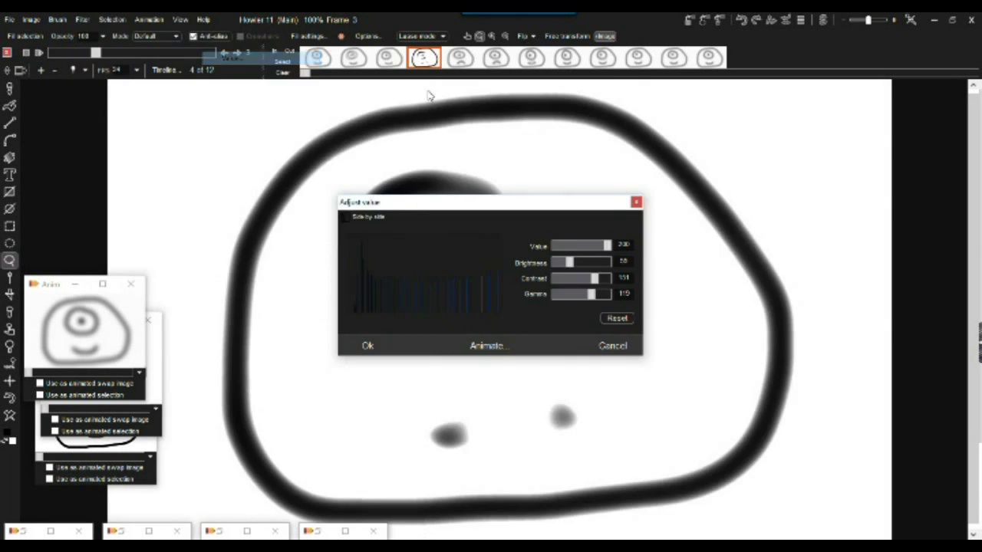
{"action": "left_click_drag", "start_coordinate": [568, 212], "coordinate": [785, 329]}
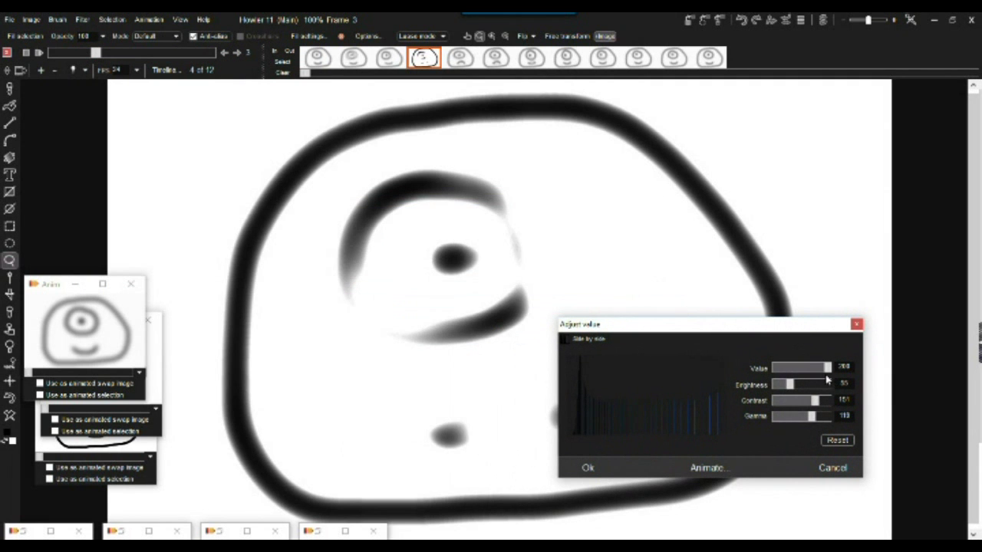
{"action": "mouse_move", "coordinate": [826, 369]}
{"action": "left_mouse_down"}
{"action": "mouse_move", "coordinate": [807, 371]}
{"action": "mouse_move", "coordinate": [799, 387]}
{"action": "mouse_move", "coordinate": [777, 385]}
{"action": "mouse_move", "coordinate": [824, 406]}
{"action": "mouse_move", "coordinate": [797, 406]}
{"action": "mouse_move", "coordinate": [817, 409]}
{"action": "mouse_move", "coordinate": [795, 416]}
{"action": "mouse_move", "coordinate": [822, 417]}
{"action": "left_mouse_up"}
{"action": "mouse_move", "coordinate": [793, 386]}
{"action": "left_mouse_down"}
{"action": "mouse_move", "coordinate": [823, 368]}
{"action": "mouse_move", "coordinate": [788, 372]}
{"action": "mouse_move", "coordinate": [817, 371]}
{"action": "mouse_move", "coordinate": [795, 388]}
{"action": "mouse_move", "coordinate": [815, 402]}
{"action": "mouse_move", "coordinate": [813, 415]}
{"action": "mouse_move", "coordinate": [799, 415]}
{"action": "mouse_move", "coordinate": [825, 418]}
{"action": "left_mouse_up"}
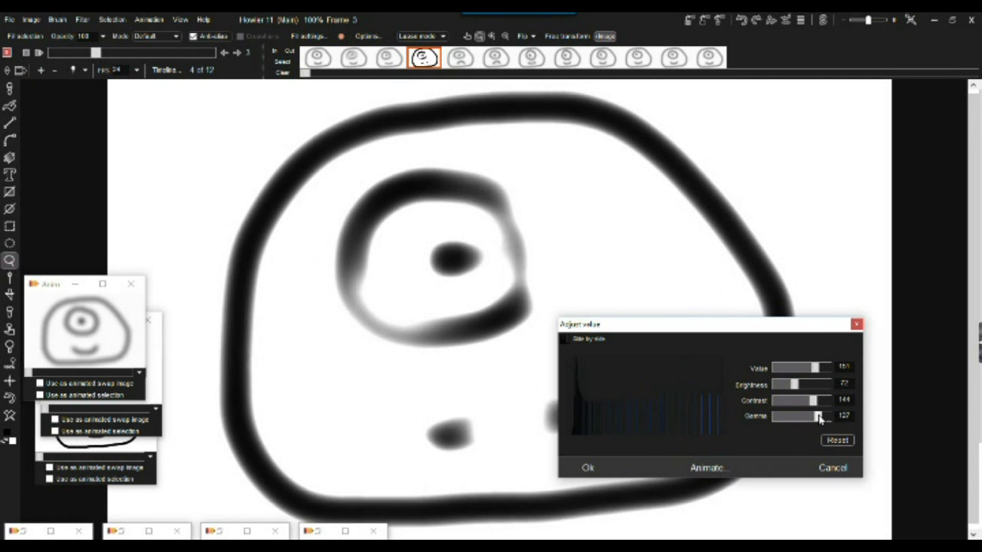
{"action": "left_click", "coordinate": [697, 467]}
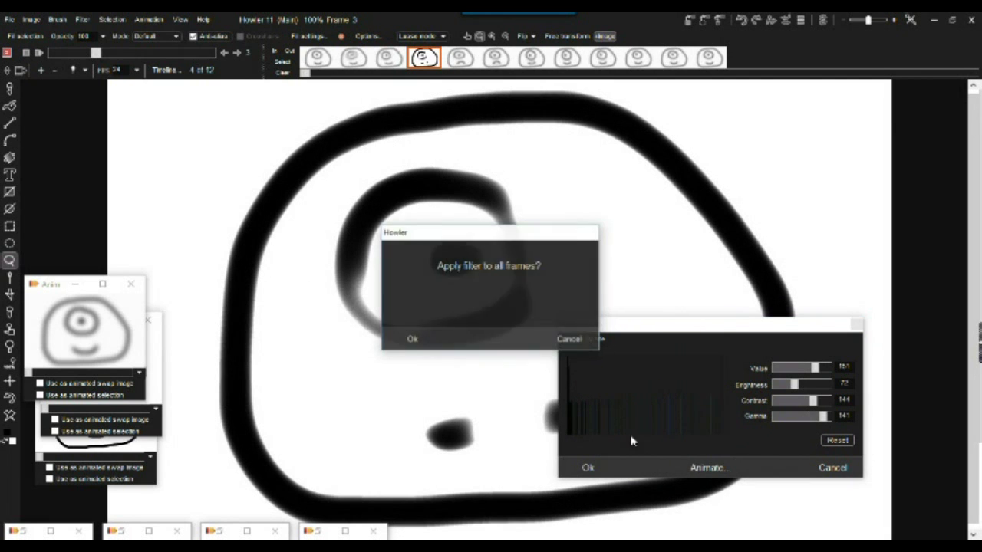
{"action": "left_click", "coordinate": [422, 333]}
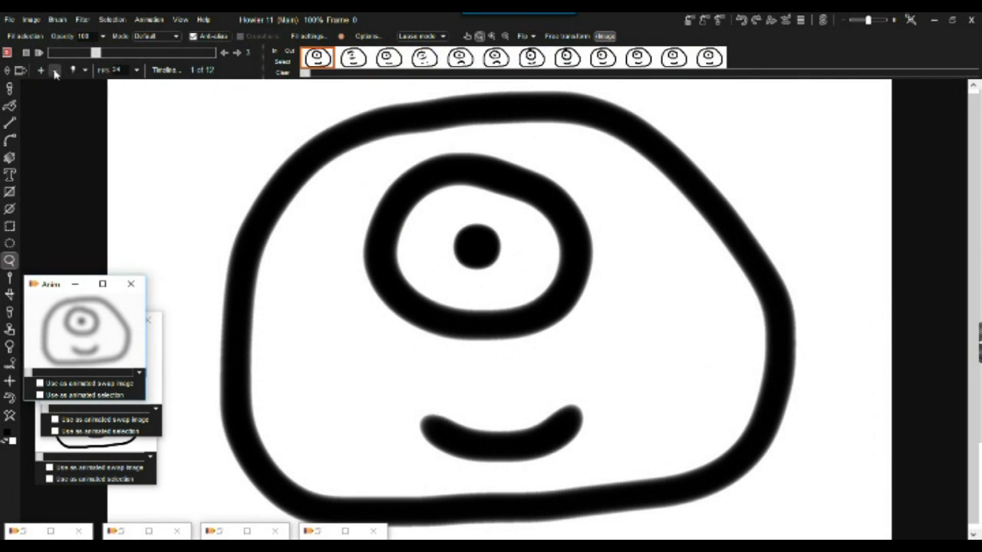
- Scrub through the adjusted frames and restore the stored blurred animation in place of the current one
{"action": "left_click_drag", "start_coordinate": [84, 54], "coordinate": [153, 54]}
{"action": "key", "text": "Delete"}
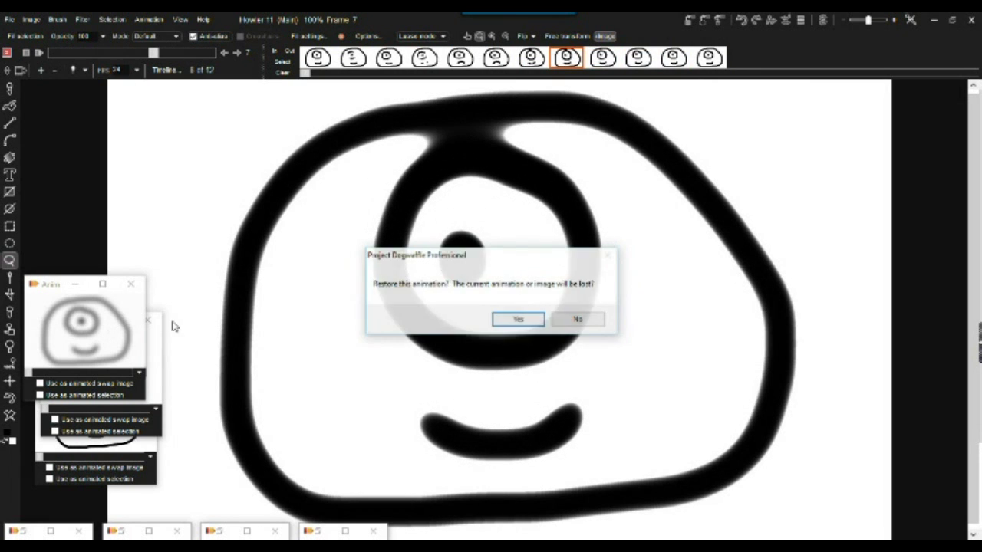
{"action": "left_click", "coordinate": [516, 320]}
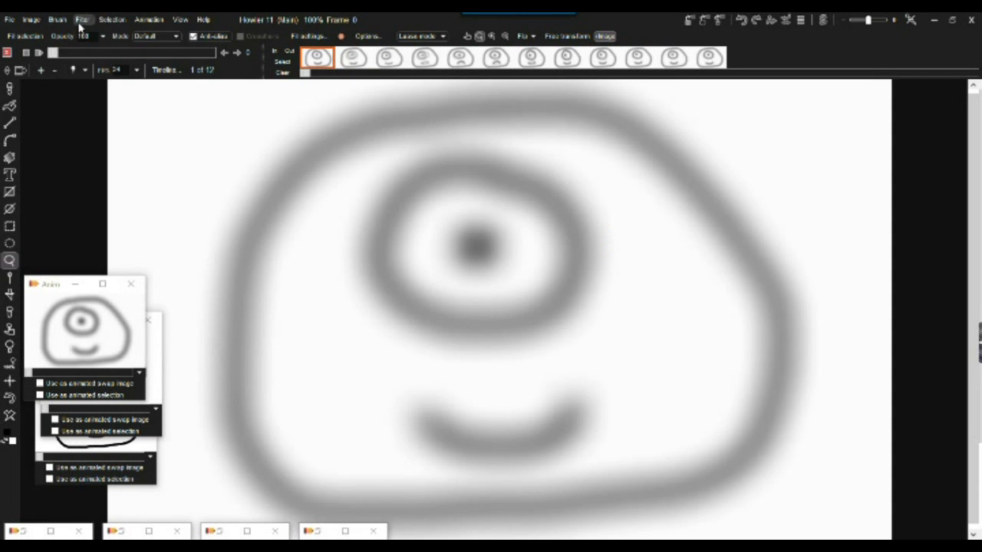
- Start a Curves adjustment on the first blurred frame and reset its RGB curve to a straight line
{"action": "left_click", "coordinate": [80, 22]}
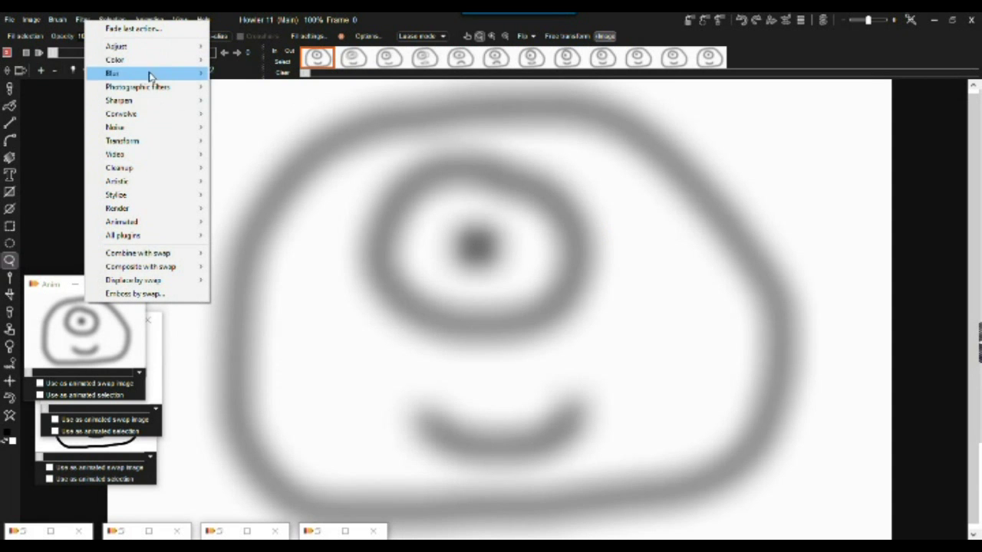
{"action": "mouse_move", "coordinate": [150, 49]}
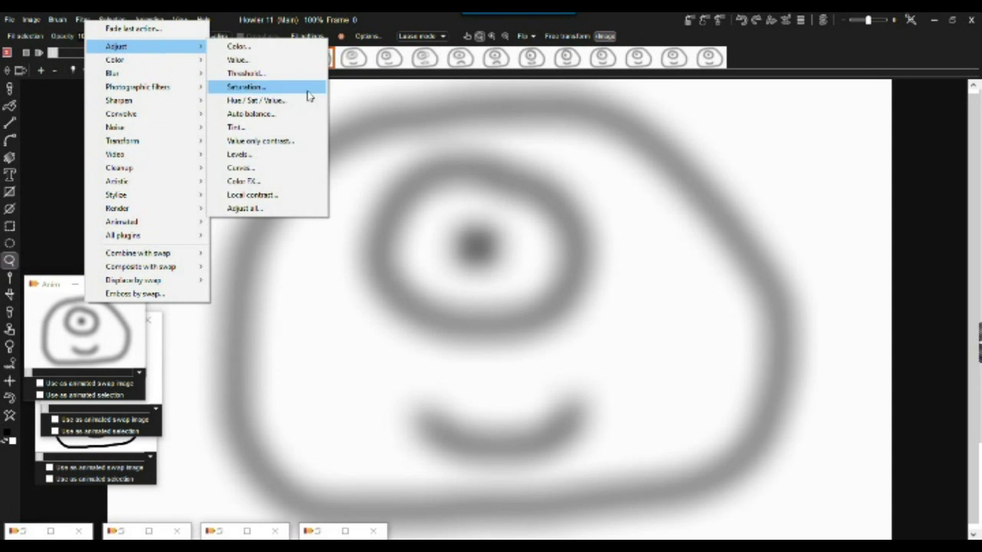
{"action": "left_click", "coordinate": [294, 168]}
{"action": "left_click_drag", "start_coordinate": [487, 146], "coordinate": [298, 110]}
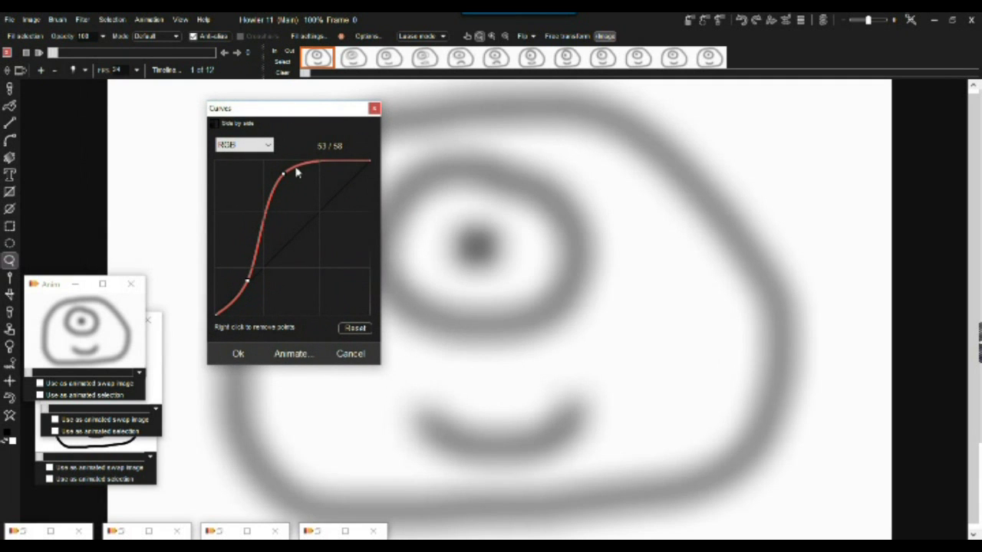
{"action": "left_click_drag", "start_coordinate": [285, 178], "coordinate": [304, 172]}
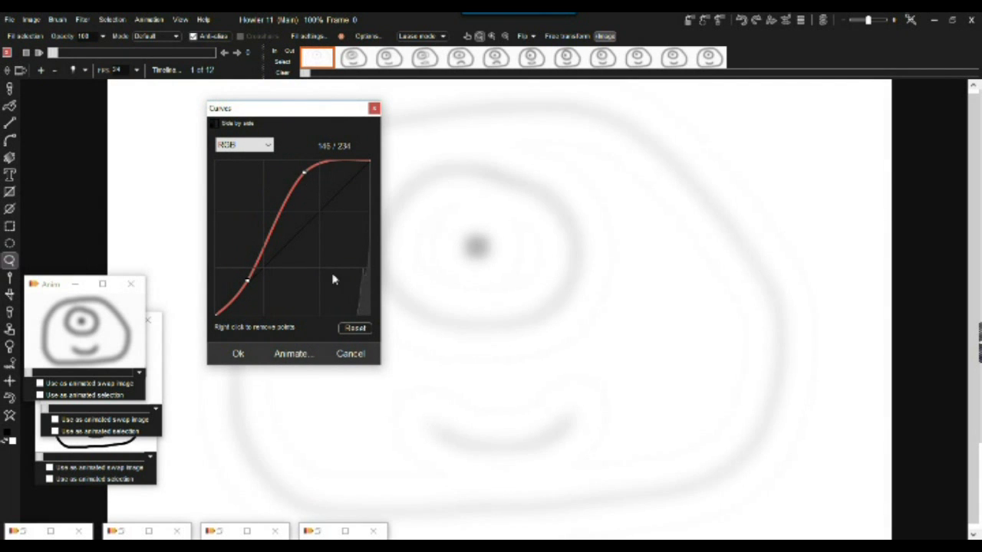
{"action": "left_click", "coordinate": [357, 328]}
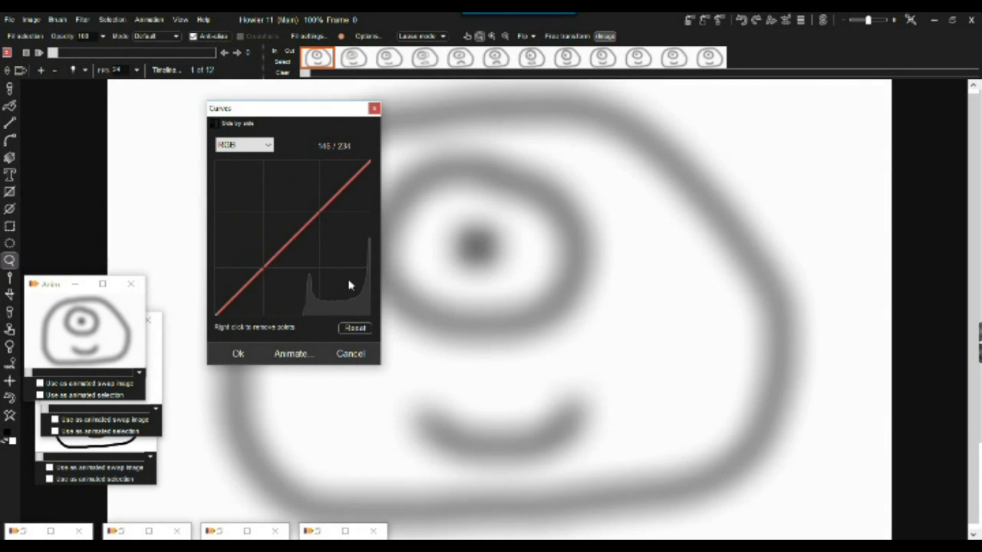
- Shape the RGB curve into a steep S with points at about 132/40 and 170/212, and apply it to all frames
{"action": "left_click_drag", "start_coordinate": [257, 284], "coordinate": [295, 292]}
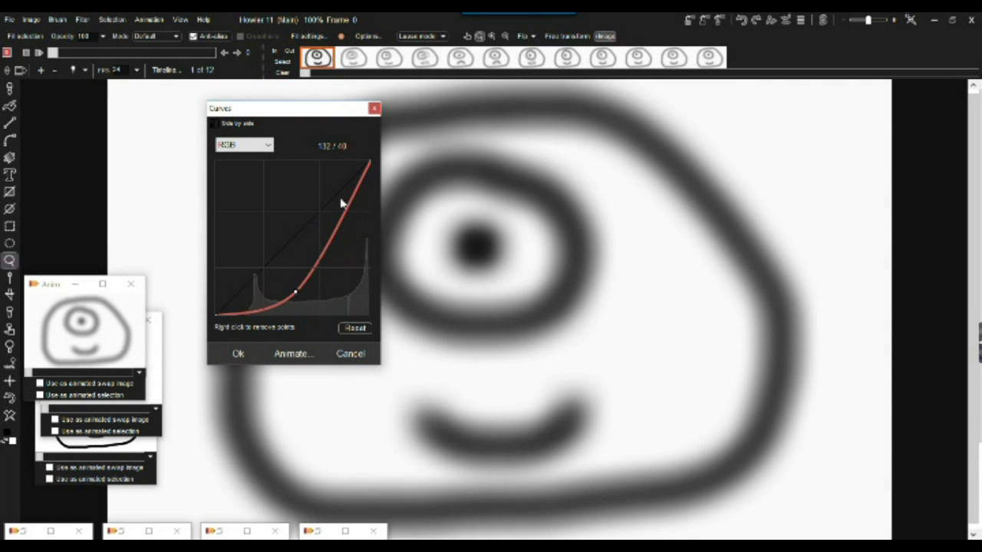
{"action": "left_click_drag", "start_coordinate": [355, 196], "coordinate": [318, 186]}
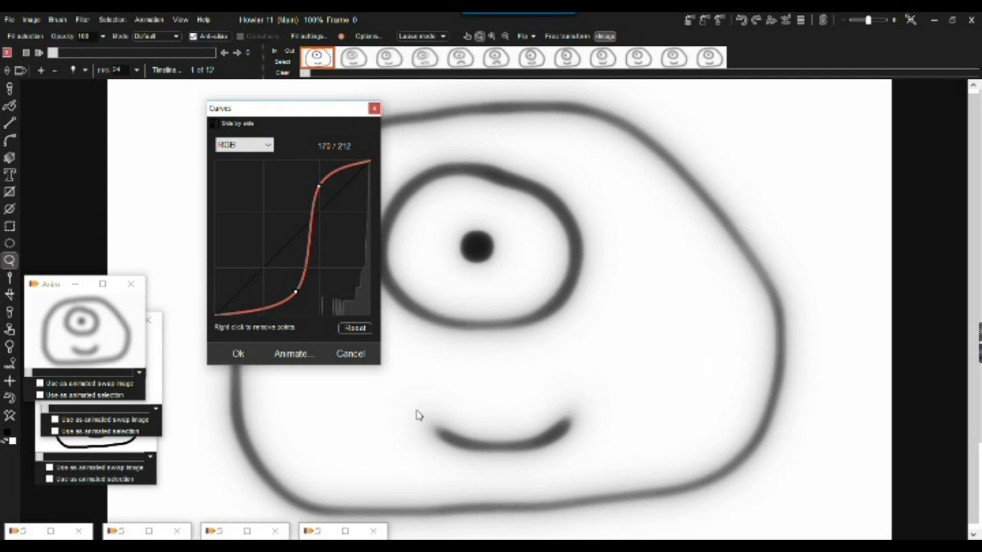
{"action": "left_click", "coordinate": [291, 353]}
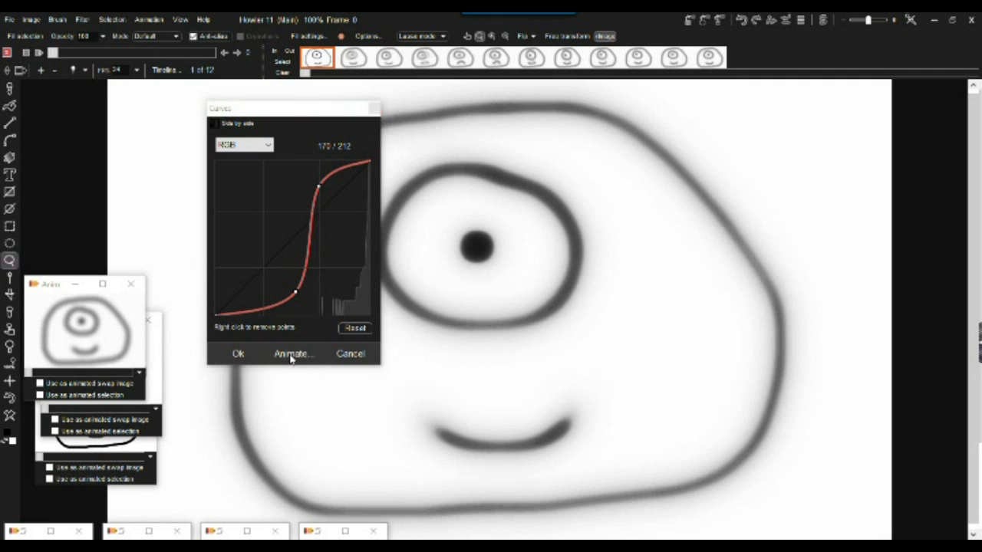
{"action": "left_click", "coordinate": [409, 340]}
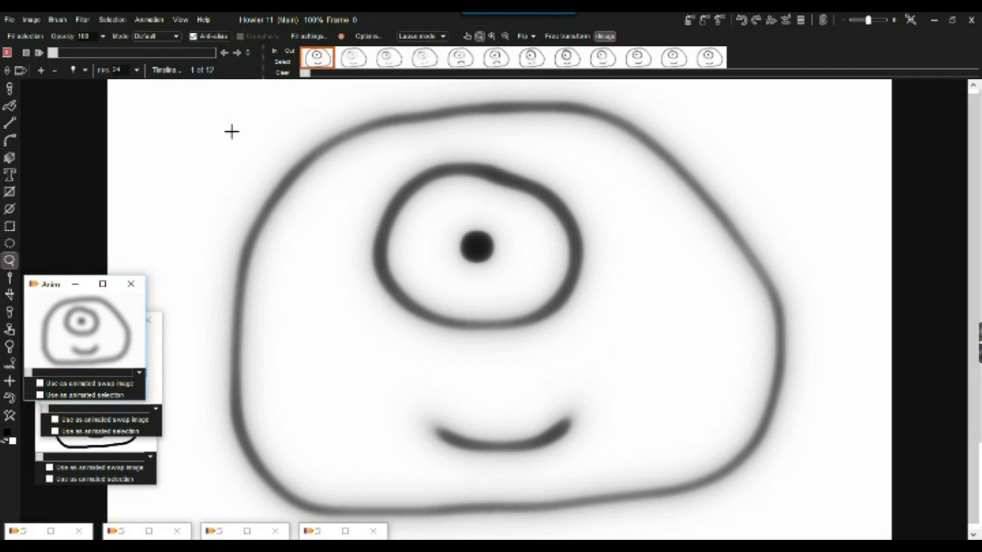
- Expand the dynamic range across the whole animation
{"action": "left_click", "coordinate": [31, 19]}
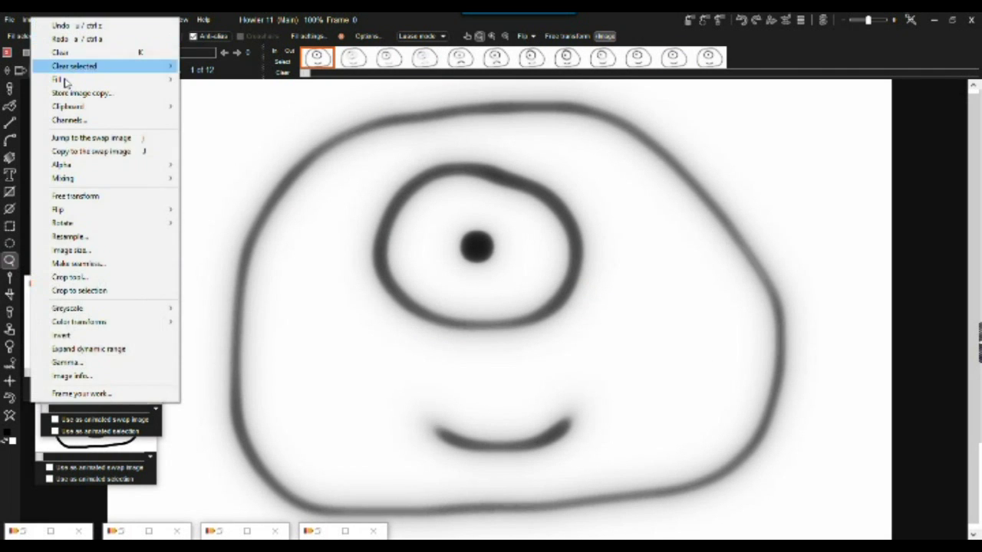
{"action": "left_click", "coordinate": [96, 350]}
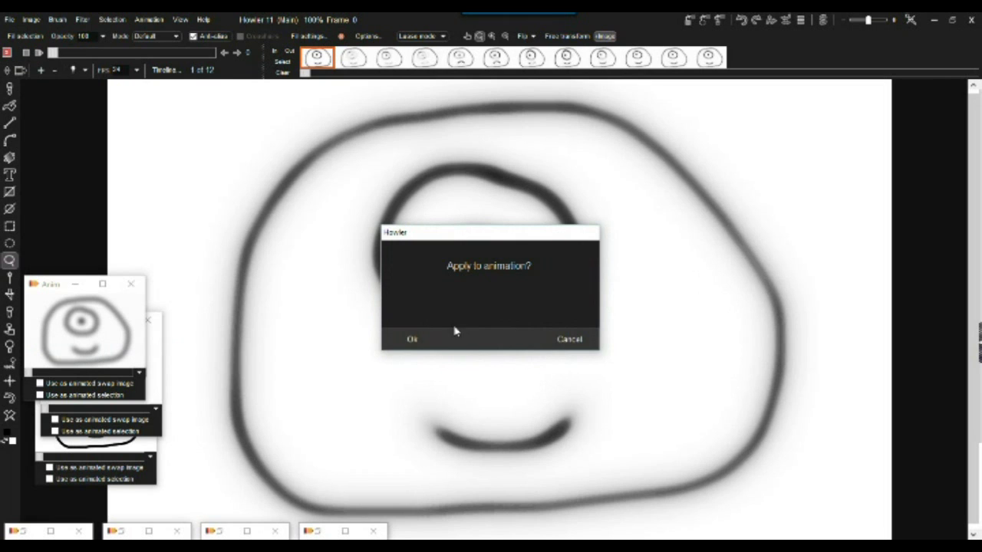
{"action": "left_click", "coordinate": [411, 338]}
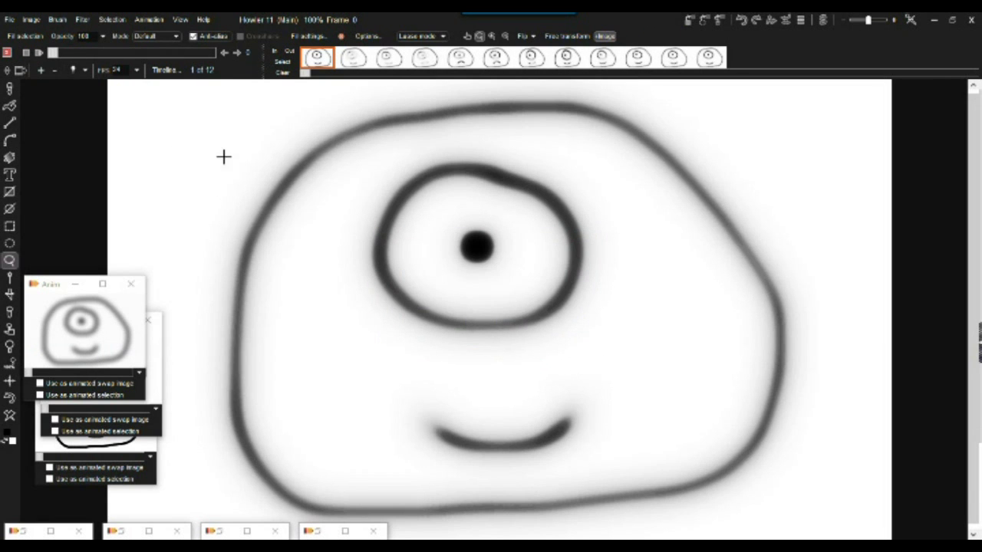
- Reset the Adjust Value settings, set Value to 116 and Contrast to 162, and apply the filter to all frames
{"action": "left_click", "coordinate": [81, 19]}
{"action": "mouse_move", "coordinate": [146, 46]}
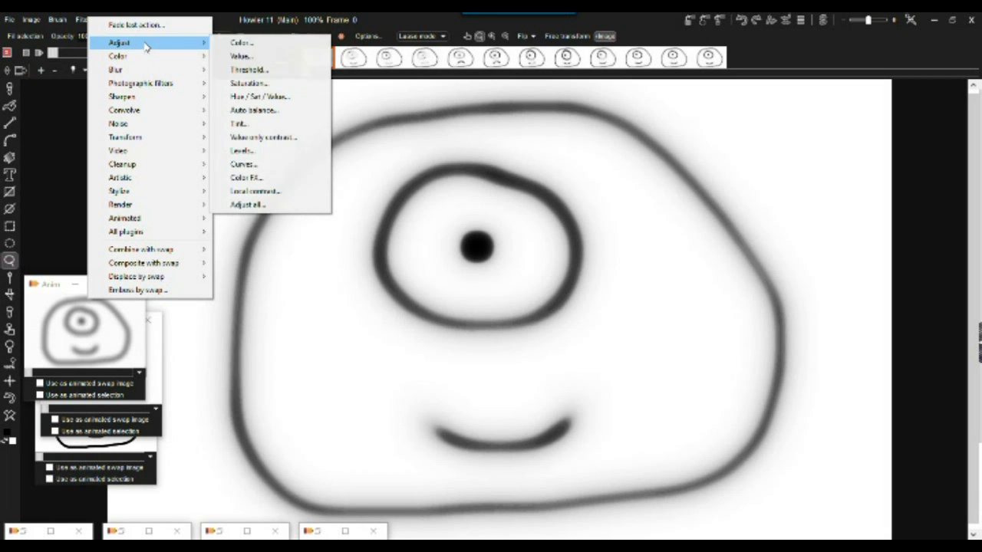
{"action": "left_click", "coordinate": [296, 55]}
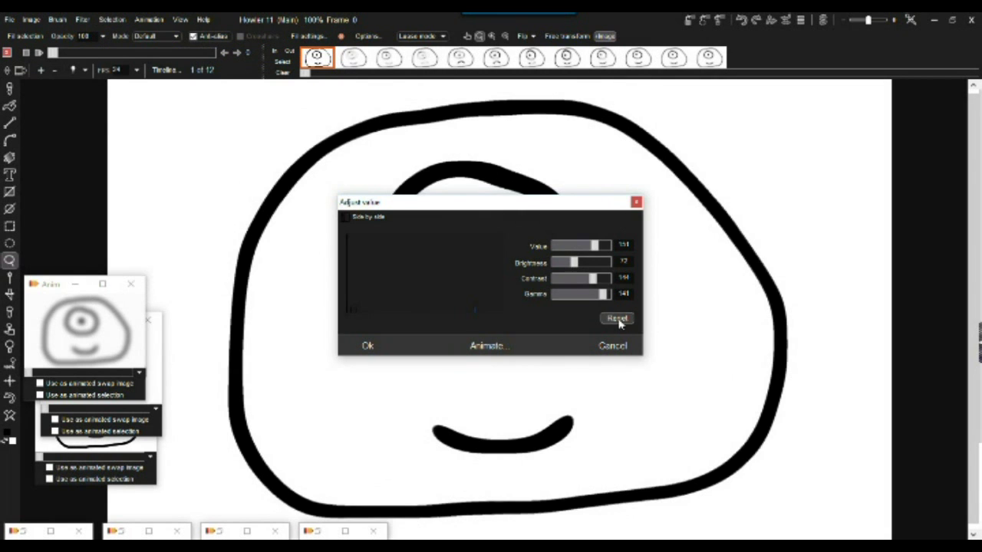
{"action": "left_click", "coordinate": [617, 318]}
{"action": "mouse_move", "coordinate": [500, 207]}
{"action": "left_mouse_down"}
{"action": "mouse_move", "coordinate": [239, 142]}
{"action": "mouse_move", "coordinate": [218, 128]}
{"action": "left_mouse_up"}
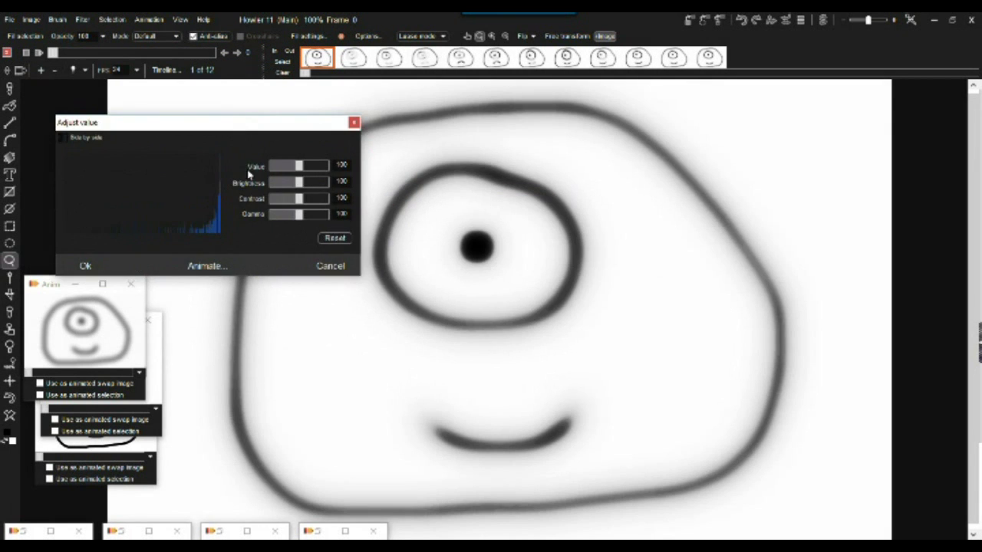
{"action": "mouse_move", "coordinate": [302, 167]}
{"action": "left_mouse_down"}
{"action": "mouse_move", "coordinate": [320, 167]}
{"action": "mouse_move", "coordinate": [304, 169]}
{"action": "mouse_move", "coordinate": [316, 201]}
{"action": "left_mouse_up"}
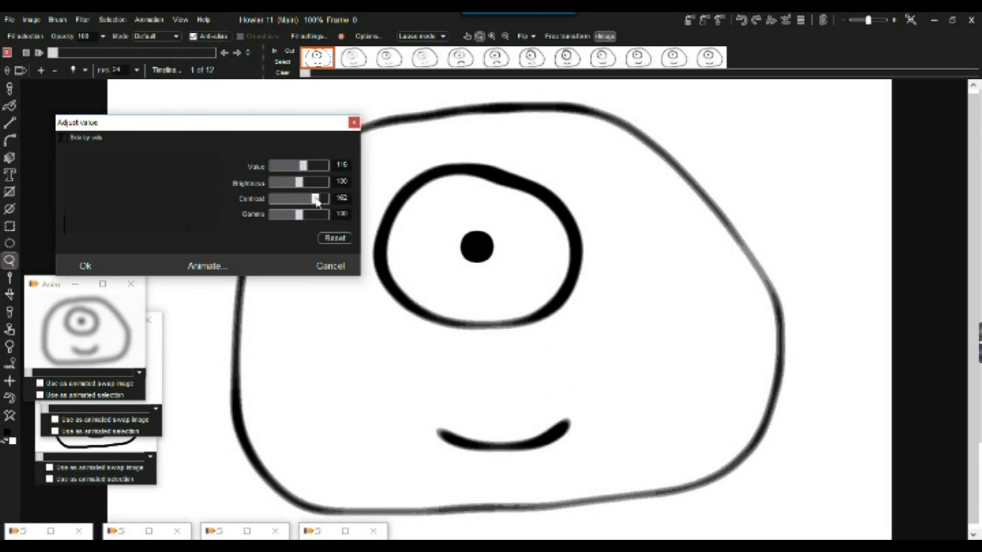
{"action": "left_click", "coordinate": [204, 267]}
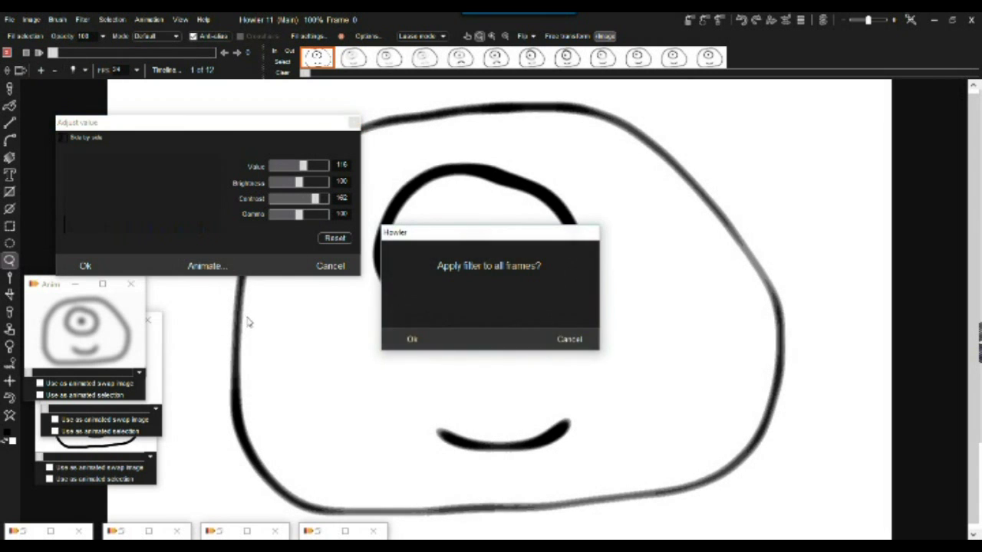
{"action": "left_click", "coordinate": [413, 340]}
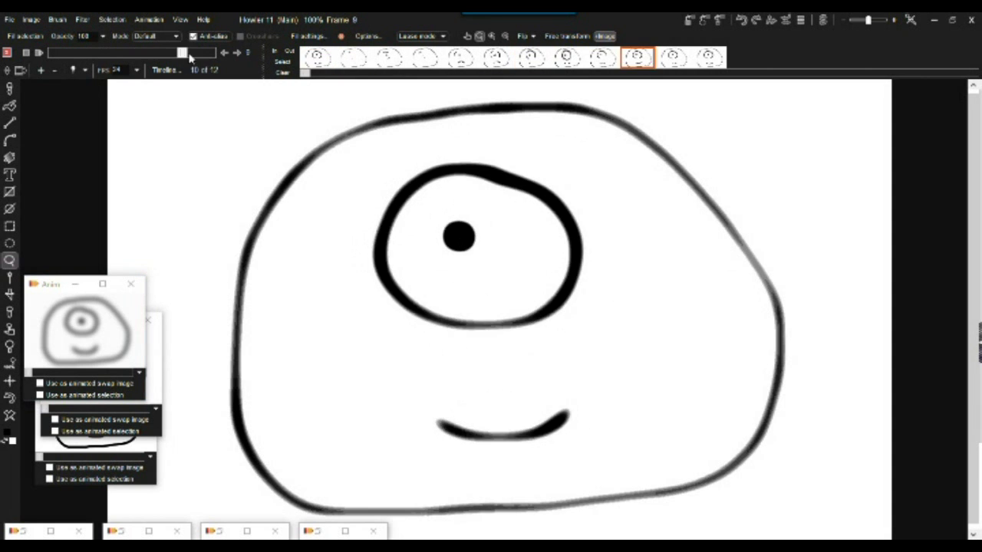
- Apply a Threshold of 173 to all frames, previewing it on the seventh frame, to turn the lines pure black and white
{"action": "left_click_drag", "start_coordinate": [119, 57], "coordinate": [142, 58]}
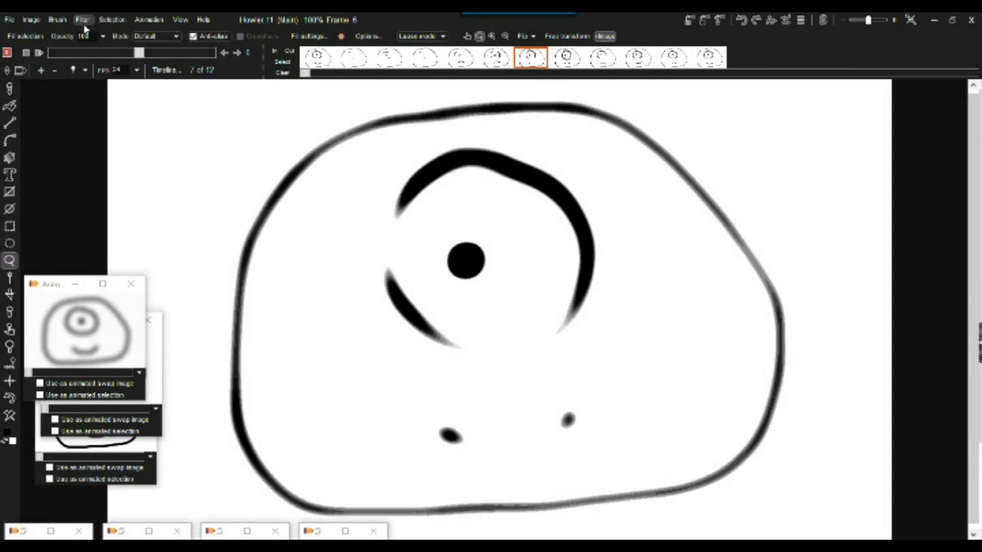
{"action": "left_click", "coordinate": [83, 20]}
{"action": "mouse_move", "coordinate": [115, 46]}
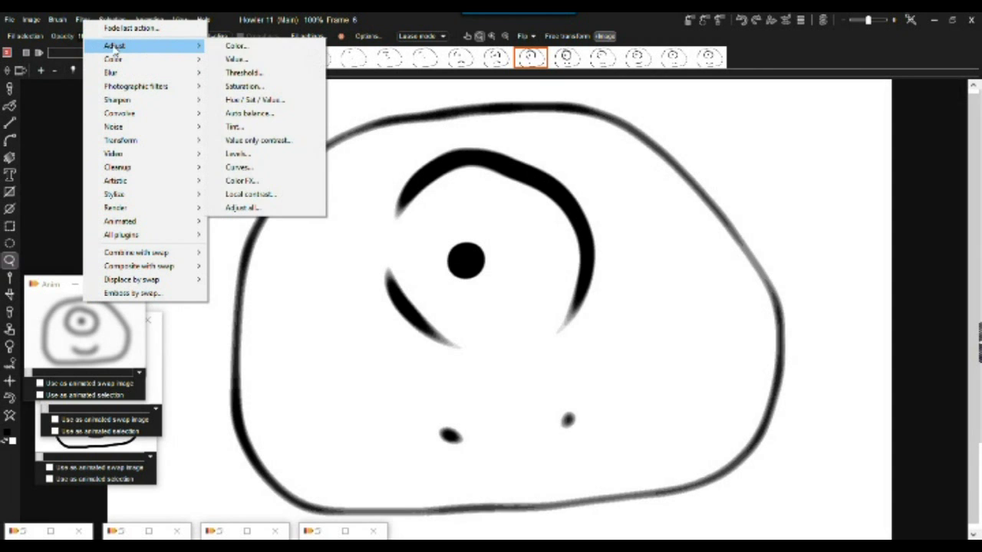
{"action": "left_click", "coordinate": [243, 72]}
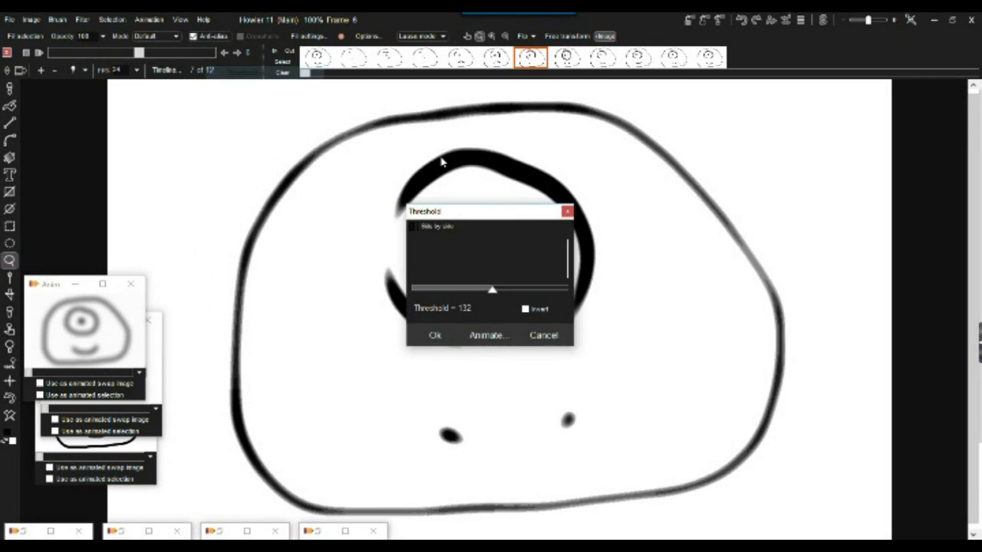
{"action": "left_click_drag", "start_coordinate": [492, 294], "coordinate": [517, 292]}
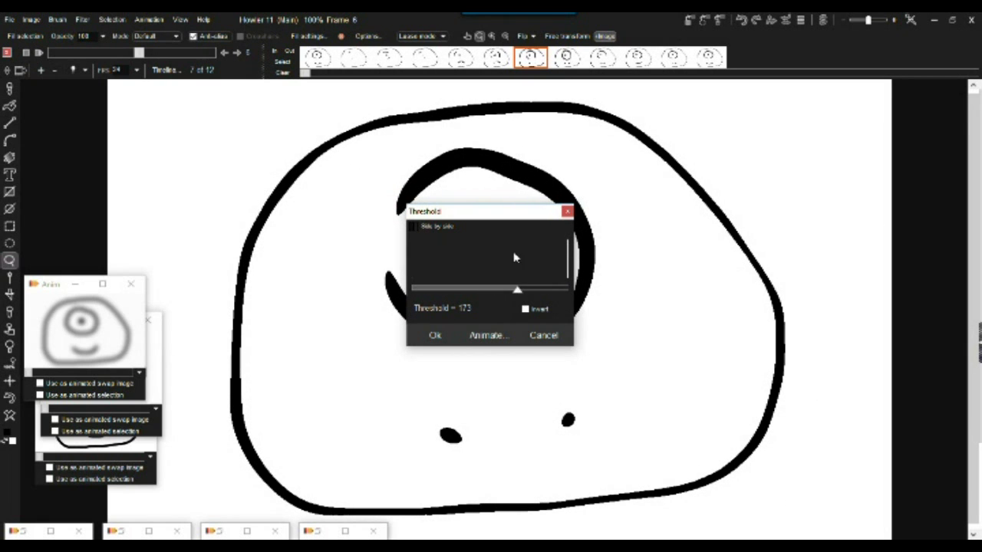
{"action": "left_click_drag", "start_coordinate": [500, 213], "coordinate": [290, 158]}
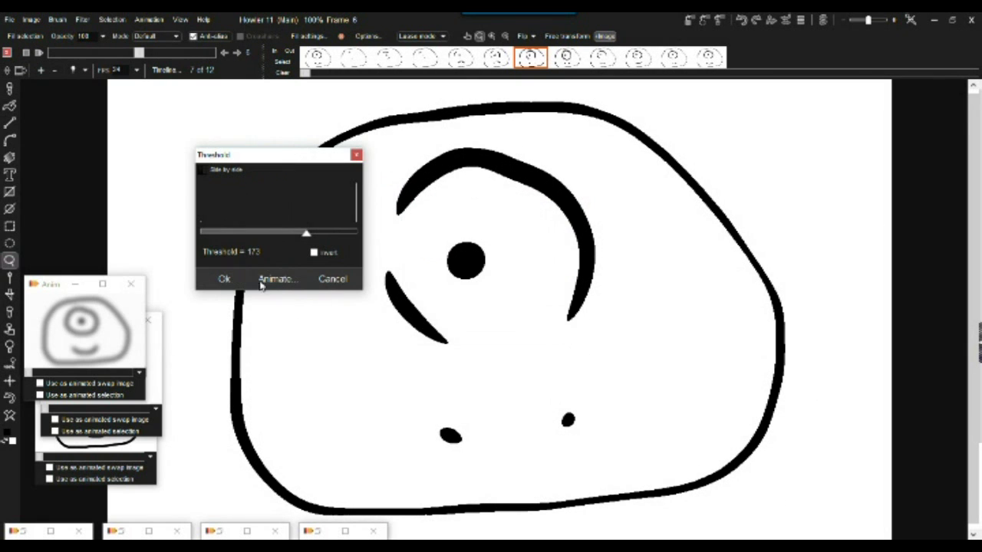
{"action": "left_click", "coordinate": [292, 281]}
{"action": "left_click", "coordinate": [412, 340]}
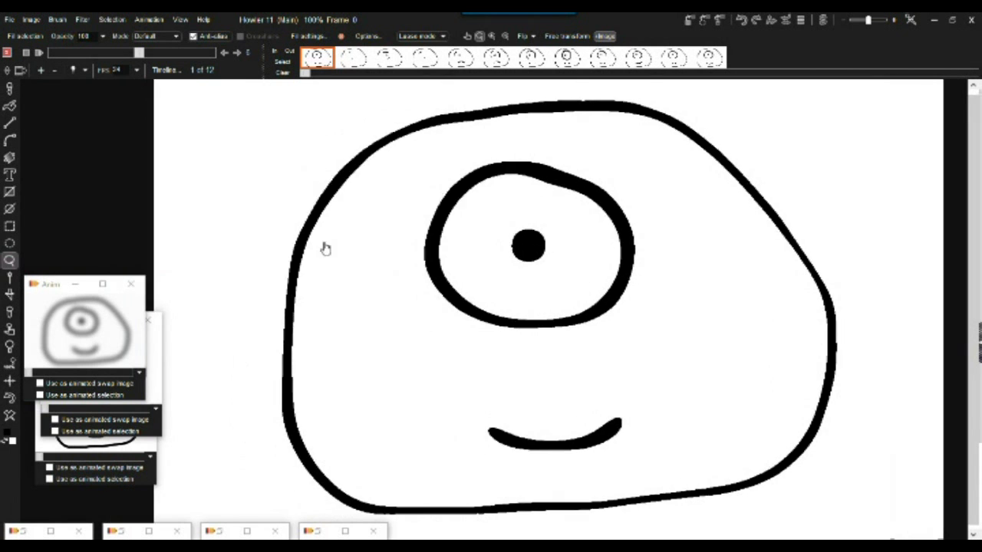
{"action": "scroll", "coordinate": [355, 252], "scroll_direction": "up", "scroll_amount": 5}
{"action": "scroll", "coordinate": [489, 261], "scroll_direction": "down", "scroll_amount": 5}
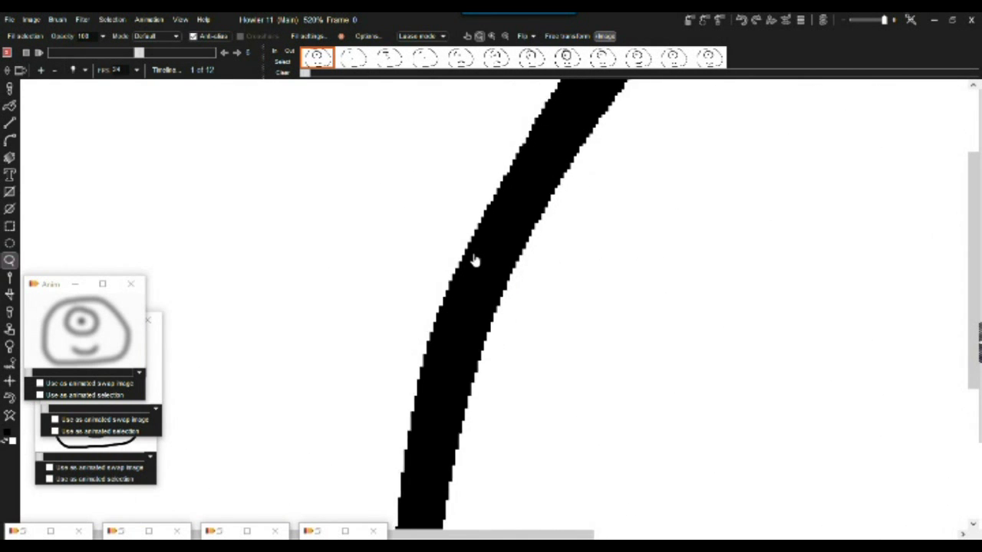
{"action": "scroll", "coordinate": [480, 263], "scroll_direction": "down", "scroll_amount": 2}
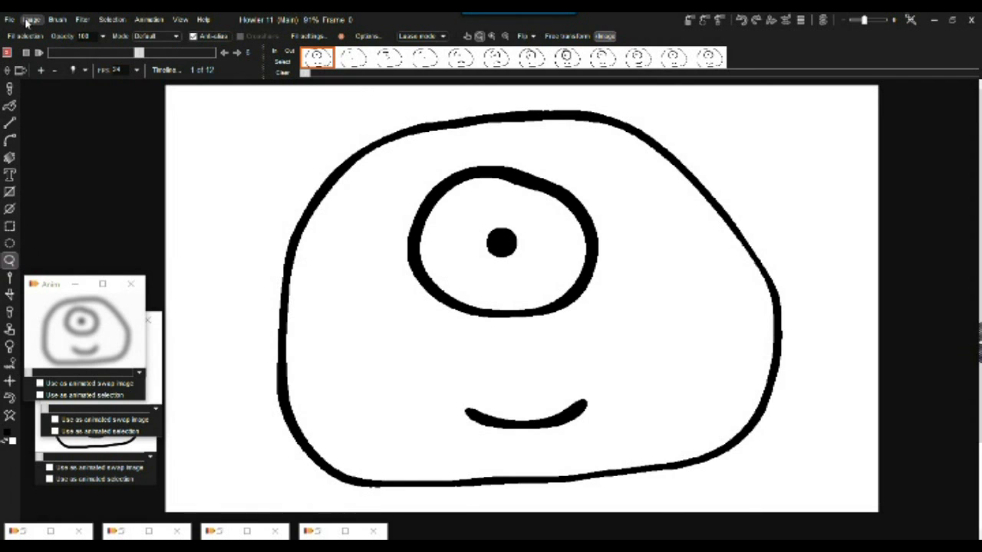
- Resample the animation at 1280 × 768 using Bi-cubic+ scaling
{"action": "left_click", "coordinate": [32, 21]}
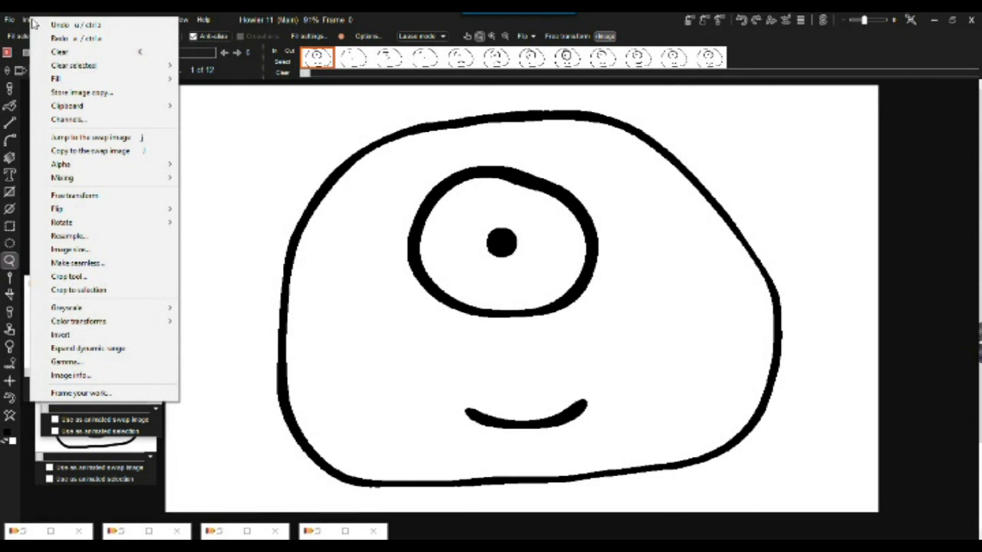
{"action": "left_click", "coordinate": [96, 240]}
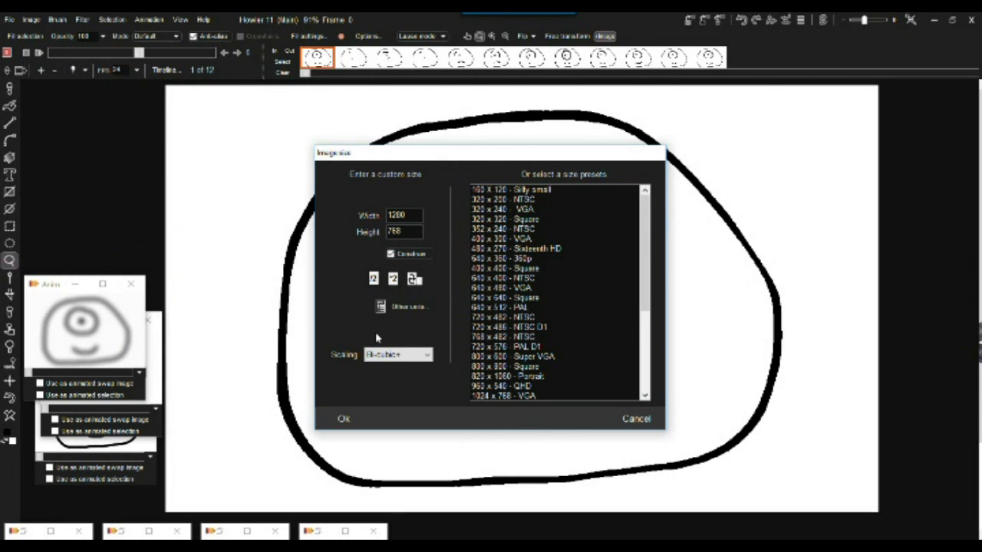
{"action": "left_click", "coordinate": [343, 420]}
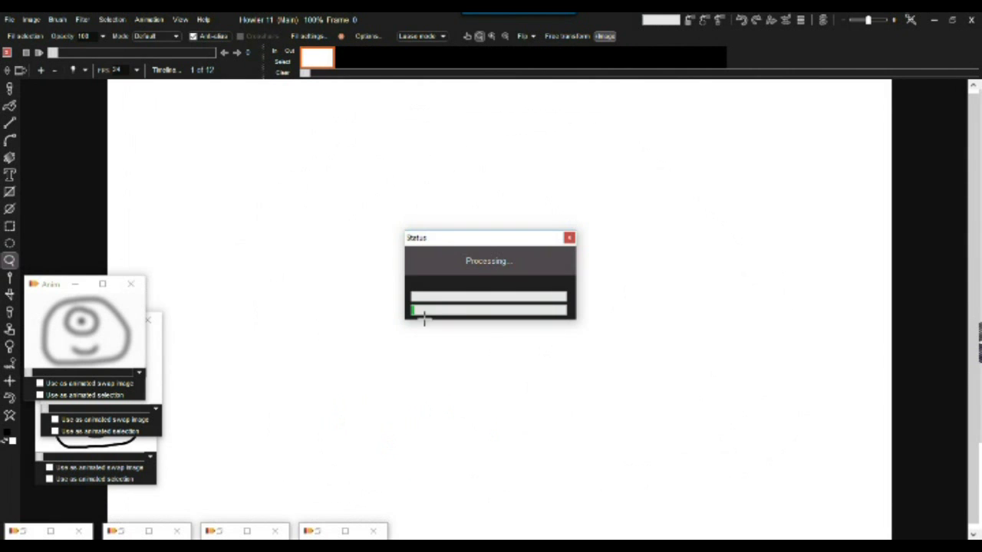
- Resample the animation to 640 × 384 with Bi-cubic+ scaling and scrub through its frames to the last one
{"action": "left_click", "coordinate": [31, 19]}
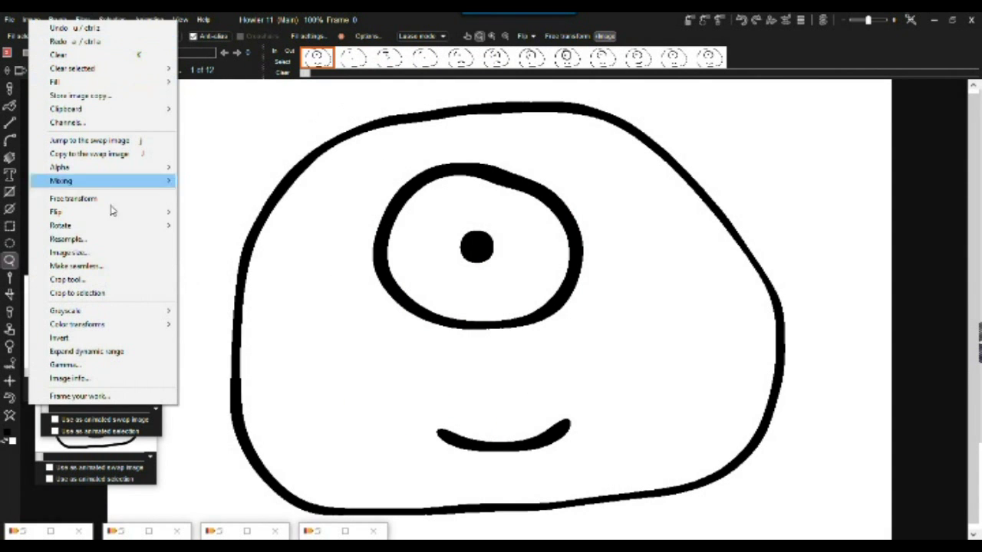
{"action": "left_click", "coordinate": [96, 244]}
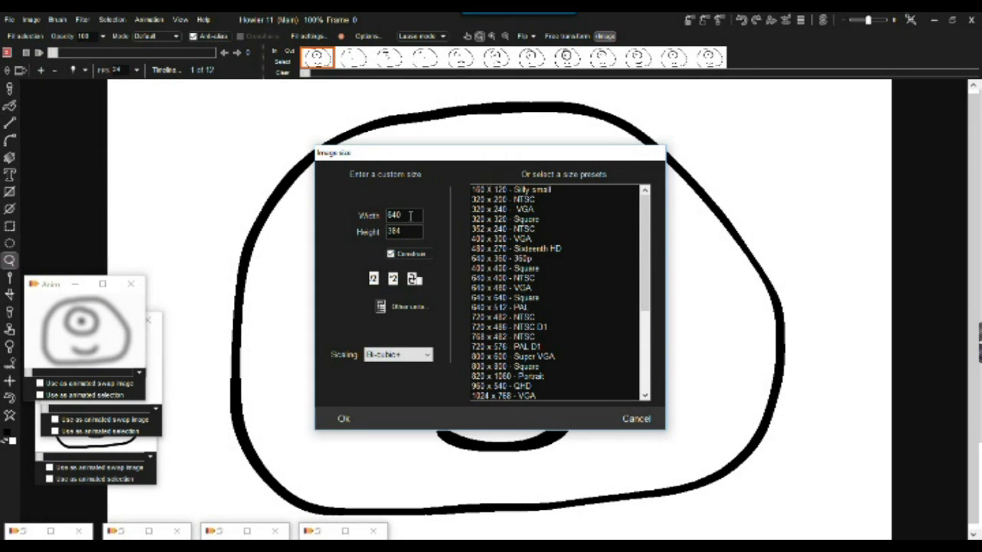
{"action": "left_click", "coordinate": [344, 418]}
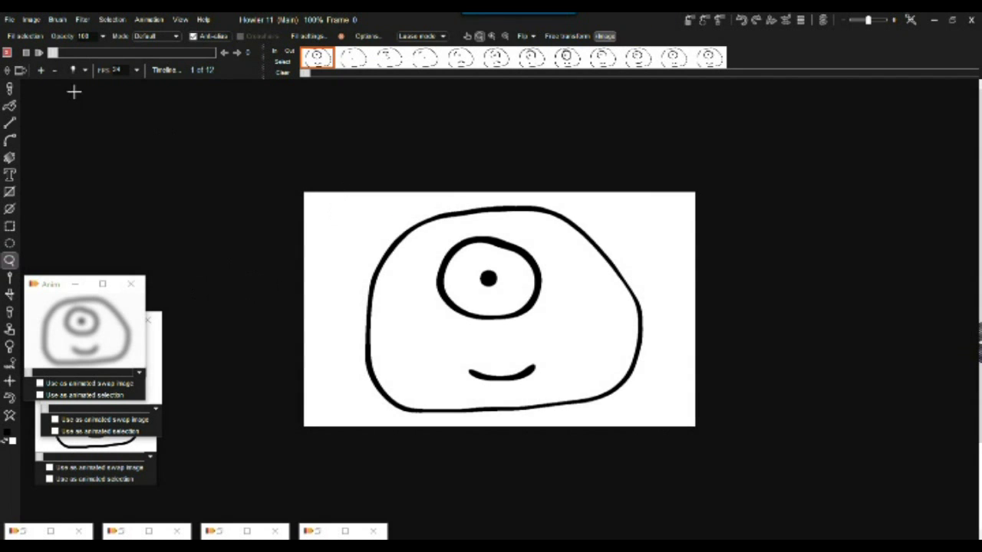
{"action": "left_click", "coordinate": [38, 53]}
{"action": "left_click_drag", "start_coordinate": [53, 52], "coordinate": [211, 52]}
- Move the stored blurred animation aside and restore the stored sharp-line animation beneath it, replacing the current one
{"action": "left_click_drag", "start_coordinate": [62, 284], "coordinate": [80, 158]}
{"action": "double_click", "coordinate": [101, 358]}
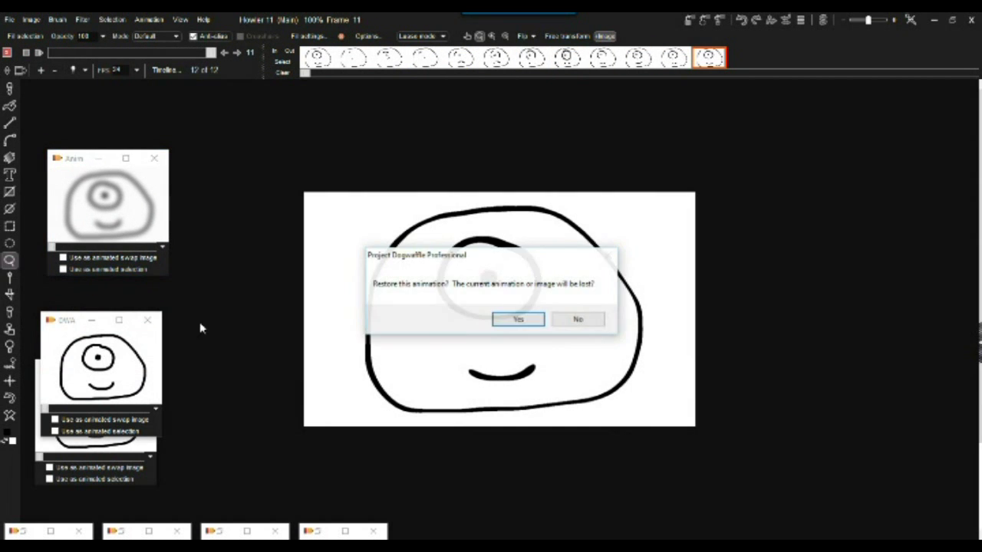
{"action": "left_click", "coordinate": [518, 314]}
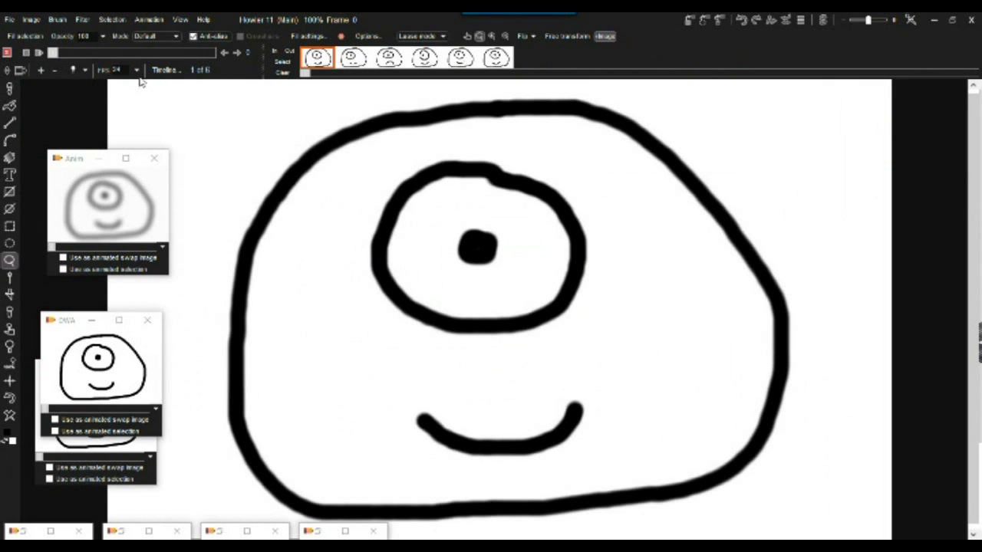
- Resample the animation to a width of 512 pixels with constrained proportions turned off, and play it back
{"action": "left_click_drag", "start_coordinate": [66, 54], "coordinate": [152, 52]}
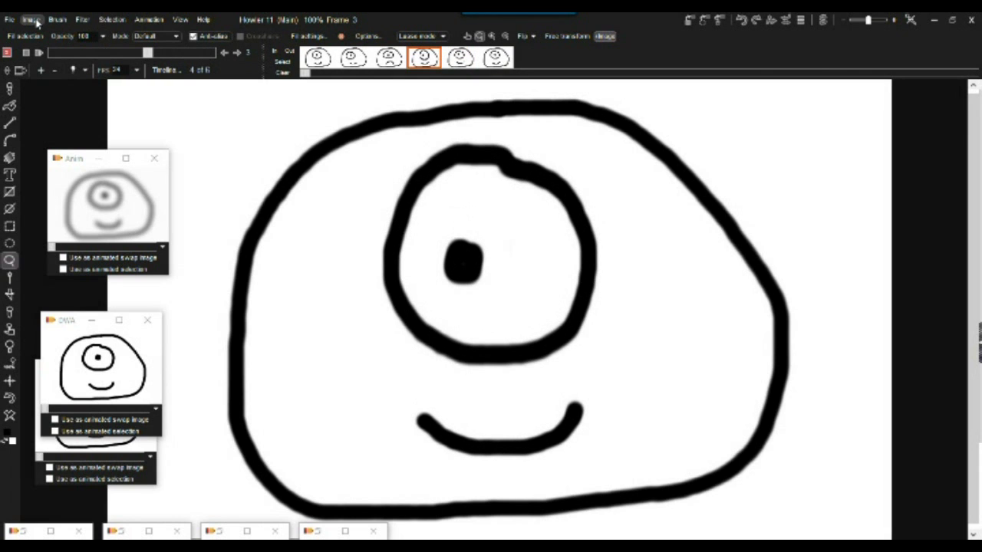
{"action": "scroll", "coordinate": [516, 226], "scroll_direction": "down", "scroll_amount": 1}
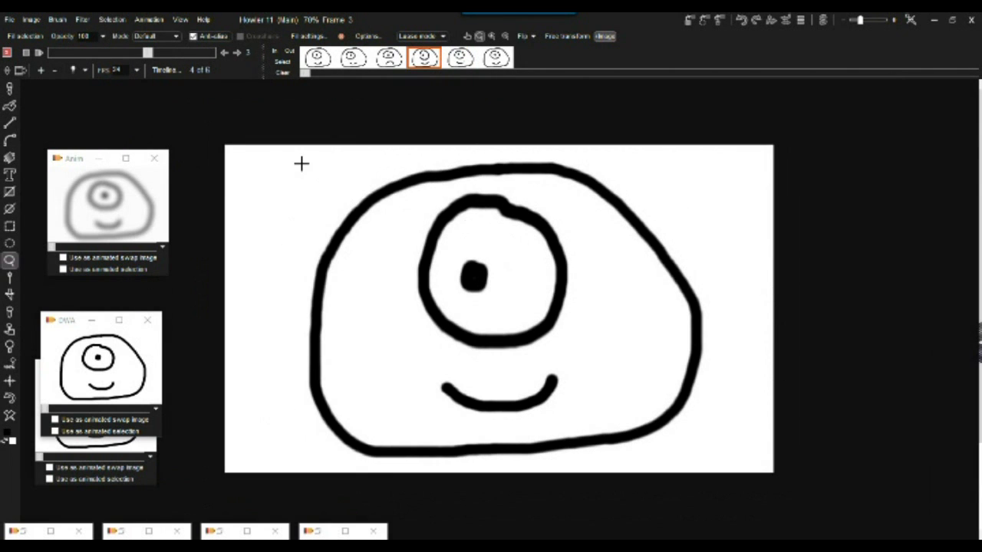
{"action": "left_click", "coordinate": [31, 19]}
{"action": "left_click", "coordinate": [70, 251]}
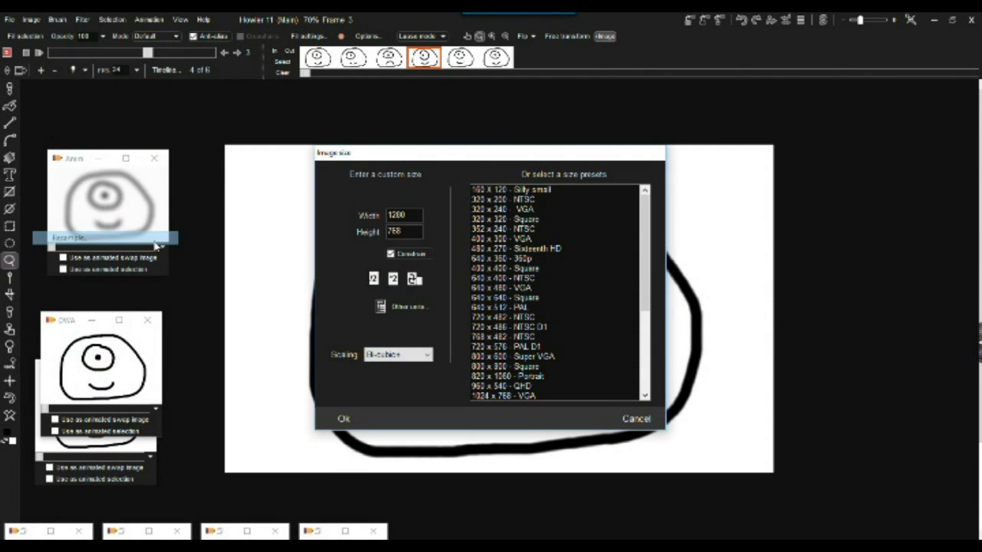
{"action": "double_click", "coordinate": [418, 216]}
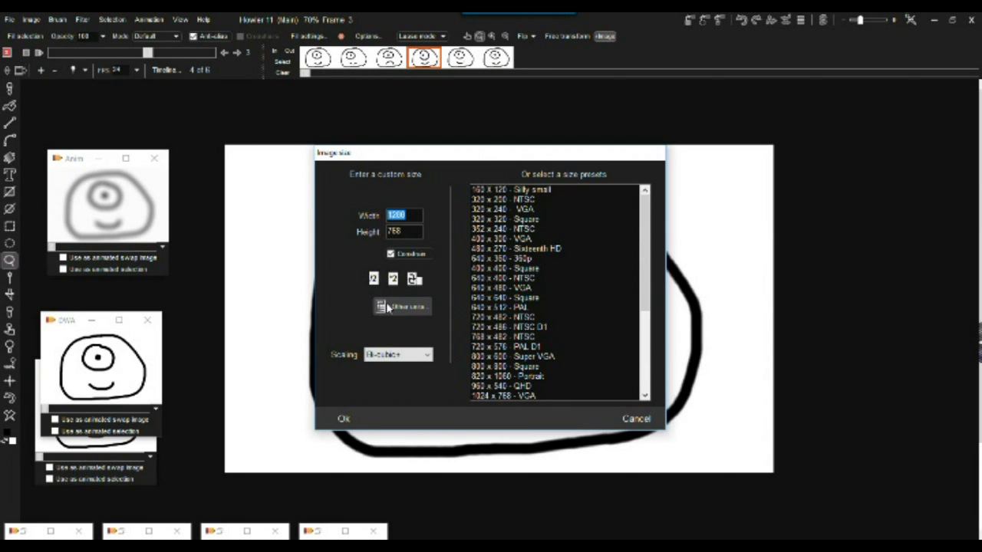
{"action": "type", "text": "5"}
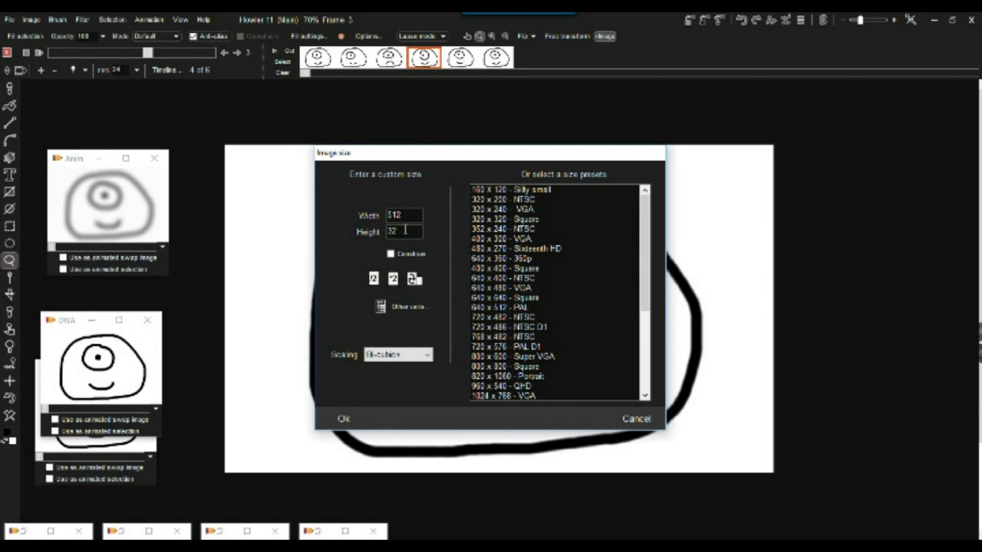
{"action": "left_click", "coordinate": [345, 418]}
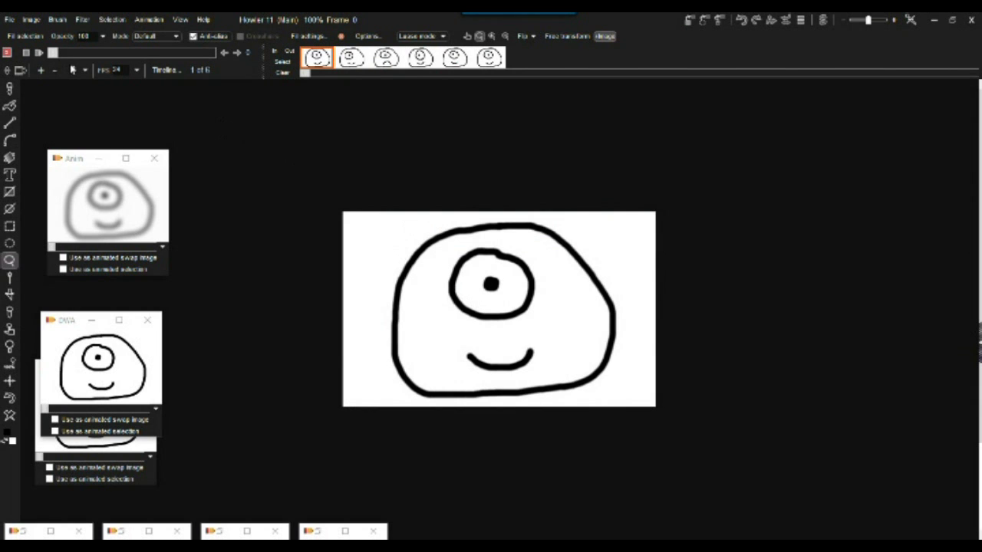
{"action": "key", "text": "space"}
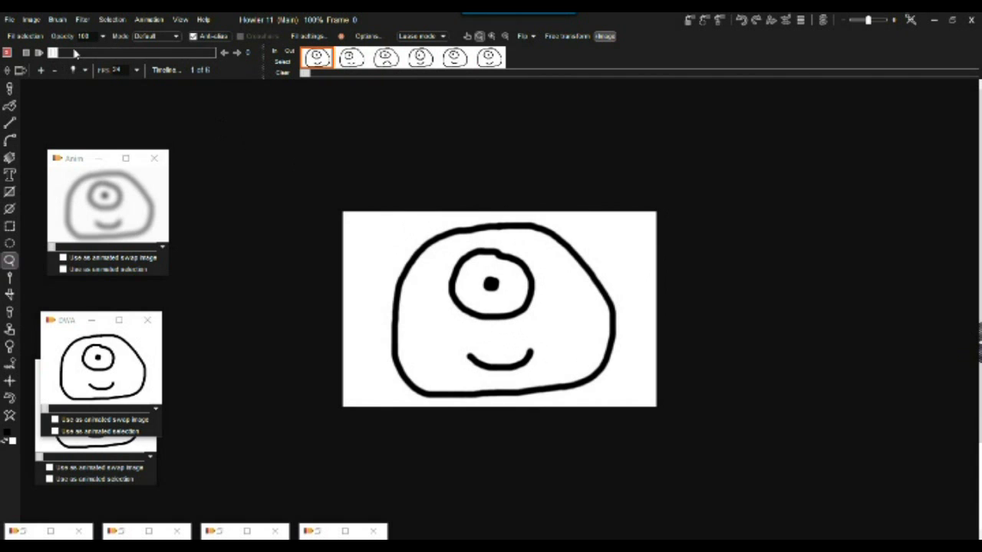
- Minimize the three floating animation copy windows that lie over the workspace
{"action": "left_click", "coordinate": [98, 159]}
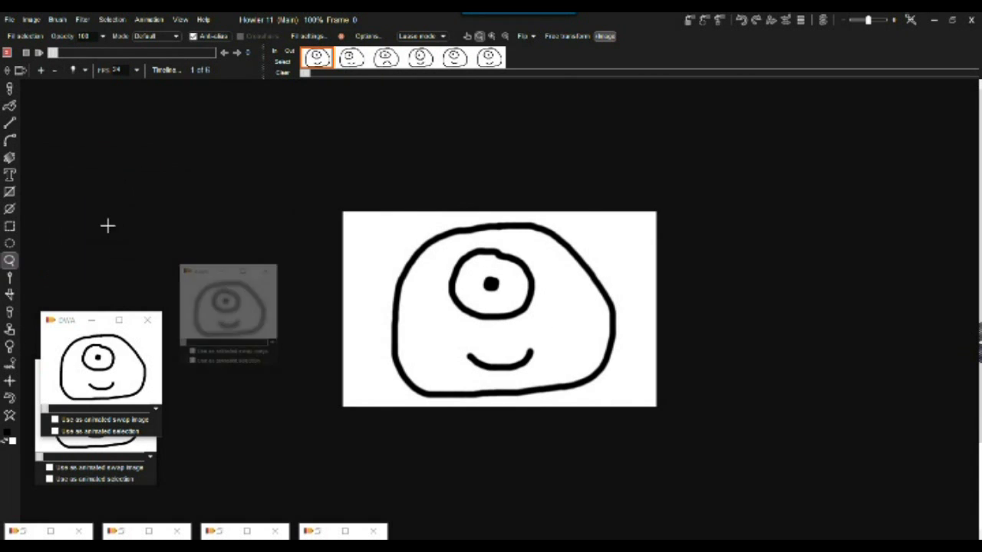
{"action": "left_click", "coordinate": [92, 324]}
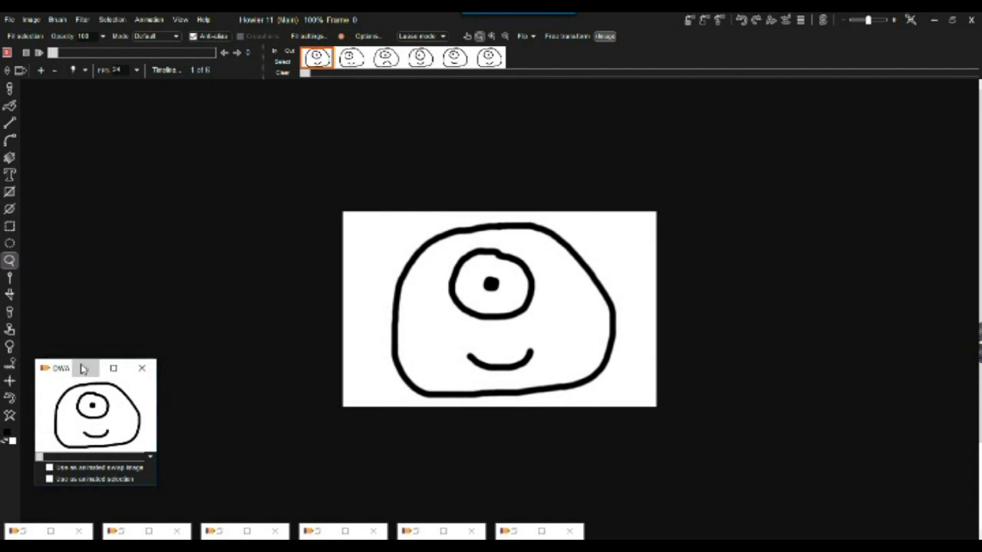
{"action": "left_click", "coordinate": [86, 368]}
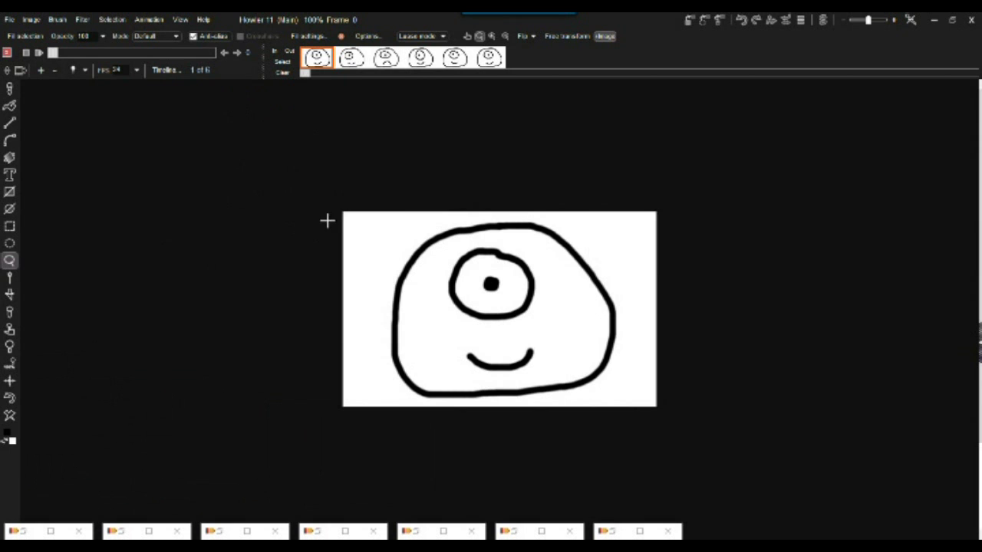
- Time-stretch the face animation to 9 frames with frame blending enabled
{"action": "scroll", "coordinate": [327, 221], "scroll_direction": "up", "scroll_amount": 1}
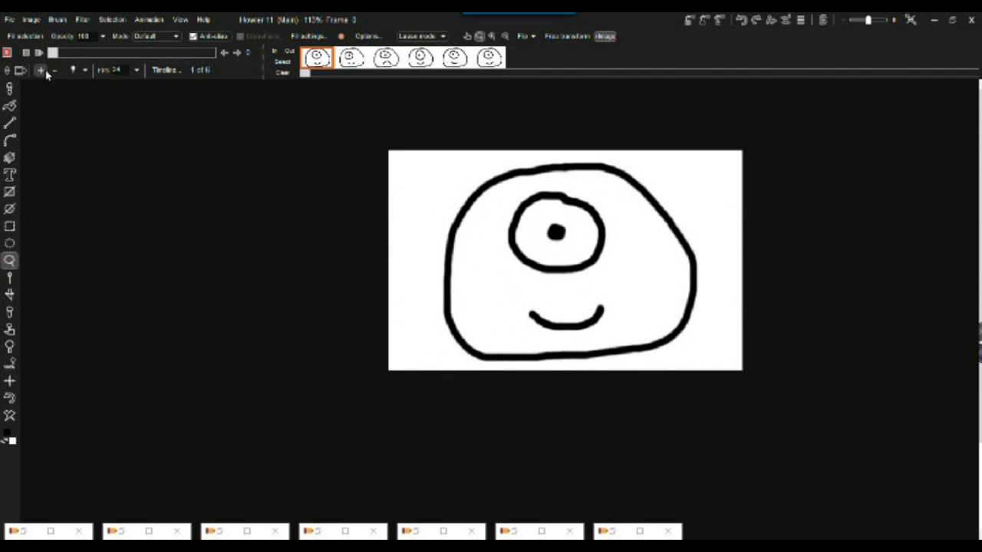
{"action": "left_click_drag", "start_coordinate": [66, 55], "coordinate": [102, 50]}
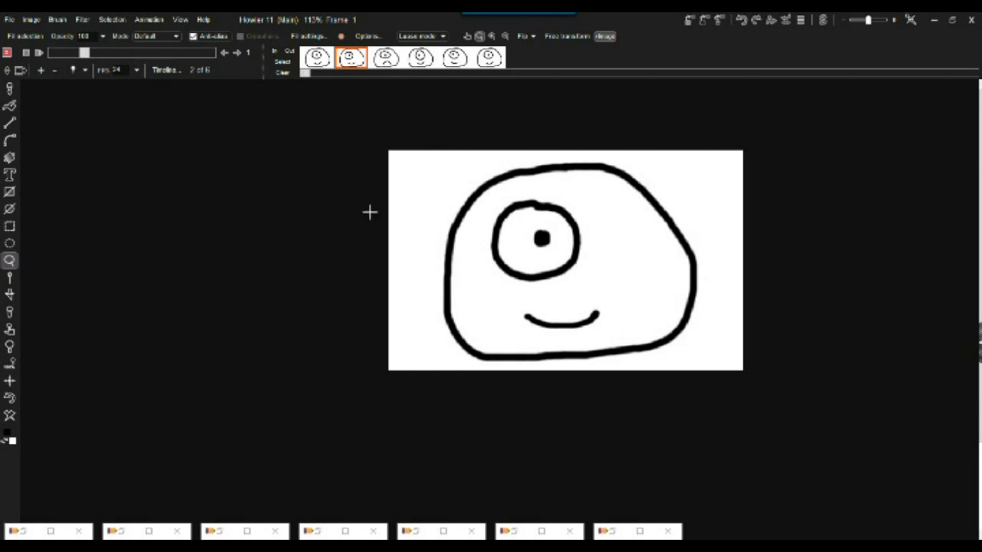
{"action": "left_click", "coordinate": [82, 19]}
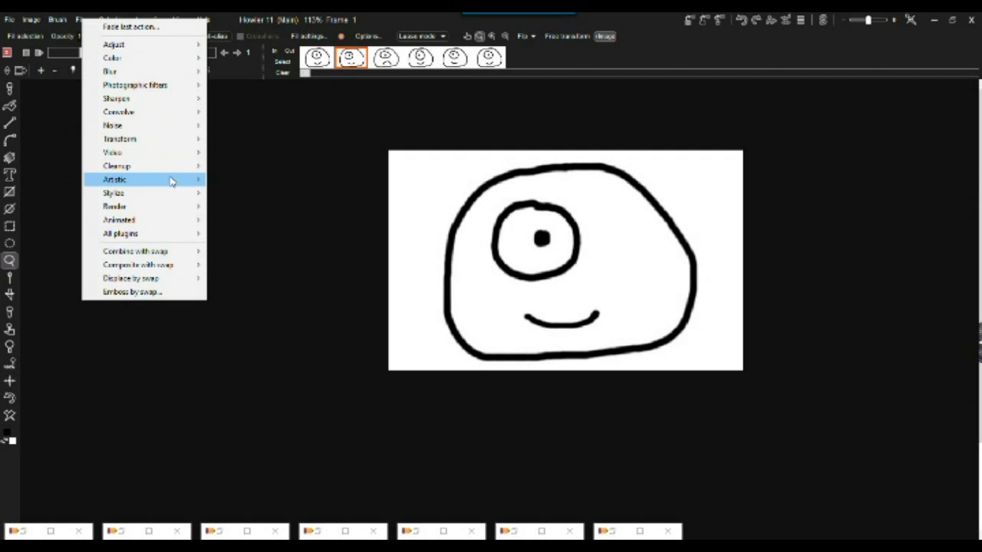
{"action": "right_click", "coordinate": [432, 54]}
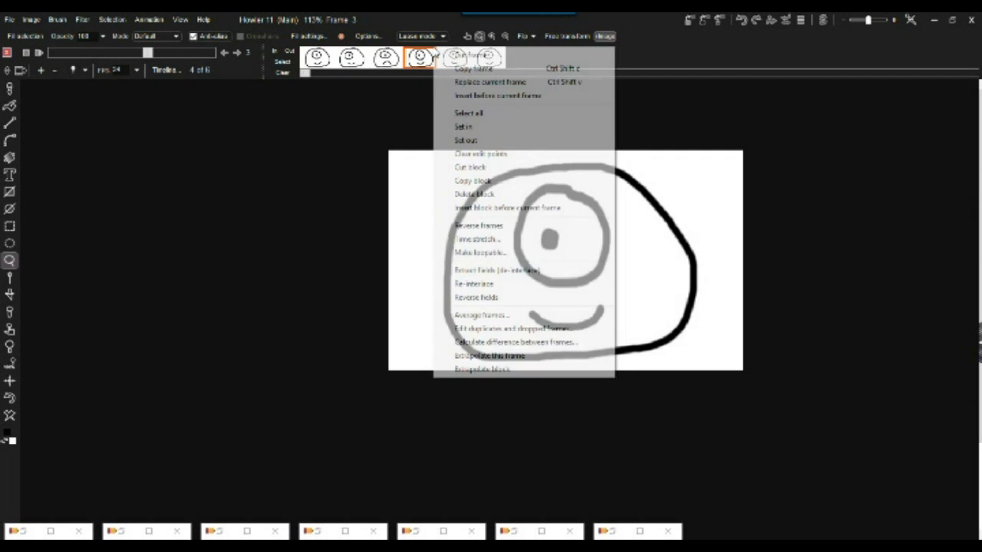
{"action": "left_click", "coordinate": [474, 239]}
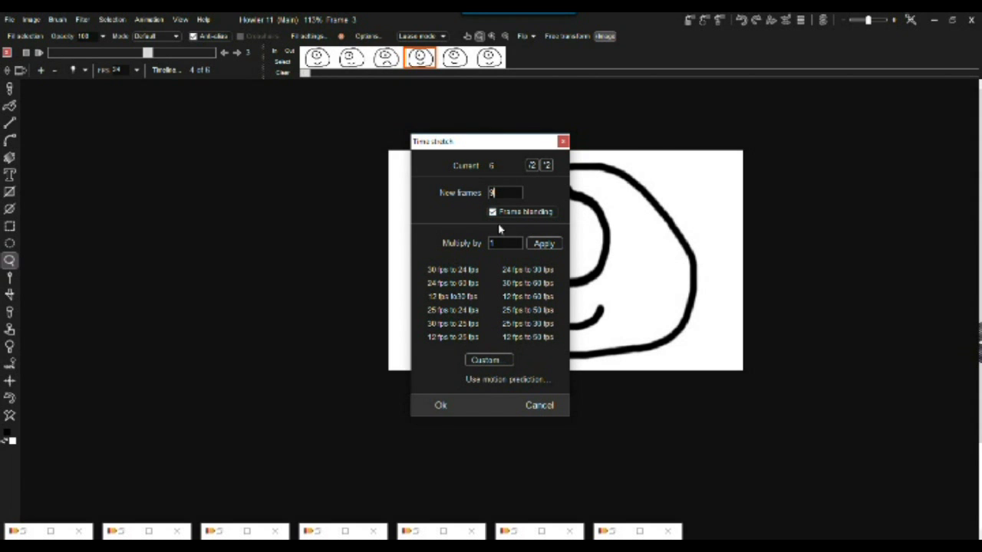
{"action": "left_click", "coordinate": [439, 405]}
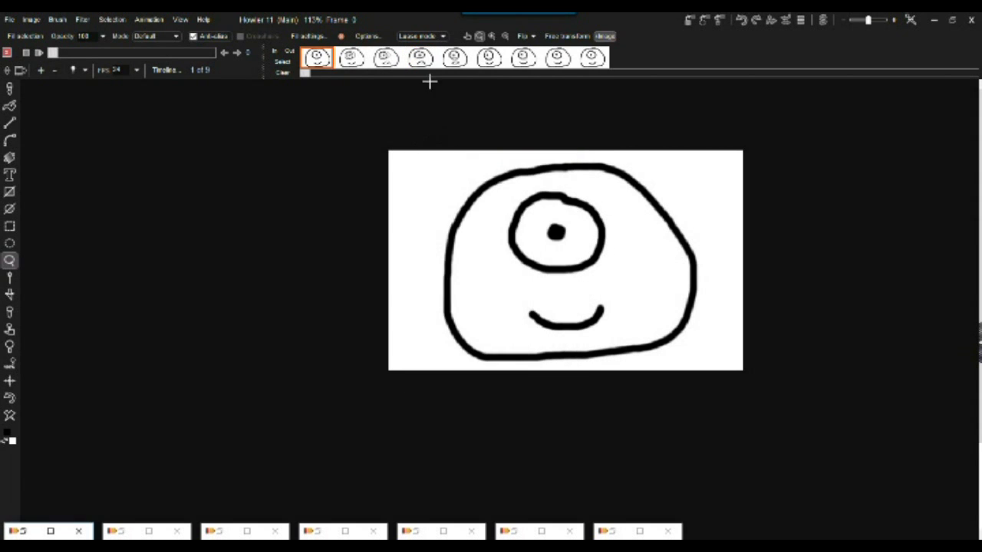
- Time-stretch the animation to 15 frames, keeping frame blending enabled
{"action": "right_click", "coordinate": [424, 58]}
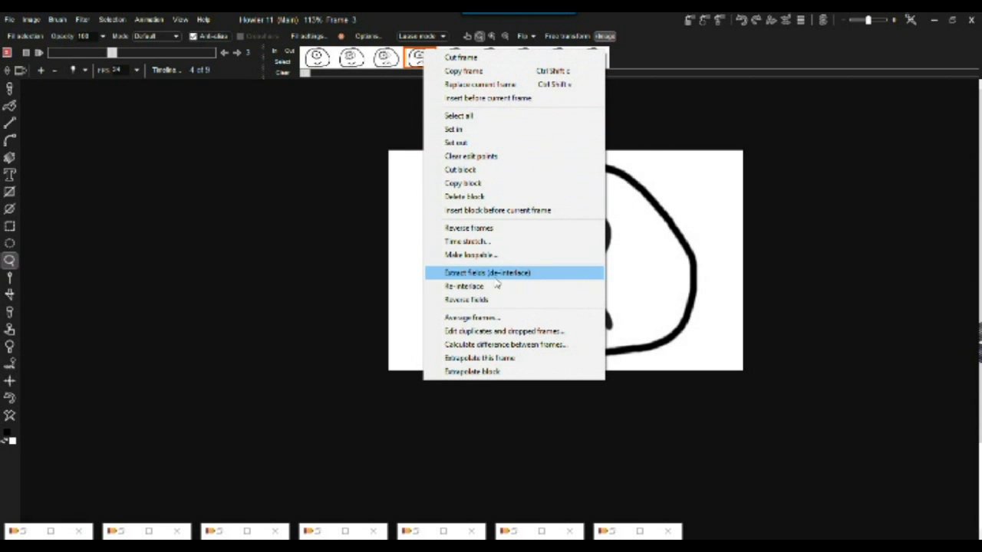
{"action": "left_click", "coordinate": [480, 244]}
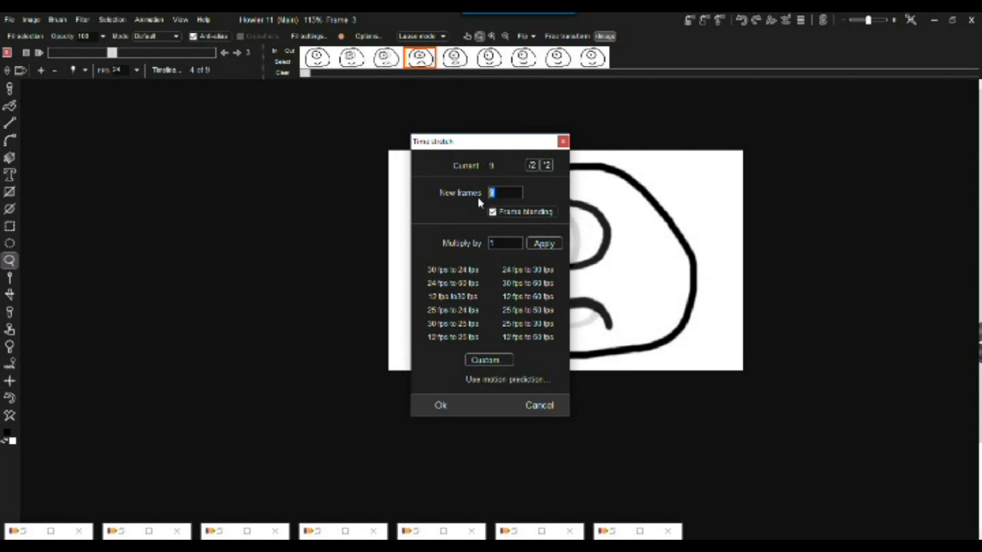
{"action": "type", "text": "15"}
{"action": "left_click", "coordinate": [445, 407]}
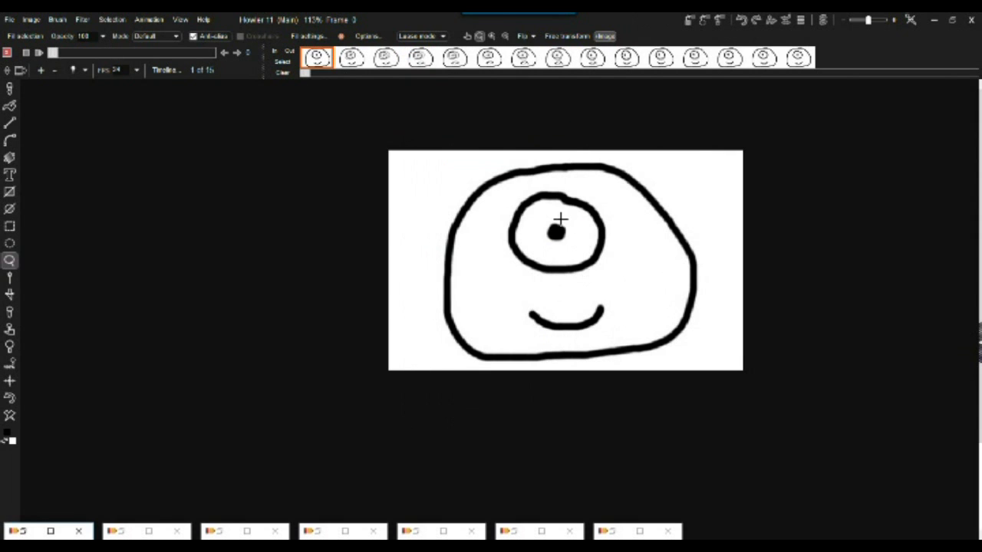
- Time-stretch the animation to 30 frames with frame blending and play the result
{"action": "right_click", "coordinate": [484, 57]}
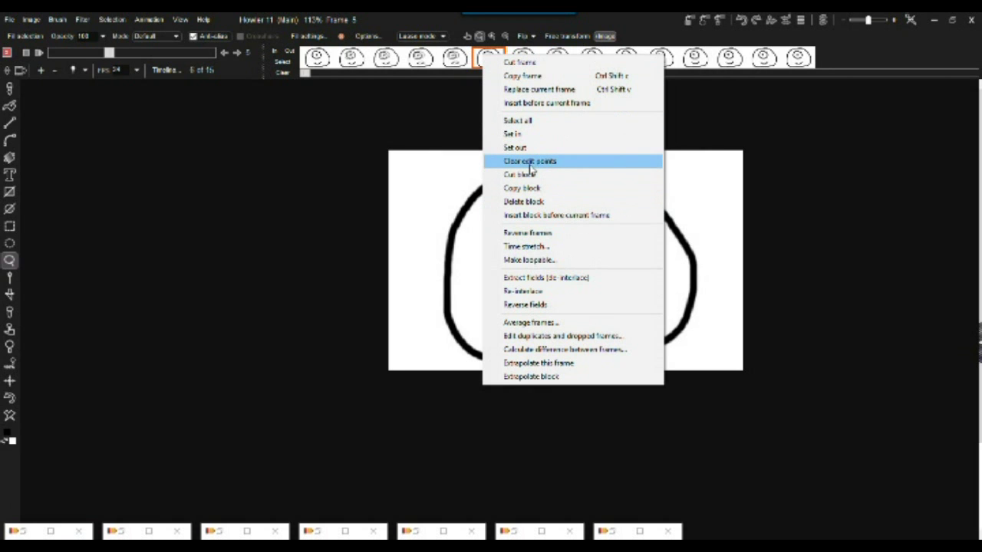
{"action": "left_click", "coordinate": [541, 247]}
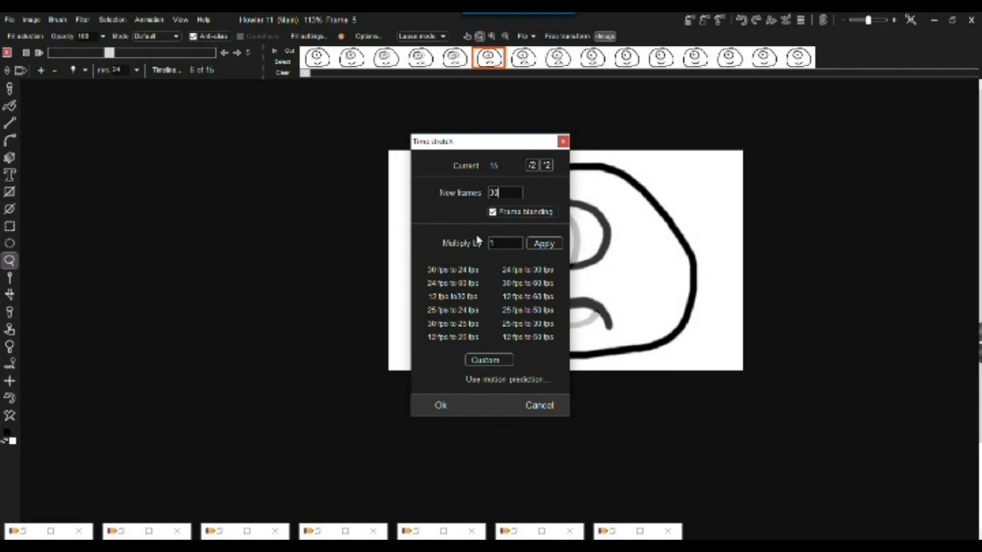
{"action": "left_click", "coordinate": [453, 415]}
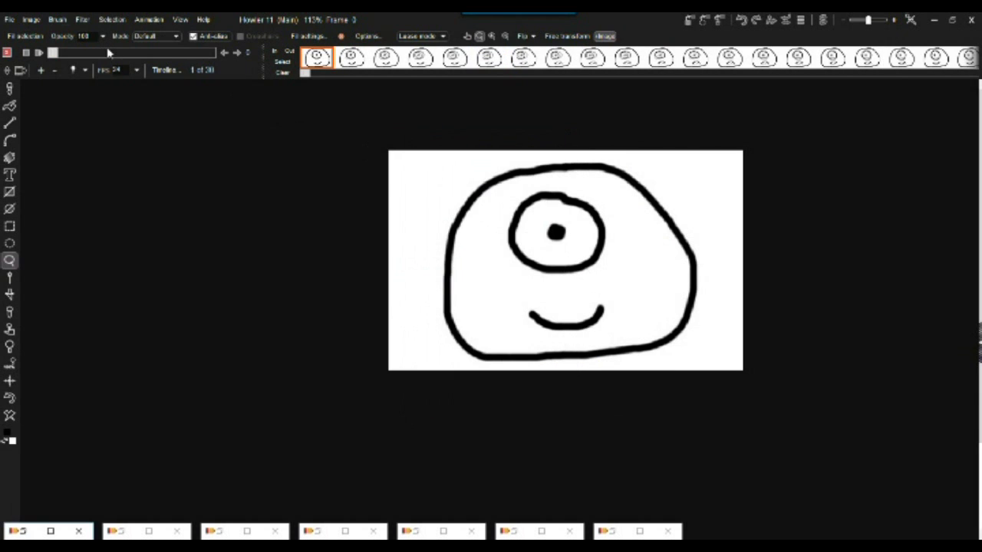
{"action": "key", "text": "space"}
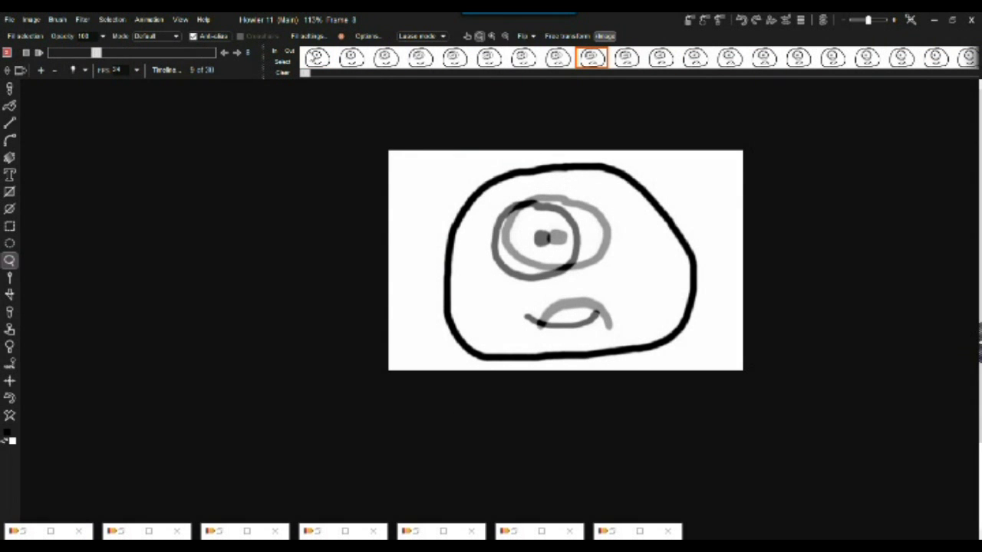
- Apply a Gaussian blur at level 40 with the Approximate algorithm to every frame of the animation
{"action": "left_click", "coordinate": [82, 20]}
{"action": "mouse_move", "coordinate": [138, 141]}
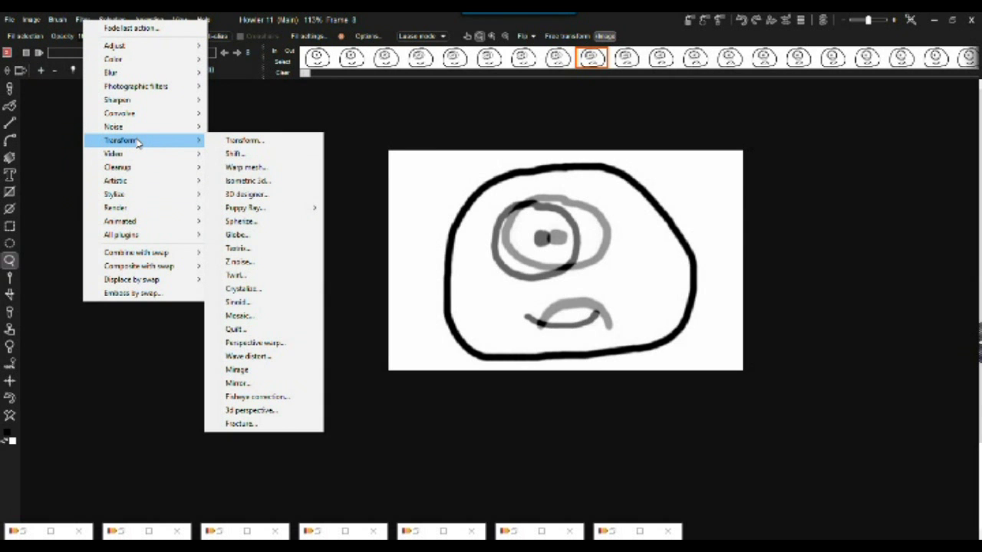
{"action": "mouse_move", "coordinate": [135, 77]}
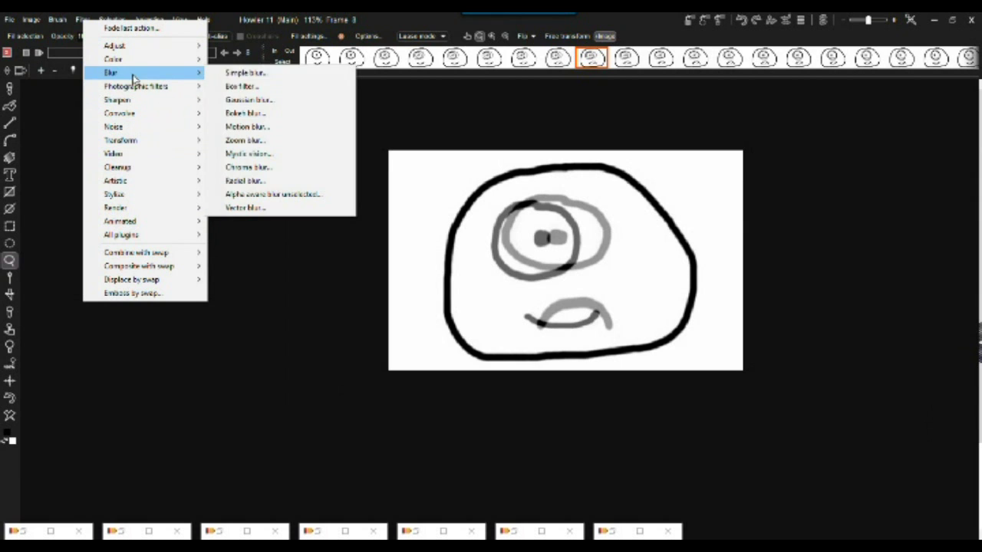
{"action": "left_click", "coordinate": [249, 101]}
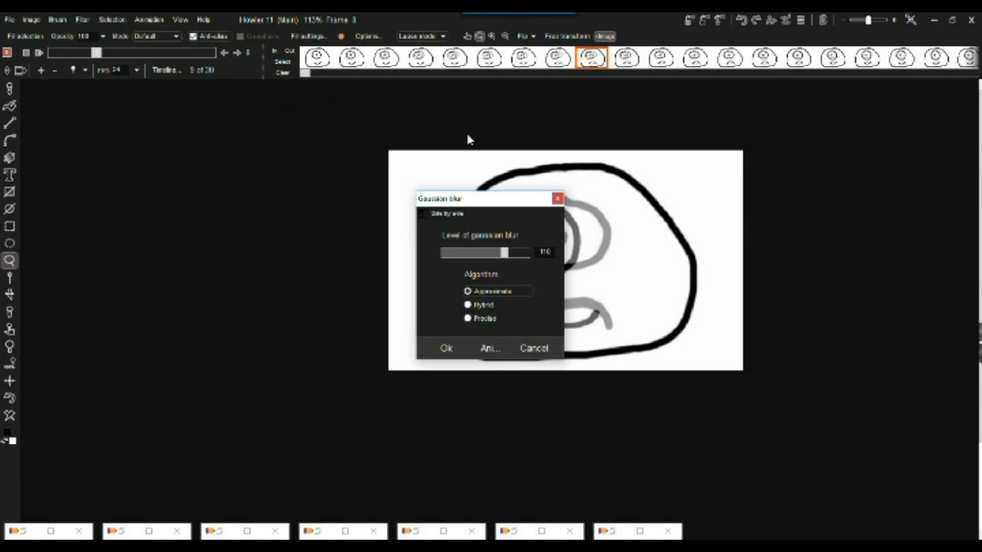
{"action": "left_click_drag", "start_coordinate": [511, 264], "coordinate": [466, 258]}
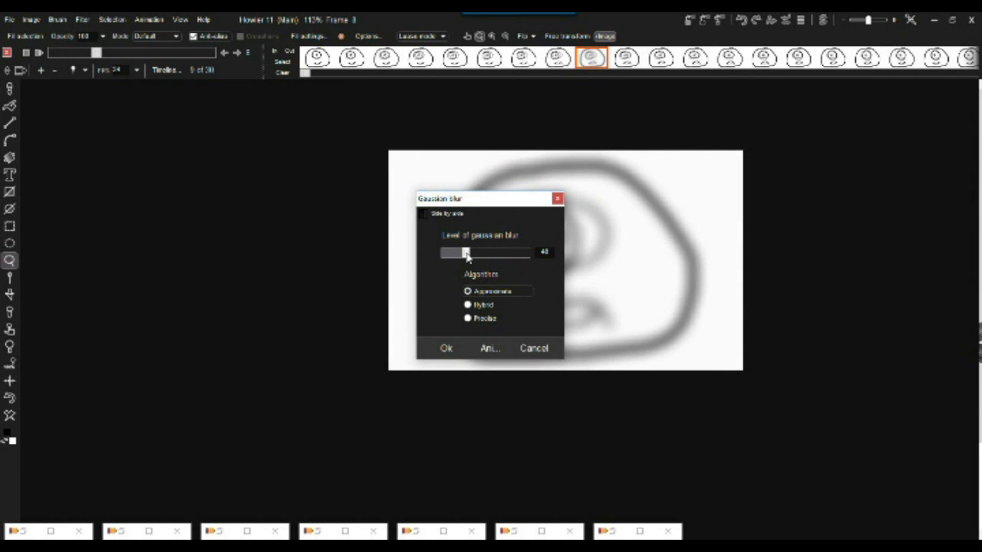
{"action": "left_click", "coordinate": [493, 348]}
{"action": "left_click", "coordinate": [414, 340]}
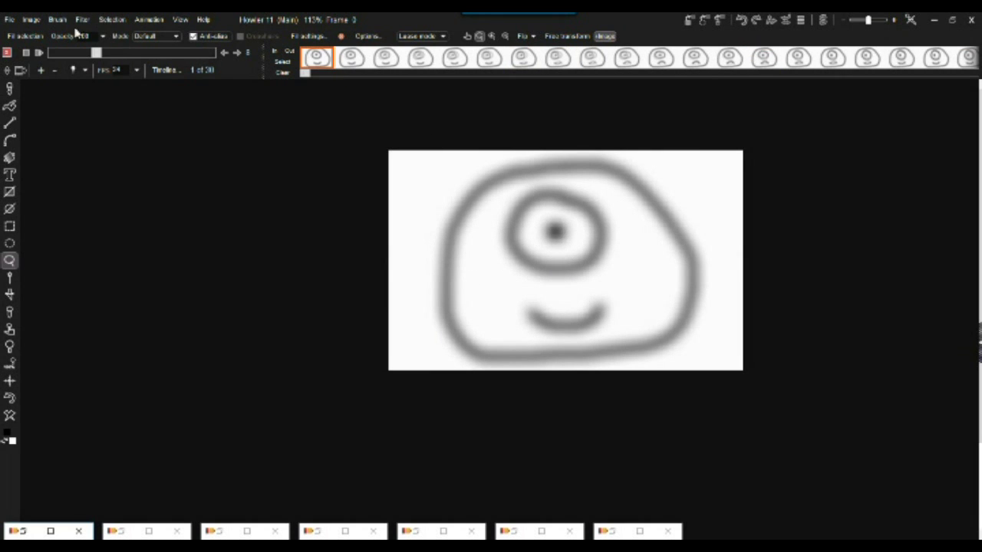
- Expand the dynamic range of the blurred drawing across all frames of the animation
{"action": "left_click", "coordinate": [30, 19]}
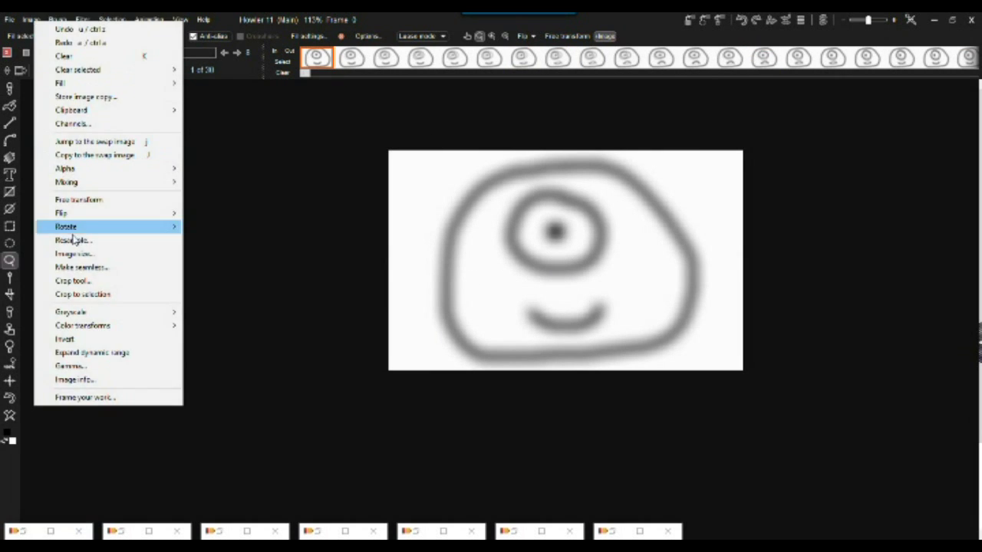
{"action": "left_click", "coordinate": [106, 353]}
{"action": "left_click", "coordinate": [427, 341]}
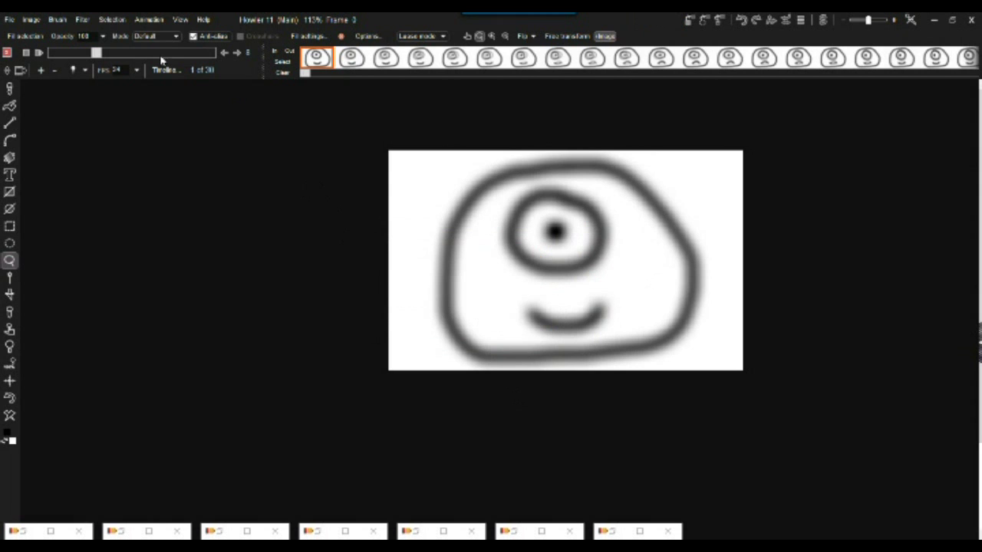
- Adjust the value across all frames from reset settings, raising contrast to about 150 and increasing gamma, with value and brightness at 100
{"action": "left_click", "coordinate": [87, 22]}
{"action": "mouse_move", "coordinate": [584, 59]}
{"action": "left_mouse_down"}
{"action": "mouse_move", "coordinate": [658, 59]}
{"action": "mouse_move", "coordinate": [555, 59]}
{"action": "mouse_move", "coordinate": [584, 63]}
{"action": "left_mouse_up"}
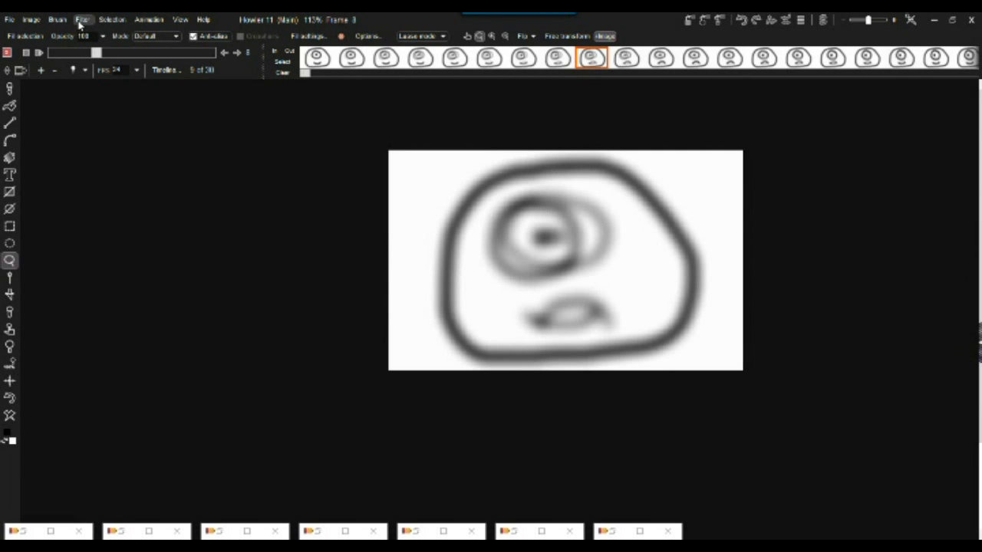
{"action": "left_click", "coordinate": [80, 20]}
{"action": "mouse_move", "coordinate": [128, 49]}
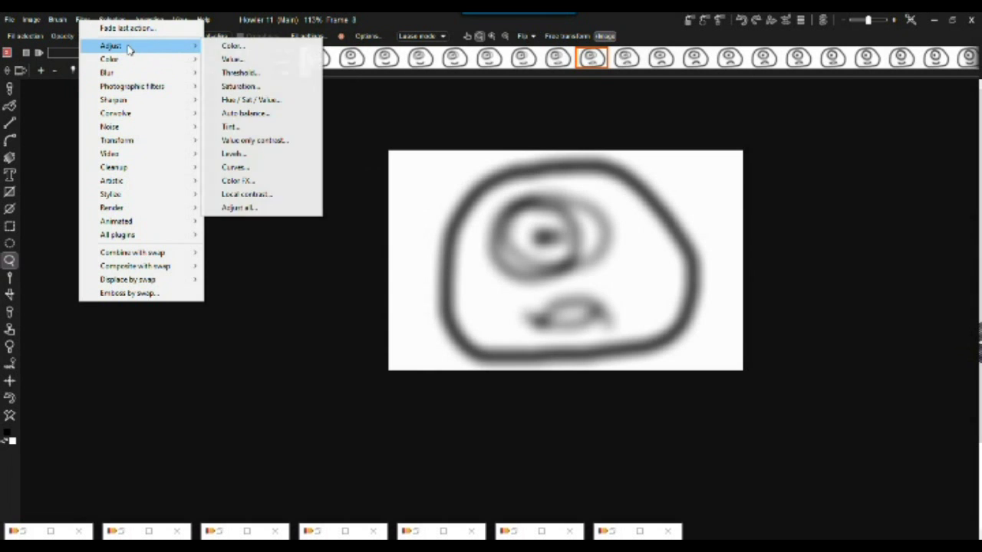
{"action": "left_click", "coordinate": [231, 59]}
{"action": "left_click_drag", "start_coordinate": [519, 209], "coordinate": [220, 142]}
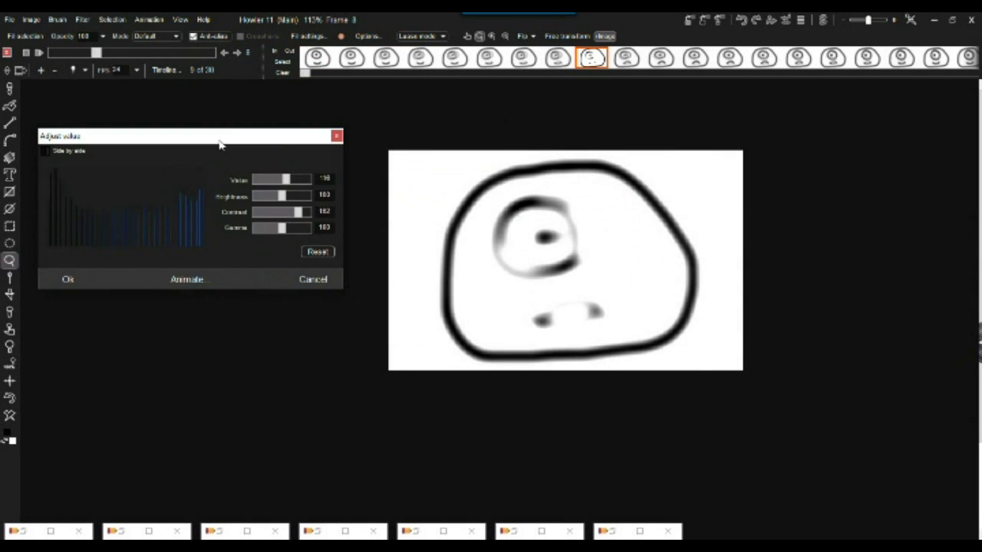
{"action": "left_click", "coordinate": [317, 251]}
{"action": "mouse_move", "coordinate": [290, 214]}
{"action": "left_mouse_down"}
{"action": "mouse_move", "coordinate": [300, 217]}
{"action": "mouse_move", "coordinate": [282, 226]}
{"action": "mouse_move", "coordinate": [298, 227]}
{"action": "left_mouse_up"}
{"action": "left_click_drag", "start_coordinate": [283, 181], "coordinate": [282, 184]}
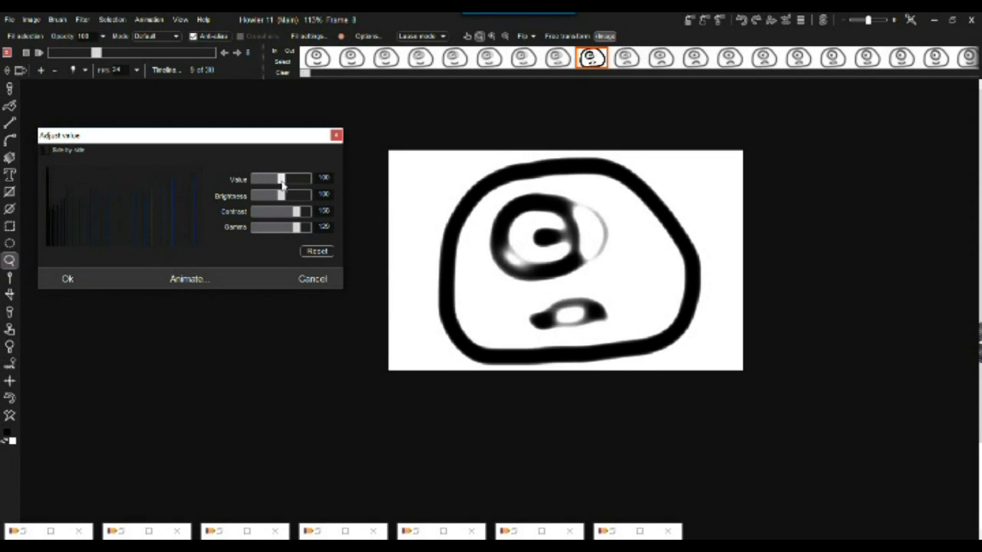
{"action": "left_click", "coordinate": [197, 279]}
{"action": "left_click", "coordinate": [407, 340]}
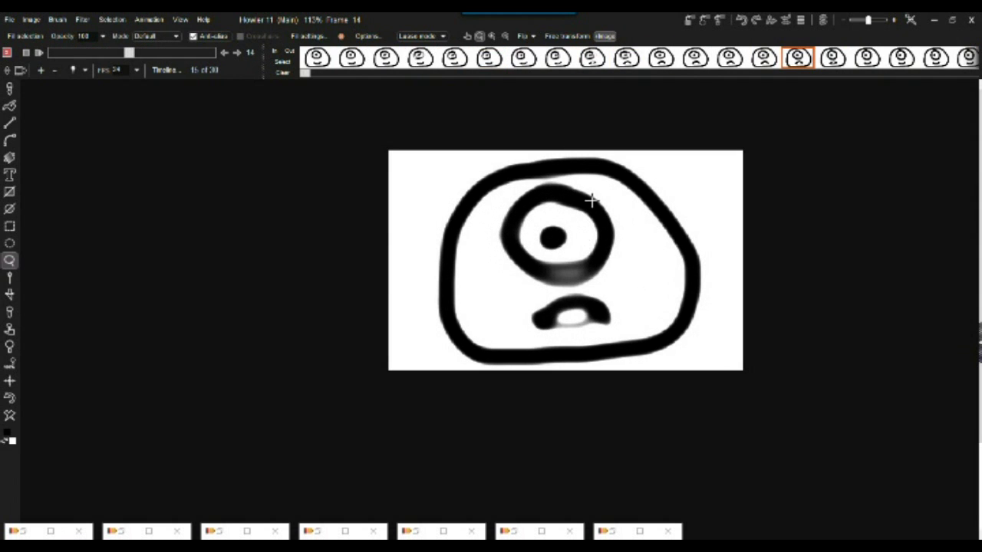
- Store a copy of the current animation and move its small preview window down, clear of the timeline
{"action": "left_click", "coordinate": [151, 20]}
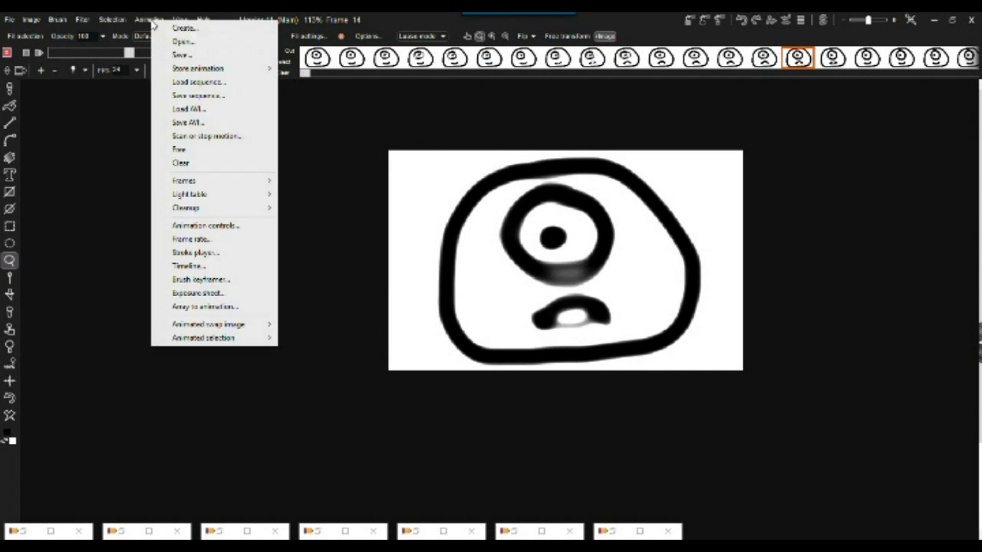
{"action": "mouse_move", "coordinate": [182, 73]}
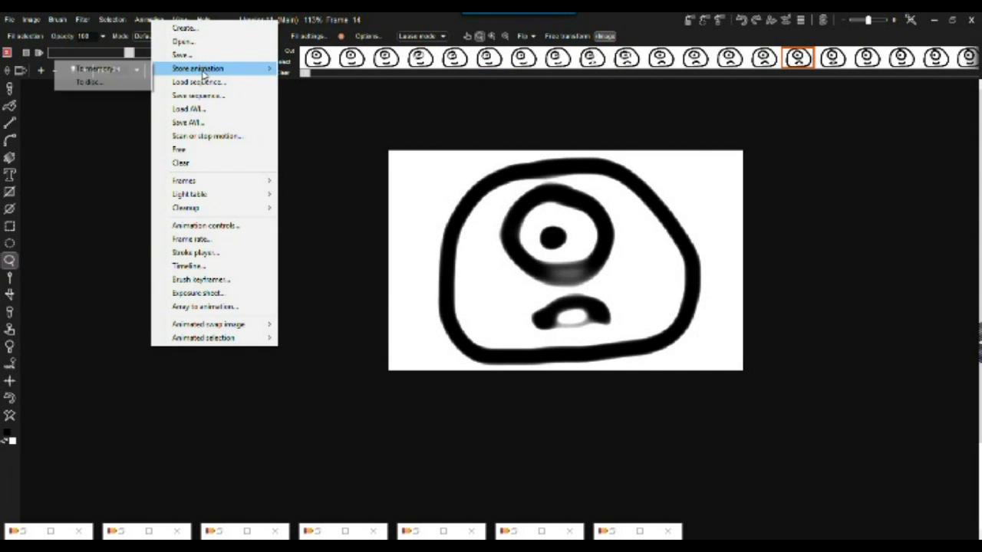
{"action": "left_click", "coordinate": [100, 82]}
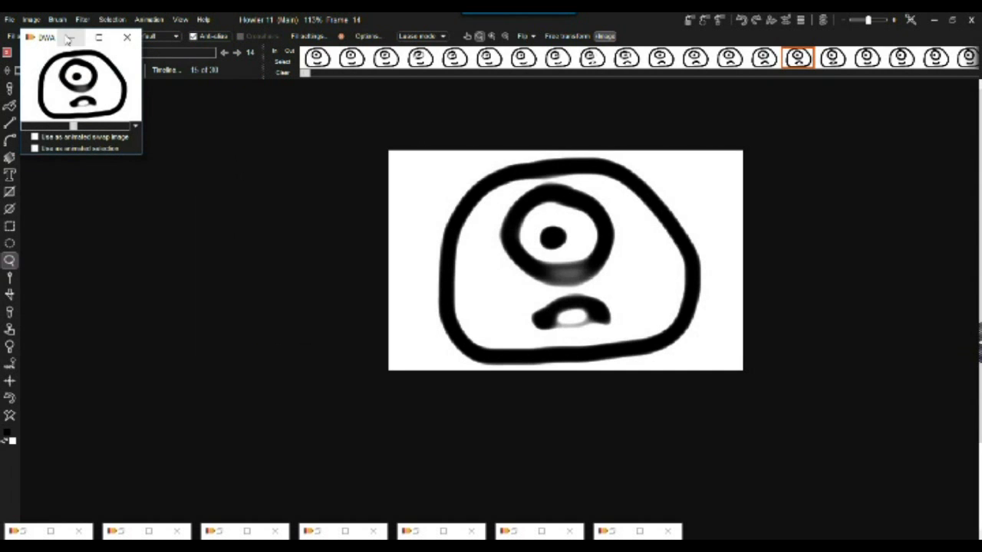
{"action": "left_click_drag", "start_coordinate": [52, 37], "coordinate": [75, 358]}
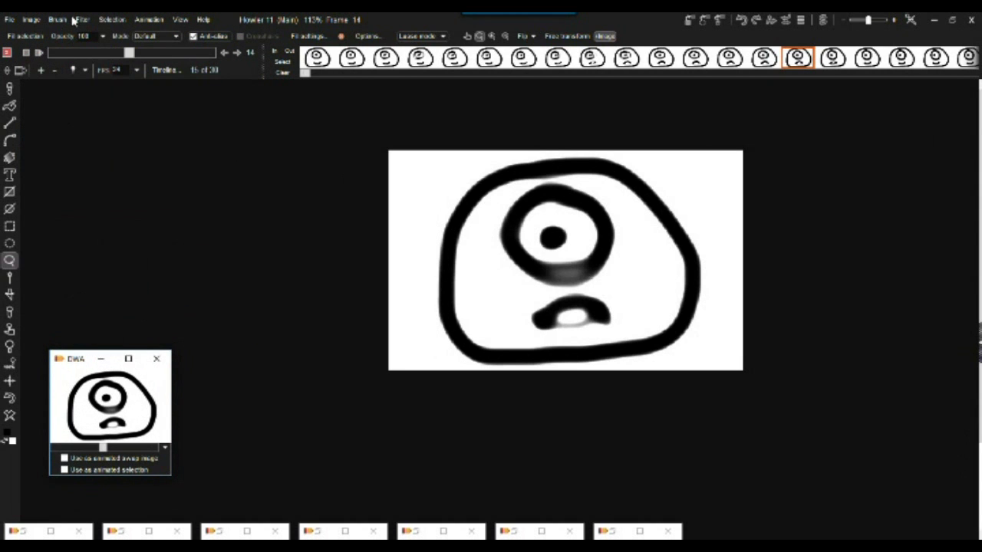
- Open the Motion prediction module and move its dialog off the drawing
{"action": "left_click", "coordinate": [82, 20]}
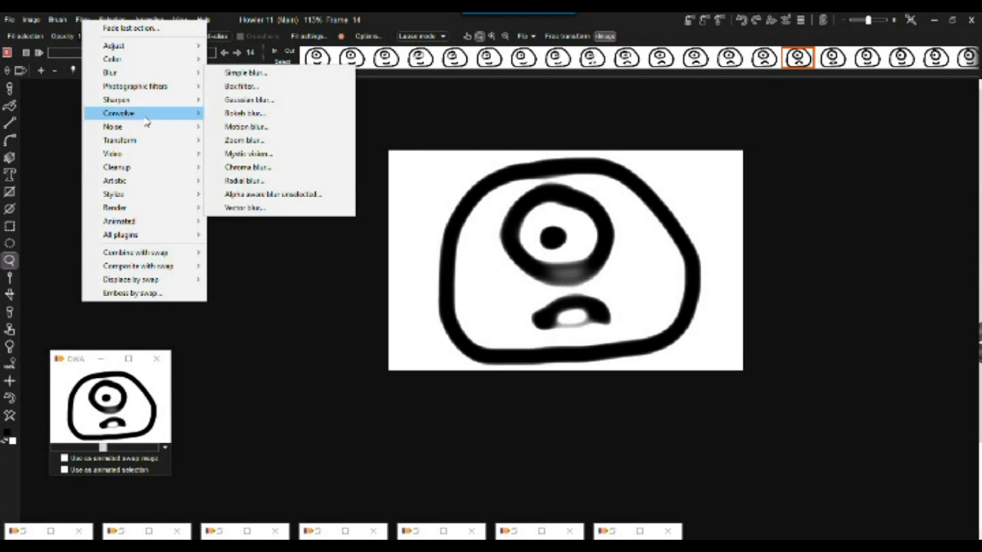
{"action": "mouse_move", "coordinate": [134, 222]}
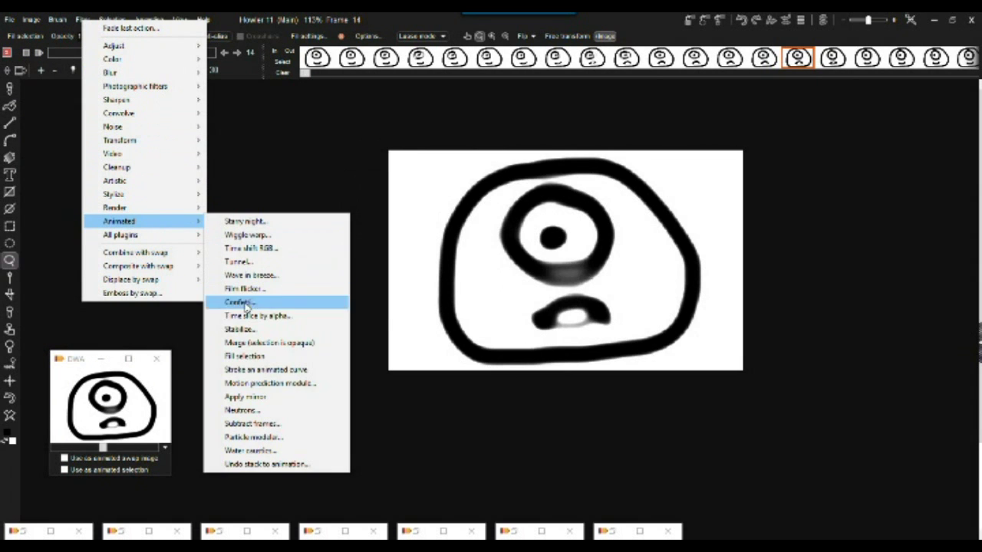
{"action": "left_click", "coordinate": [266, 391]}
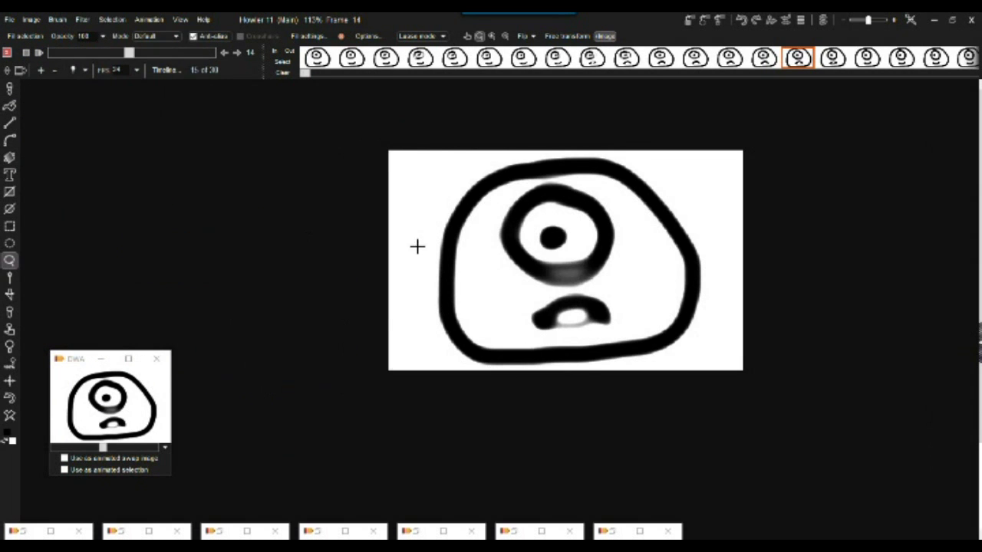
{"action": "left_click_drag", "start_coordinate": [443, 136], "coordinate": [228, 124]}
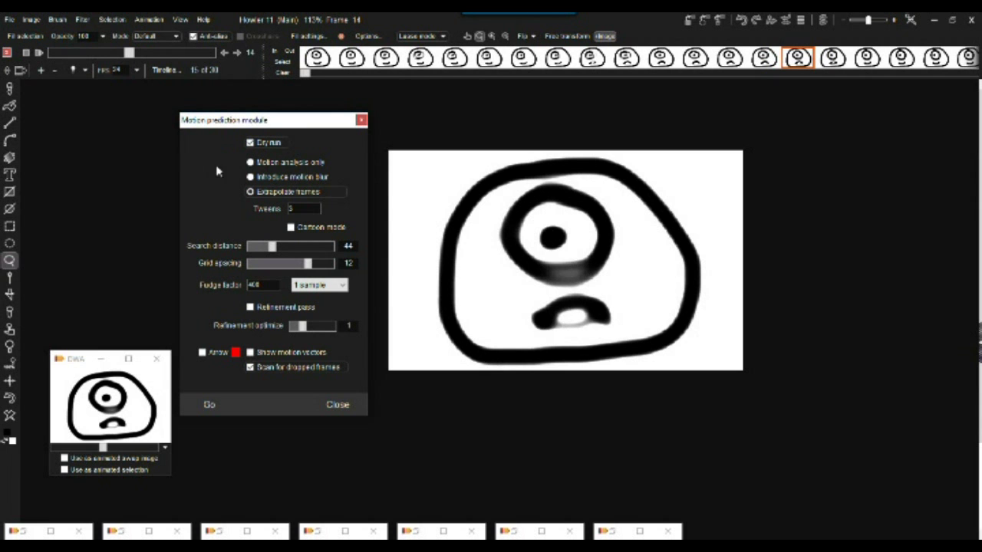
- Preview finer and coarser grid spacings over the drawing and settle on 12
{"action": "left_click_drag", "start_coordinate": [306, 264], "coordinate": [349, 261]}
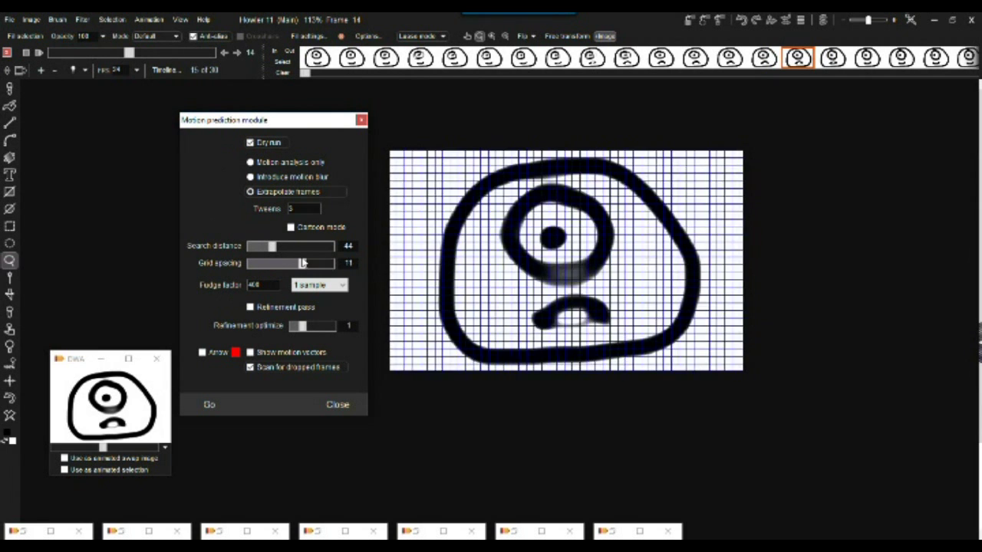
{"action": "mouse_move", "coordinate": [349, 262]}
{"action": "left_mouse_down"}
{"action": "mouse_move", "coordinate": [278, 258]}
{"action": "mouse_move", "coordinate": [346, 261]}
{"action": "left_mouse_up"}
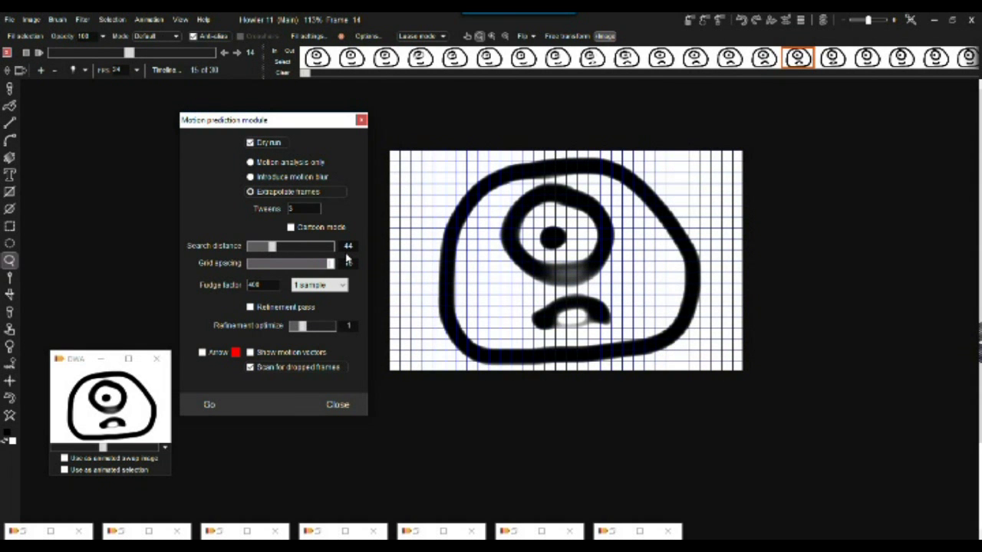
{"action": "left_click_drag", "start_coordinate": [349, 260], "coordinate": [313, 274]}
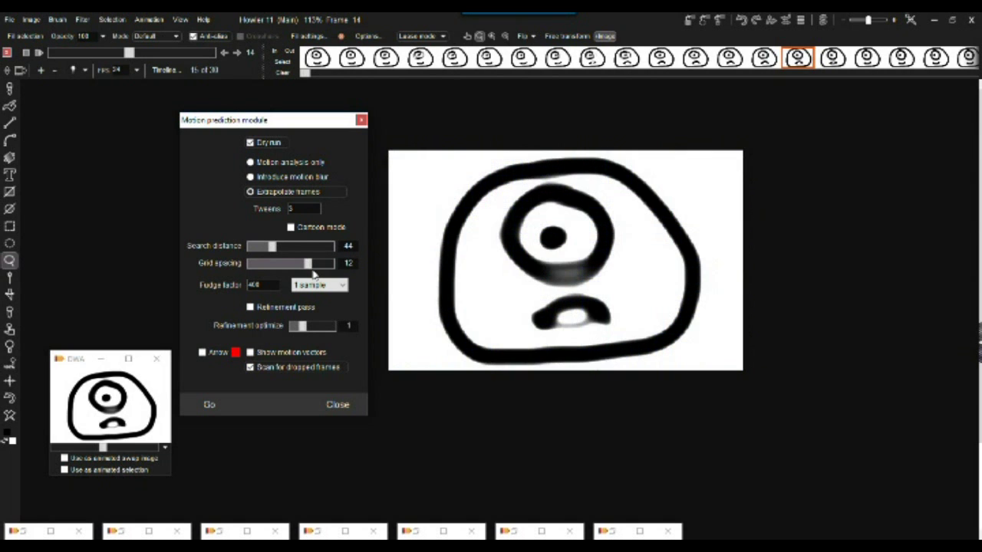
{"action": "left_click", "coordinate": [498, 220]}
{"action": "left_click_drag", "start_coordinate": [498, 220], "coordinate": [532, 241]}
{"action": "left_click_drag", "start_coordinate": [310, 265], "coordinate": [311, 264]}
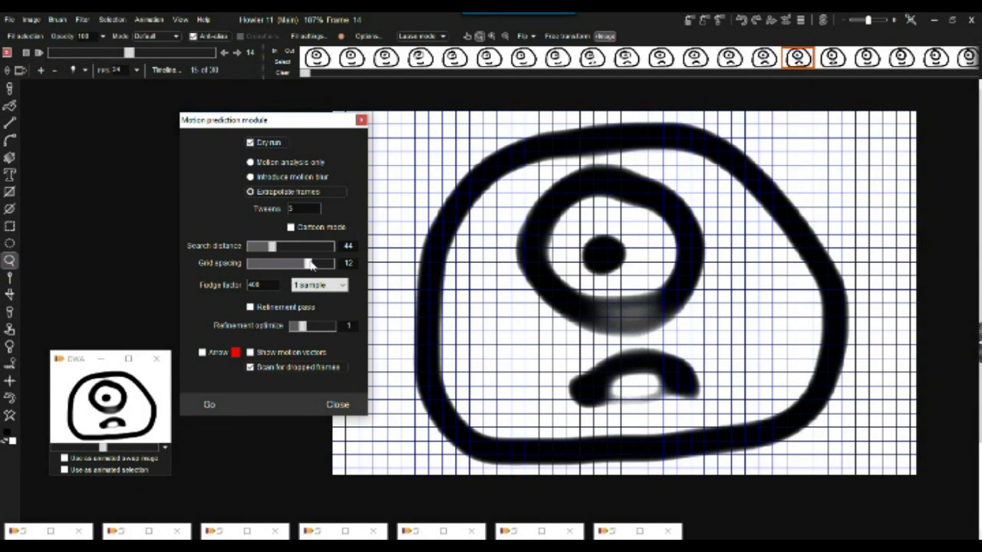
- Set the search distance to 79 and dry-run the frame extrapolation with 3 tweens
{"action": "left_click_drag", "start_coordinate": [310, 265], "coordinate": [290, 249]}
{"action": "double_click", "coordinate": [248, 286]}
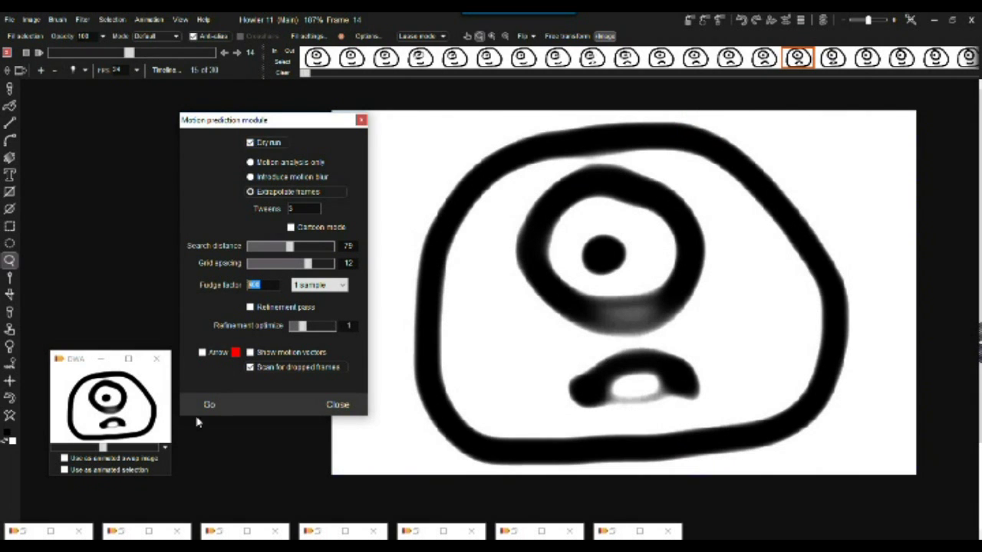
{"action": "left_click", "coordinate": [291, 209]}
{"action": "left_click", "coordinate": [208, 407]}
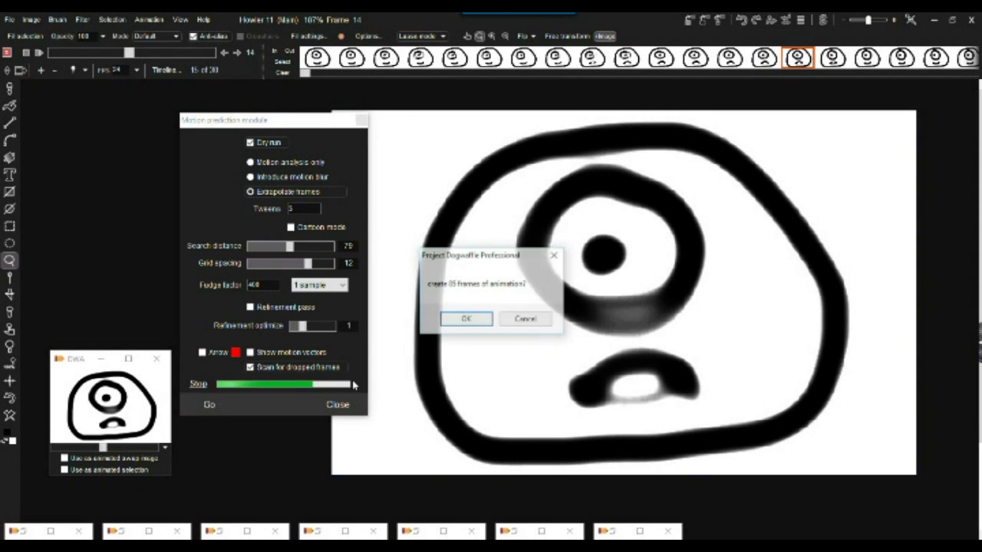
{"action": "left_click", "coordinate": [465, 316]}
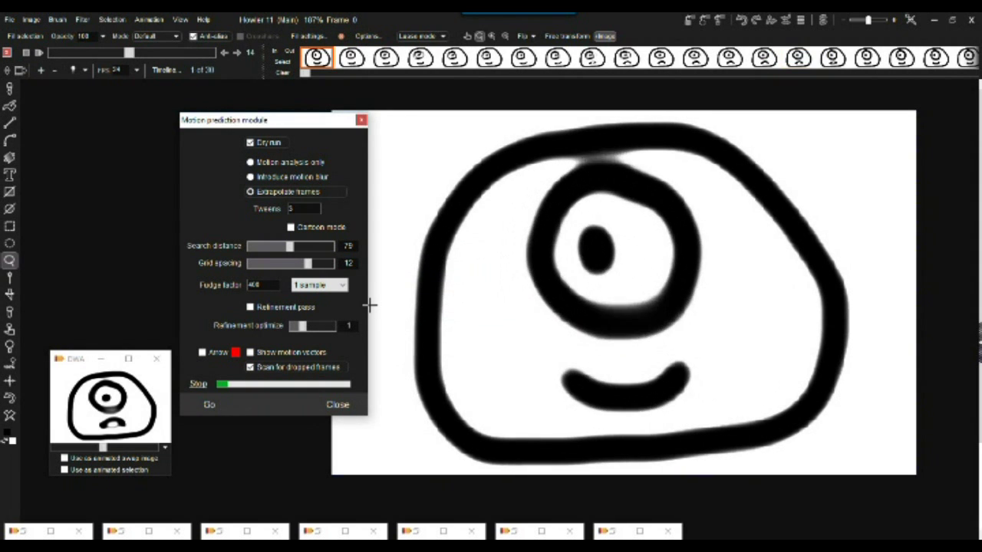
- Try the frame extrapolation as a dry run with 7 tweens
{"action": "left_click", "coordinate": [206, 405]}
{"action": "left_click", "coordinate": [466, 320]}
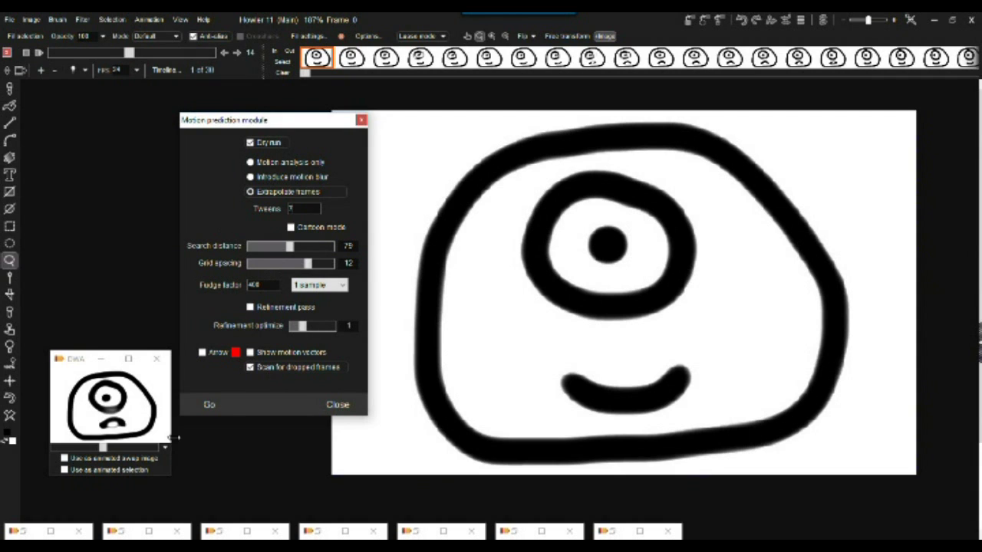
{"action": "left_click", "coordinate": [209, 405]}
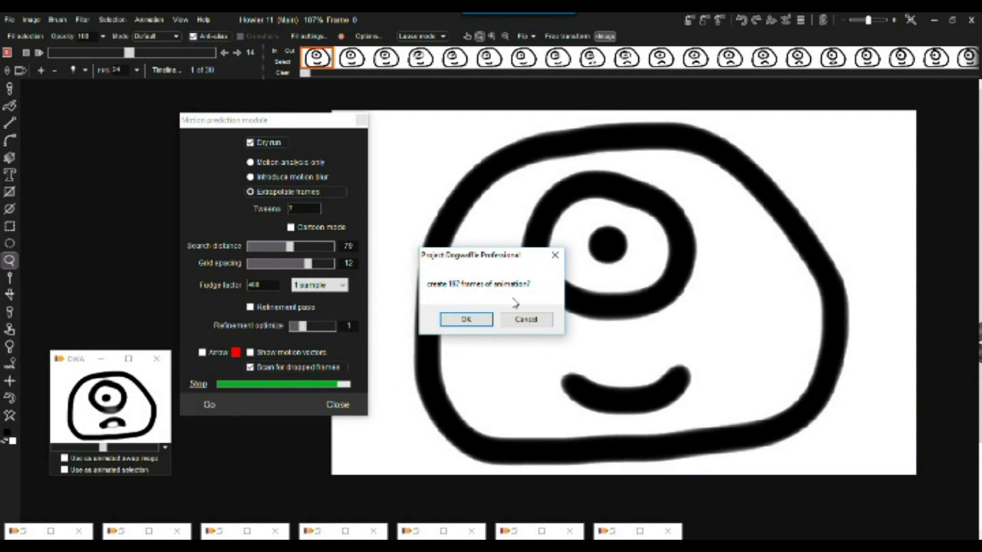
{"action": "left_click", "coordinate": [526, 319]}
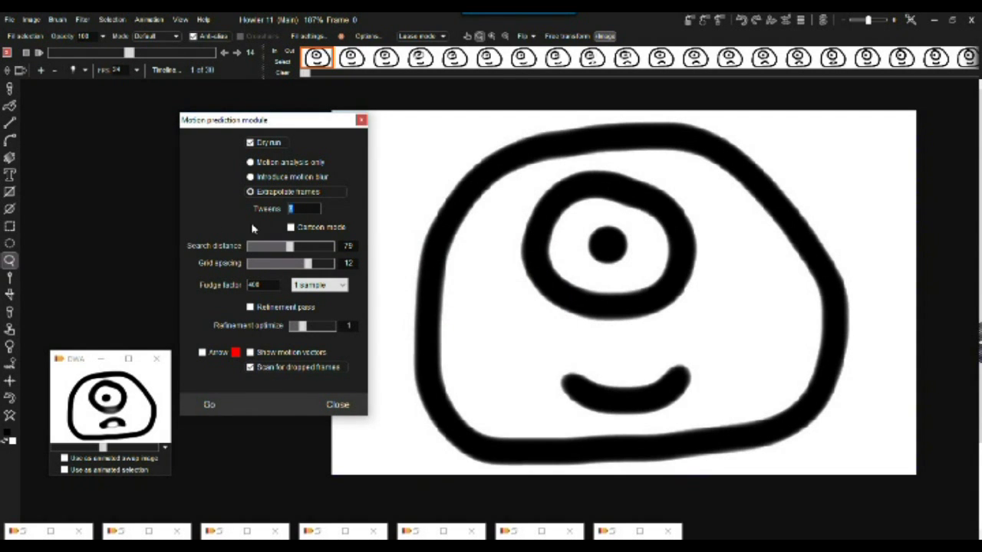
- Set the tweens to 12 and the search distance to 50, dry-running the extrapolation after each change
{"action": "left_click", "coordinate": [209, 404]}
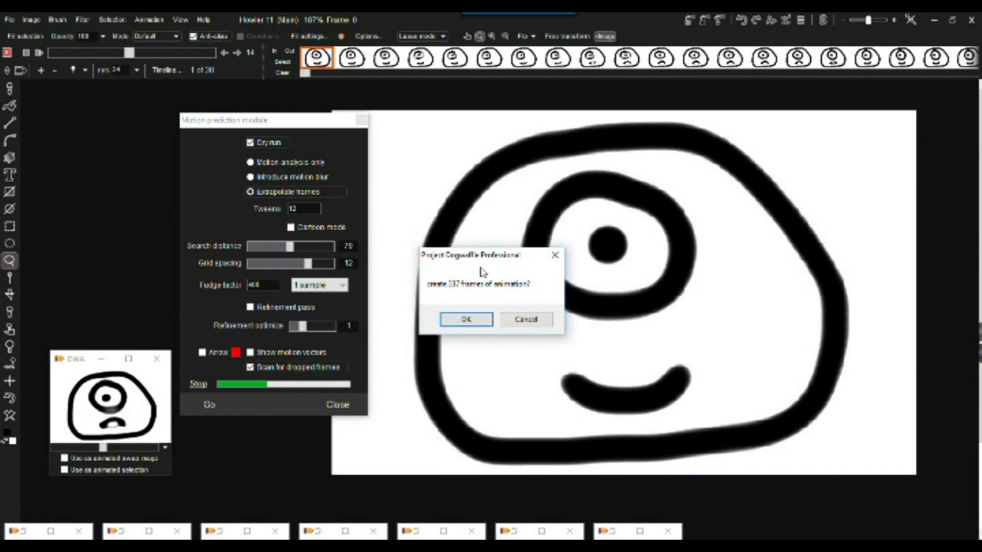
{"action": "left_click", "coordinate": [466, 320]}
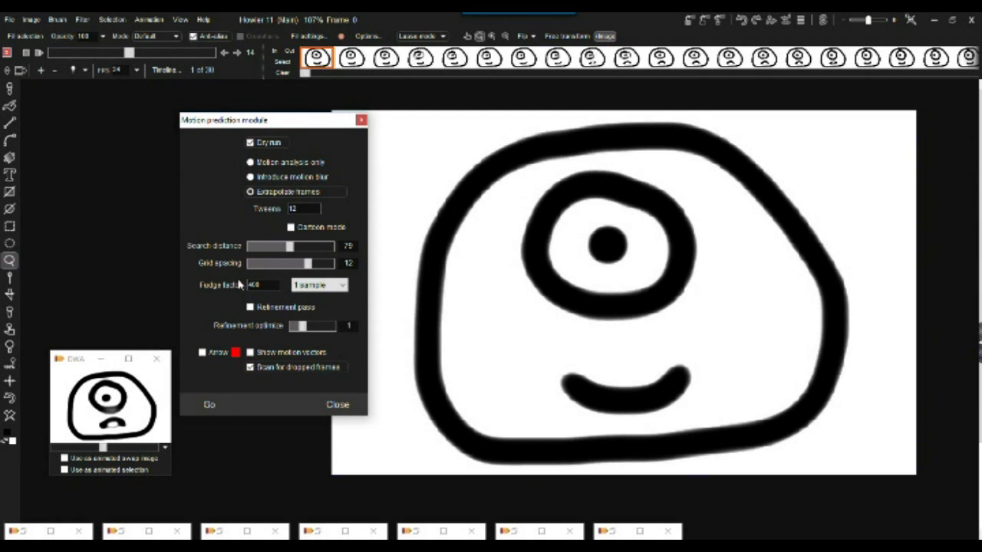
{"action": "mouse_move", "coordinate": [289, 247]}
{"action": "left_mouse_down"}
{"action": "mouse_move", "coordinate": [268, 246]}
{"action": "mouse_move", "coordinate": [324, 247]}
{"action": "mouse_move", "coordinate": [276, 256]}
{"action": "left_mouse_up"}
{"action": "left_click", "coordinate": [219, 407]}
{"action": "left_click", "coordinate": [465, 320]}
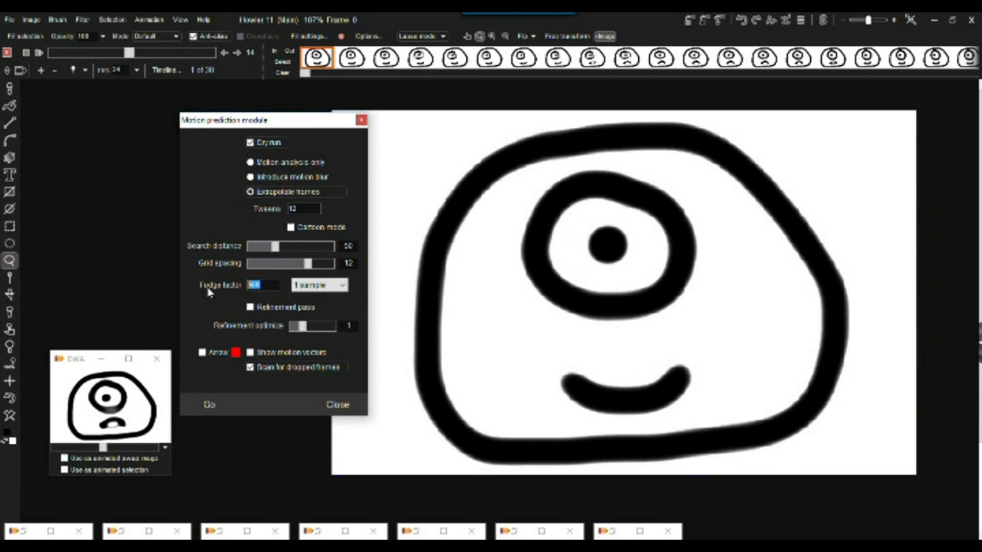
- Set the fudge factor to 0 and dry-run the extrapolation with it
{"action": "type", "text": "0"}
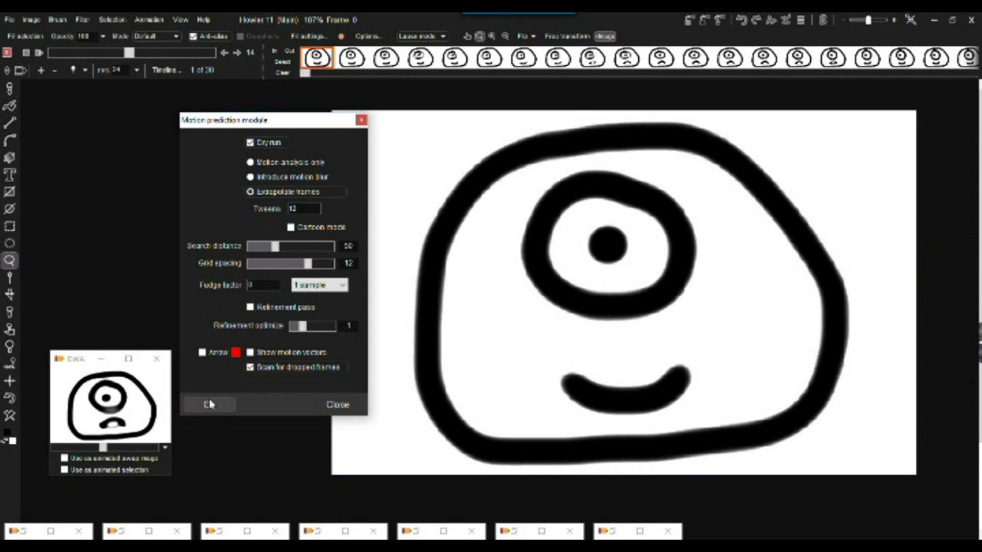
{"action": "left_click", "coordinate": [209, 404]}
{"action": "left_click", "coordinate": [464, 320]}
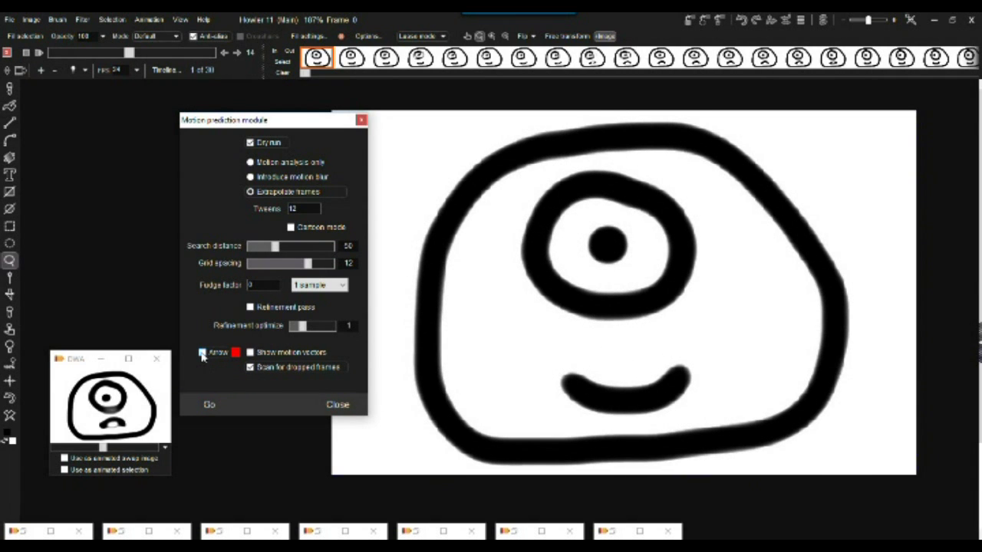
- Turn on the motion vector display and dry-run the extrapolation at the same grid spacing
{"action": "left_click", "coordinate": [250, 353]}
{"action": "left_click", "coordinate": [207, 404]}
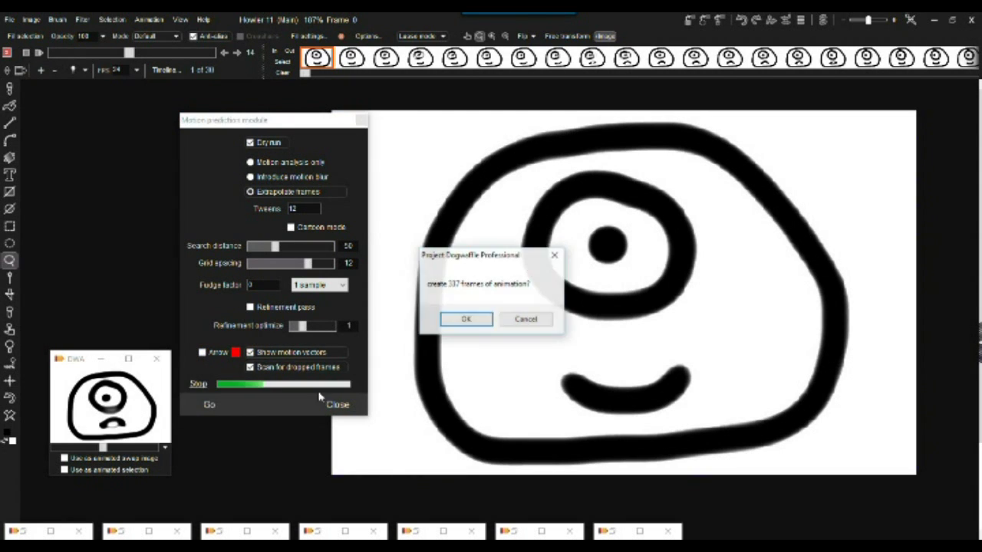
{"action": "left_click", "coordinate": [466, 320]}
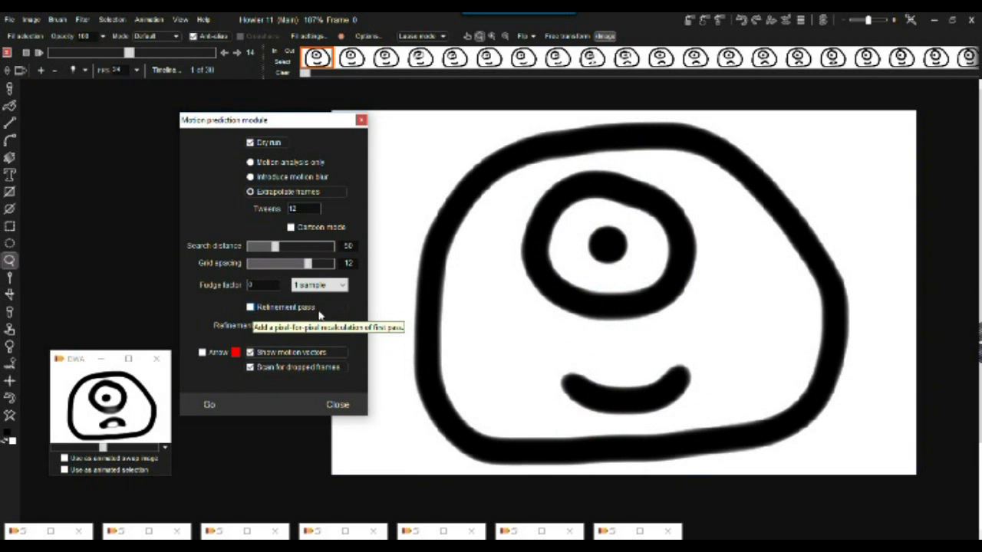
- Set the grid spacing to 5 and dry-run the extrapolation with motion vectors shown
{"action": "left_click_drag", "start_coordinate": [307, 263], "coordinate": [270, 267]}
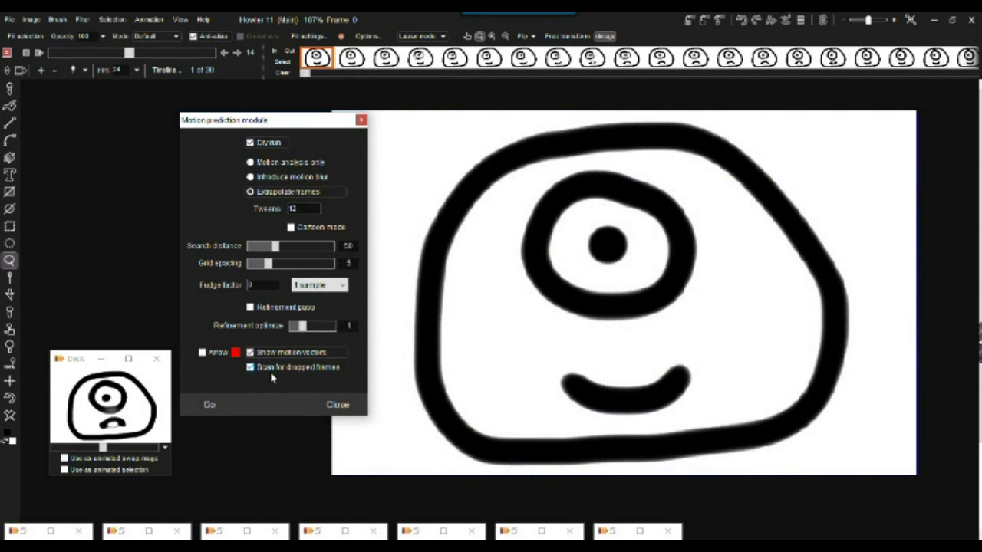
{"action": "left_click", "coordinate": [208, 404]}
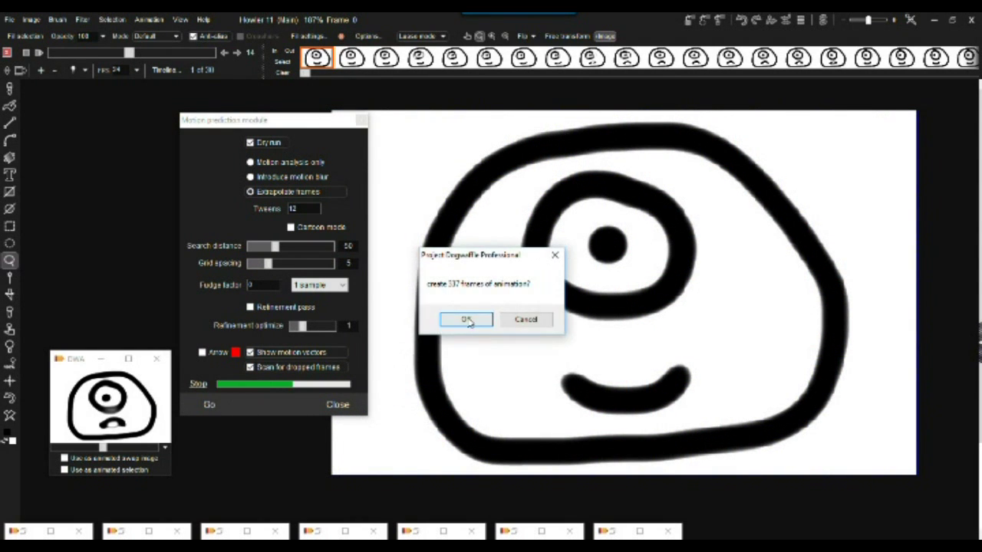
{"action": "left_click", "coordinate": [465, 319]}
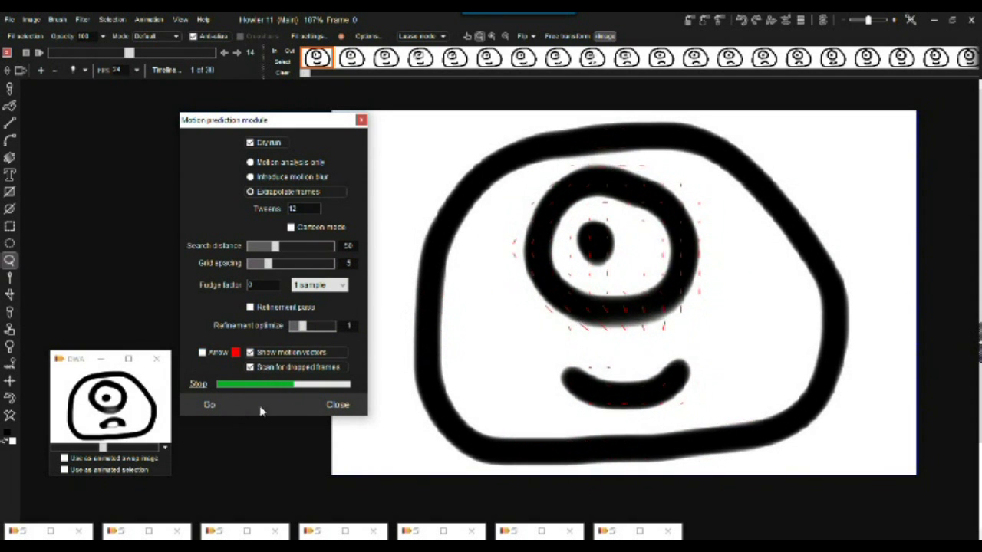
- Set the grid spacing to 16, keep the fudge factor at 0 and dry-run the extrapolation
{"action": "left_click_drag", "start_coordinate": [280, 266], "coordinate": [444, 266]}
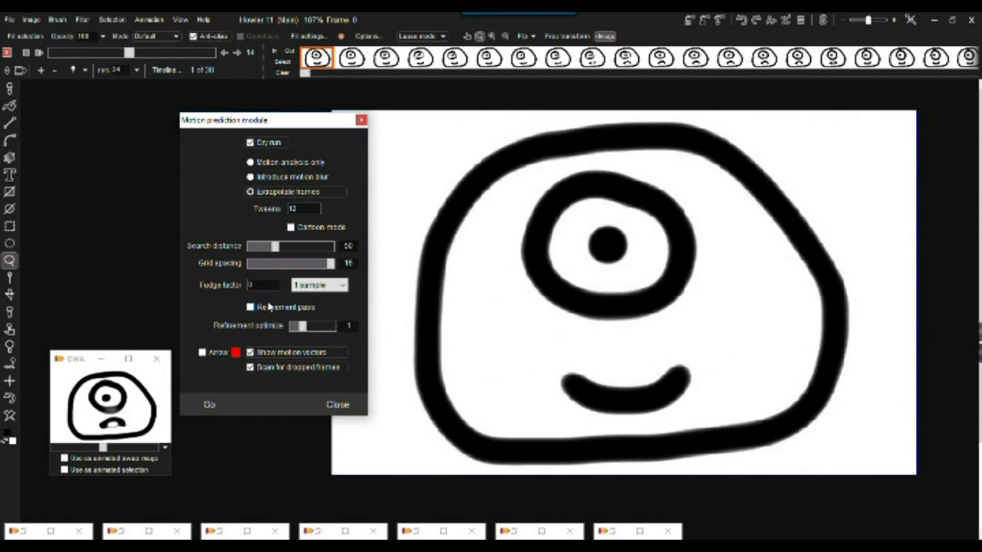
{"action": "double_click", "coordinate": [253, 284]}
{"action": "left_click", "coordinate": [205, 404]}
{"action": "left_click", "coordinate": [458, 324]}
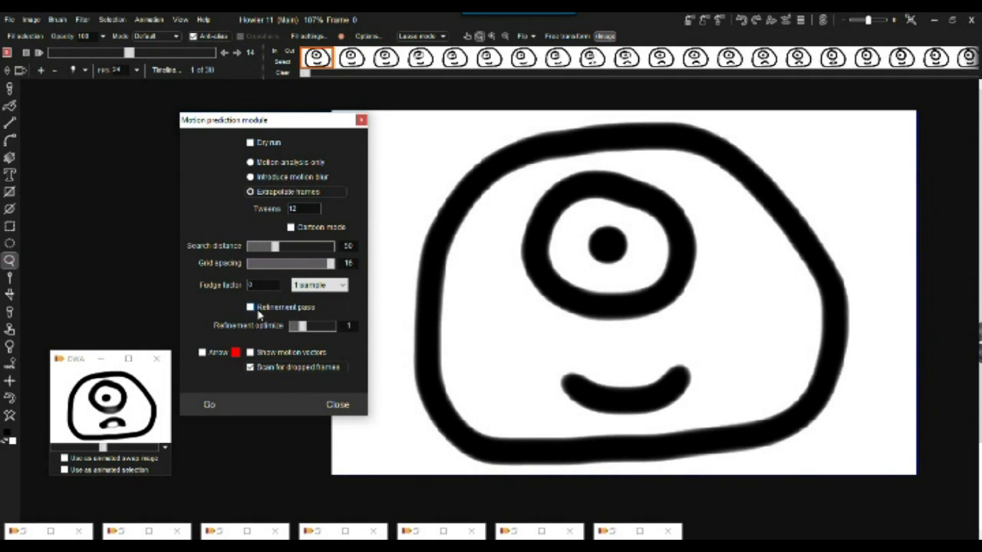
- Enable the refinement pass, generate the extrapolated frames with dry run and motion vectors off, and close the module
{"action": "left_click", "coordinate": [251, 308]}
{"action": "left_click", "coordinate": [209, 404]}
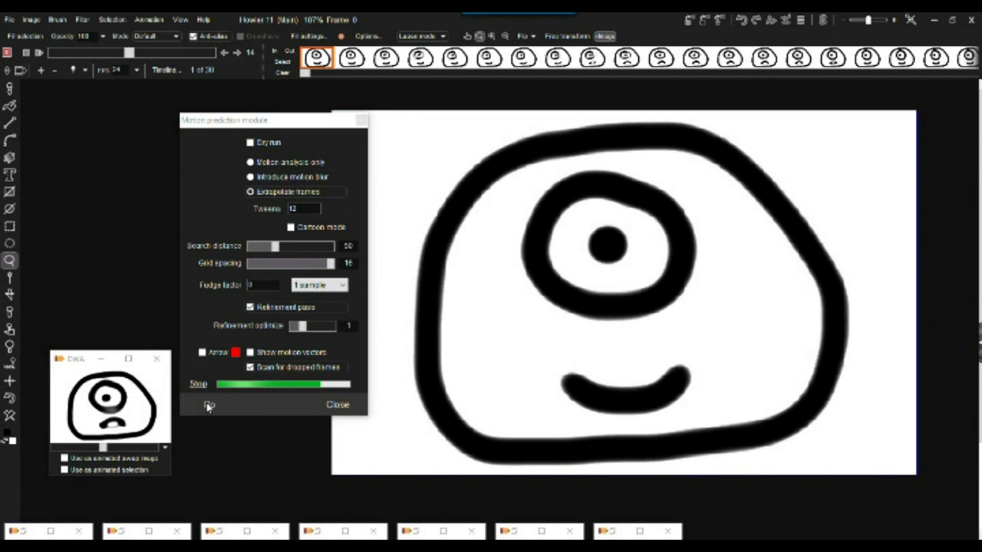
{"action": "left_click", "coordinate": [468, 319]}
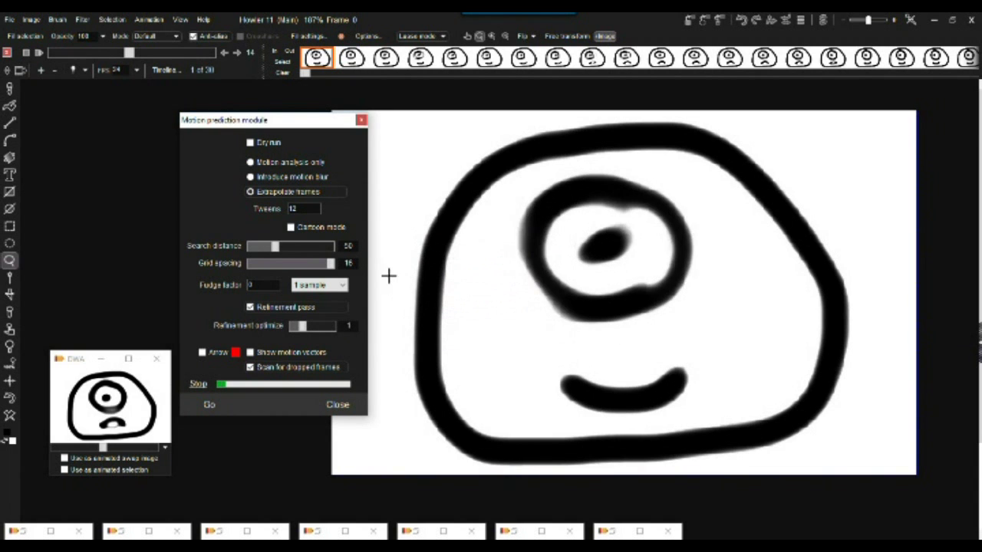
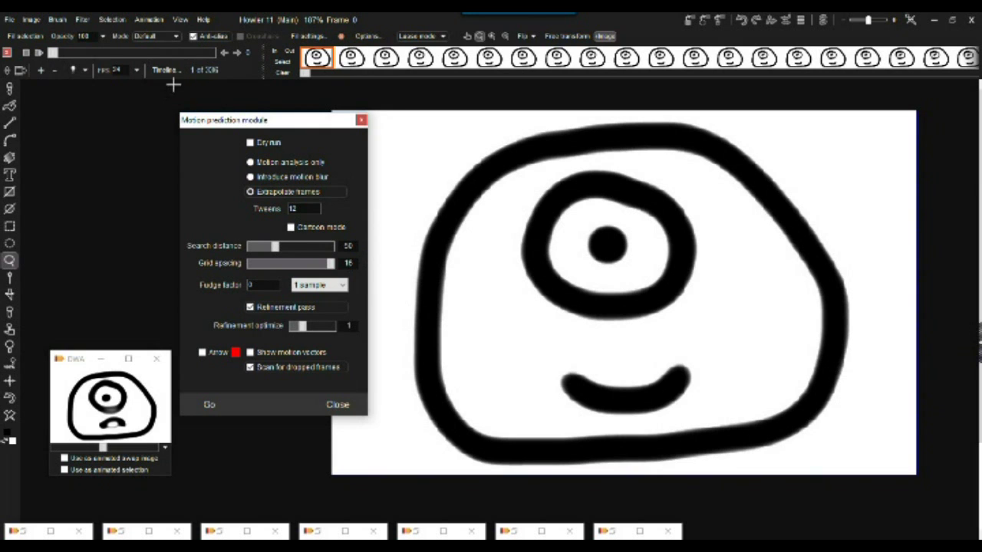
{"action": "left_click", "coordinate": [337, 405]}
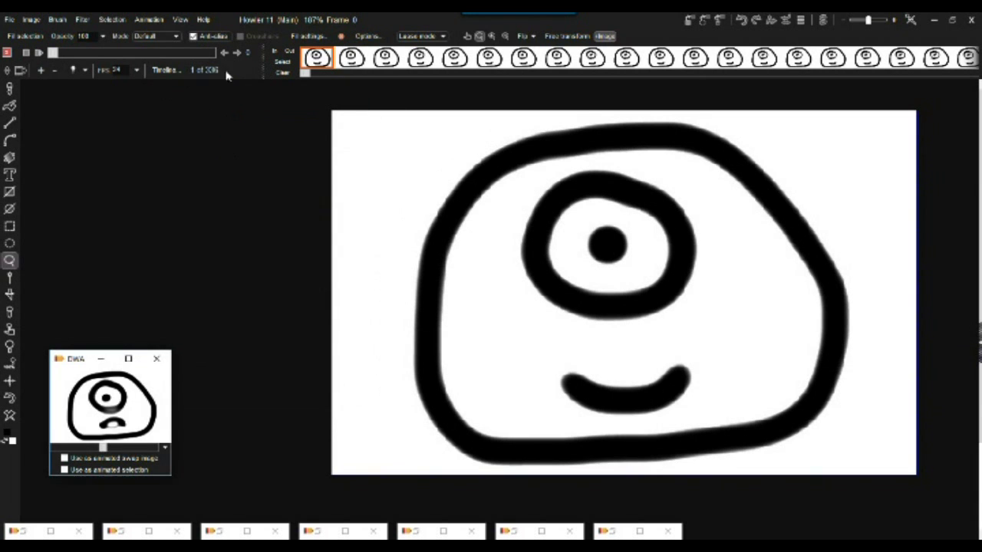
- Time-stretch the animation to 150 frames with frame blending enabled
{"action": "left_click_drag", "start_coordinate": [94, 54], "coordinate": [80, 54]}
{"action": "left_click", "coordinate": [385, 58]}
{"action": "right_click", "coordinate": [385, 58]}
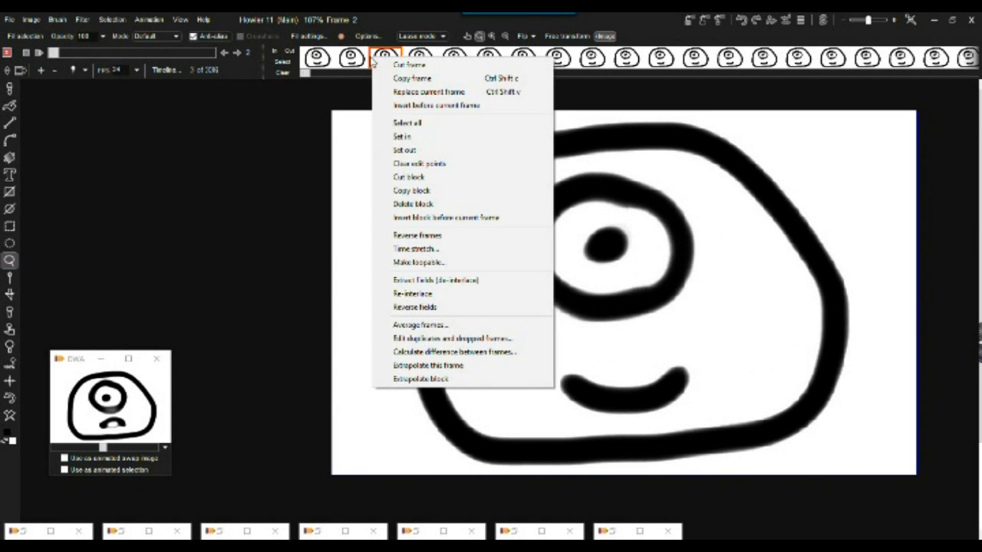
{"action": "left_click", "coordinate": [424, 249]}
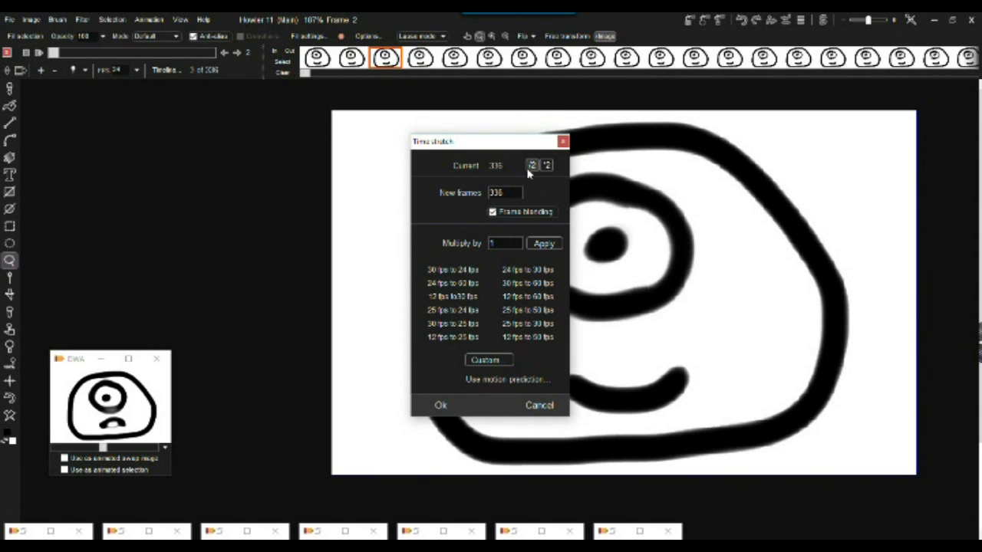
{"action": "left_click", "coordinate": [531, 166]}
{"action": "double_click", "coordinate": [519, 193]}
{"action": "type", "text": "150"}
{"action": "left_click", "coordinate": [451, 406]}
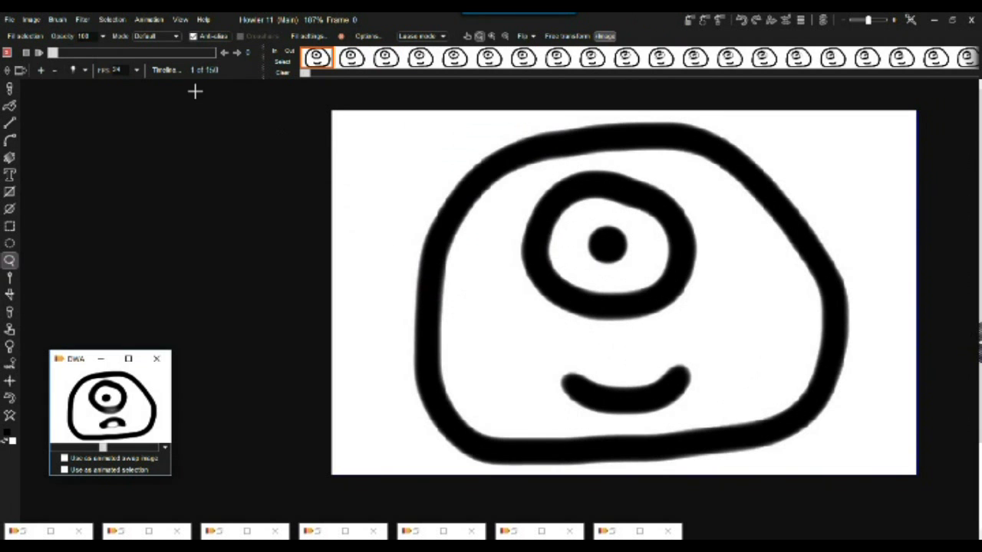
- On frame 71, paint black with the Large airbrush over the faded grey area in the eye outline's lower rim
{"action": "left_click_drag", "start_coordinate": [76, 55], "coordinate": [129, 54]}
{"action": "scroll", "coordinate": [650, 301], "scroll_direction": "up", "scroll_amount": 5}
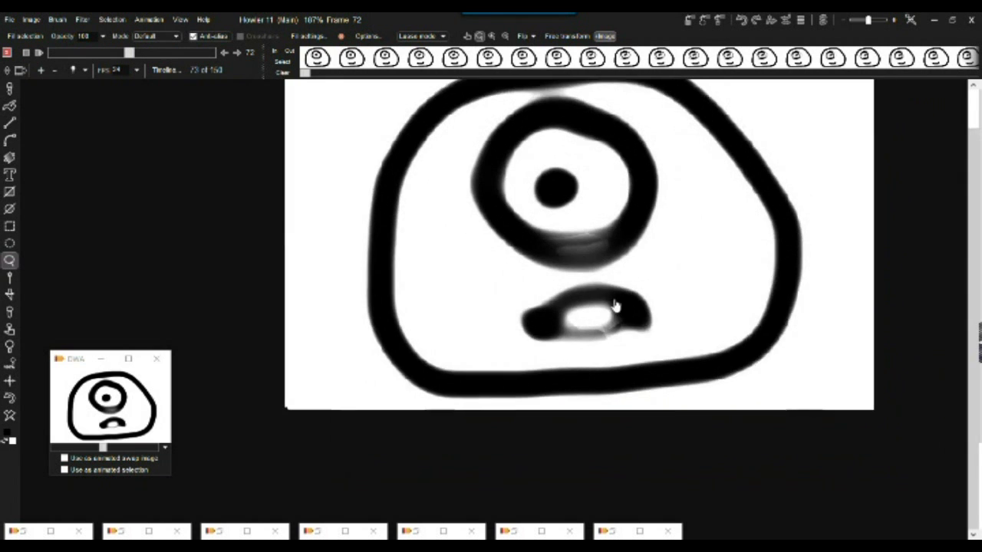
{"action": "scroll", "coordinate": [608, 272], "scroll_direction": "up", "scroll_amount": 1}
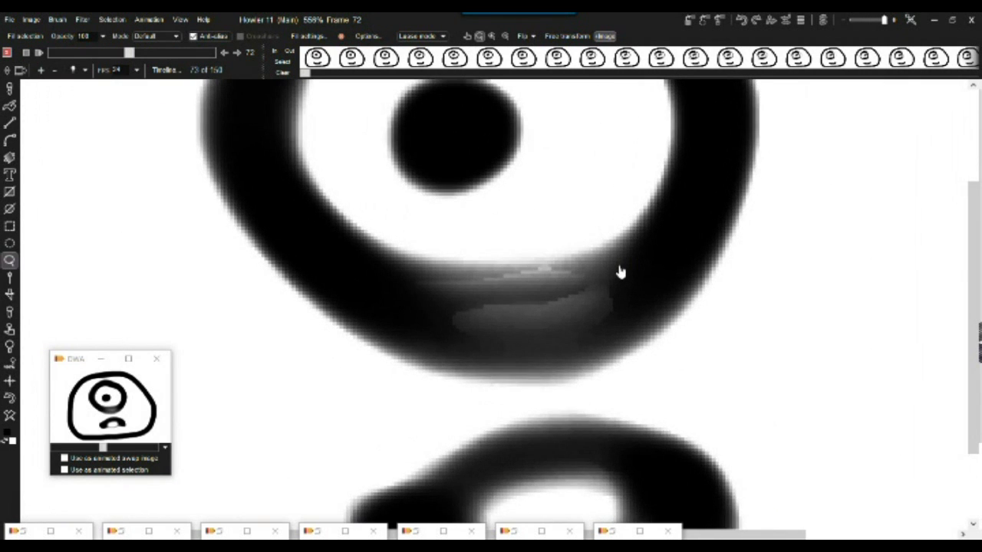
{"action": "left_click_drag", "start_coordinate": [128, 55], "coordinate": [130, 55]}
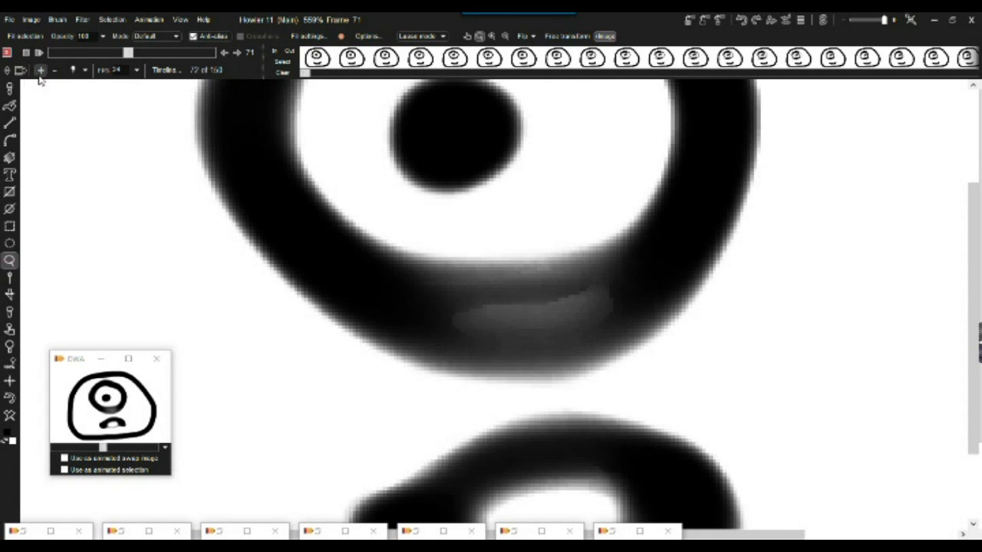
{"action": "left_click", "coordinate": [9, 88]}
{"action": "right_click", "coordinate": [8, 89]}
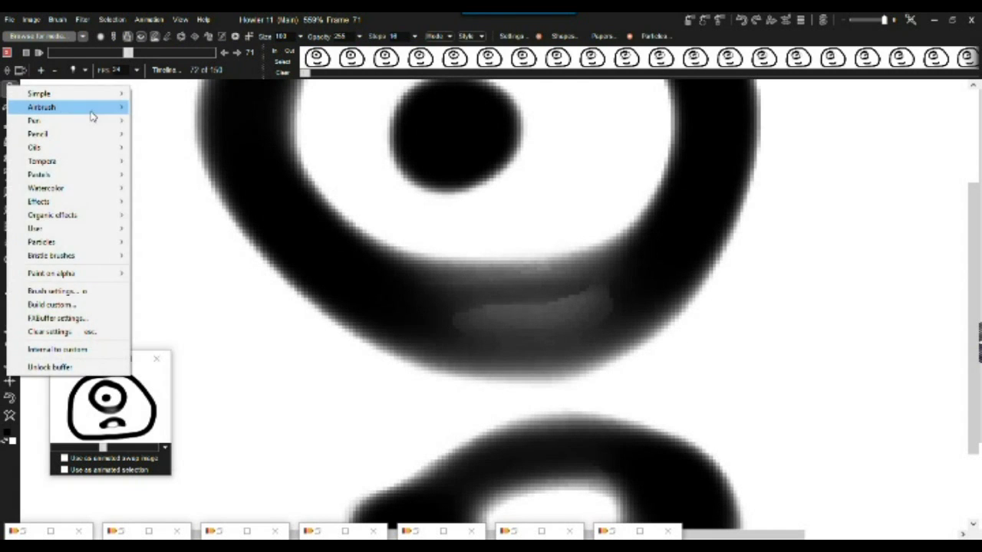
{"action": "mouse_move", "coordinate": [92, 115]}
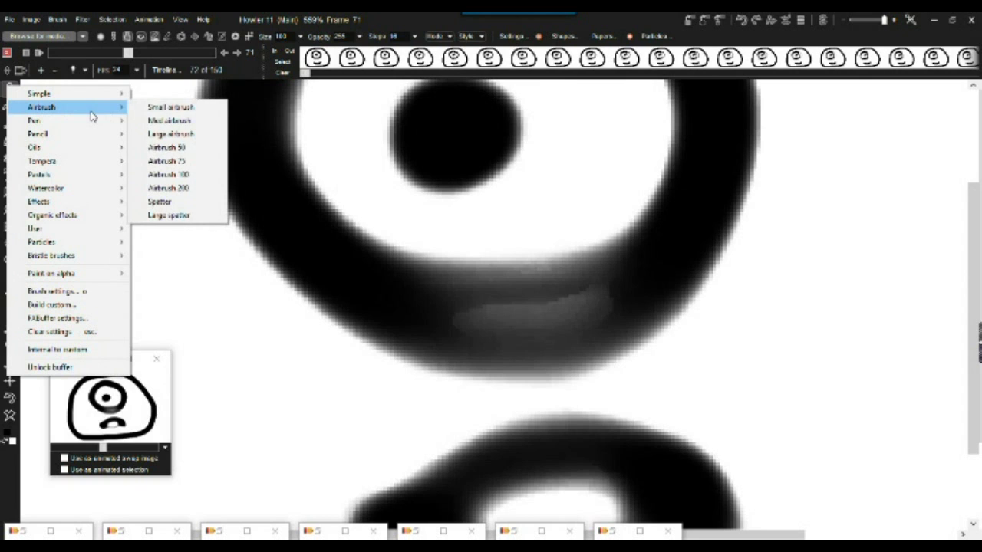
{"action": "left_click", "coordinate": [190, 135]}
{"action": "left_click_drag", "start_coordinate": [511, 311], "coordinate": [612, 304]}
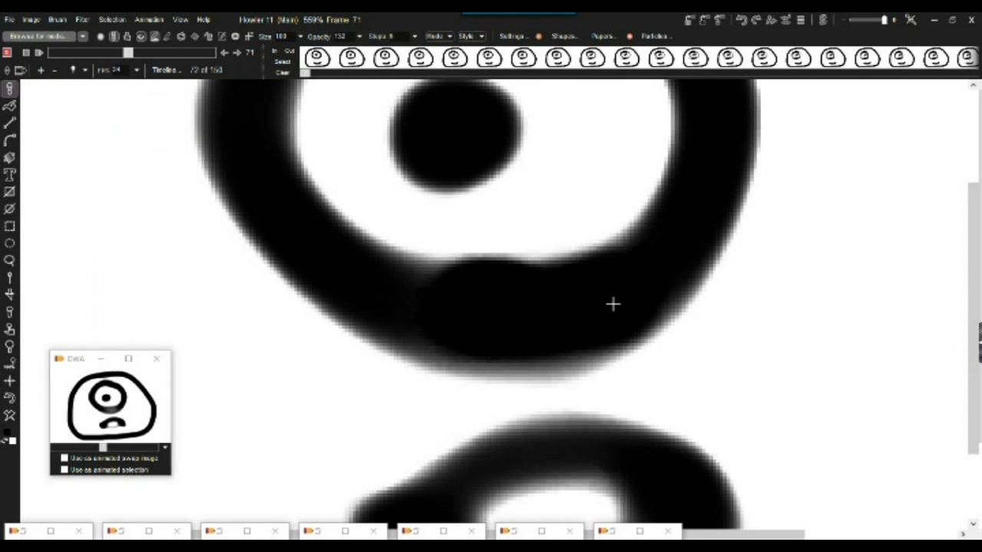
{"action": "mouse_move", "coordinate": [372, 283]}
{"action": "left_mouse_down"}
{"action": "mouse_move", "coordinate": [414, 312]}
{"action": "mouse_move", "coordinate": [426, 284]}
{"action": "left_mouse_up"}
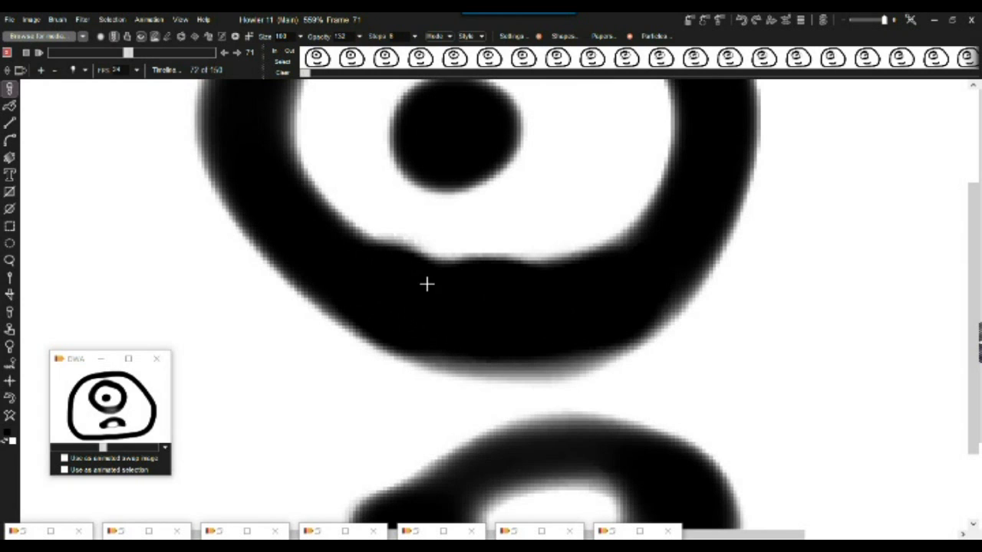
- Undo the airbrush strokes, reduce the brush size to 54 and repaint the faded lower eye rim in black
{"action": "left_click", "coordinate": [300, 36]}
{"action": "left_click_drag", "start_coordinate": [305, 52], "coordinate": [270, 52]}
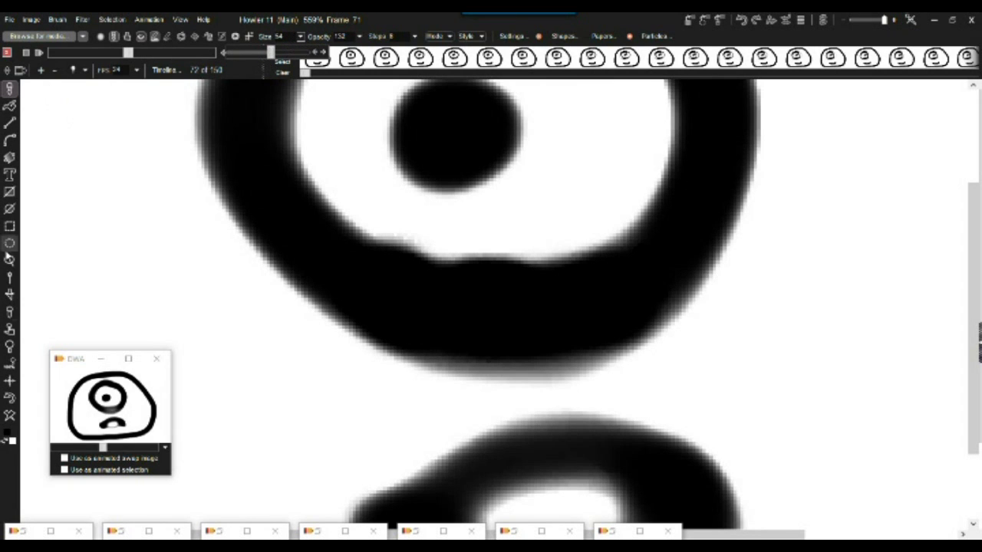
{"action": "key", "text": "ctrl+z"}
{"action": "key", "text": "ctrl+z"}
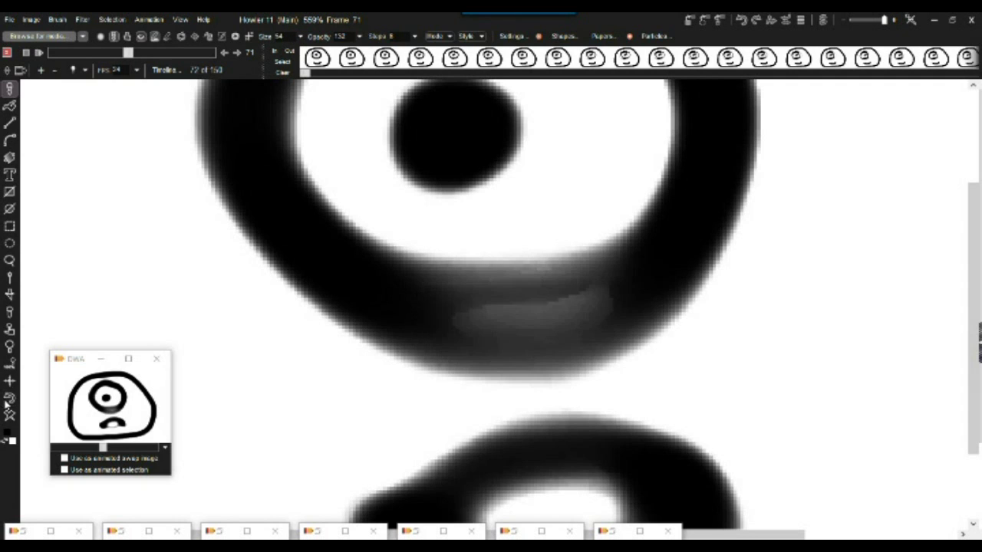
{"action": "mouse_move", "coordinate": [513, 348]}
{"action": "left_mouse_down"}
{"action": "mouse_move", "coordinate": [470, 318]}
{"action": "mouse_move", "coordinate": [519, 319]}
{"action": "mouse_move", "coordinate": [640, 286]}
{"action": "mouse_move", "coordinate": [546, 325]}
{"action": "mouse_move", "coordinate": [461, 333]}
{"action": "mouse_move", "coordinate": [434, 295]}
{"action": "mouse_move", "coordinate": [619, 286]}
{"action": "mouse_move", "coordinate": [608, 314]}
{"action": "mouse_move", "coordinate": [560, 344]}
{"action": "mouse_move", "coordinate": [433, 333]}
{"action": "left_mouse_up"}
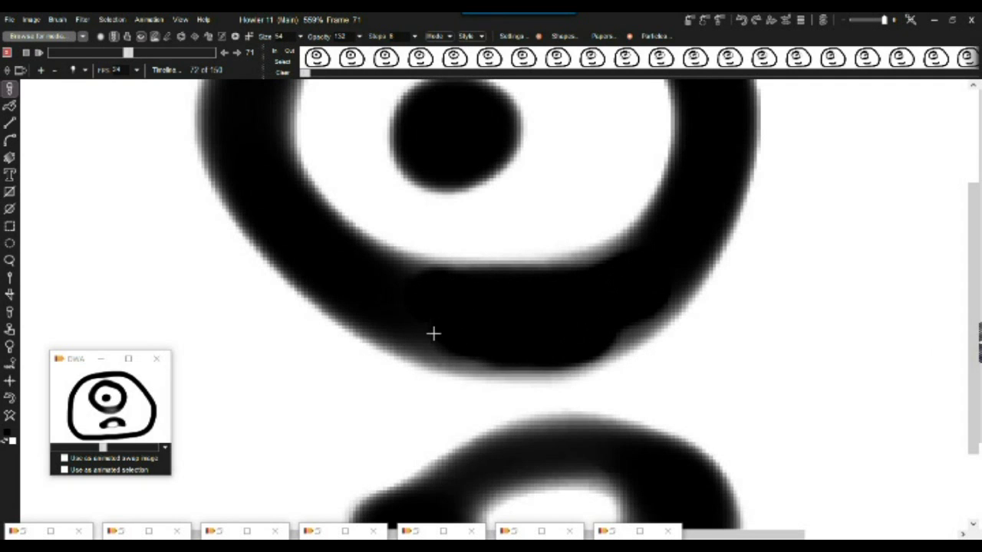
- Paint white over the grey smear beneath the mouth on frame 71, leaving only the black frown arc
{"action": "scroll", "coordinate": [379, 368], "scroll_direction": "down", "scroll_amount": 5}
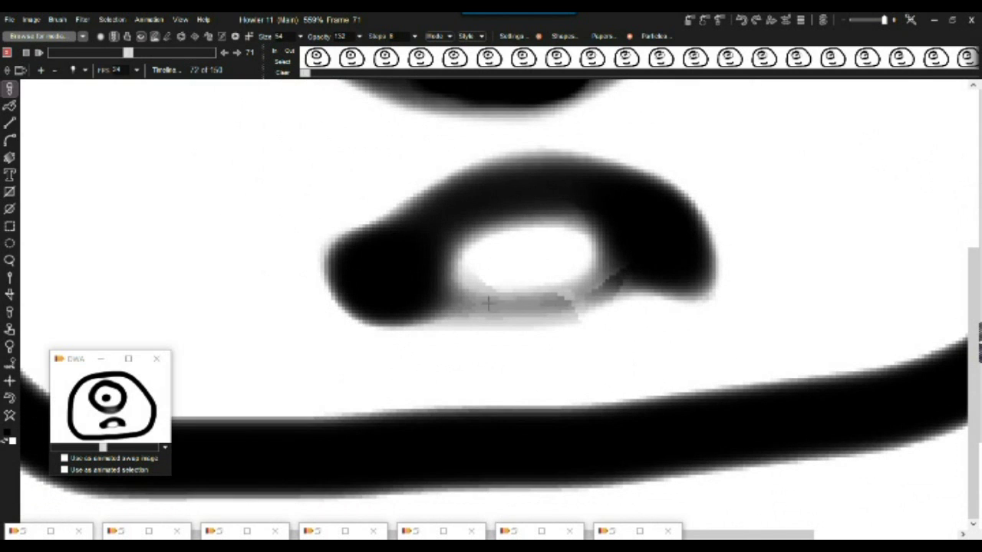
{"action": "mouse_move", "coordinate": [556, 336]}
{"action": "left_mouse_down"}
{"action": "mouse_move", "coordinate": [554, 307]}
{"action": "mouse_move", "coordinate": [531, 290]}
{"action": "mouse_move", "coordinate": [507, 327]}
{"action": "mouse_move", "coordinate": [478, 339]}
{"action": "mouse_move", "coordinate": [478, 318]}
{"action": "mouse_move", "coordinate": [536, 305]}
{"action": "mouse_move", "coordinate": [556, 277]}
{"action": "mouse_move", "coordinate": [589, 314]}
{"action": "mouse_move", "coordinate": [563, 327]}
{"action": "left_mouse_up"}
{"action": "mouse_move", "coordinate": [414, 301]}
{"action": "left_mouse_down"}
{"action": "mouse_move", "coordinate": [604, 306]}
{"action": "mouse_move", "coordinate": [644, 285]}
{"action": "mouse_move", "coordinate": [634, 296]}
{"action": "mouse_move", "coordinate": [534, 298]}
{"action": "mouse_move", "coordinate": [494, 325]}
{"action": "mouse_move", "coordinate": [483, 269]}
{"action": "mouse_move", "coordinate": [470, 337]}
{"action": "mouse_move", "coordinate": [533, 298]}
{"action": "mouse_move", "coordinate": [476, 338]}
{"action": "mouse_move", "coordinate": [517, 342]}
{"action": "mouse_move", "coordinate": [539, 302]}
{"action": "mouse_move", "coordinate": [505, 276]}
{"action": "mouse_move", "coordinate": [615, 326]}
{"action": "mouse_move", "coordinate": [639, 332]}
{"action": "mouse_move", "coordinate": [593, 292]}
{"action": "mouse_move", "coordinate": [586, 297]}
{"action": "mouse_move", "coordinate": [664, 327]}
{"action": "left_mouse_up"}
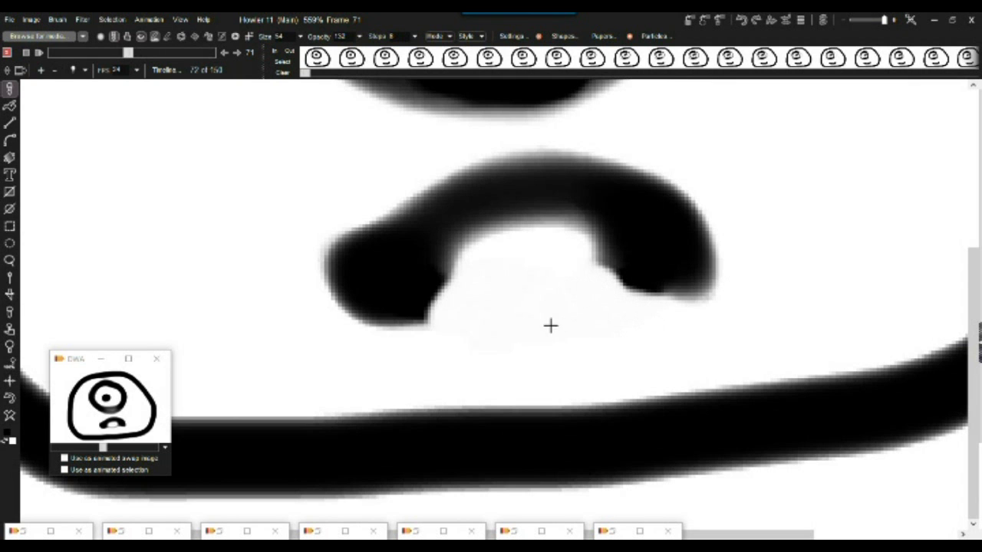
{"action": "left_click_drag", "start_coordinate": [451, 347], "coordinate": [445, 333]}
{"action": "scroll", "coordinate": [668, 226], "scroll_direction": "down", "scroll_amount": 5}
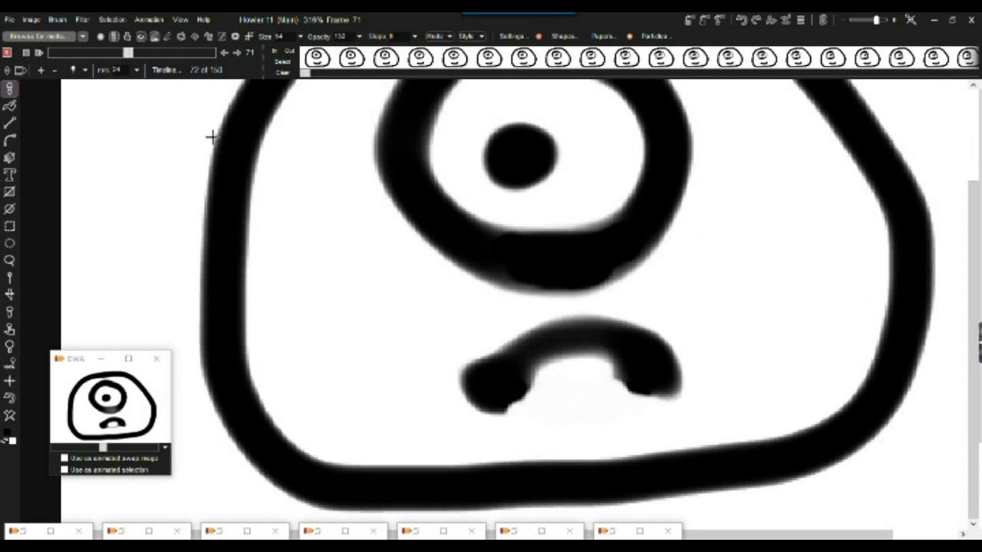
- Apply an approximate Gaussian blur at level 35 to all frames of the animation
{"action": "left_click_drag", "start_coordinate": [128, 52], "coordinate": [135, 53]}
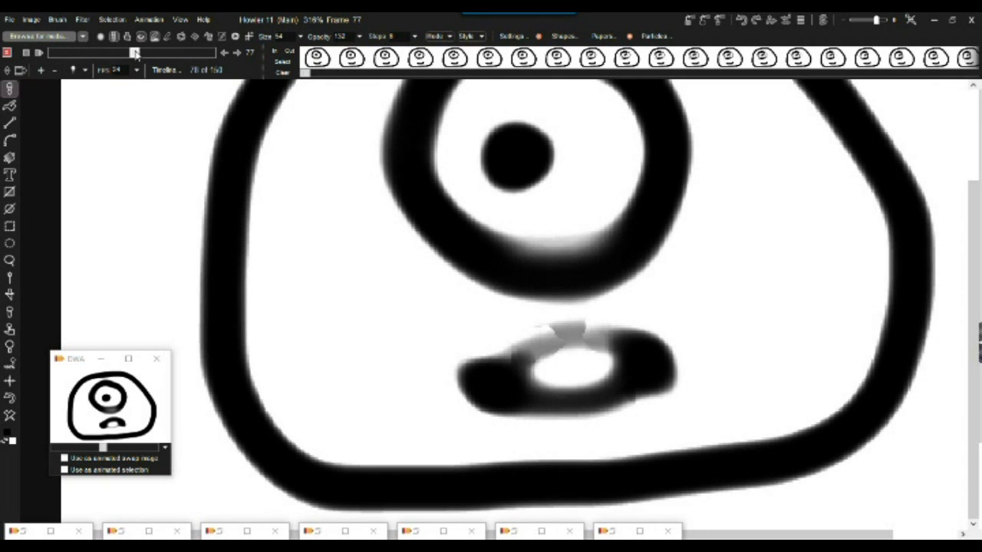
{"action": "left_click", "coordinate": [83, 21]}
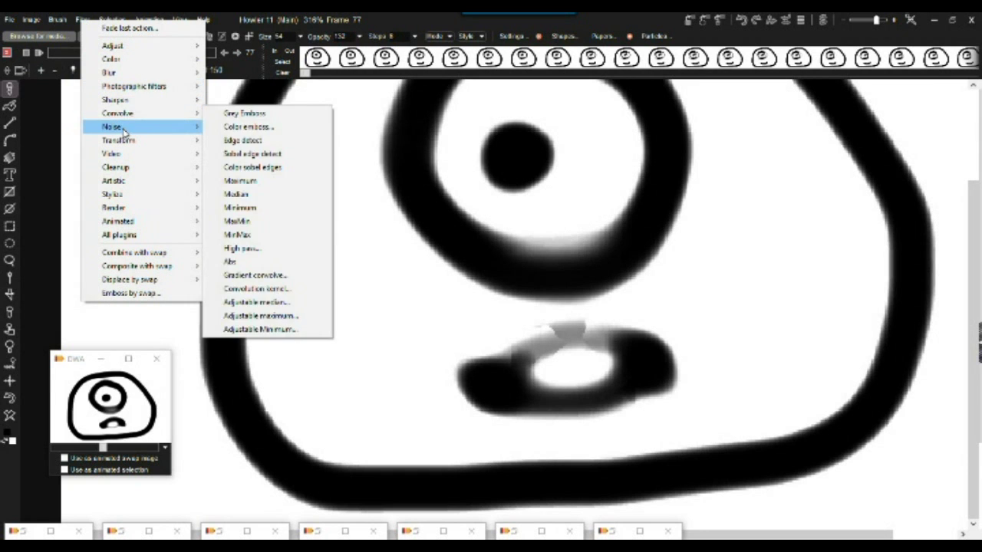
{"action": "mouse_move", "coordinate": [115, 74]}
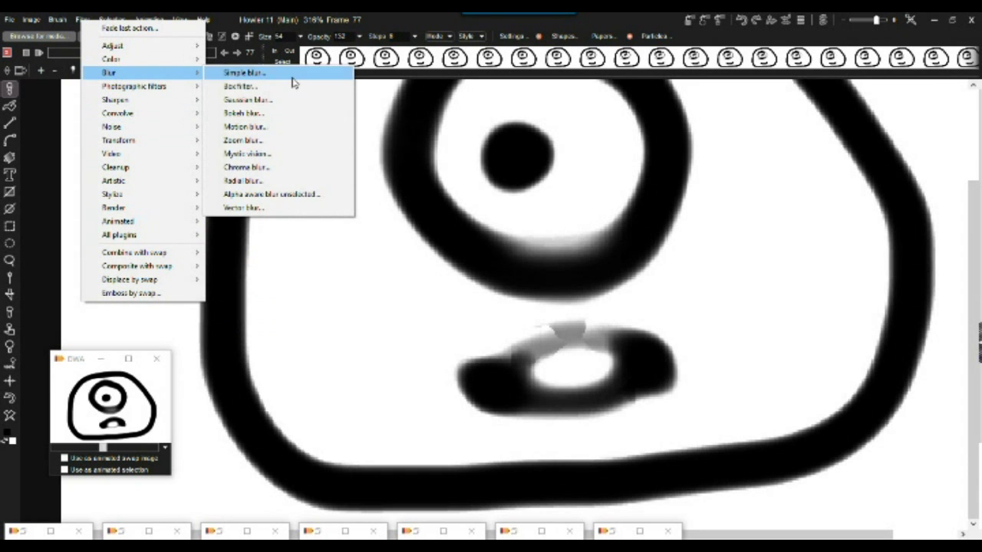
{"action": "left_click", "coordinate": [258, 102]}
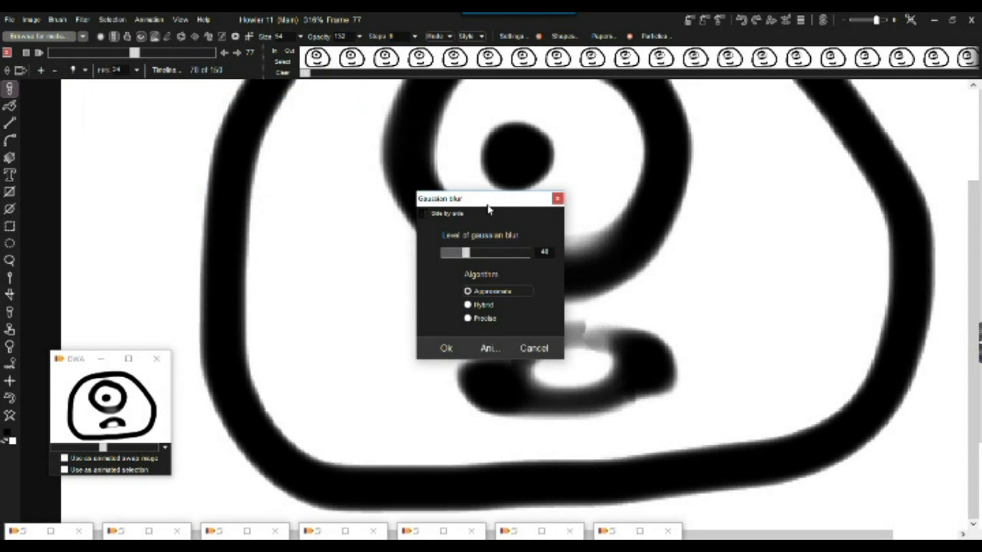
{"action": "left_click_drag", "start_coordinate": [488, 210], "coordinate": [301, 194]}
{"action": "mouse_move", "coordinate": [292, 237]}
{"action": "left_mouse_down"}
{"action": "mouse_move", "coordinate": [255, 238]}
{"action": "mouse_move", "coordinate": [274, 239]}
{"action": "left_mouse_up"}
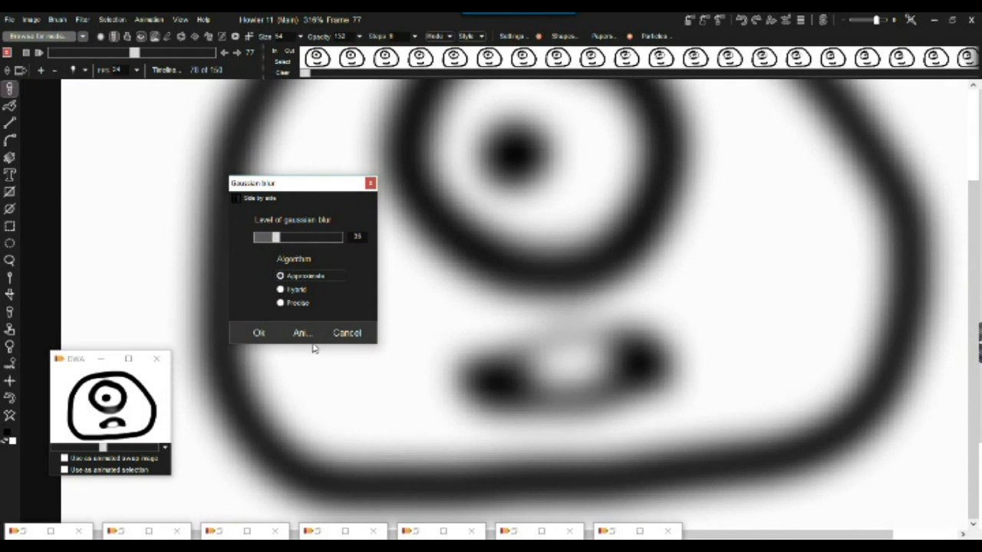
{"action": "left_click", "coordinate": [299, 333]}
{"action": "left_click", "coordinate": [409, 340]}
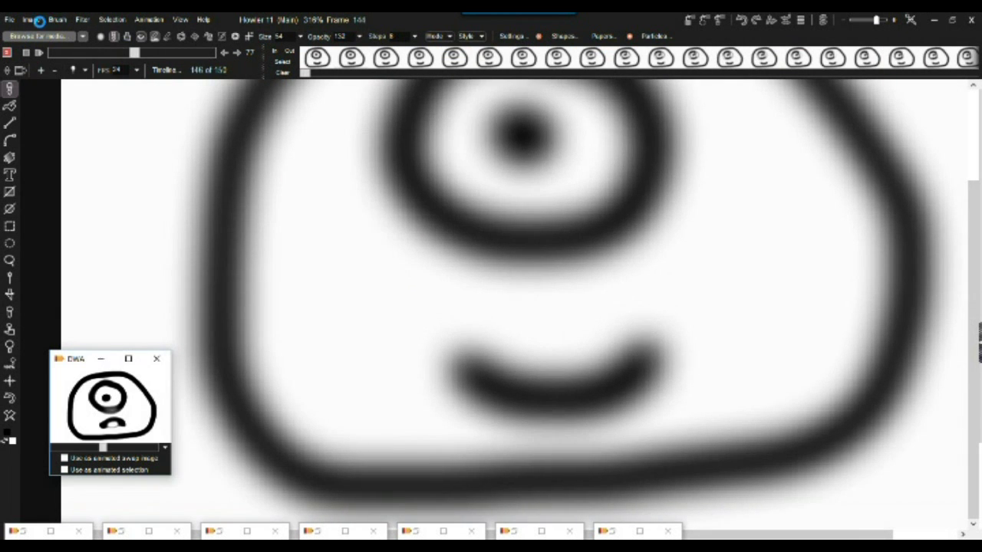
- Reset the Curves adjustment, shape a steep S-curve to harden the blurred lines, and apply it to all frames
{"action": "left_click", "coordinate": [83, 20]}
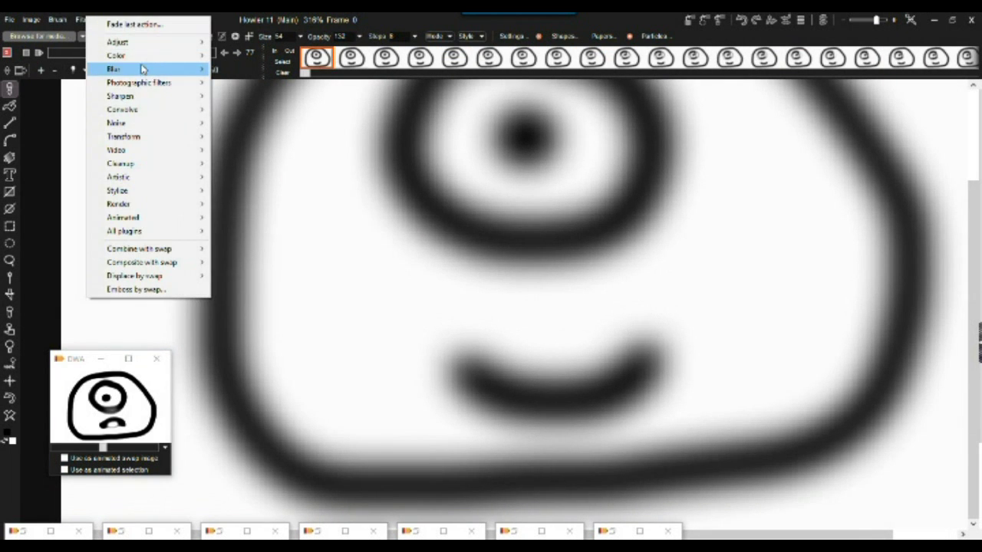
{"action": "mouse_move", "coordinate": [148, 62]}
{"action": "mouse_move", "coordinate": [145, 44]}
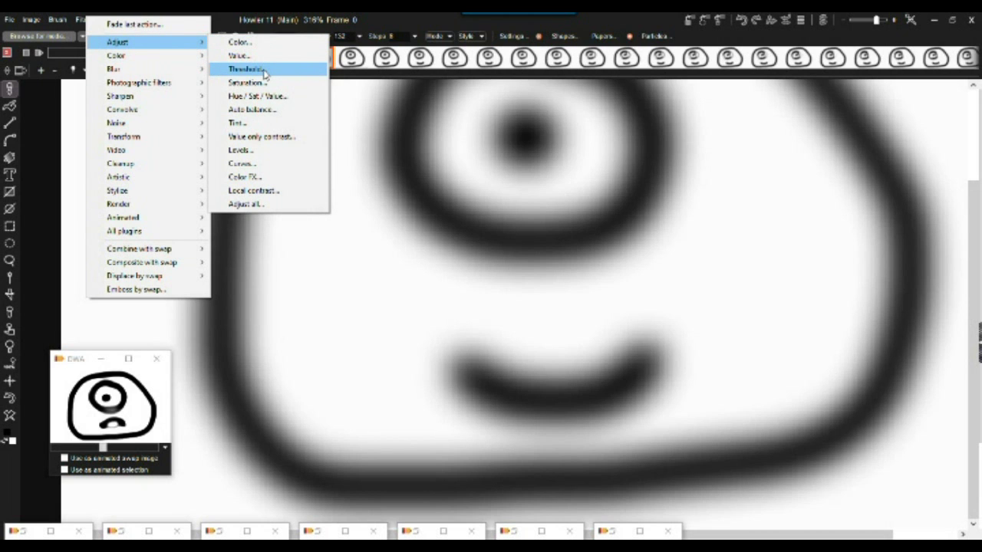
{"action": "left_click", "coordinate": [261, 163]}
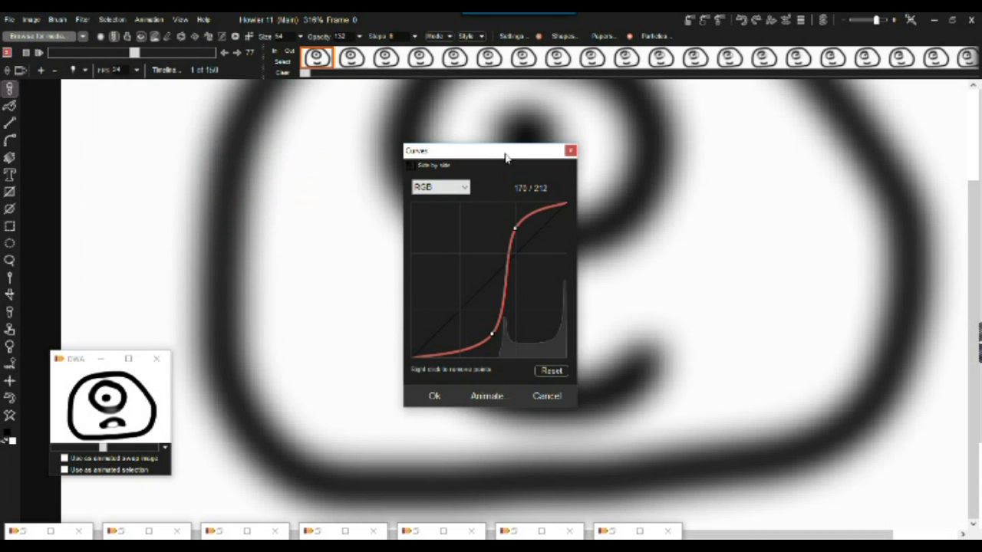
{"action": "left_click_drag", "start_coordinate": [505, 160], "coordinate": [290, 144]}
{"action": "left_click", "coordinate": [335, 352]}
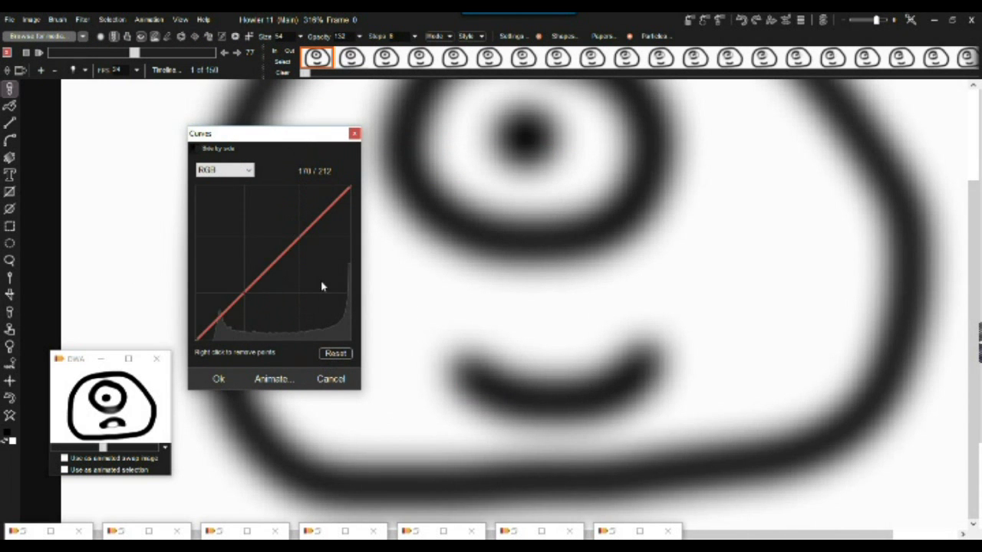
{"action": "left_click_drag", "start_coordinate": [263, 284], "coordinate": [241, 324]}
{"action": "left_click_drag", "start_coordinate": [316, 228], "coordinate": [273, 230]}
{"action": "left_click", "coordinate": [274, 379]}
{"action": "left_click", "coordinate": [434, 340]}
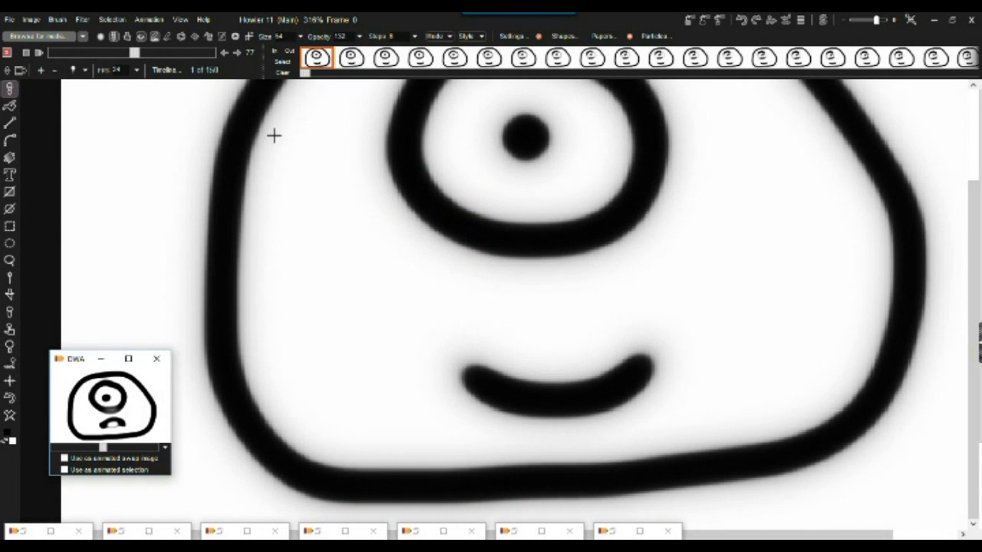
- Time-stretch the animation to 75 frames with frame blending off and play back the result
{"action": "left_click_drag", "start_coordinate": [132, 52], "coordinate": [47, 52]}
{"action": "scroll", "coordinate": [584, 222], "scroll_direction": "down", "scroll_amount": 4}
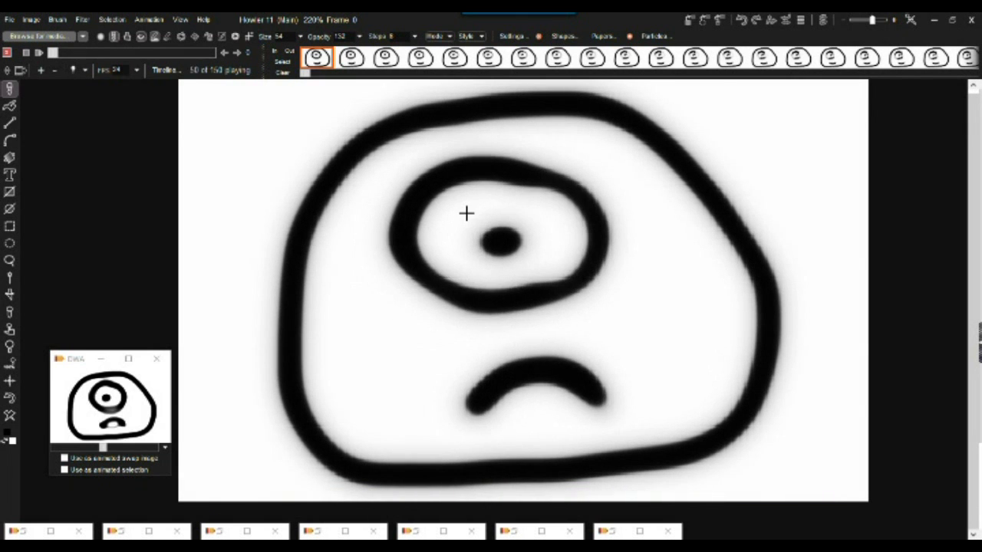
{"action": "left_click", "coordinate": [66, 53]}
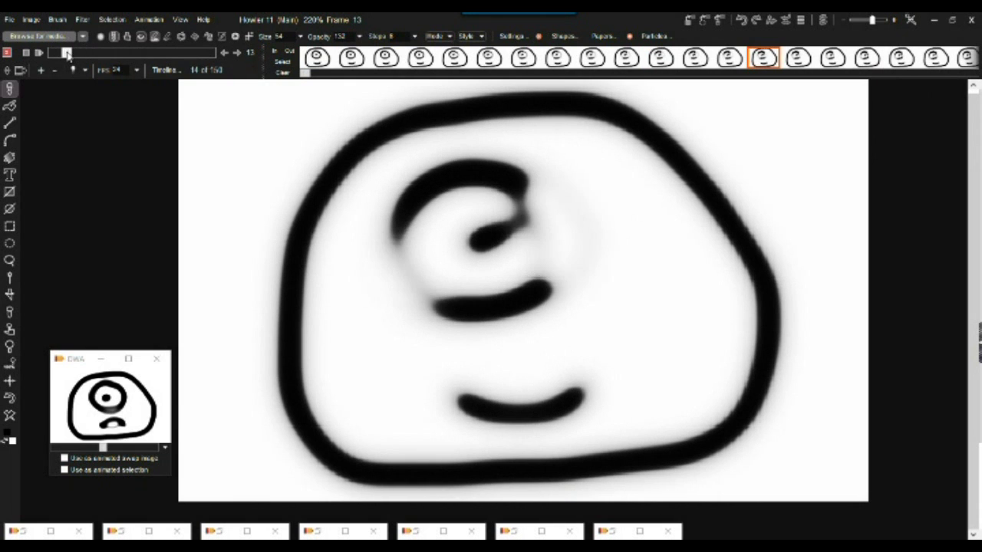
{"action": "right_click", "coordinate": [385, 59]}
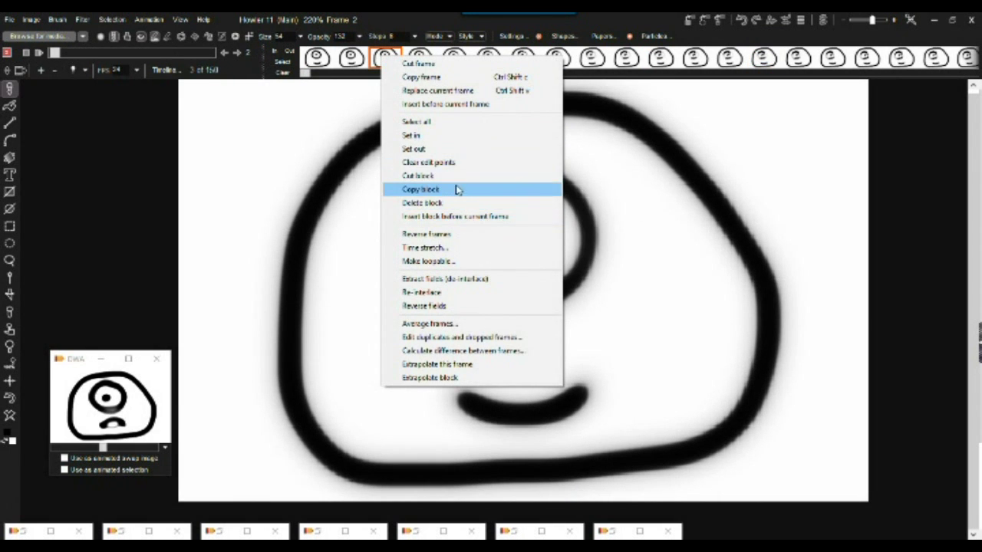
{"action": "left_click", "coordinate": [437, 248]}
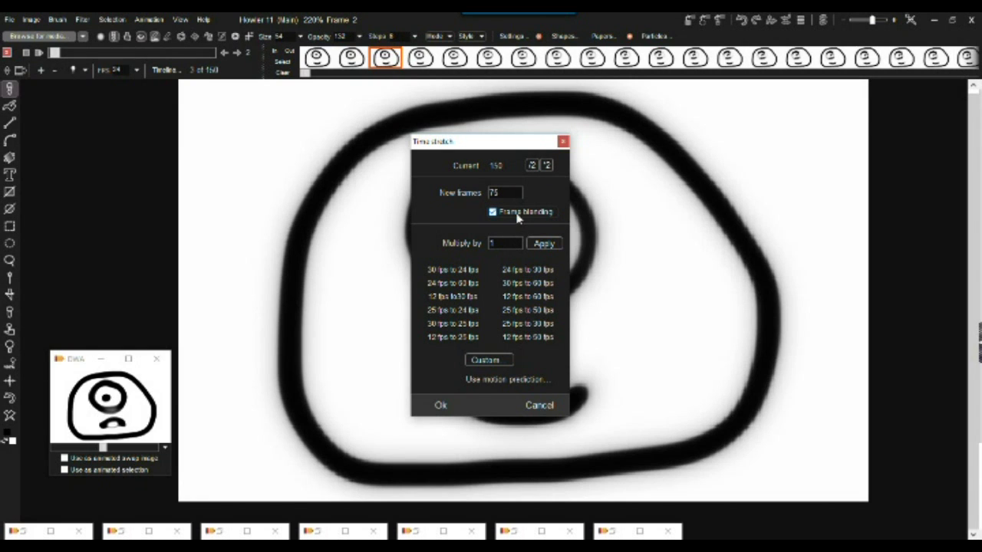
{"action": "left_click", "coordinate": [443, 404]}
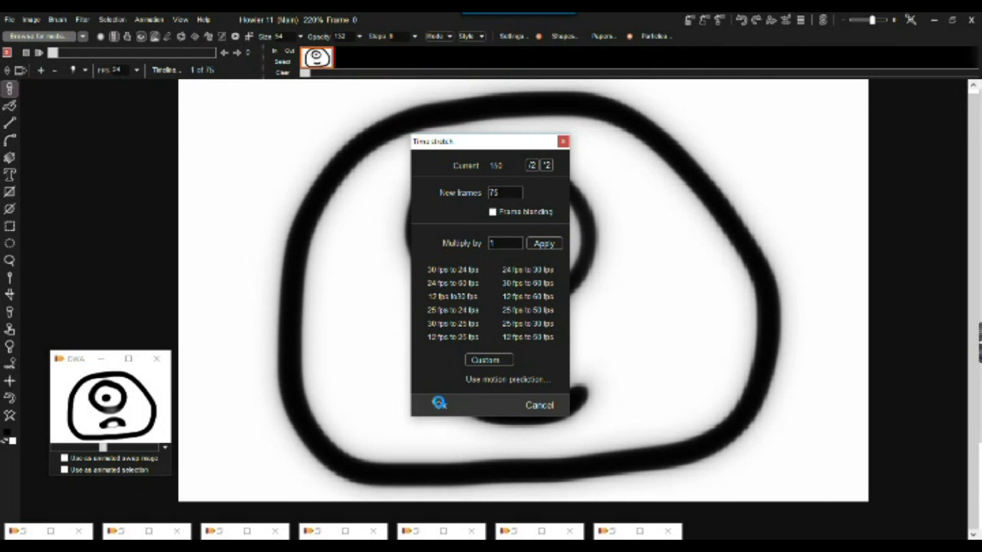
{"action": "left_click", "coordinate": [39, 53]}
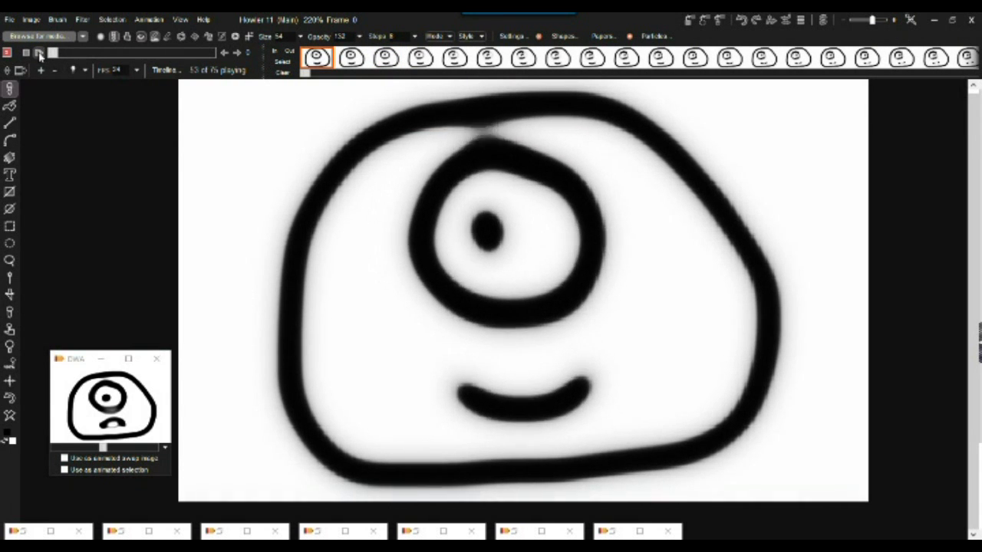
{"action": "left_click", "coordinate": [39, 53]}
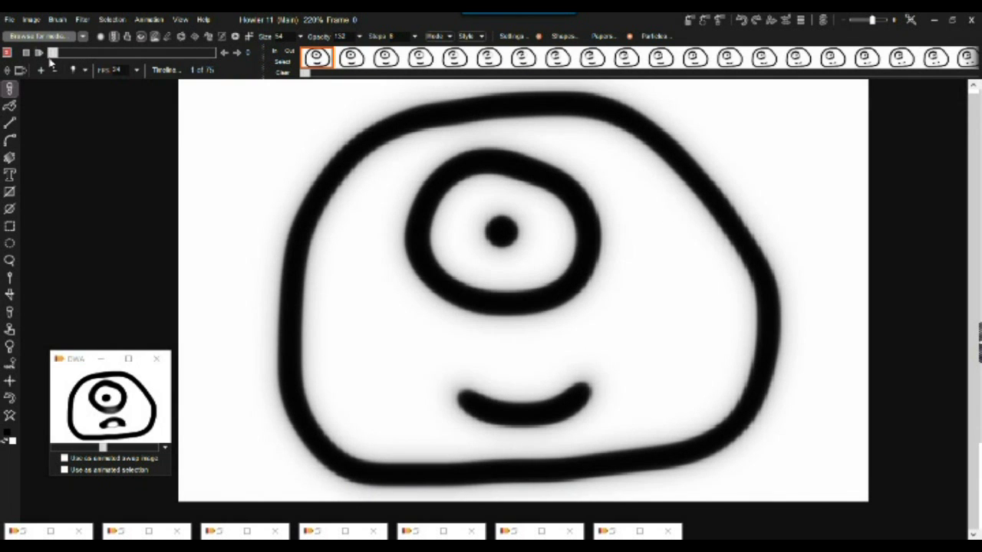
{"action": "key", "text": "1"}
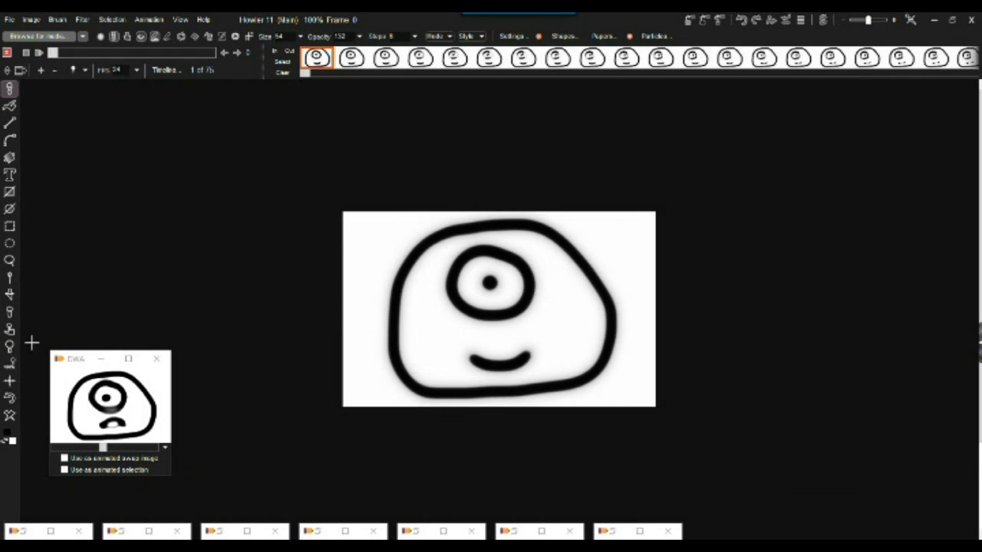
- Enlarge the animation's canvas to 600 × 600 pixels, keeping the face anchored at the centre and filling the new area with white
{"action": "left_click_drag", "start_coordinate": [344, 207], "coordinate": [380, 167]}
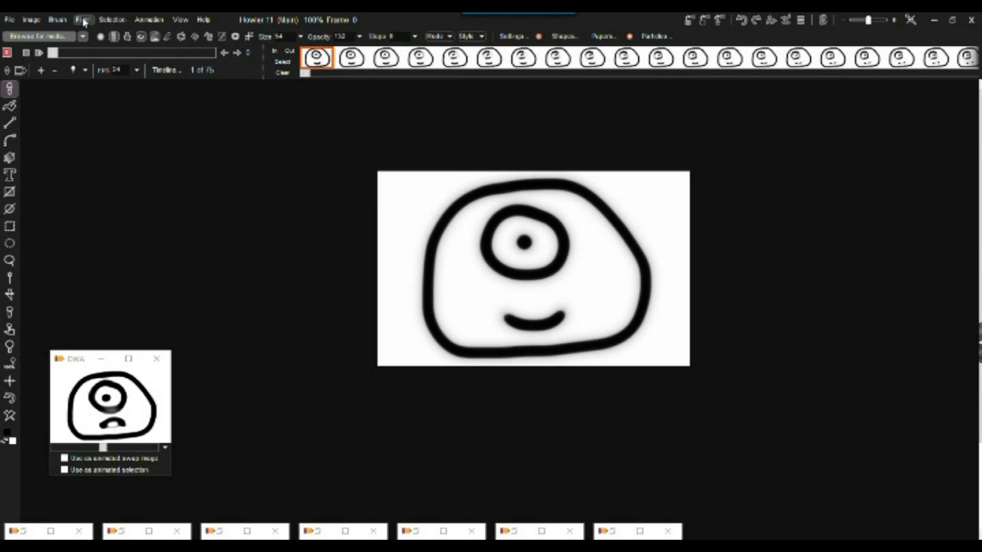
{"action": "left_click", "coordinate": [31, 19]}
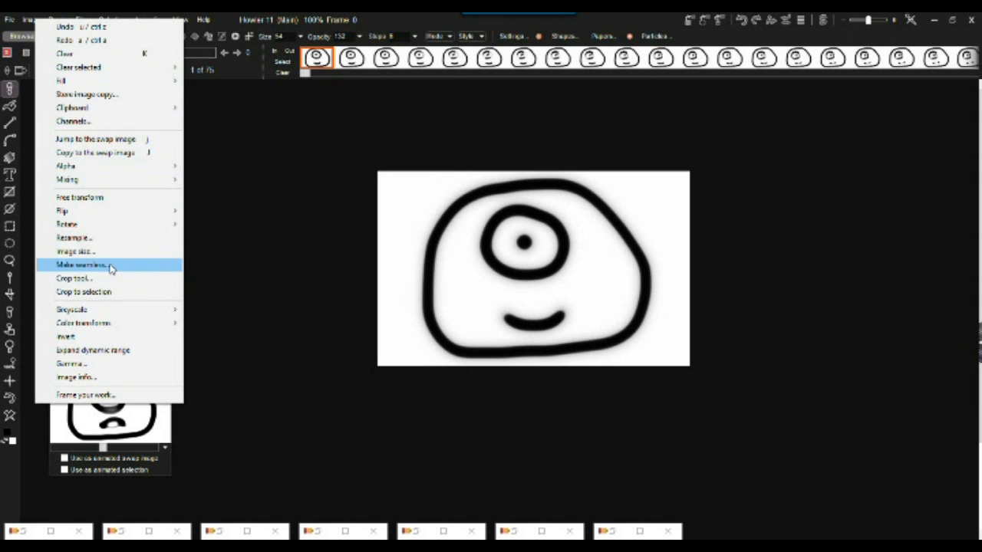
{"action": "left_click", "coordinate": [106, 251]}
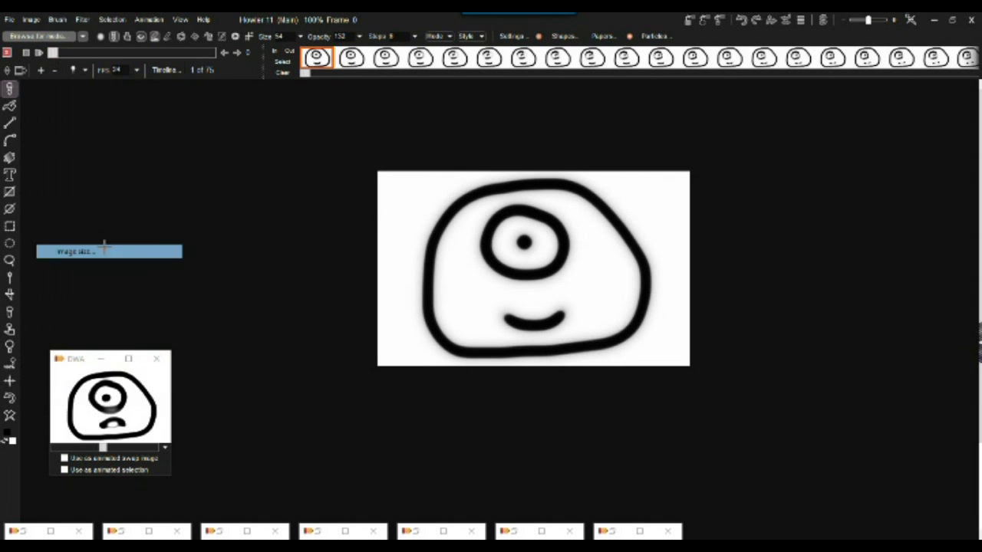
{"action": "left_click_drag", "start_coordinate": [463, 146], "coordinate": [221, 132]}
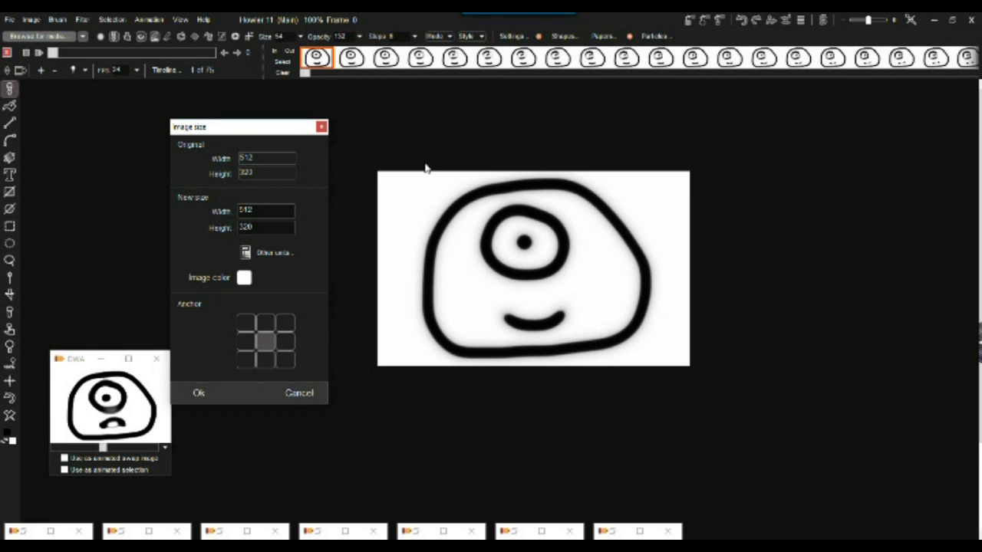
{"action": "double_click", "coordinate": [262, 224]}
{"action": "type", "text": "512"}
{"action": "double_click", "coordinate": [266, 210]}
{"action": "type", "text": "500"}
{"action": "key", "text": "Tab"}
{"action": "type", "text": "5"}
{"action": "left_click", "coordinate": [198, 393]}
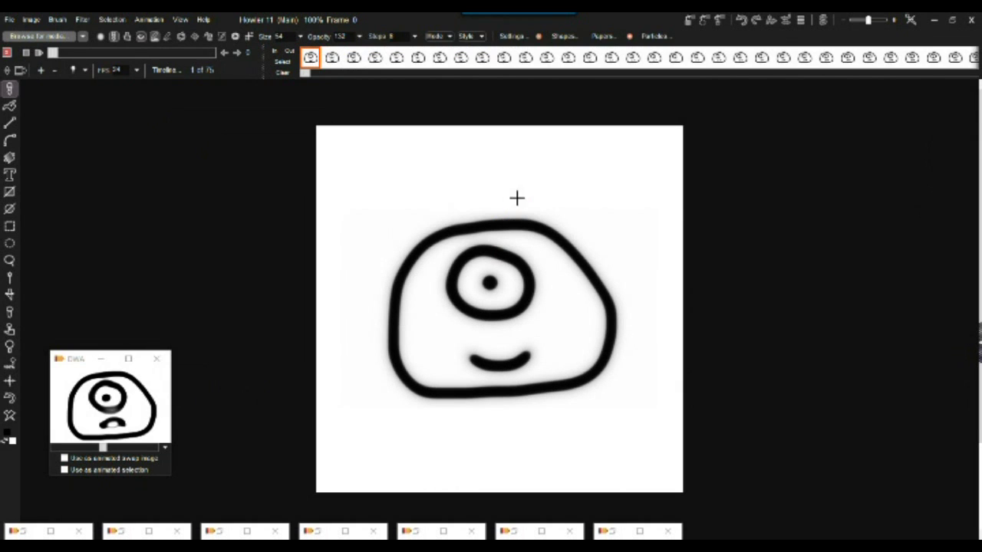
{"action": "mouse_move", "coordinate": [53, 53]}
{"action": "left_mouse_down"}
{"action": "mouse_move", "coordinate": [138, 56]}
{"action": "mouse_move", "coordinate": [51, 53]}
{"action": "left_mouse_up"}
- Crop the animation to about 462 × 408 pixels, trimming the excess white margins on all sides of the face
{"action": "left_click", "coordinate": [32, 19]}
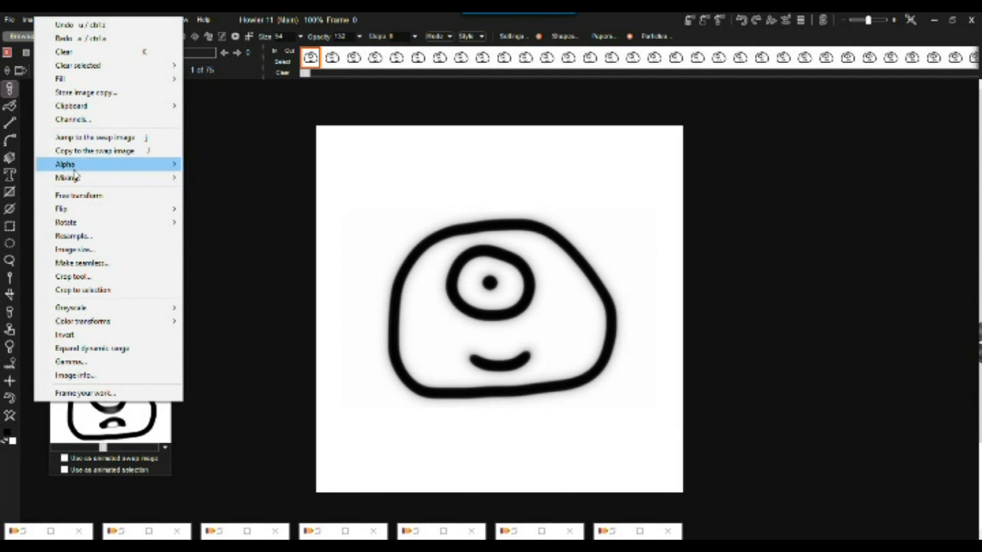
{"action": "left_click", "coordinate": [73, 277]}
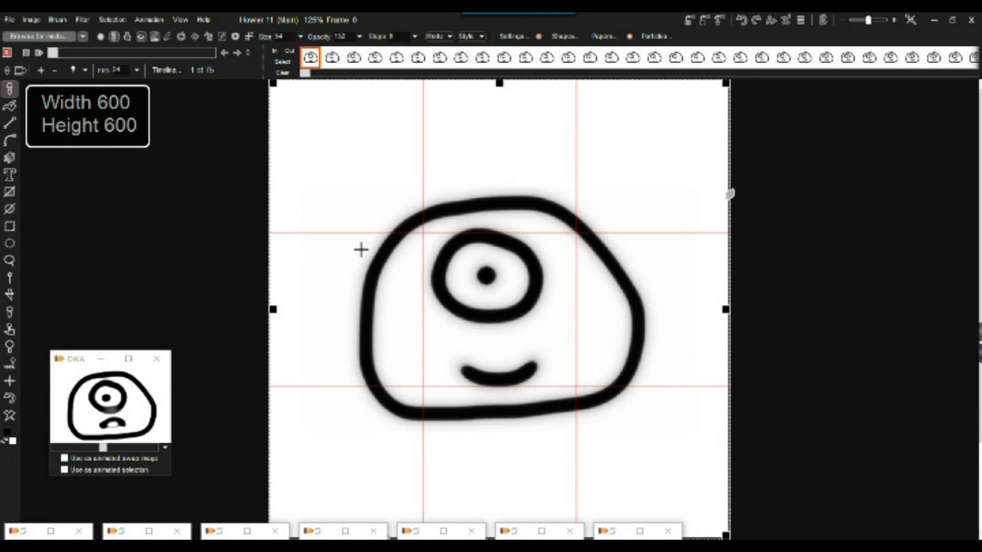
{"action": "left_click_drag", "start_coordinate": [498, 83], "coordinate": [503, 160]}
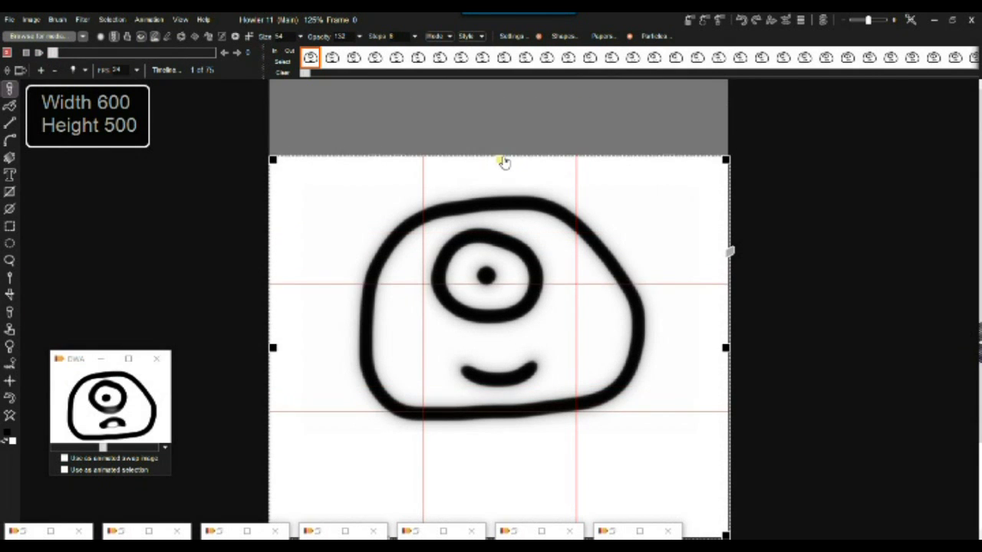
{"action": "left_click_drag", "start_coordinate": [572, 475], "coordinate": [572, 424]}
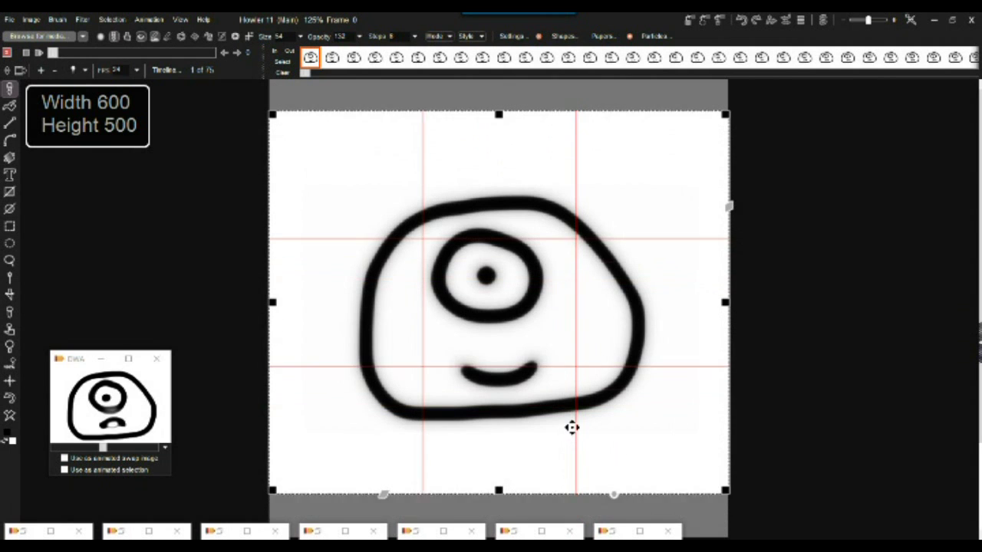
{"action": "left_click_drag", "start_coordinate": [501, 112], "coordinate": [497, 175]}
{"action": "left_click_drag", "start_coordinate": [511, 287], "coordinate": [510, 266]}
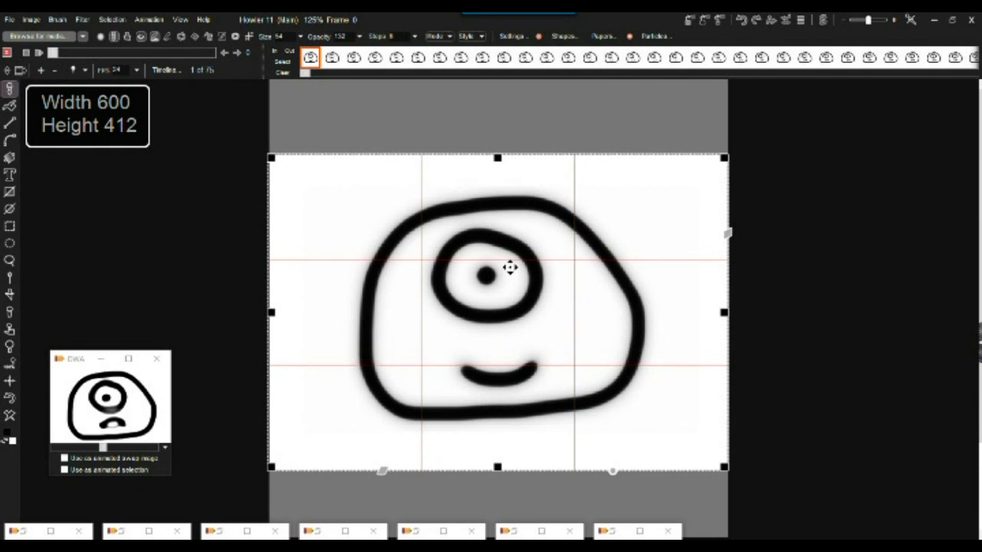
{"action": "left_click_drag", "start_coordinate": [272, 315], "coordinate": [320, 317]}
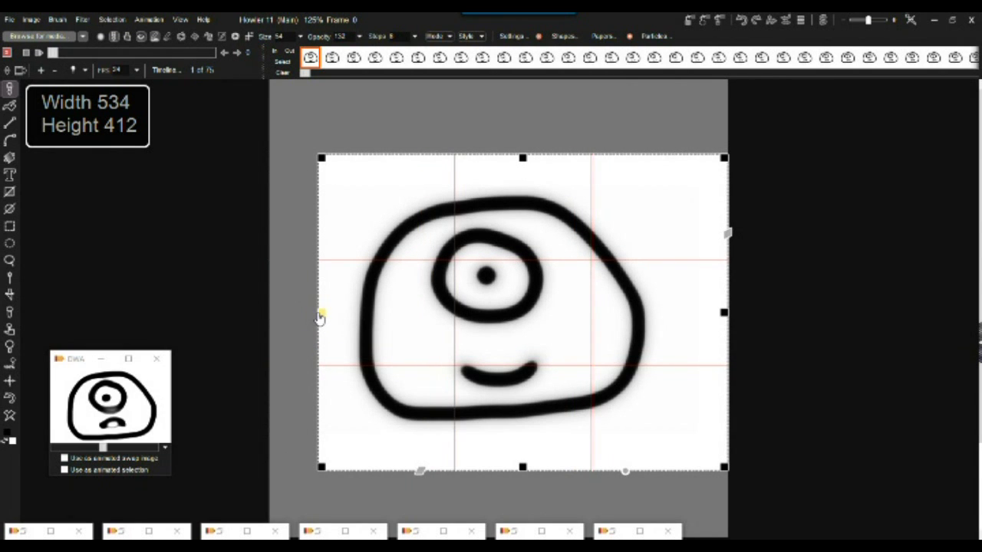
{"action": "left_click_drag", "start_coordinate": [725, 313], "coordinate": [671, 315]}
{"action": "left_click_drag", "start_coordinate": [493, 159], "coordinate": [495, 161]}
{"action": "right_click", "coordinate": [505, 274]}
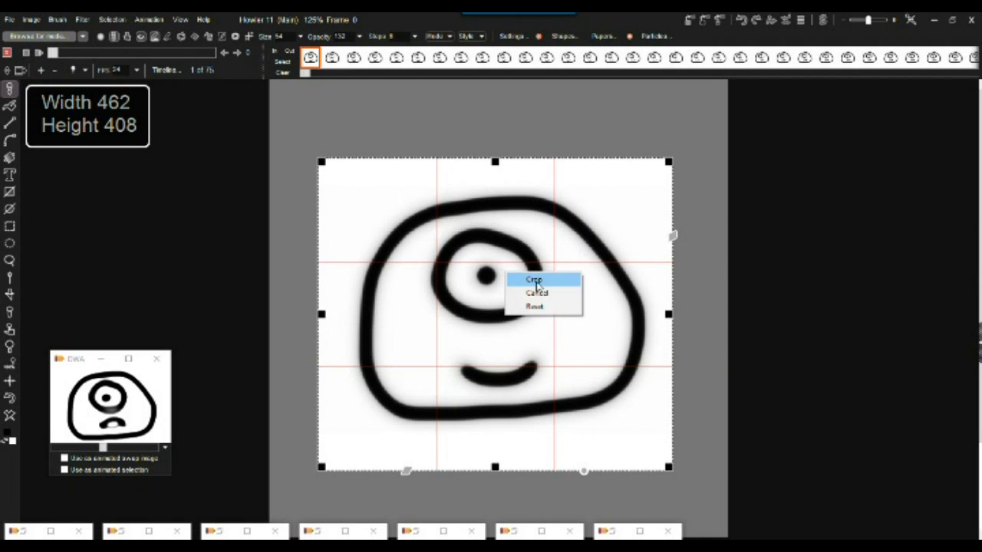
{"action": "left_click", "coordinate": [536, 281]}
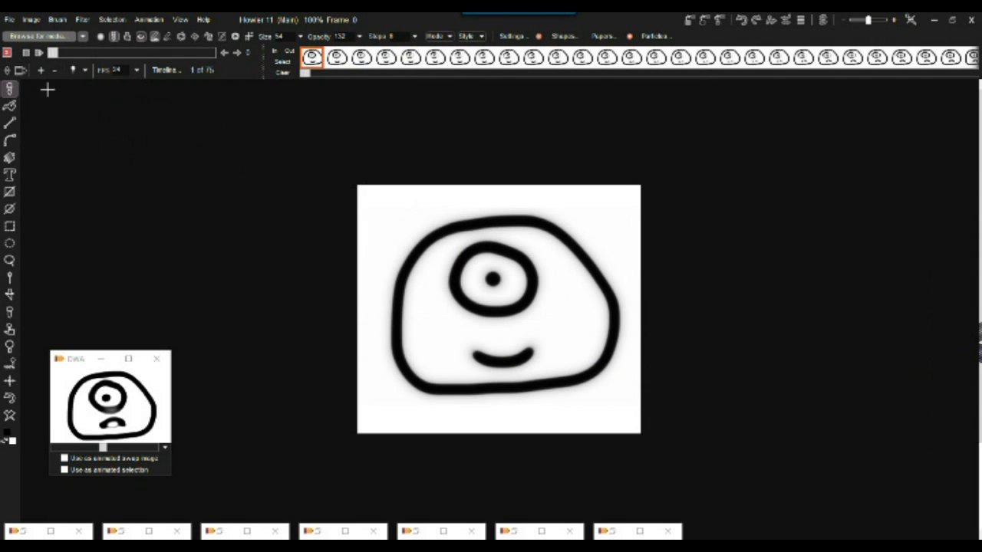
- Check the cropped image's dimensions and resample the animation to a slightly smaller width with Bi-cubic+ scaling
{"action": "left_click", "coordinate": [31, 19]}
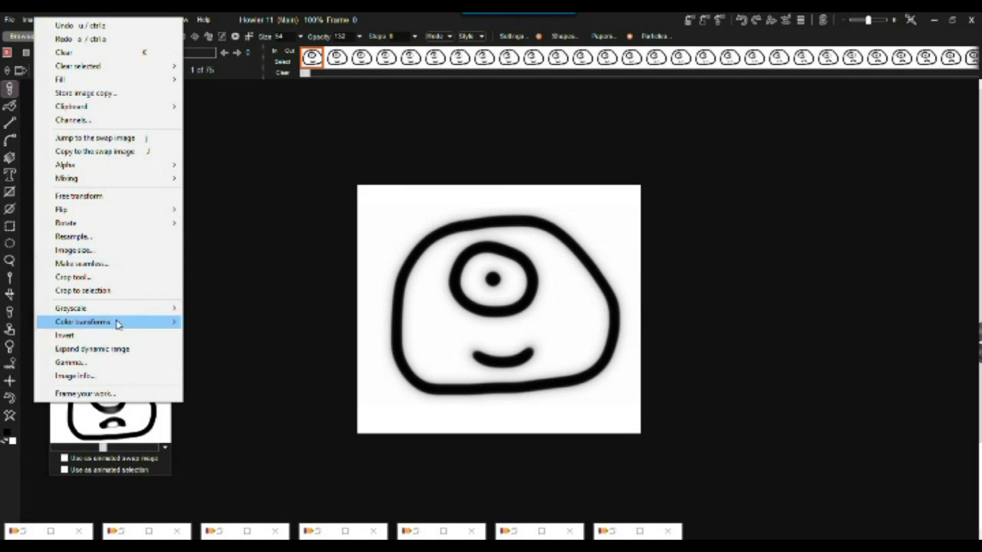
{"action": "left_click", "coordinate": [88, 376]}
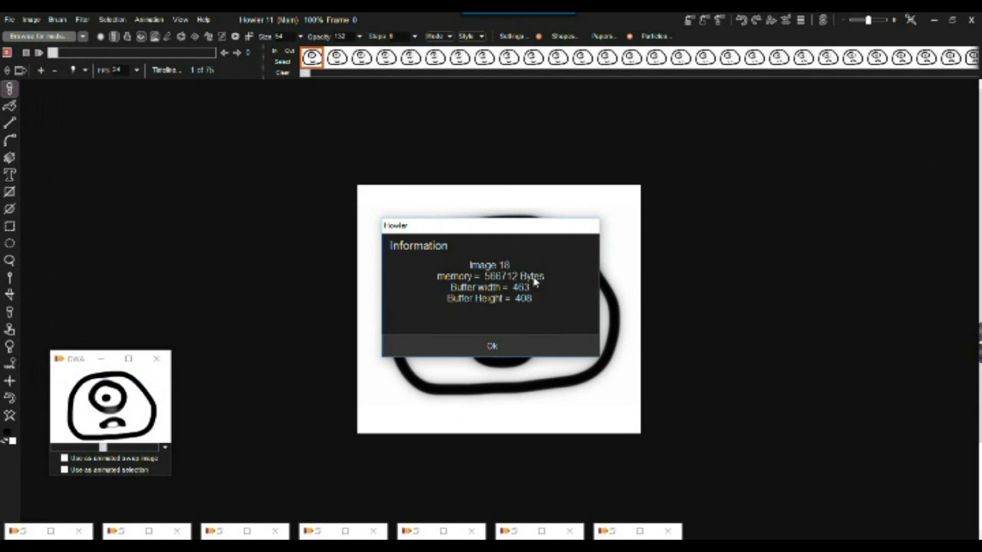
{"action": "left_click", "coordinate": [488, 345]}
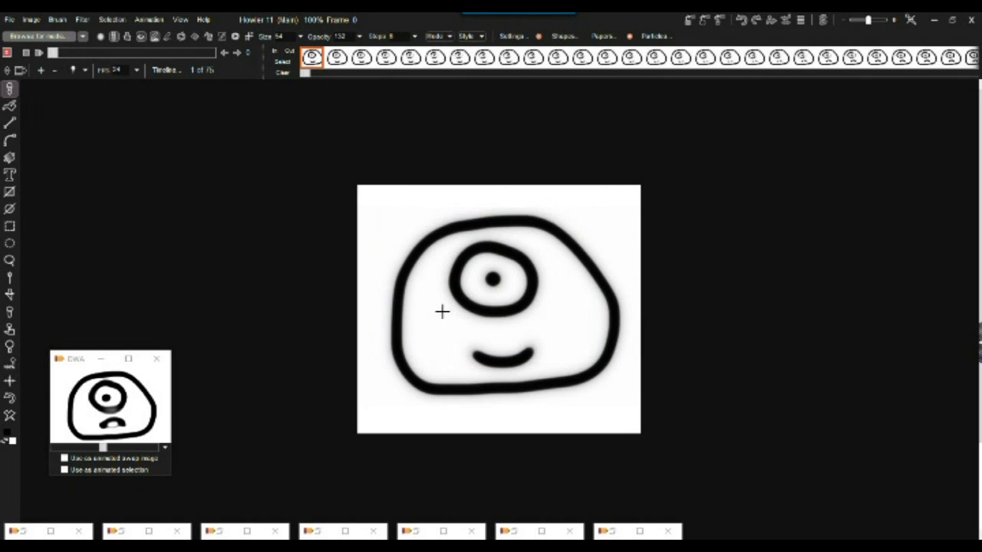
{"action": "left_click", "coordinate": [29, 21]}
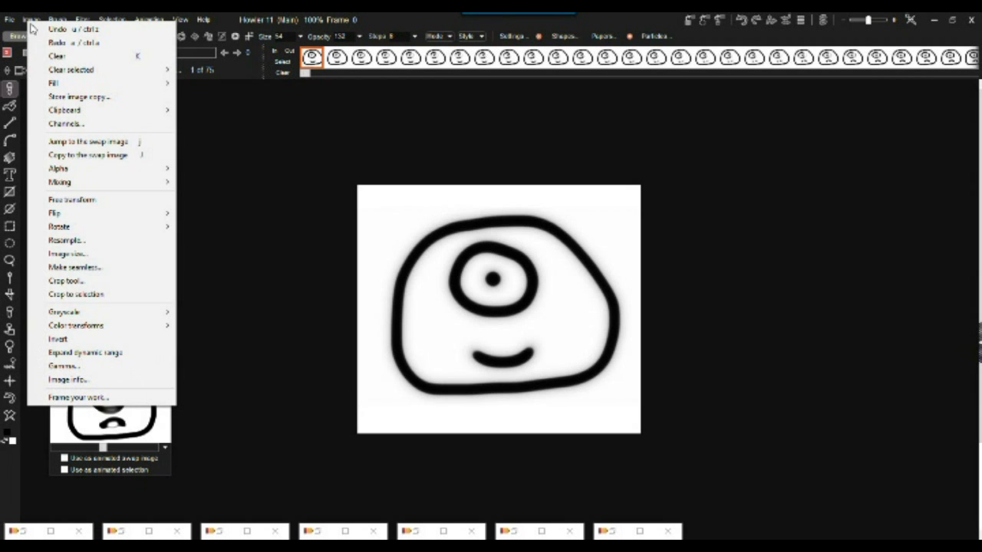
{"action": "left_click", "coordinate": [90, 242]}
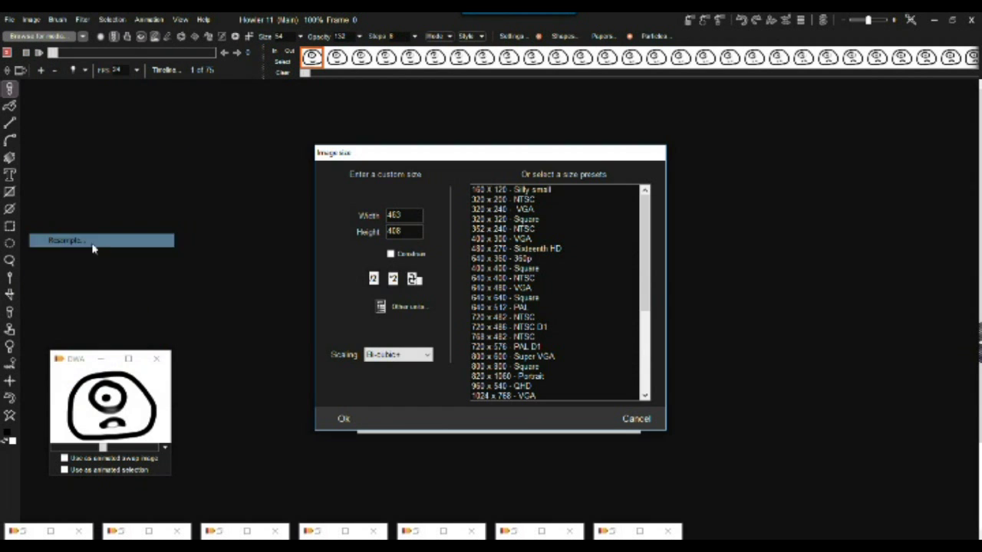
{"action": "double_click", "coordinate": [414, 216]}
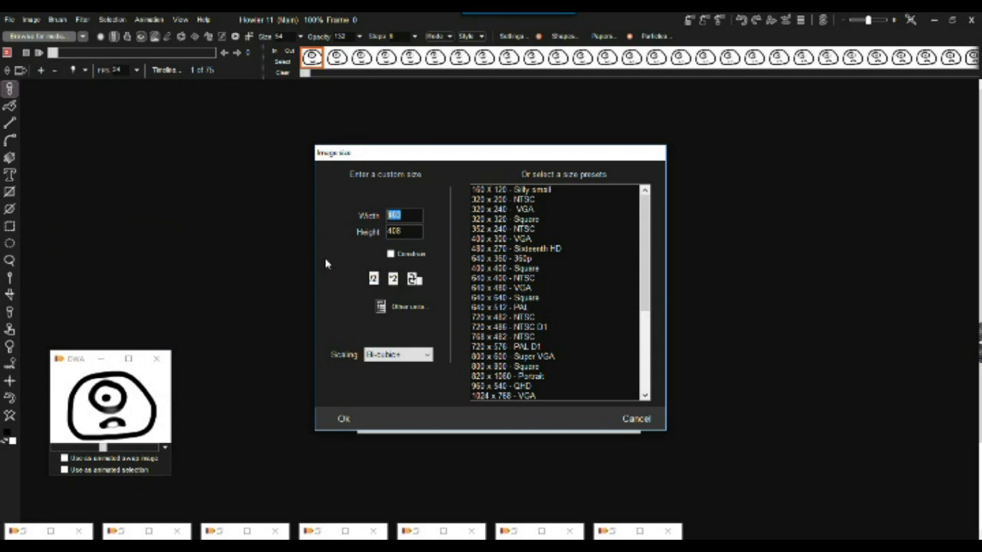
{"action": "type", "text": "4"}
{"action": "left_click", "coordinate": [344, 418]}
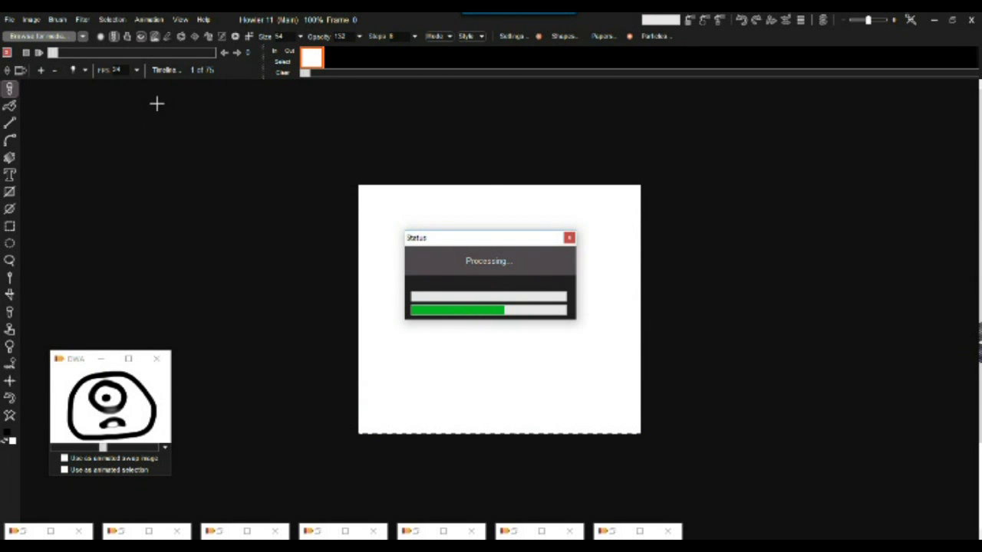
- Store a copy of the resized animation in memory and minimize the older stored animation's window
{"action": "left_click", "coordinate": [152, 22]}
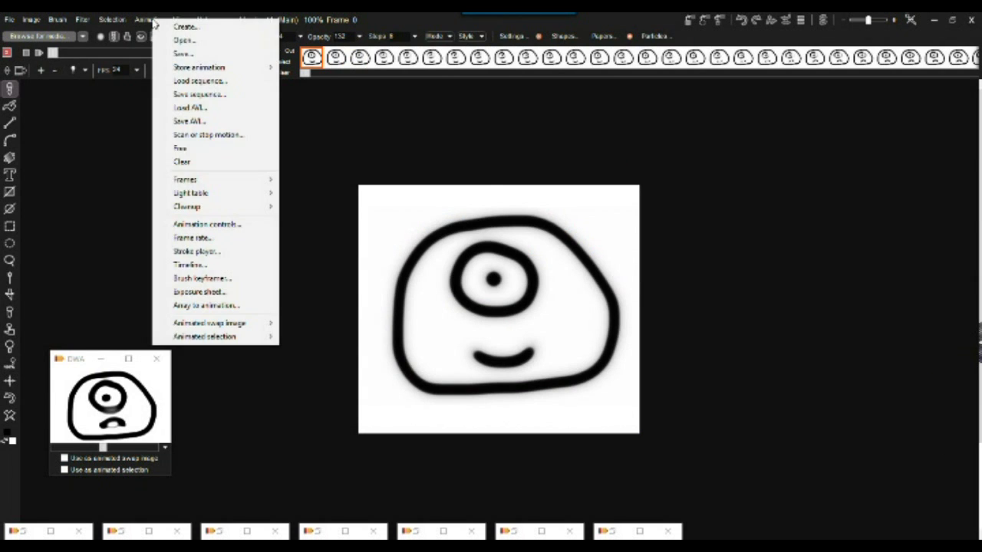
{"action": "mouse_move", "coordinate": [203, 71]}
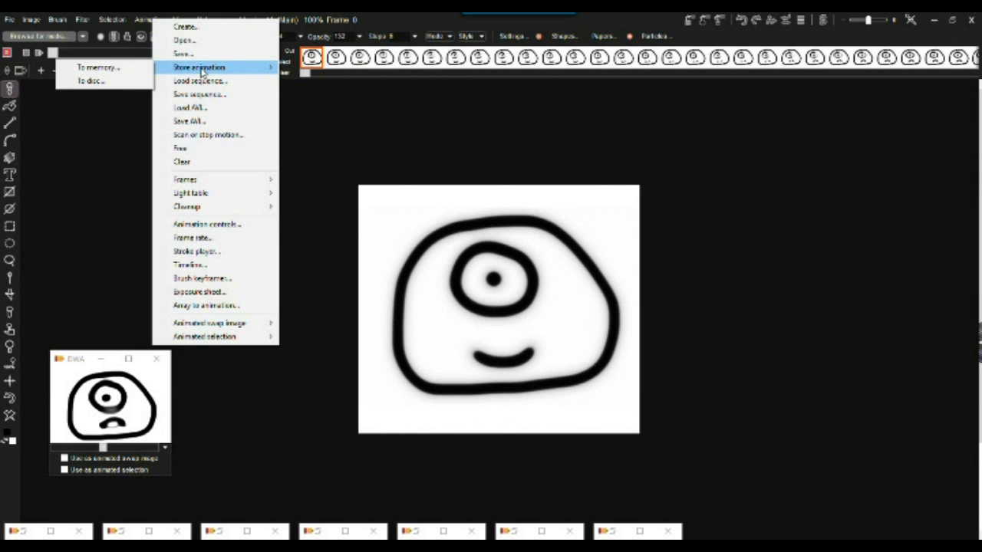
{"action": "left_click", "coordinate": [96, 68]}
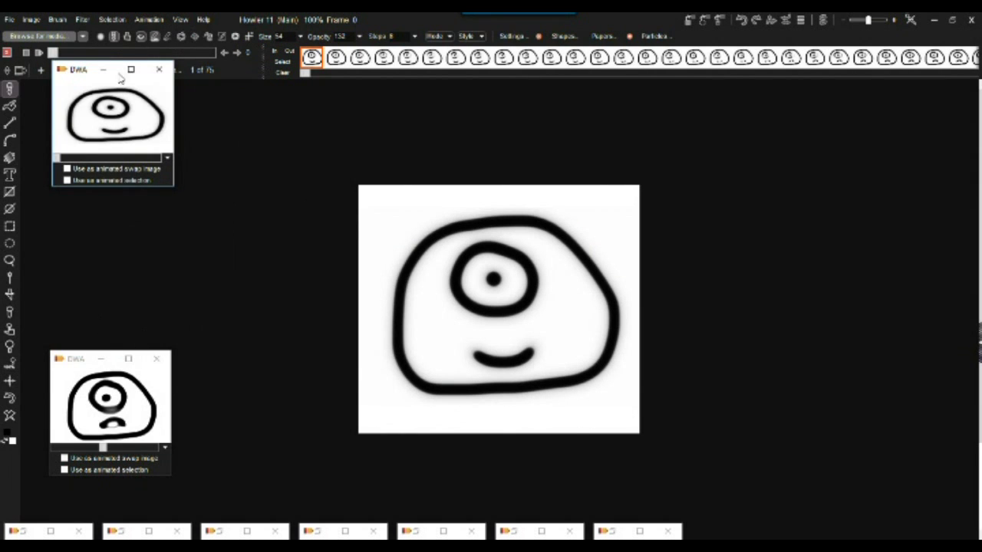
{"action": "left_click_drag", "start_coordinate": [94, 73], "coordinate": [85, 193]}
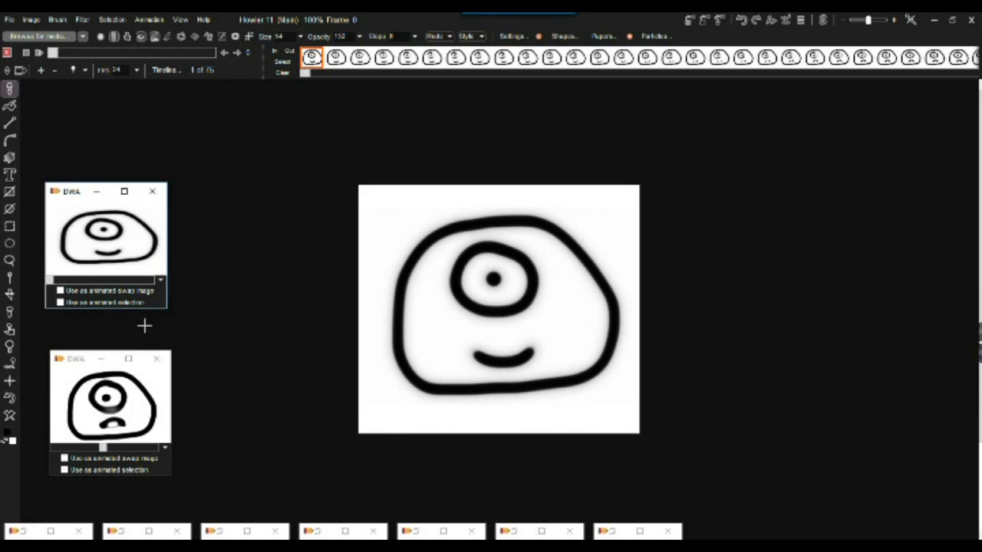
{"action": "left_click", "coordinate": [102, 359]}
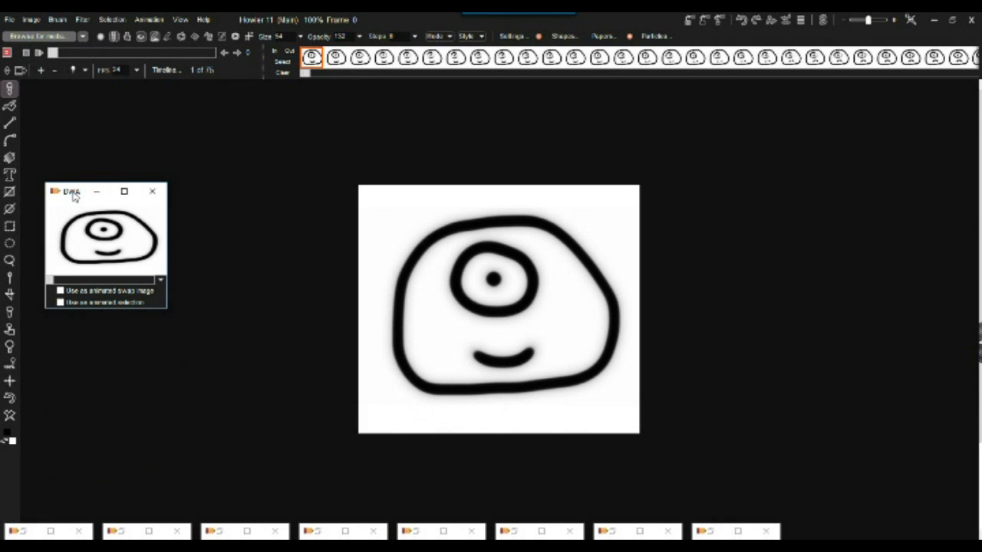
{"action": "left_click_drag", "start_coordinate": [78, 192], "coordinate": [71, 244]}
- On frame 36, start a Transform filter with Tile enabled and shrink the scale until the face repeats in a five-by-five grid
{"action": "left_click_drag", "start_coordinate": [54, 53], "coordinate": [134, 67]}
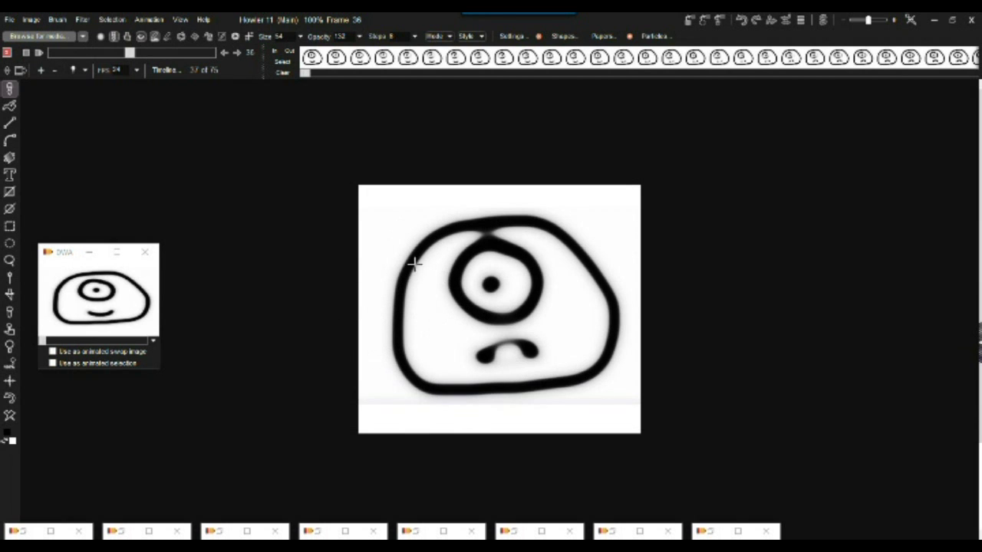
{"action": "left_click", "coordinate": [82, 20]}
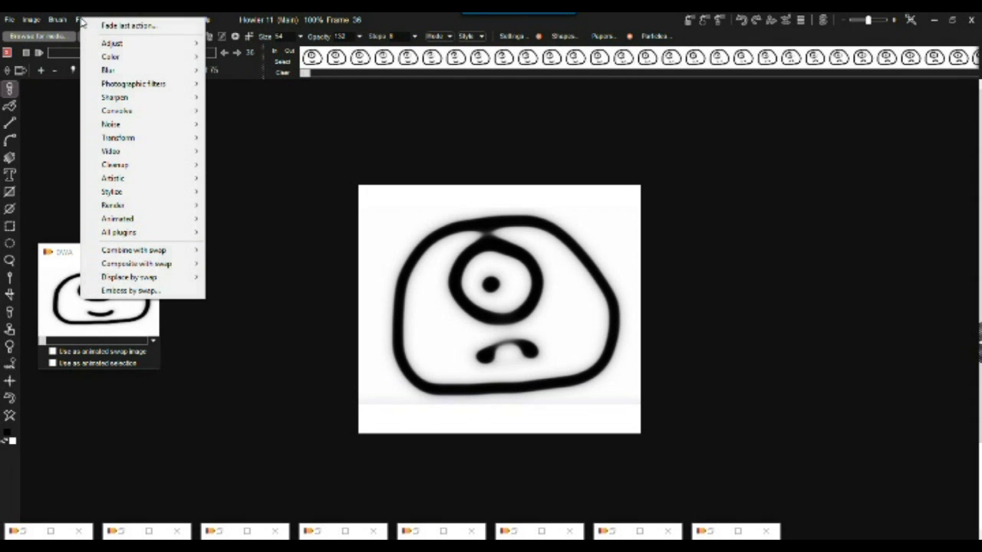
{"action": "mouse_move", "coordinate": [144, 112]}
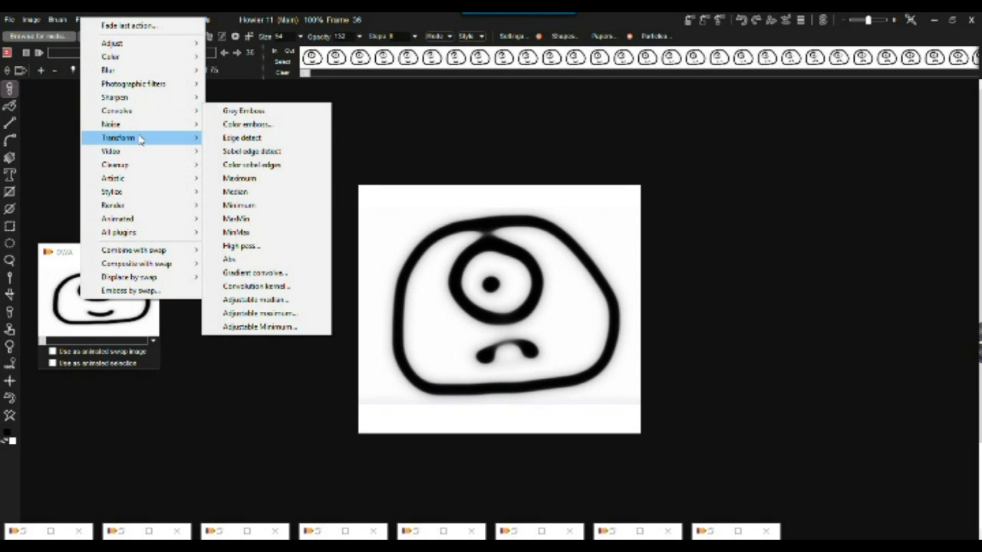
{"action": "mouse_move", "coordinate": [181, 138]}
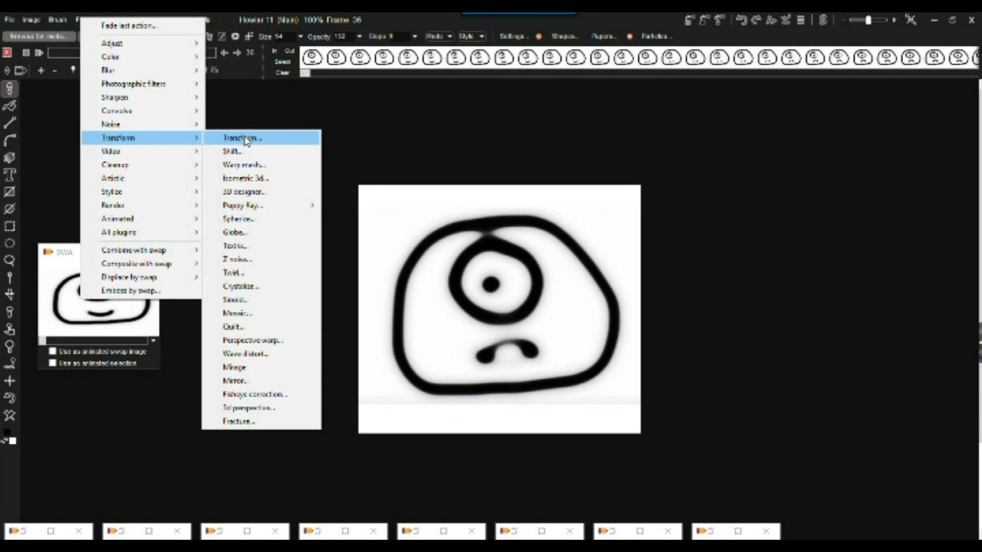
{"action": "left_click", "coordinate": [245, 139]}
{"action": "left_click_drag", "start_coordinate": [442, 194], "coordinate": [174, 121]}
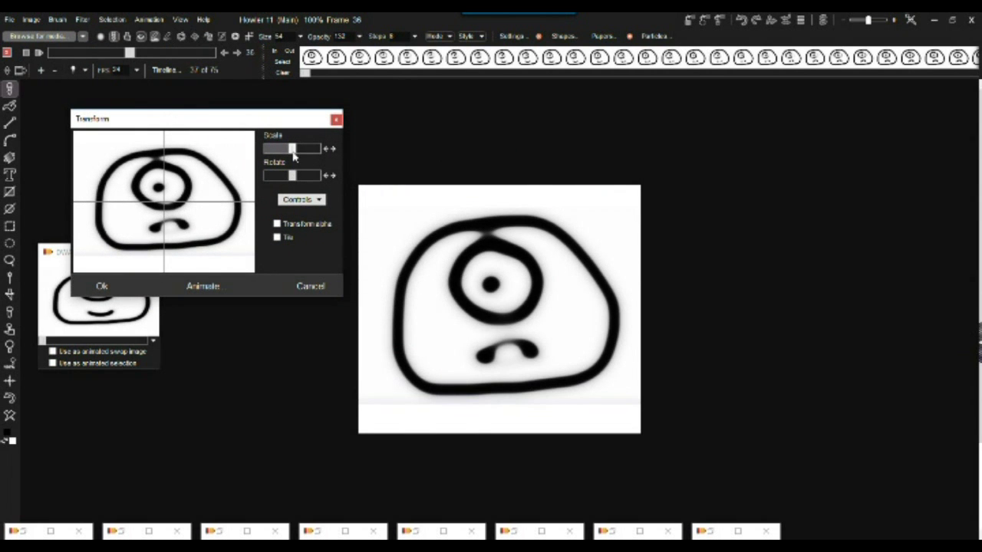
{"action": "left_click_drag", "start_coordinate": [294, 151], "coordinate": [287, 155]}
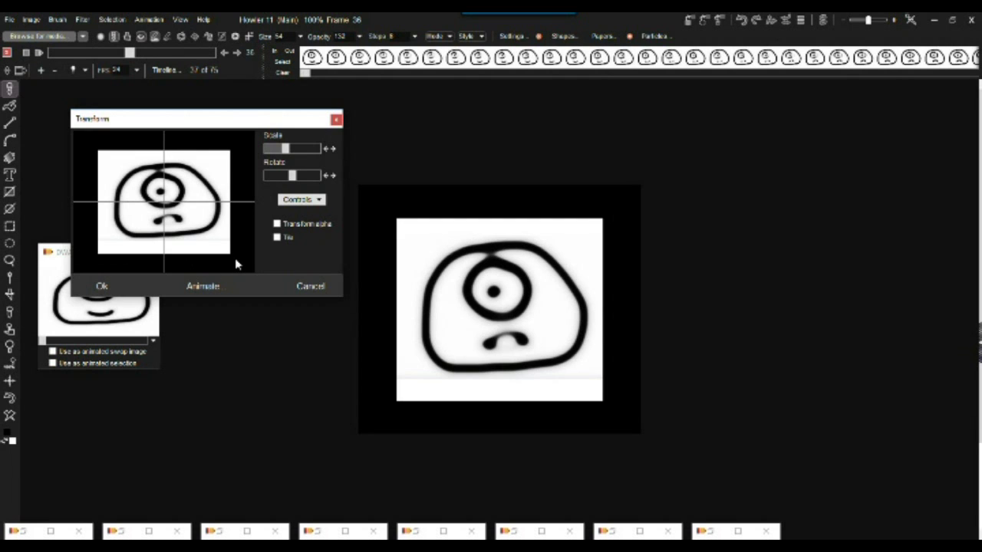
{"action": "left_click", "coordinate": [278, 238]}
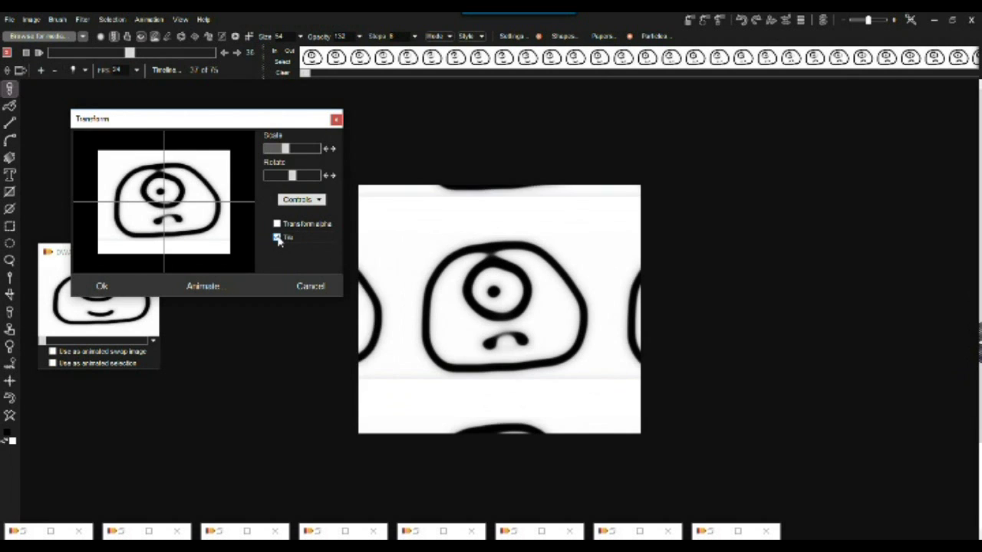
{"action": "left_click_drag", "start_coordinate": [285, 148], "coordinate": [272, 152]}
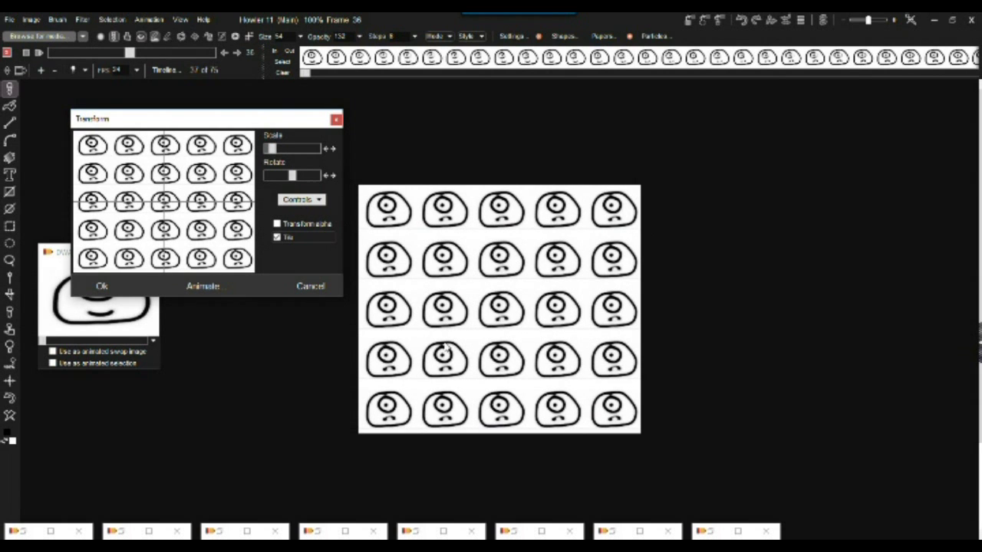
- Raise the Transform scale until one slightly reduced face fills the canvas, keep Tile enabled, and apply the filter to all frames
{"action": "left_click", "coordinate": [277, 238]}
{"action": "left_click_drag", "start_coordinate": [287, 148], "coordinate": [289, 259]}
{"action": "left_click", "coordinate": [277, 238]}
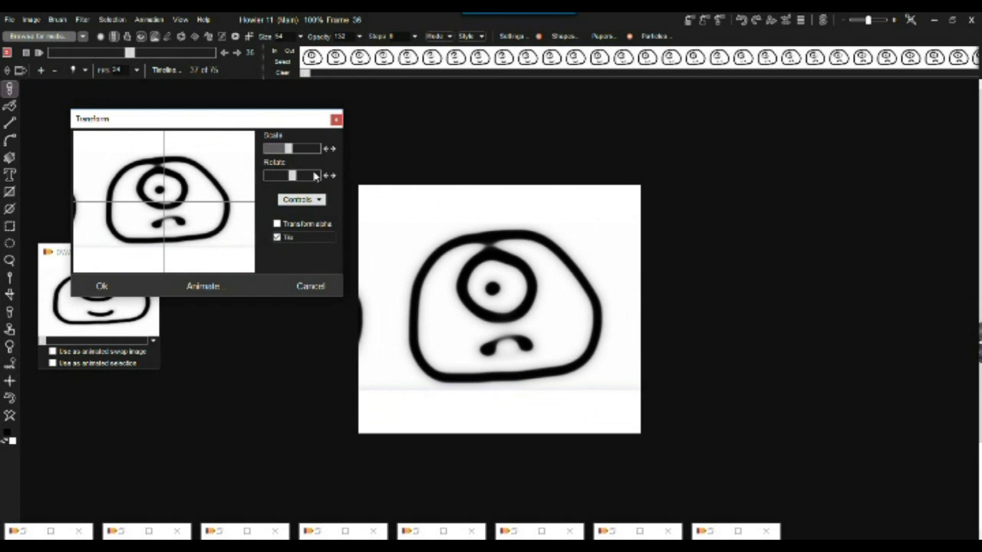
{"action": "mouse_move", "coordinate": [296, 154]}
{"action": "left_mouse_down"}
{"action": "mouse_move", "coordinate": [285, 152]}
{"action": "mouse_move", "coordinate": [292, 162]}
{"action": "left_mouse_up"}
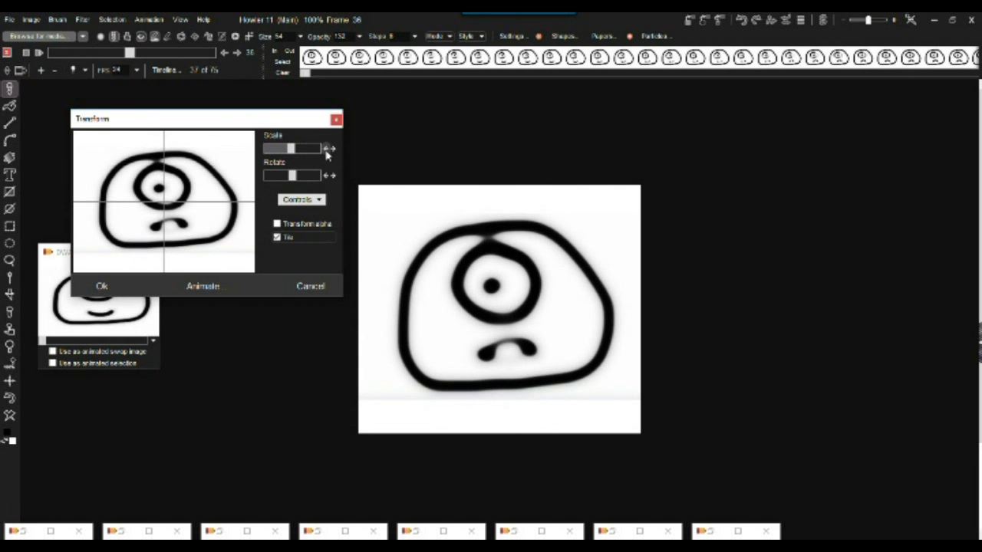
{"action": "left_click", "coordinate": [328, 151]}
{"action": "left_click", "coordinate": [328, 151]}
{"action": "left_click", "coordinate": [328, 150]}
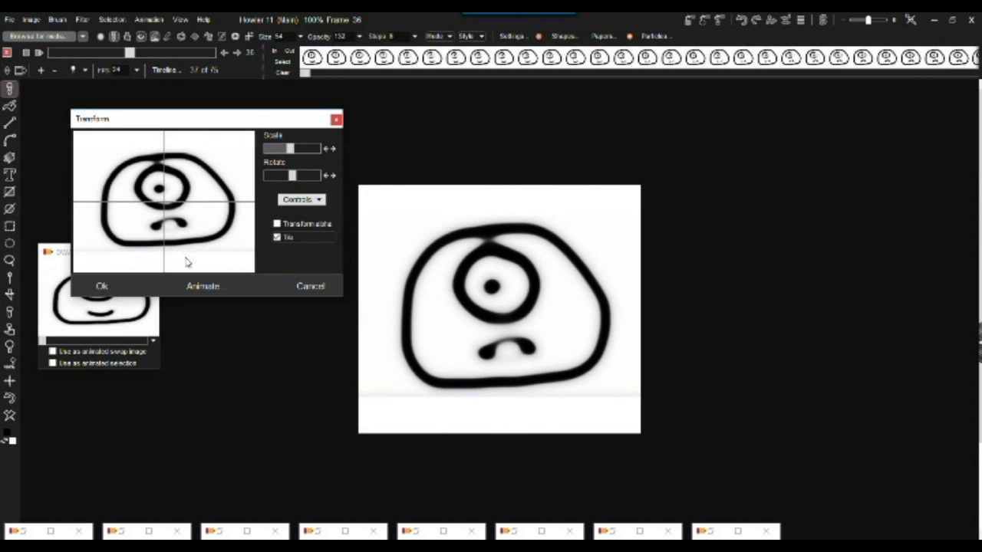
{"action": "left_click", "coordinate": [204, 286]}
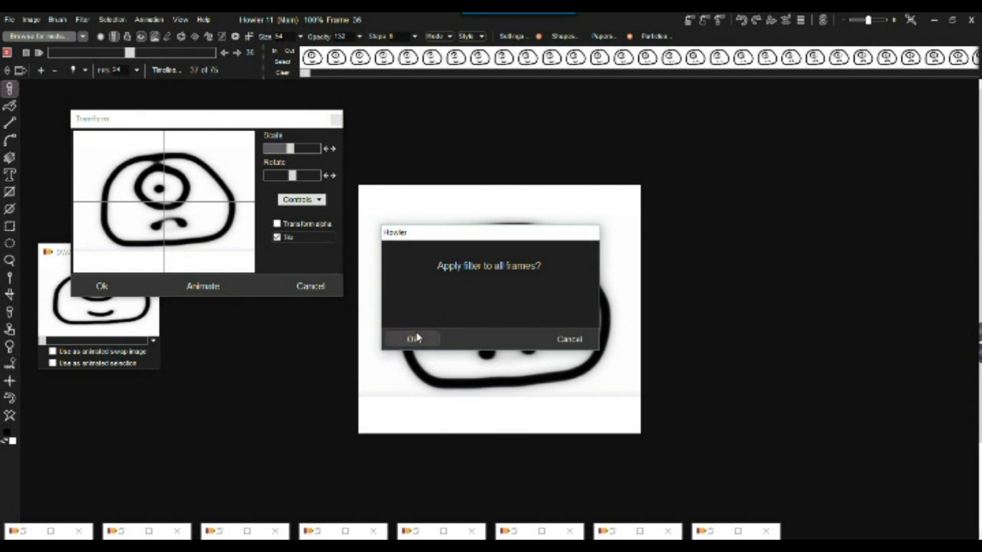
{"action": "left_click", "coordinate": [409, 337]}
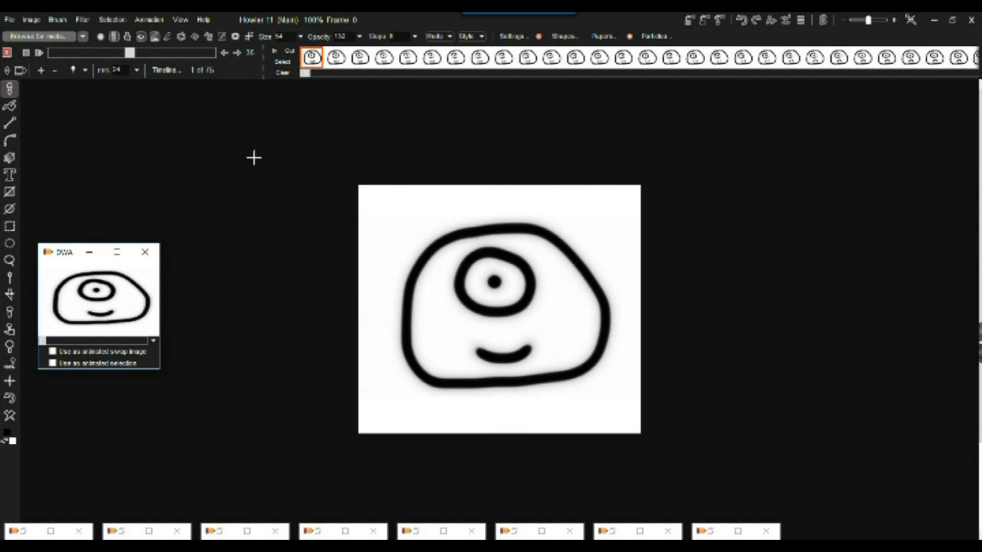
- Check the transformed frames at the start of the animation and restore the stored animation in place of the current one
{"action": "left_click_drag", "start_coordinate": [343, 60], "coordinate": [383, 60]}
{"action": "left_click", "coordinate": [312, 57]}
{"action": "left_click", "coordinate": [384, 58]}
{"action": "left_click", "coordinate": [312, 58]}
{"action": "left_click", "coordinate": [119, 284]}
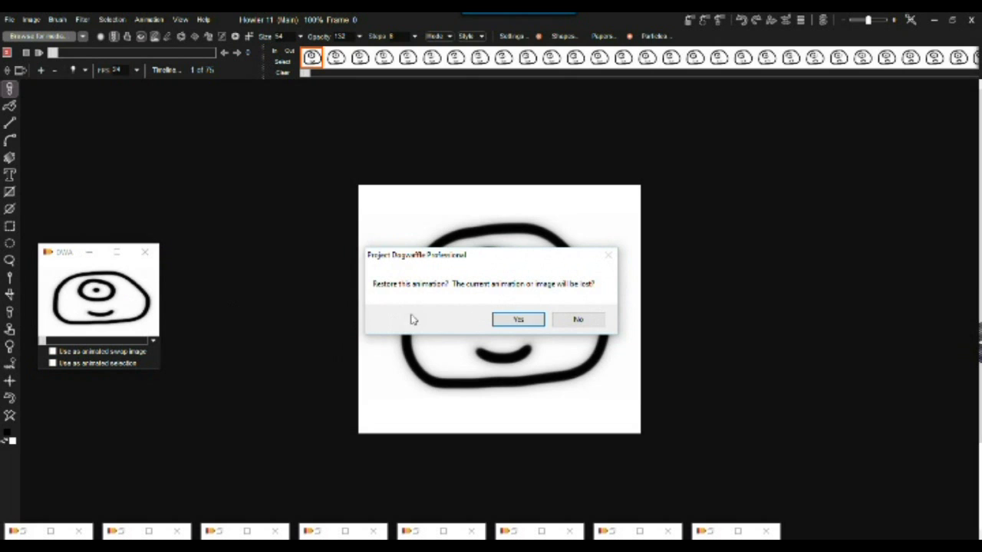
{"action": "left_click", "coordinate": [518, 319]}
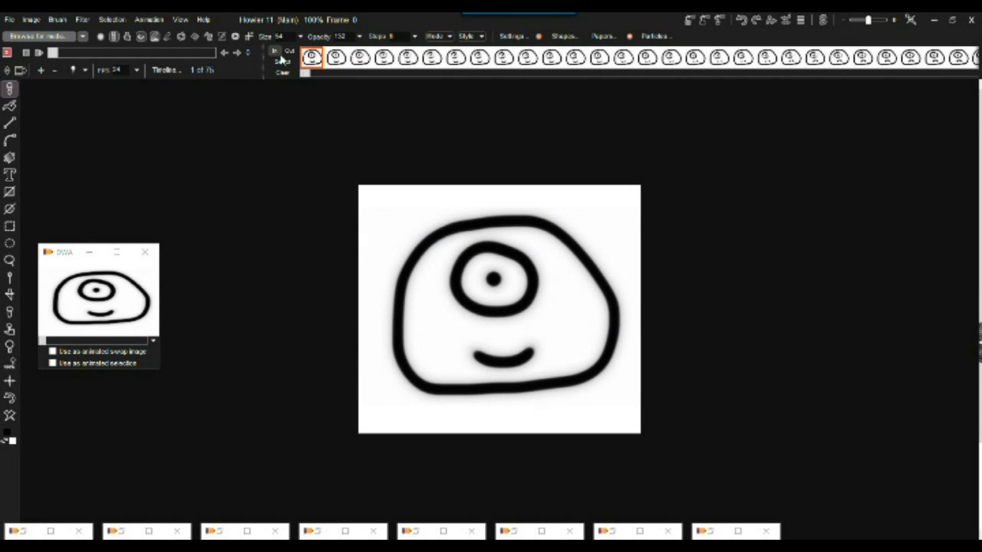
- Look over the animated filters, open the Mouth plugin's exposure sheet, and move its window away from the stored animation
{"action": "left_click", "coordinate": [83, 20]}
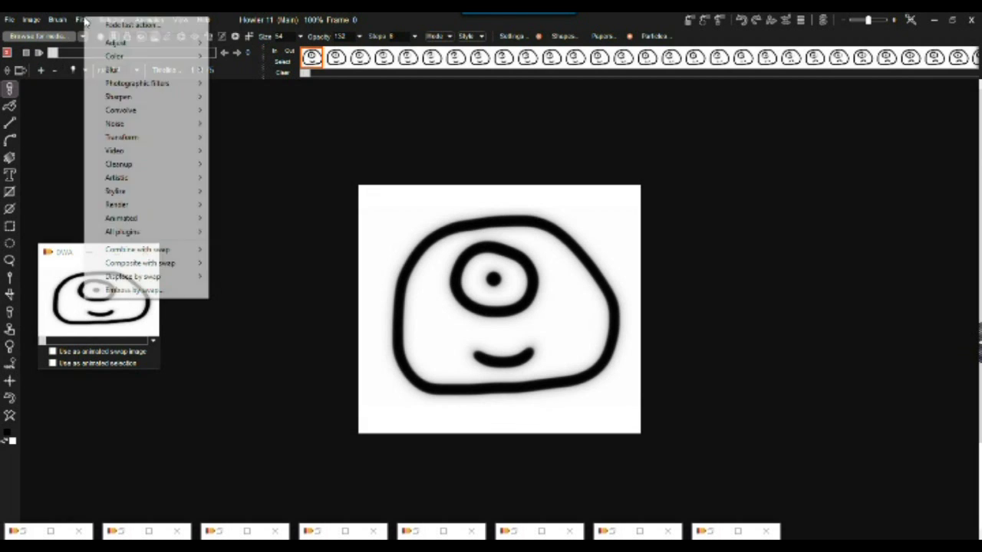
{"action": "left_click", "coordinate": [329, 24]}
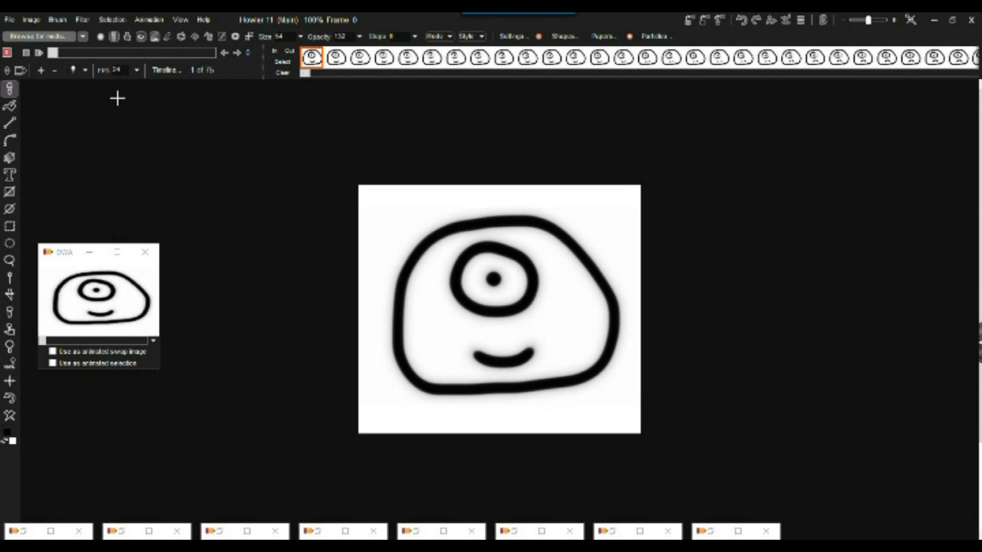
{"action": "left_click", "coordinate": [80, 21]}
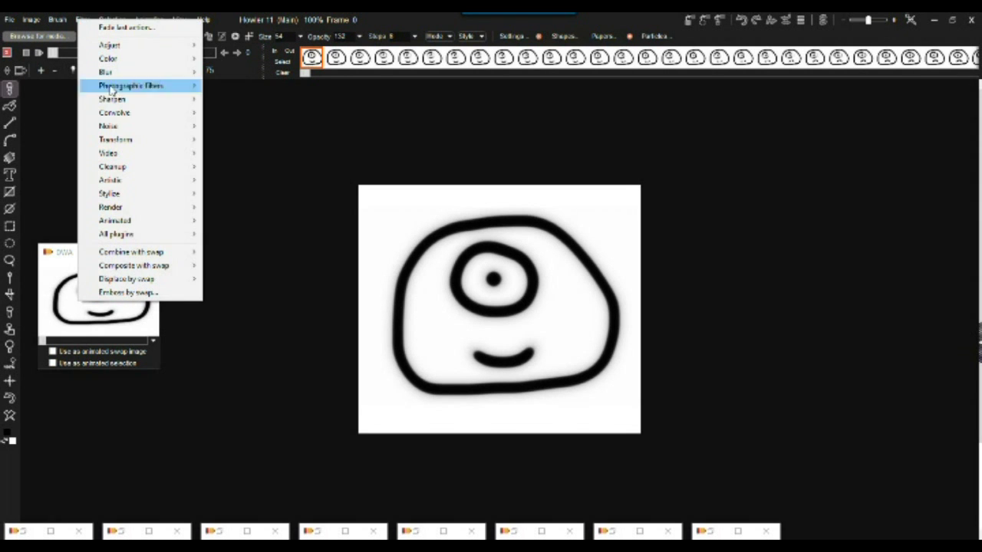
{"action": "mouse_move", "coordinate": [141, 222]}
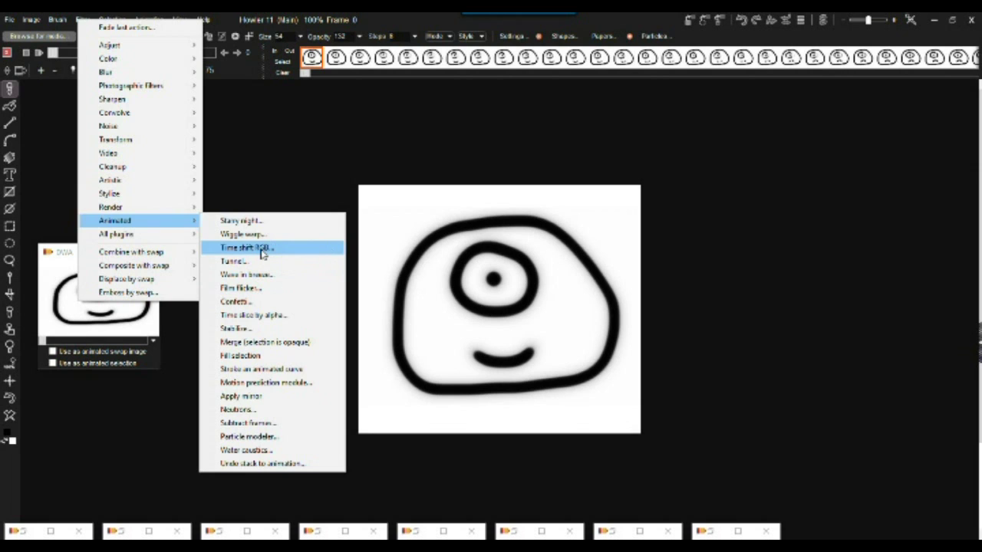
{"action": "mouse_move", "coordinate": [140, 237]}
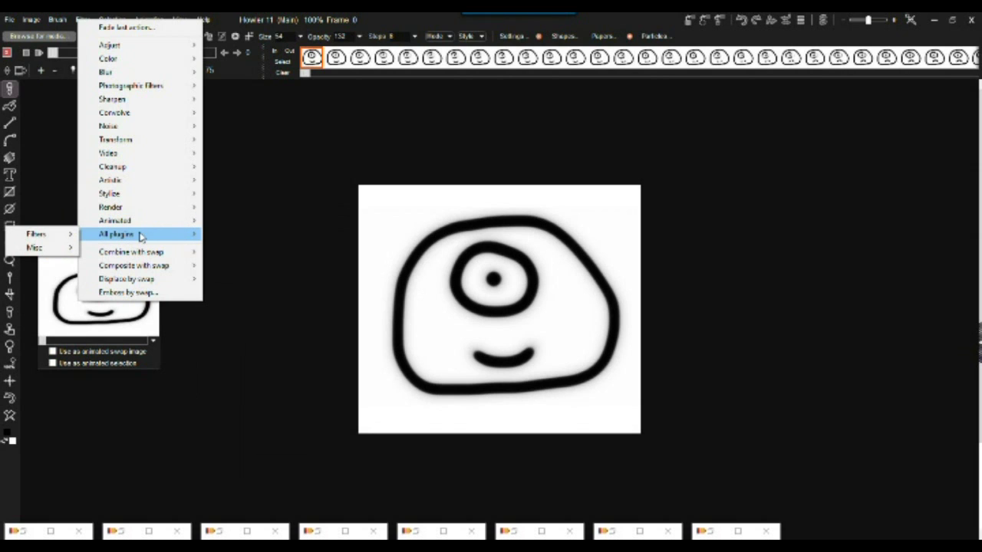
{"action": "mouse_move", "coordinate": [72, 252]}
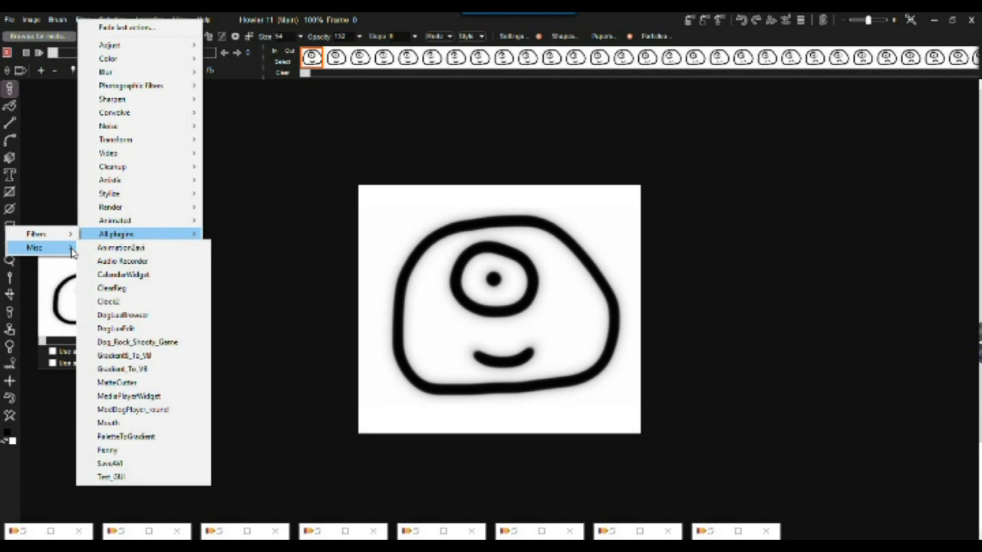
{"action": "left_click", "coordinate": [125, 427]}
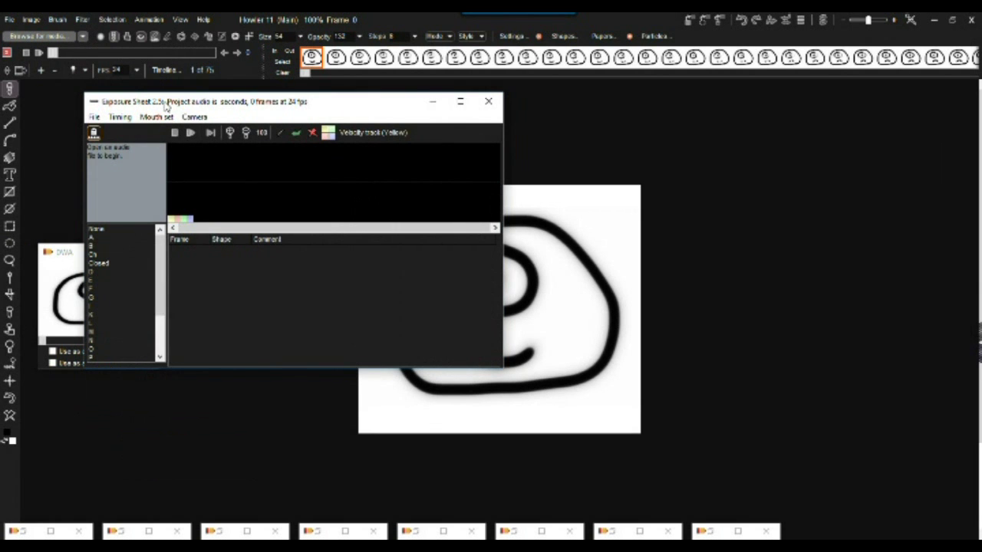
{"action": "left_click_drag", "start_coordinate": [169, 105], "coordinate": [590, 103]}
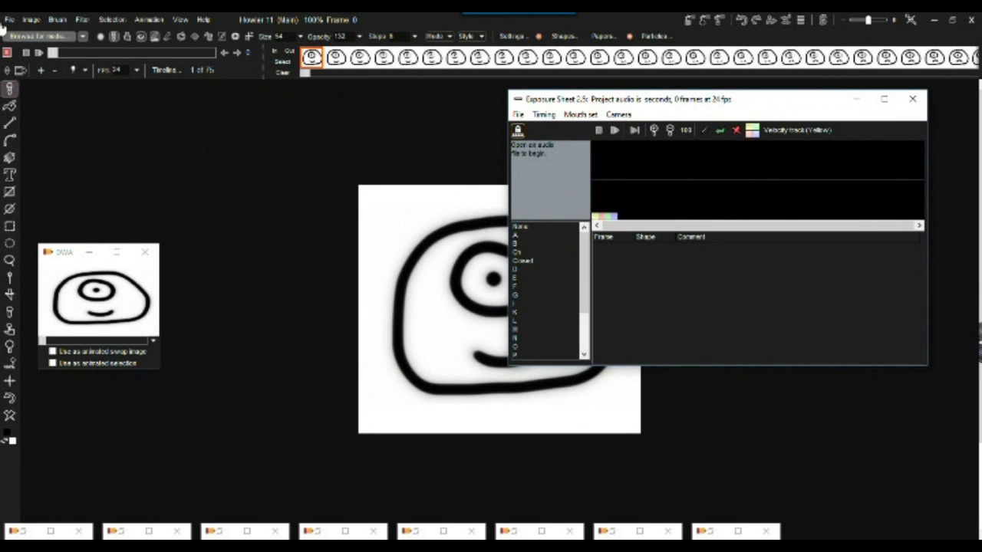
- Examine the animation commands and the exposure sheet's mouth shapes, mouth set, timing and file options
{"action": "left_click", "coordinate": [181, 21]}
{"action": "mouse_move", "coordinate": [154, 25]}
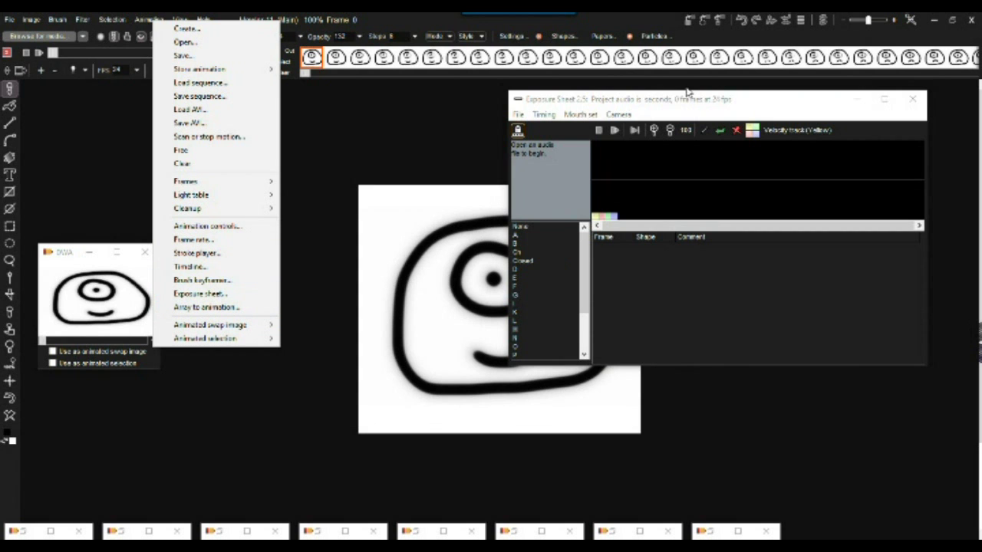
{"action": "left_click", "coordinate": [665, 103]}
{"action": "left_click_drag", "start_coordinate": [661, 100], "coordinate": [635, 95]}
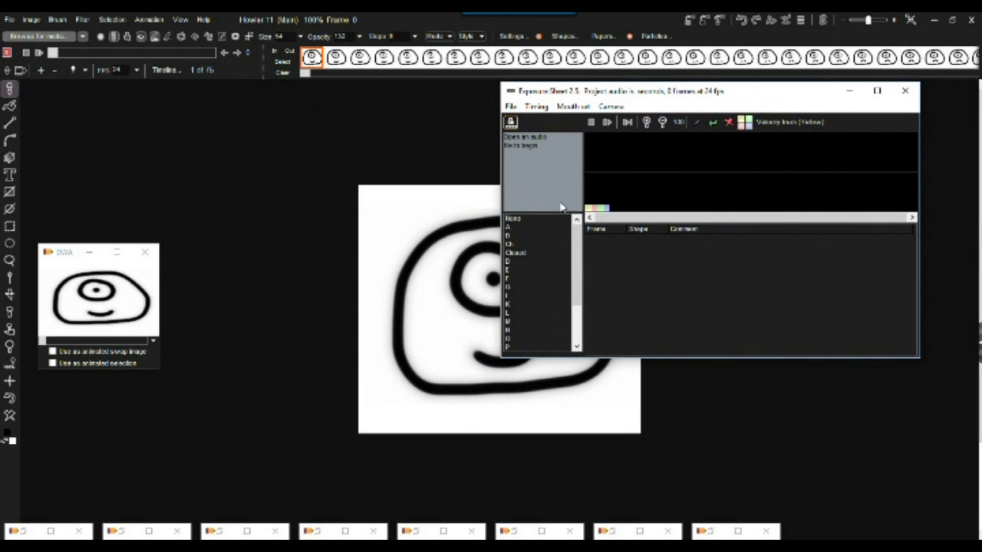
{"action": "left_click", "coordinate": [509, 236]}
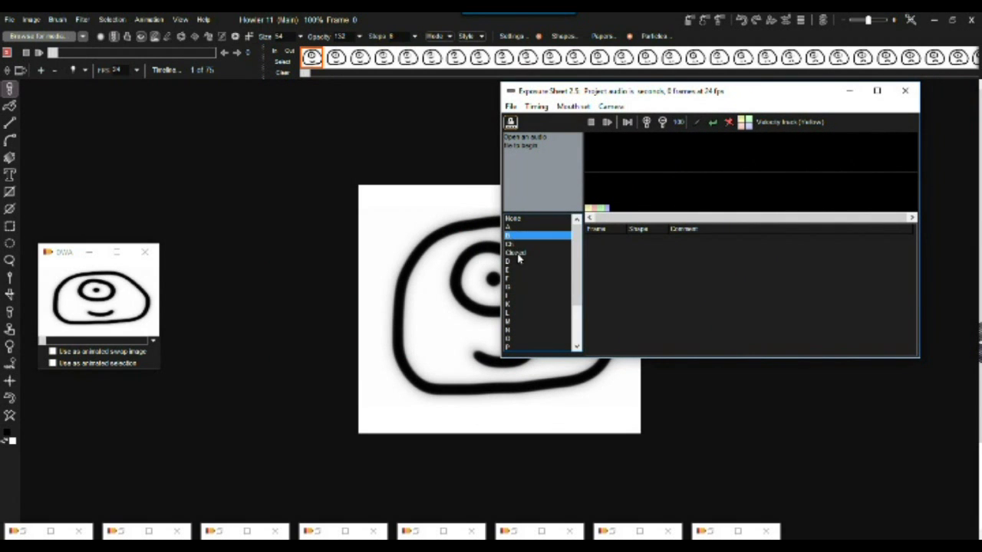
{"action": "left_click", "coordinate": [520, 279]}
{"action": "left_click", "coordinate": [519, 270]}
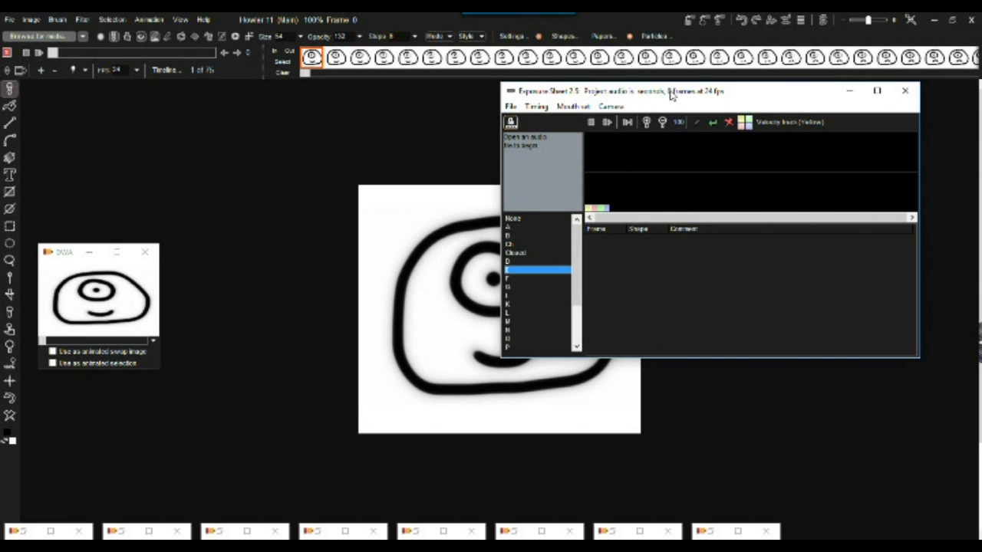
{"action": "left_click", "coordinate": [564, 107]}
{"action": "left_click", "coordinate": [565, 136]}
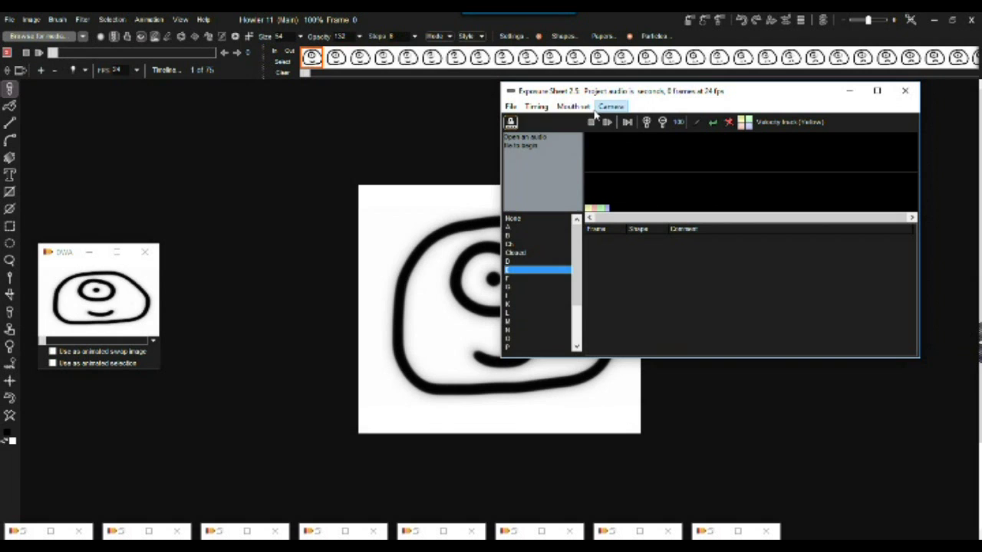
{"action": "left_click", "coordinate": [537, 108]}
{"action": "left_click", "coordinate": [536, 108]}
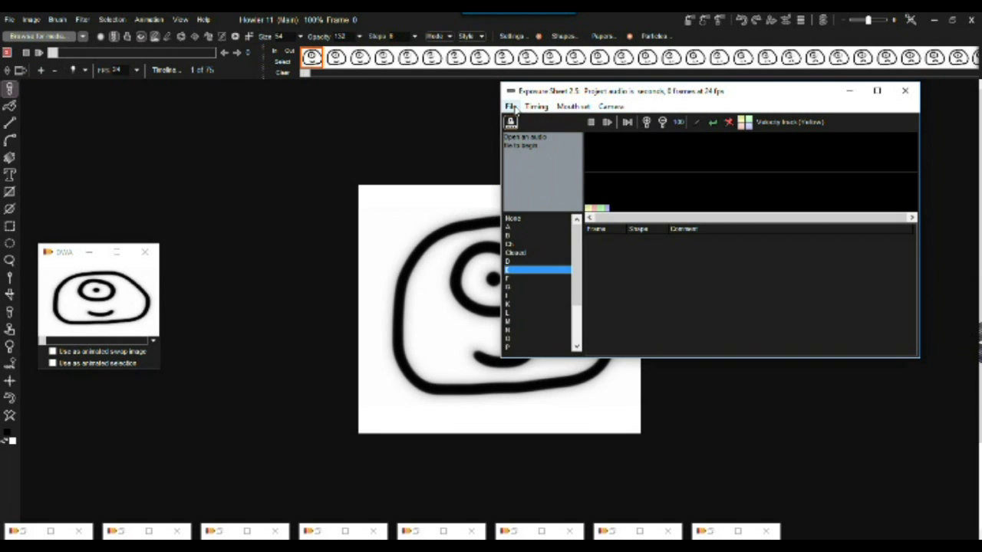
{"action": "left_click", "coordinate": [510, 108]}
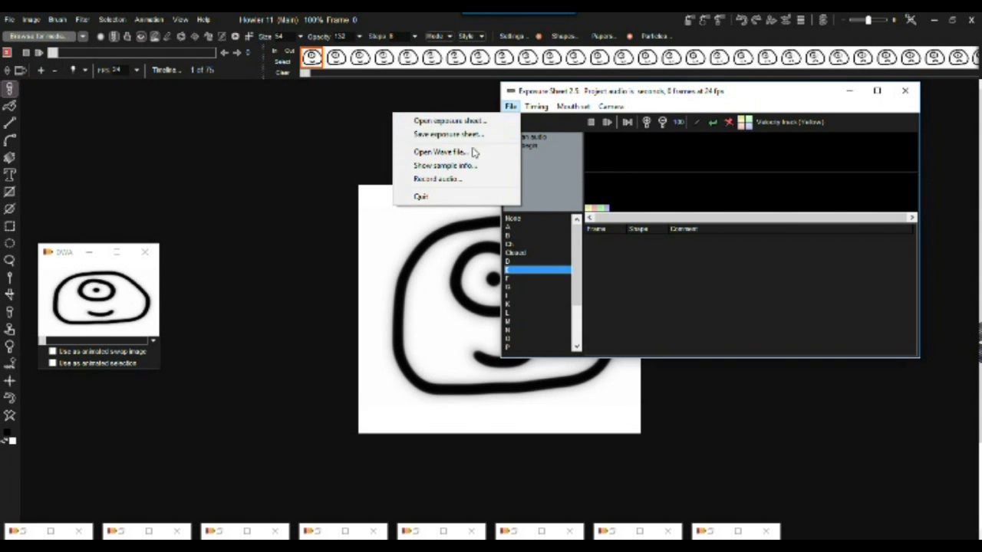
{"action": "left_click", "coordinate": [678, 83]}
{"action": "left_click_drag", "start_coordinate": [684, 92], "coordinate": [648, 93]}
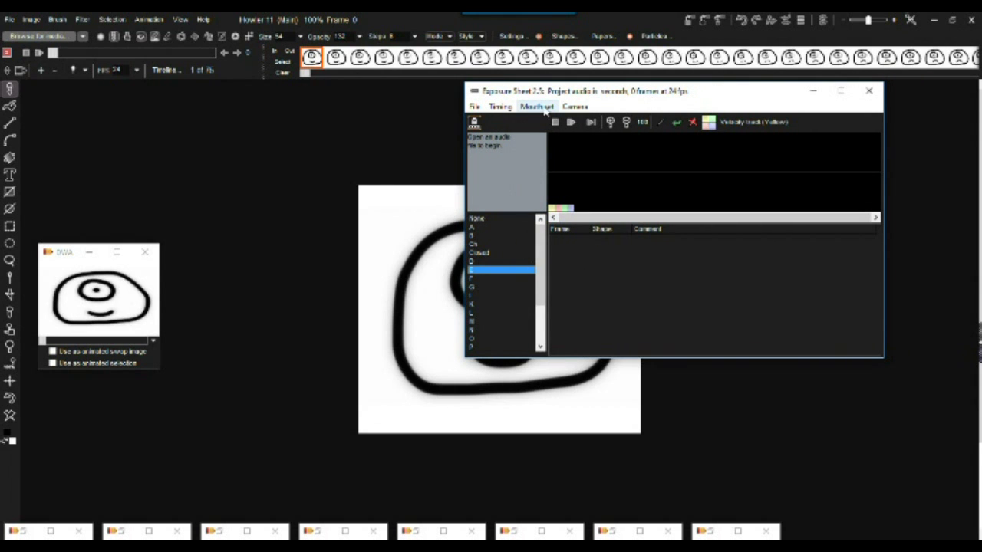
- Open Frame Painter for a new animation of 15 frames and widen its window to show more cells
{"action": "left_click", "coordinate": [569, 108]}
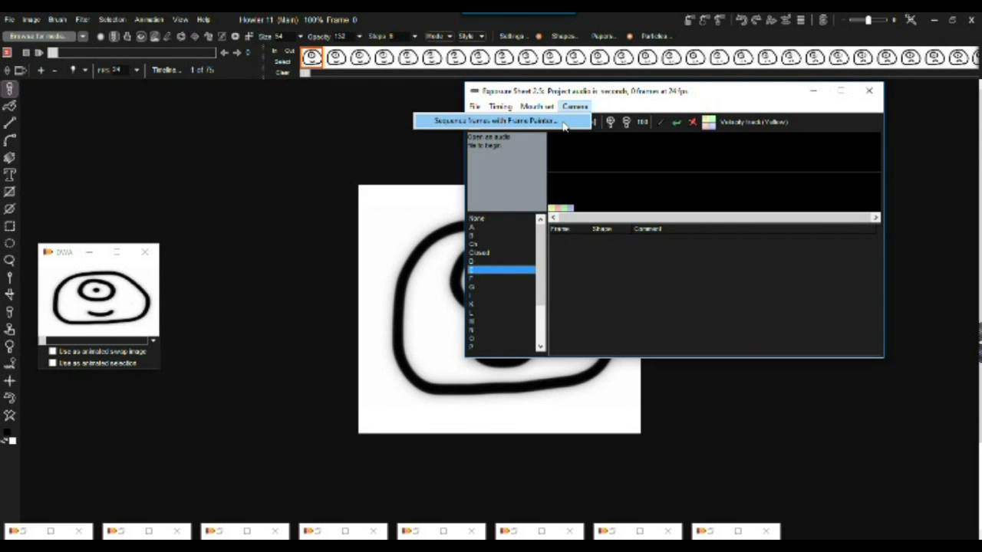
{"action": "left_click", "coordinate": [574, 123]}
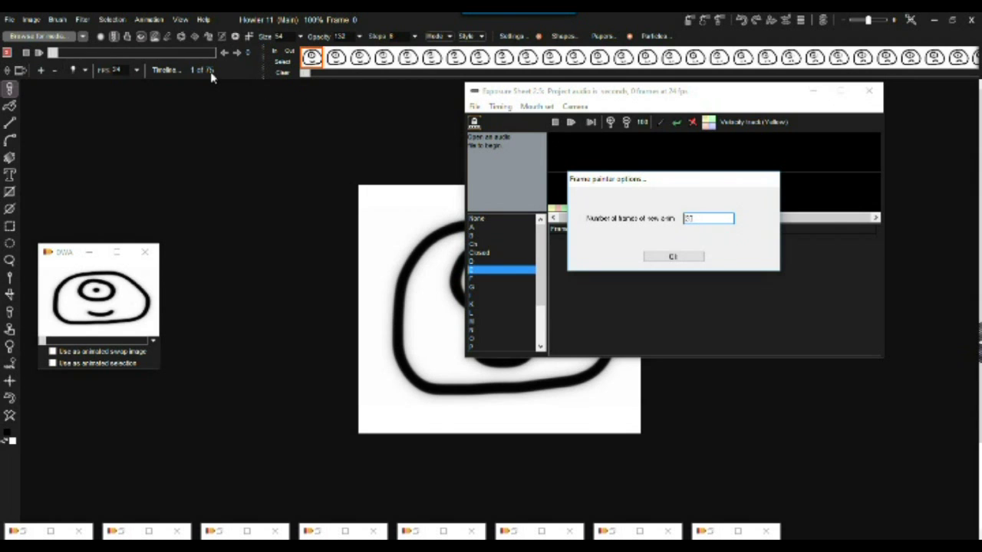
{"action": "left_click_drag", "start_coordinate": [706, 218], "coordinate": [676, 215]}
{"action": "type", "text": "15"}
{"action": "left_click", "coordinate": [684, 257]}
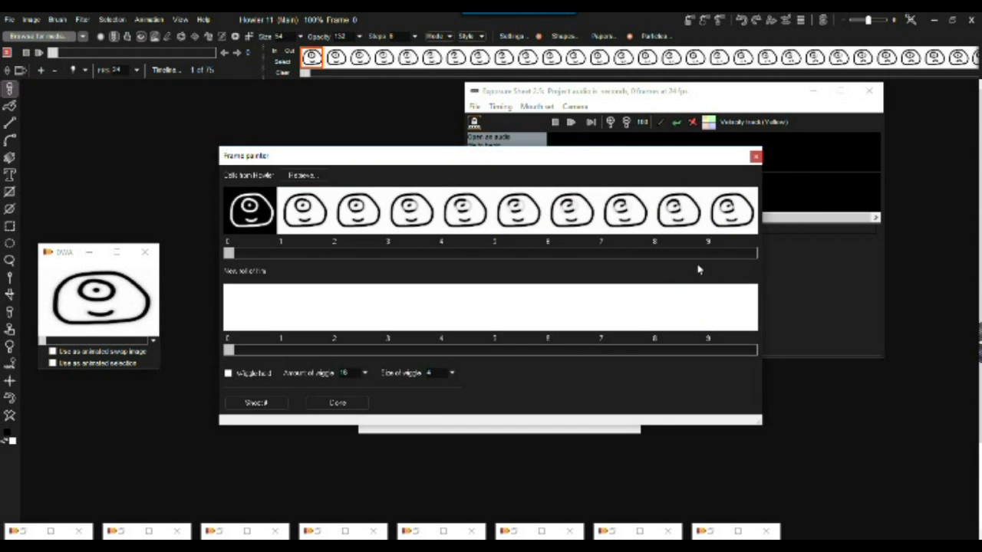
{"action": "mouse_move", "coordinate": [455, 160]}
{"action": "left_mouse_down"}
{"action": "mouse_move", "coordinate": [433, 133]}
{"action": "mouse_move", "coordinate": [245, 98]}
{"action": "mouse_move", "coordinate": [277, 90]}
{"action": "left_mouse_up"}
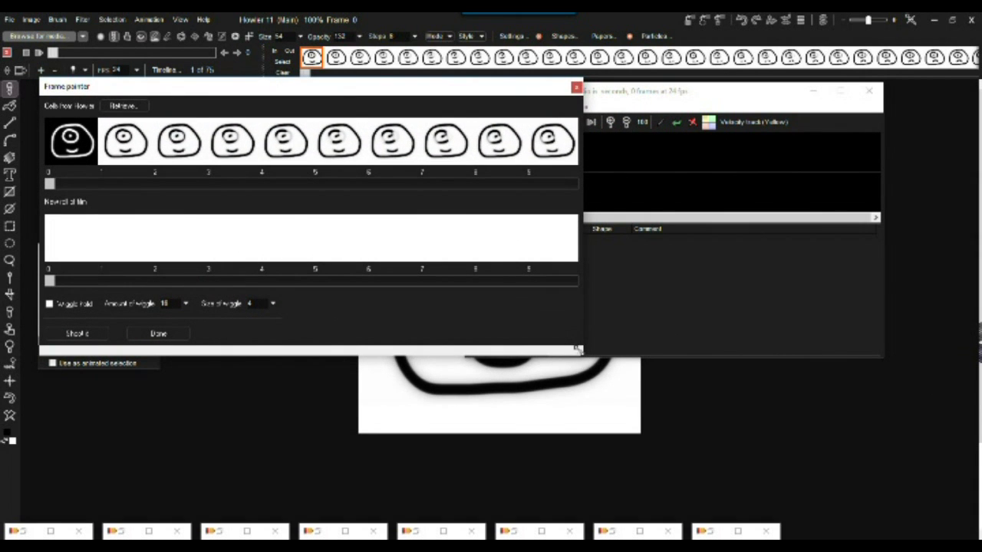
{"action": "mouse_move", "coordinate": [579, 351]}
{"action": "left_mouse_down"}
{"action": "mouse_move", "coordinate": [835, 464]}
{"action": "mouse_move", "coordinate": [887, 471]}
{"action": "mouse_move", "coordinate": [939, 460]}
{"action": "left_mouse_up"}
{"action": "left_click_drag", "start_coordinate": [551, 91], "coordinate": [557, 99]}
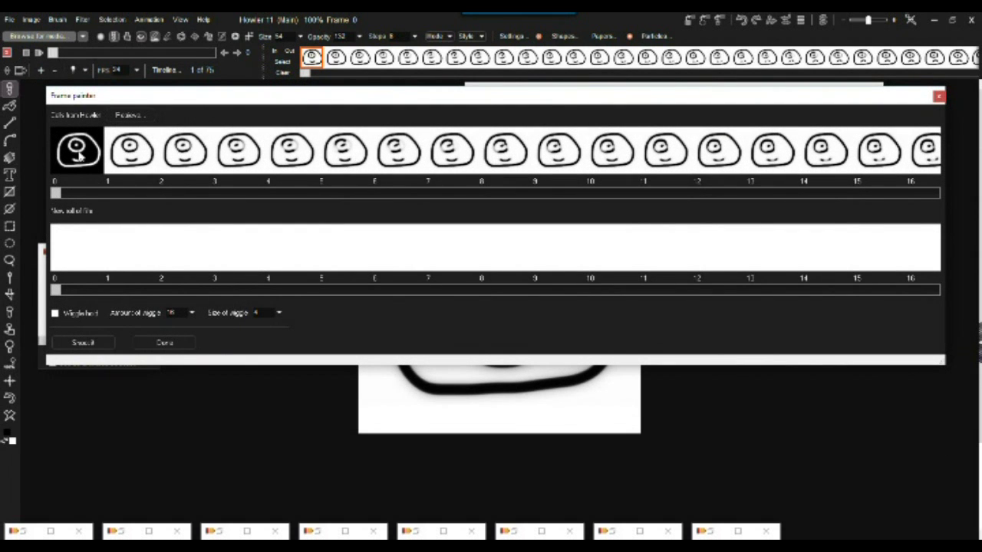
- Try selecting several source cells in Frame Painter and place cell 0 in frame 0 of the new roll of film
{"action": "left_click", "coordinate": [361, 158]}
{"action": "left_click", "coordinate": [266, 152]}
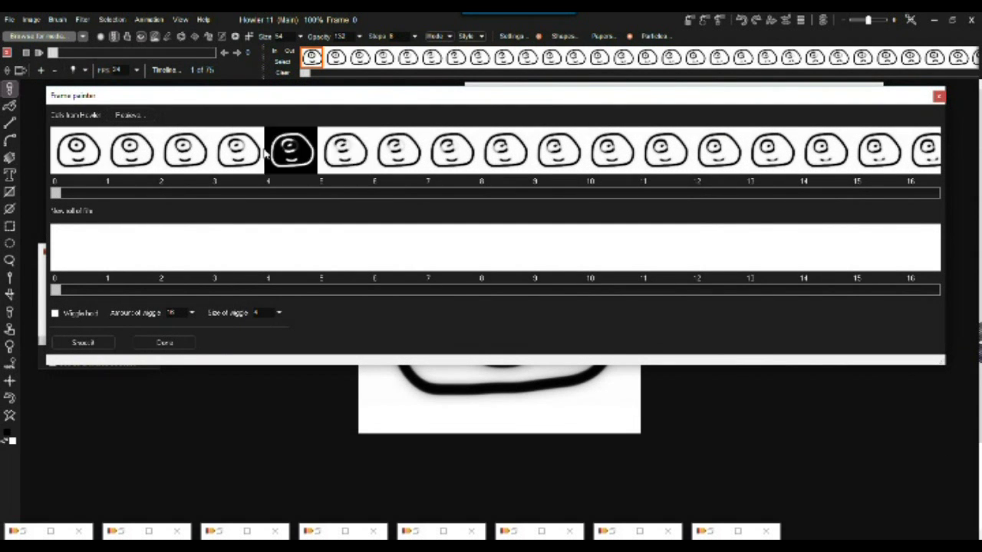
{"action": "left_click", "coordinate": [127, 153]}
{"action": "left_click", "coordinate": [502, 159]}
{"action": "left_click", "coordinate": [663, 161]}
{"action": "left_click", "coordinate": [834, 158]}
{"action": "left_click", "coordinate": [78, 152]}
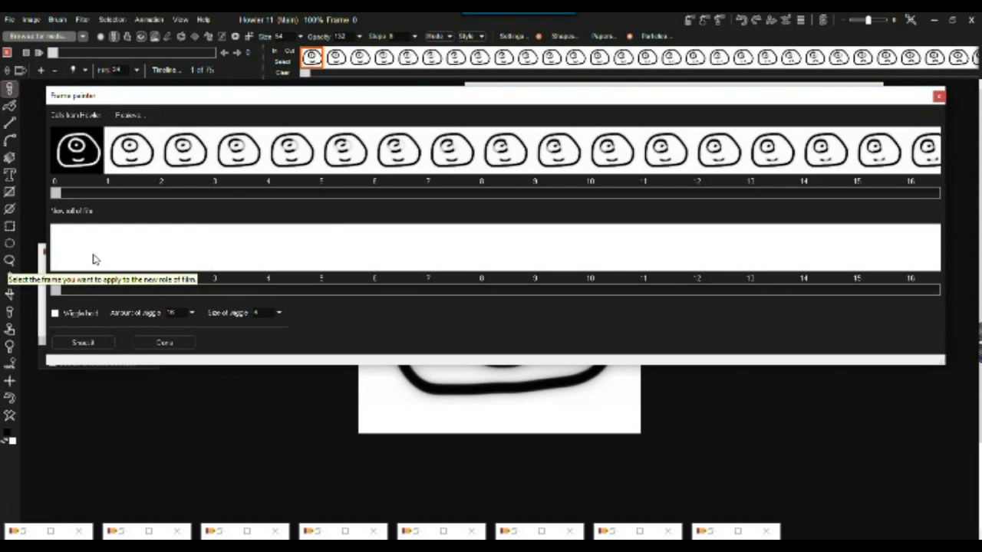
{"action": "mouse_move", "coordinate": [57, 290]}
{"action": "left_mouse_down"}
{"action": "mouse_move", "coordinate": [279, 290]}
{"action": "mouse_move", "coordinate": [67, 284]}
{"action": "left_mouse_up"}
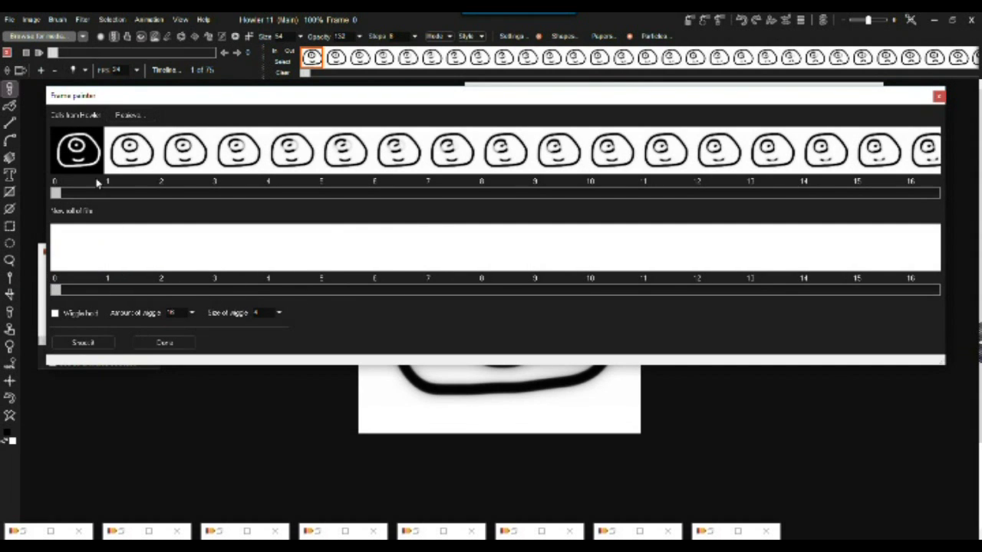
{"action": "left_click", "coordinate": [84, 243]}
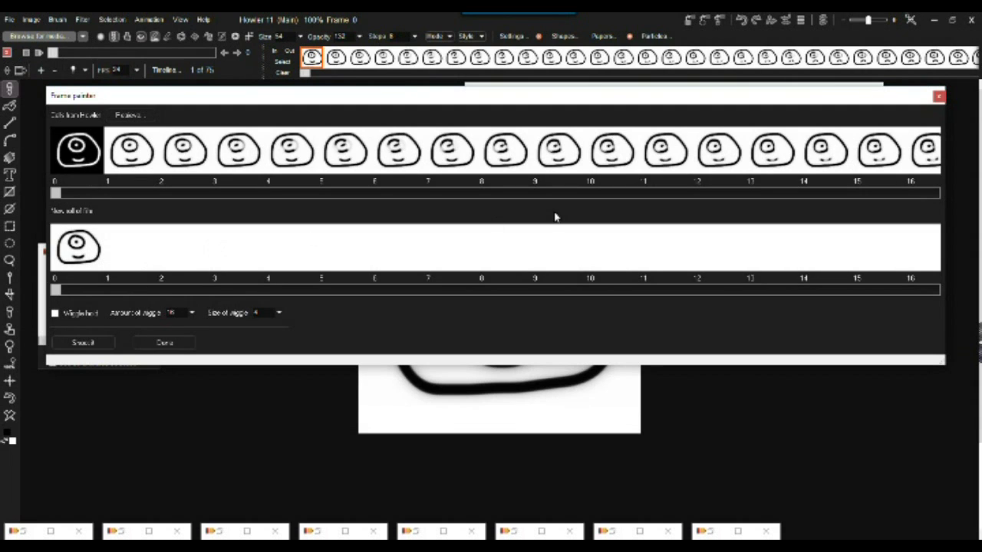
- Exit Frame Painter and close the exposure sheet
{"action": "left_click", "coordinate": [939, 97]}
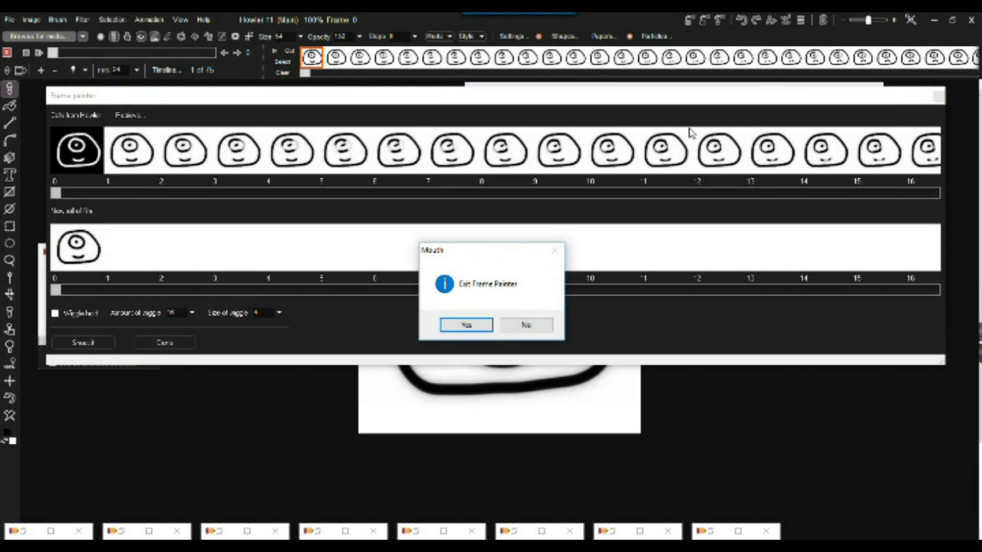
{"action": "left_click", "coordinate": [465, 326]}
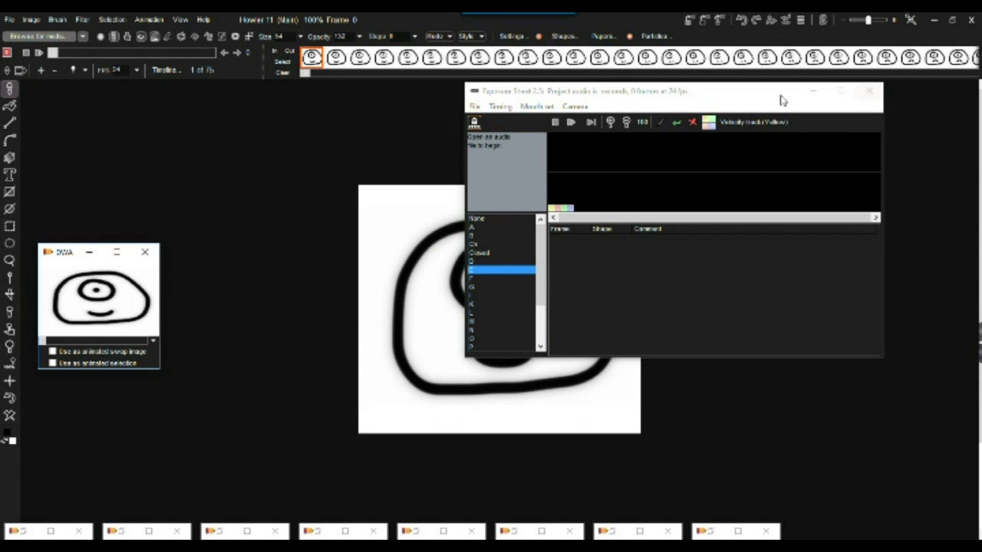
{"action": "left_click", "coordinate": [871, 89]}
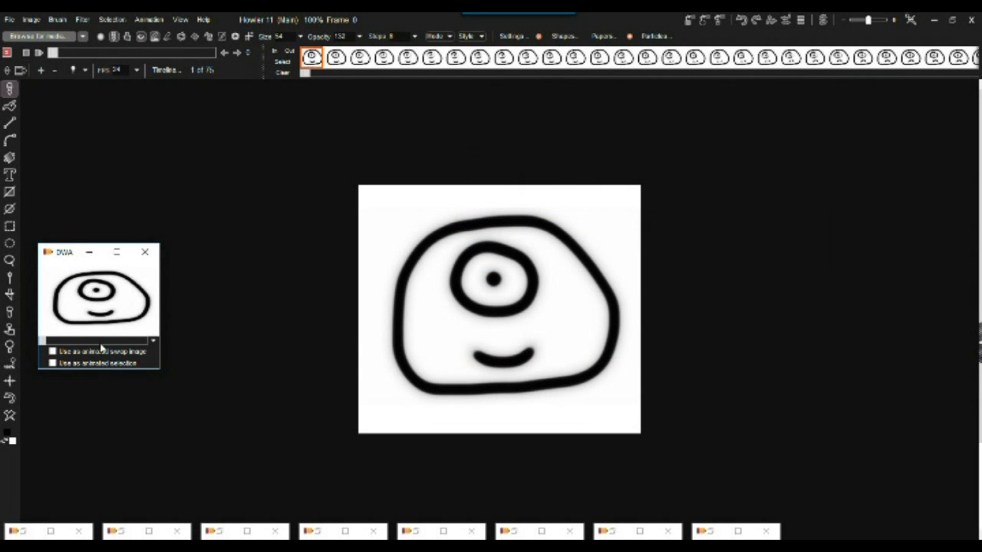
- Reopen the minimized stored animation of the frowning face, restore it over the current animation and scrub it to frame 3
{"action": "left_click", "coordinate": [541, 533]}
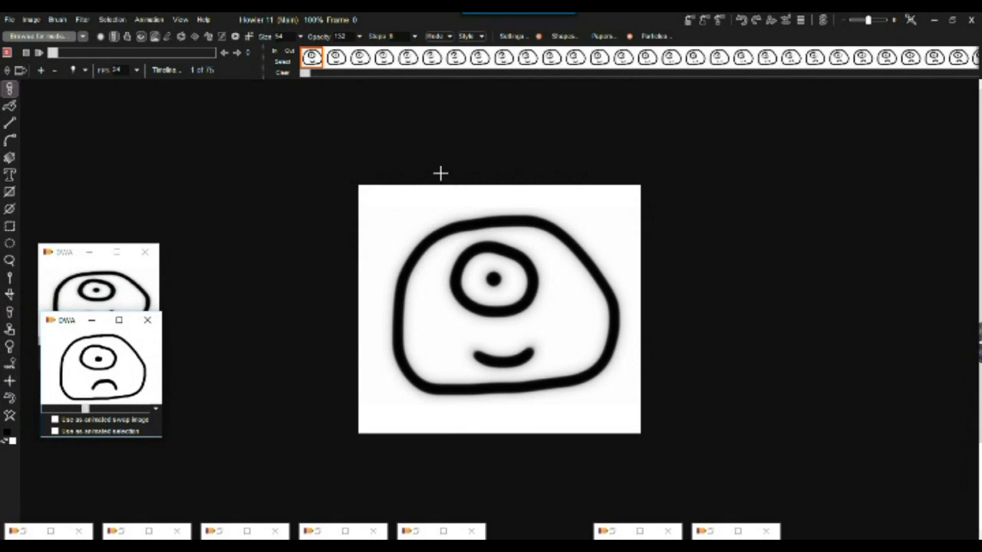
{"action": "left_click", "coordinate": [937, 18]}
{"action": "left_click", "coordinate": [95, 361]}
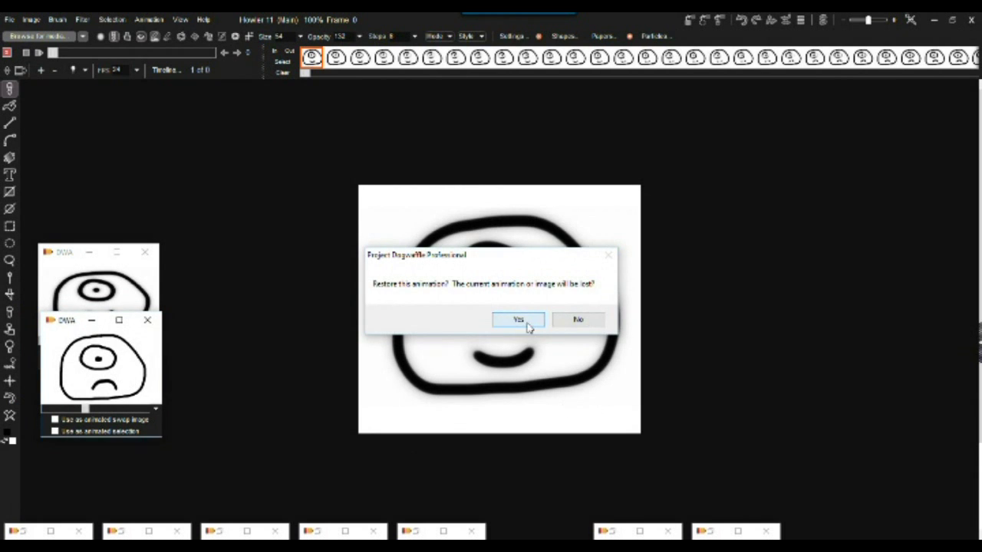
{"action": "left_click", "coordinate": [526, 321]}
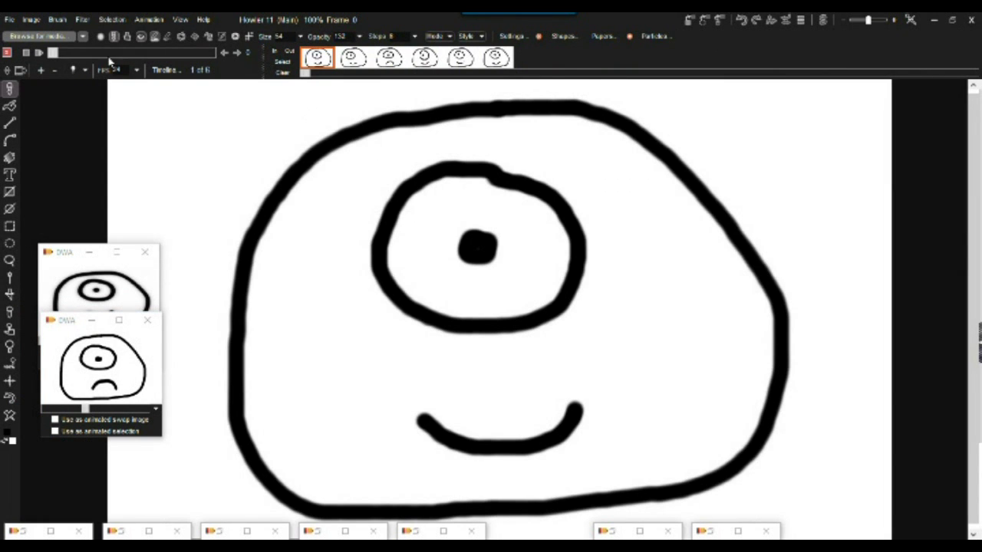
{"action": "left_click_drag", "start_coordinate": [75, 54], "coordinate": [147, 55]}
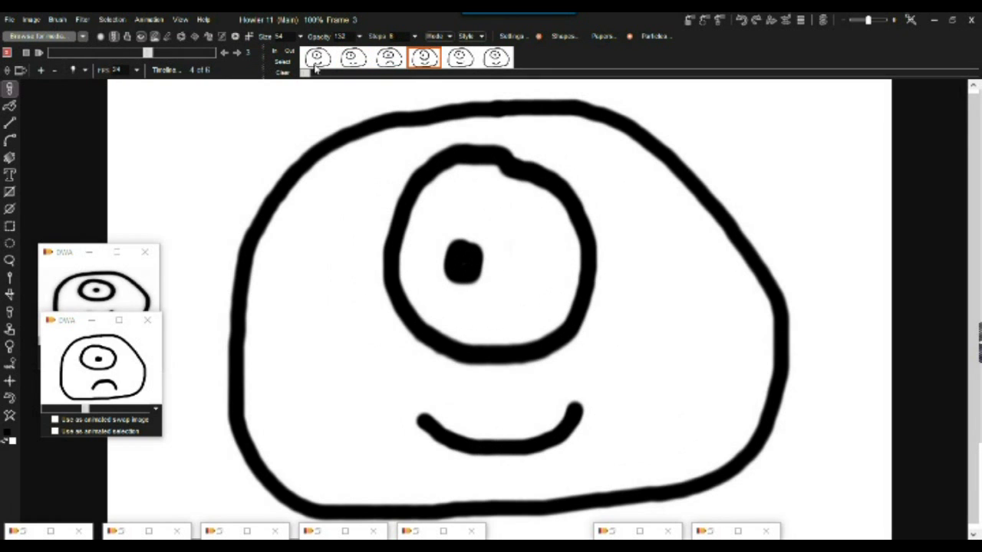
{"action": "left_click", "coordinate": [82, 20]}
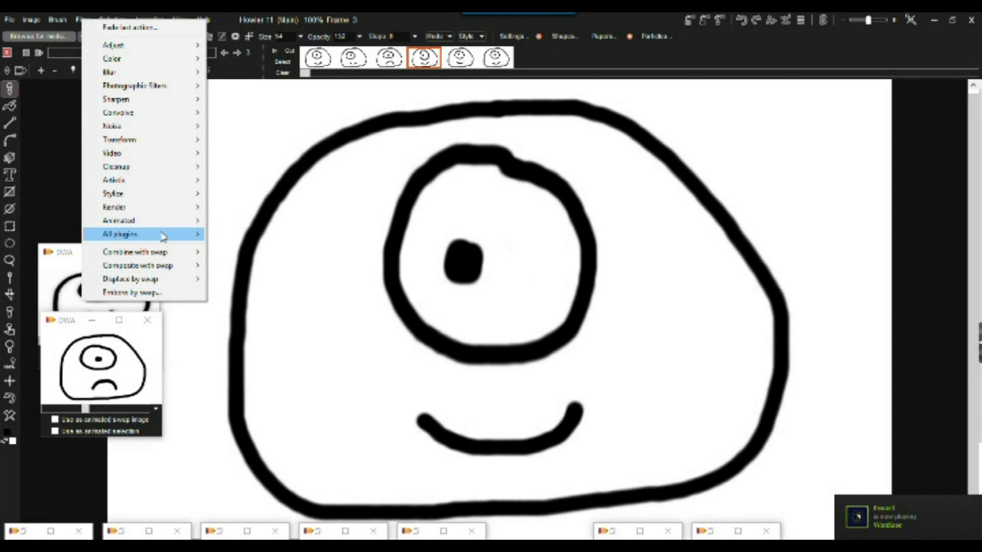
{"action": "mouse_move", "coordinate": [140, 222]}
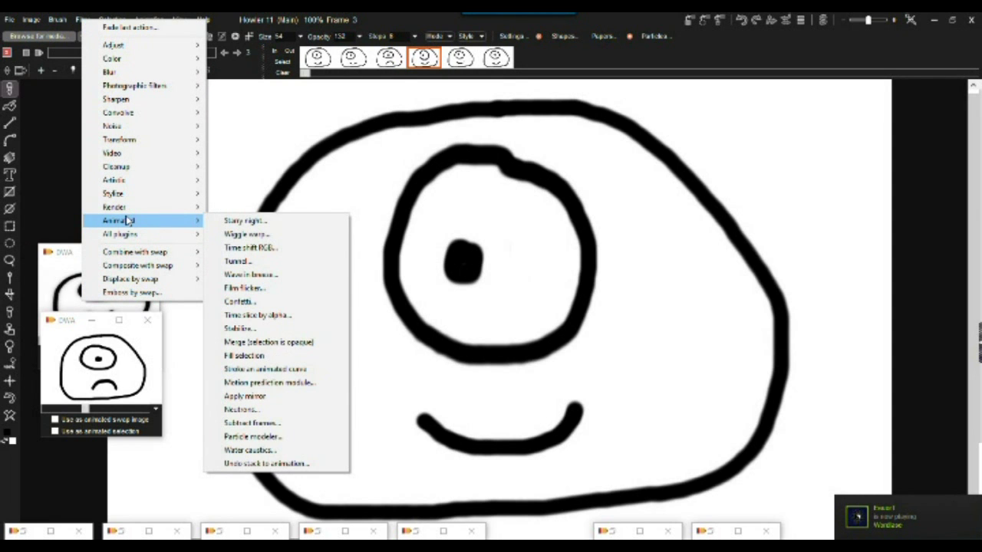
{"action": "left_click", "coordinate": [151, 22]}
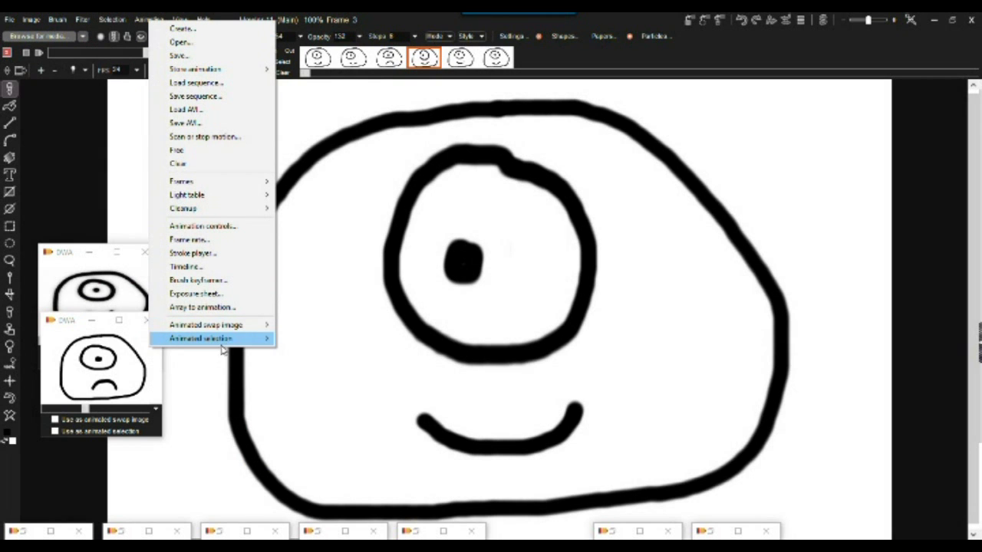
{"action": "mouse_move", "coordinate": [227, 340]}
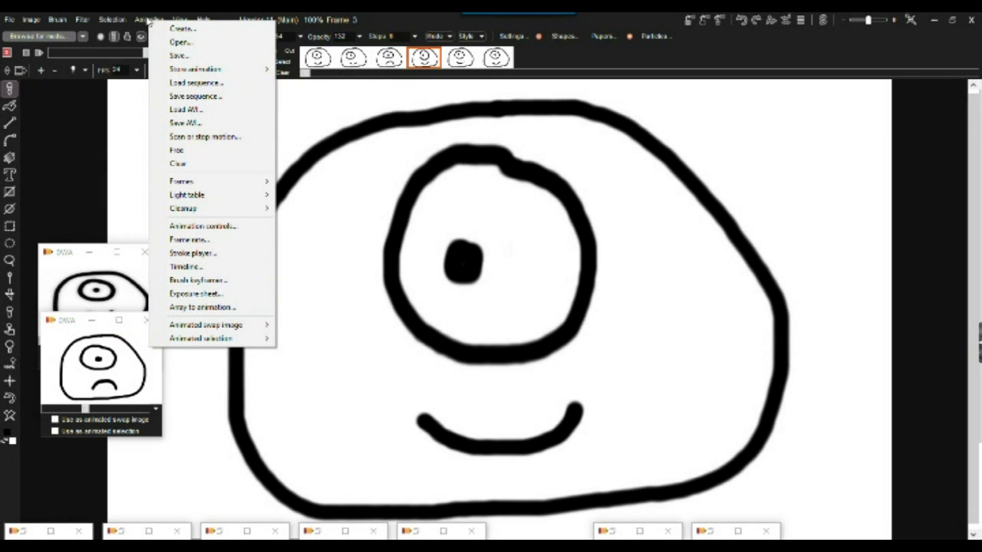
{"action": "left_click", "coordinate": [206, 298]}
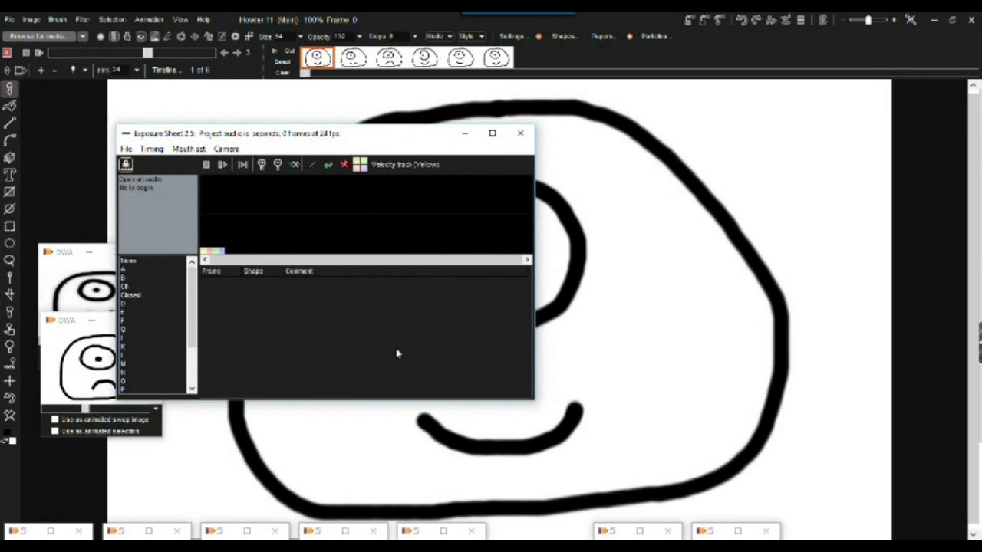
{"action": "left_click", "coordinate": [521, 132]}
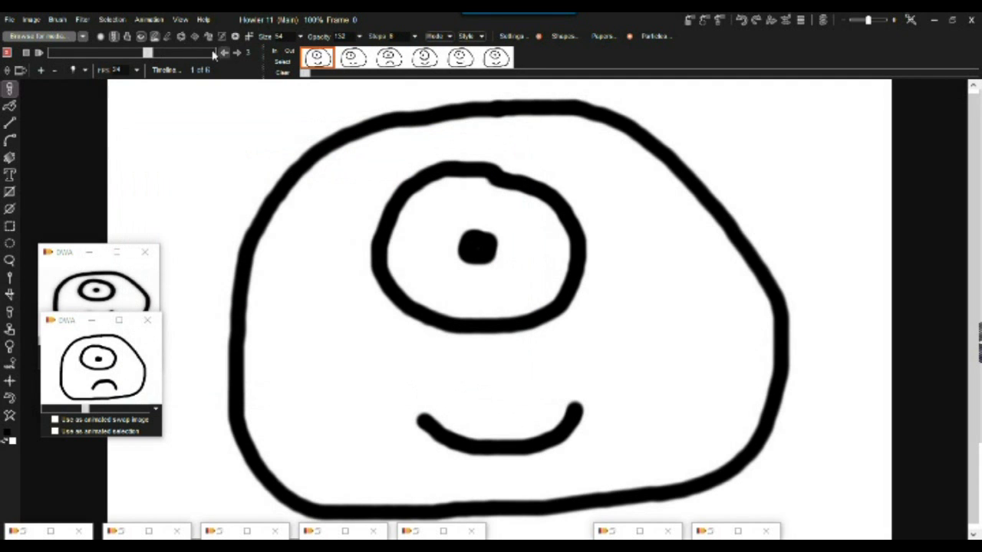
{"action": "left_click", "coordinate": [31, 19]}
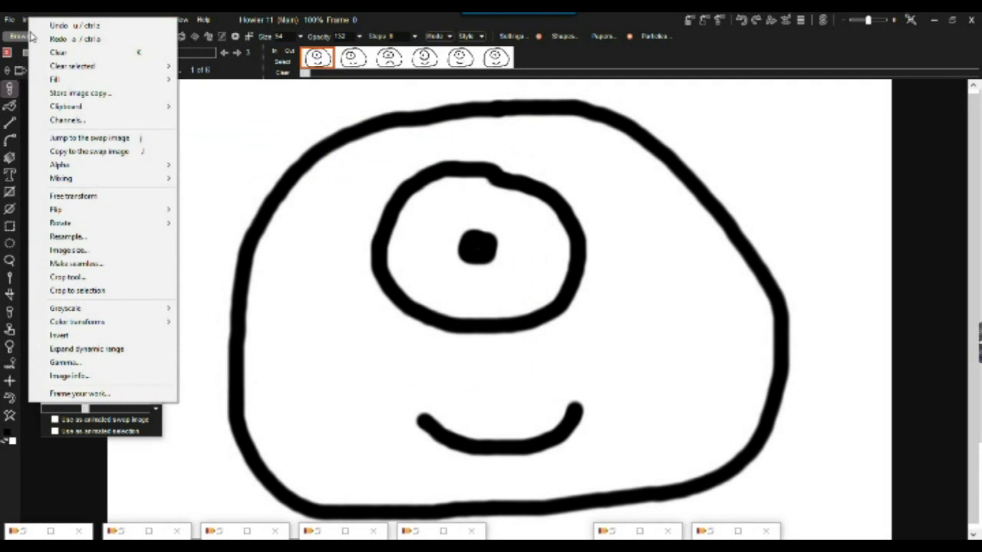
{"action": "left_click", "coordinate": [115, 247]}
{"action": "double_click", "coordinate": [410, 217]}
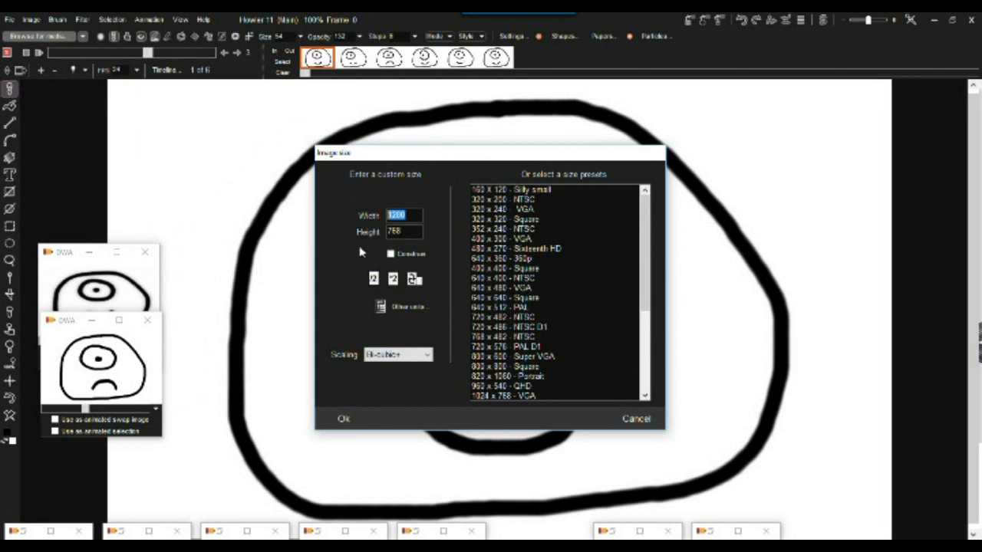
{"action": "type", "text": "8"}
{"action": "left_click", "coordinate": [640, 419]}
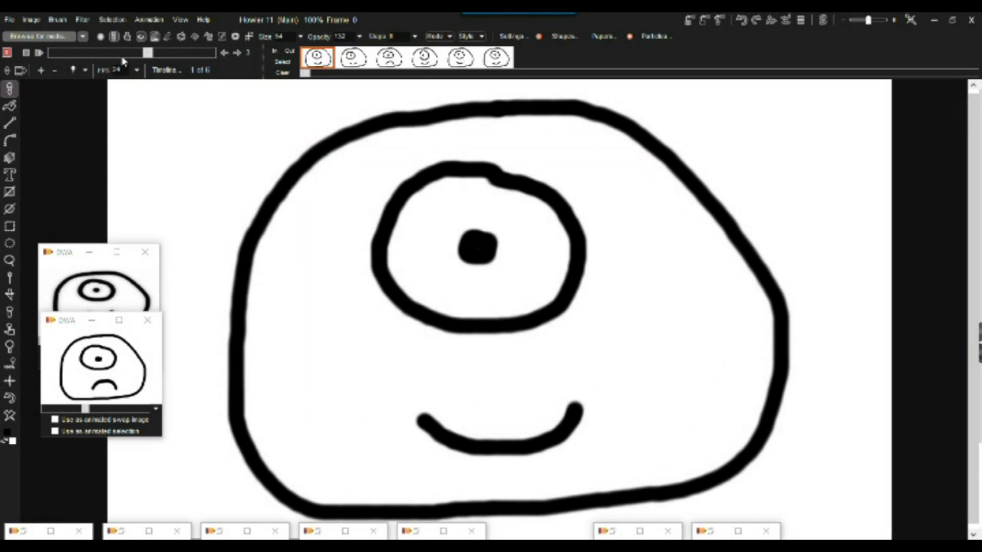
- Halve the animation's image size to 640 x 384 with the proportions constrained and Bi-cubic+ scaling
{"action": "left_click", "coordinate": [32, 21]}
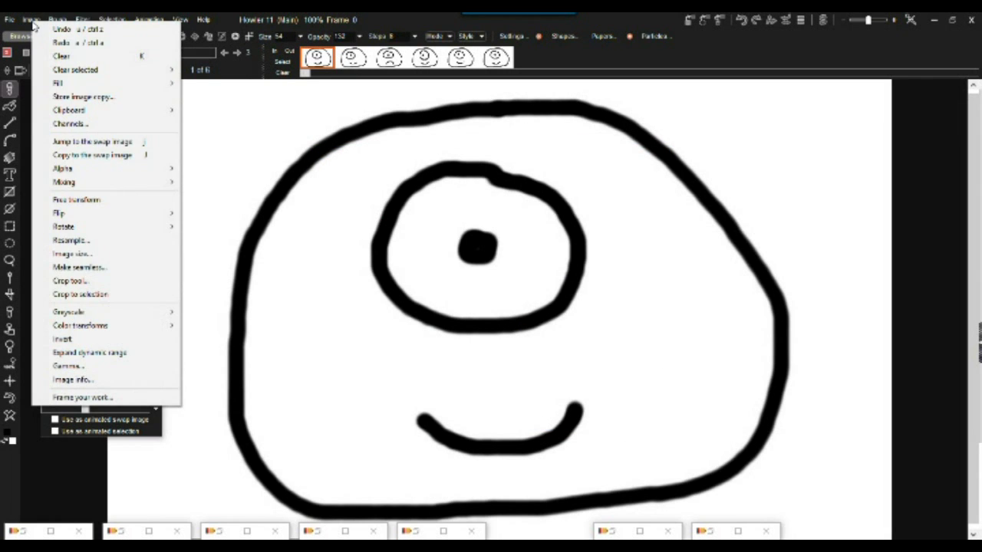
{"action": "left_click", "coordinate": [93, 253]}
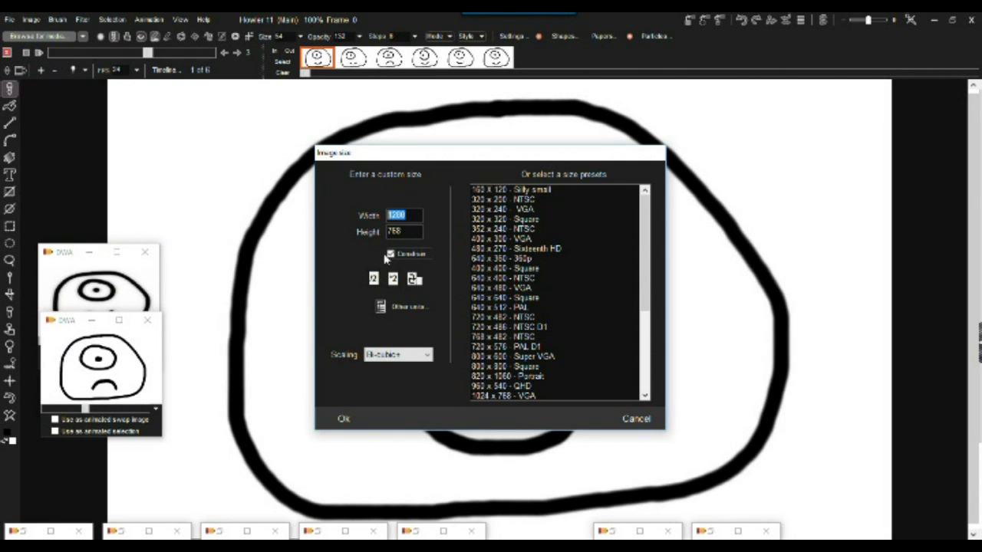
{"action": "left_click", "coordinate": [373, 279]}
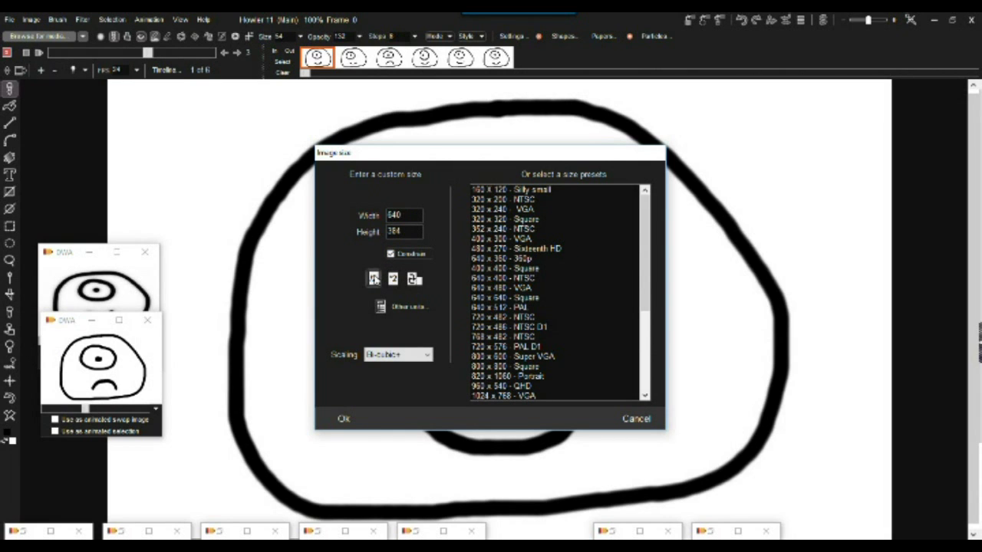
{"action": "left_click", "coordinate": [346, 419]}
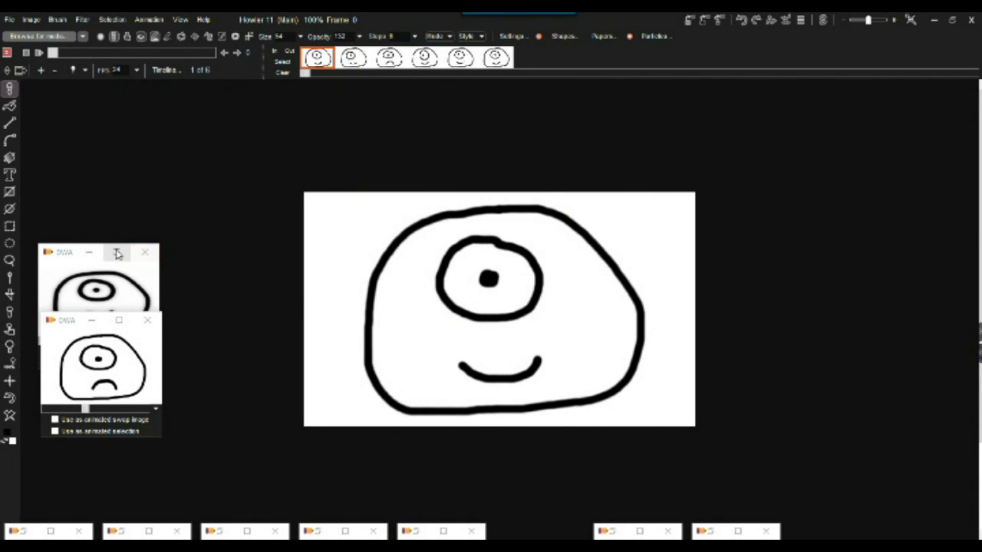
- Minimize the two stored animation windows and store a copy of the resized animation
{"action": "left_click", "coordinate": [89, 252]}
{"action": "left_click", "coordinate": [91, 319]}
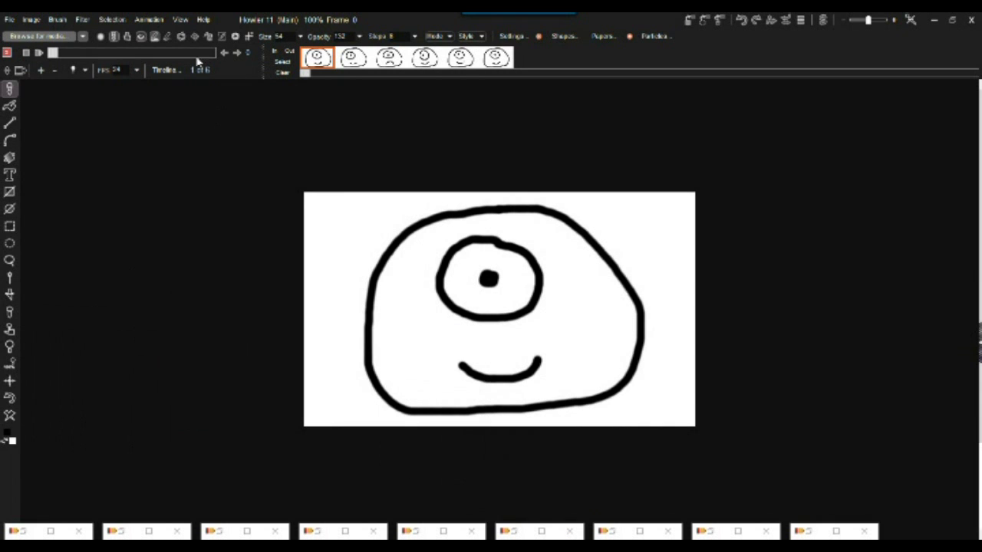
{"action": "left_click", "coordinate": [144, 20]}
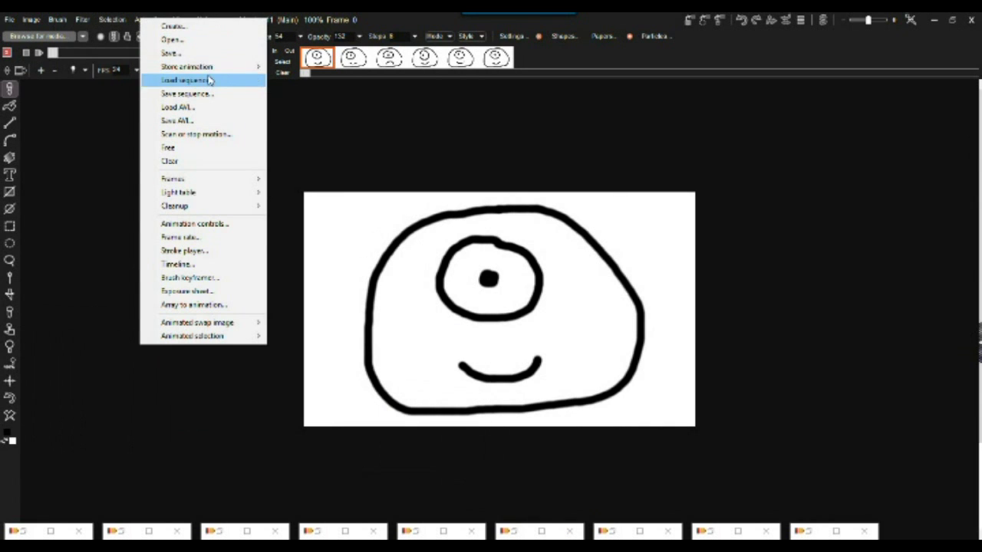
{"action": "mouse_move", "coordinate": [208, 67]}
{"action": "left_click", "coordinate": [106, 69]}
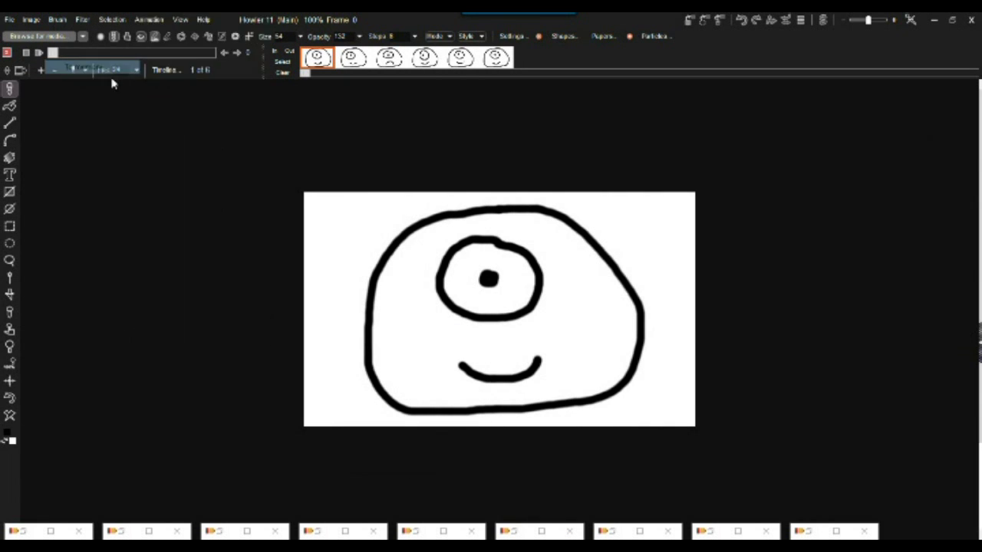
- Open the exposure sheet and start Frame Painter for a new animation of 50 frames
{"action": "left_click_drag", "start_coordinate": [435, 263], "coordinate": [636, 193]}
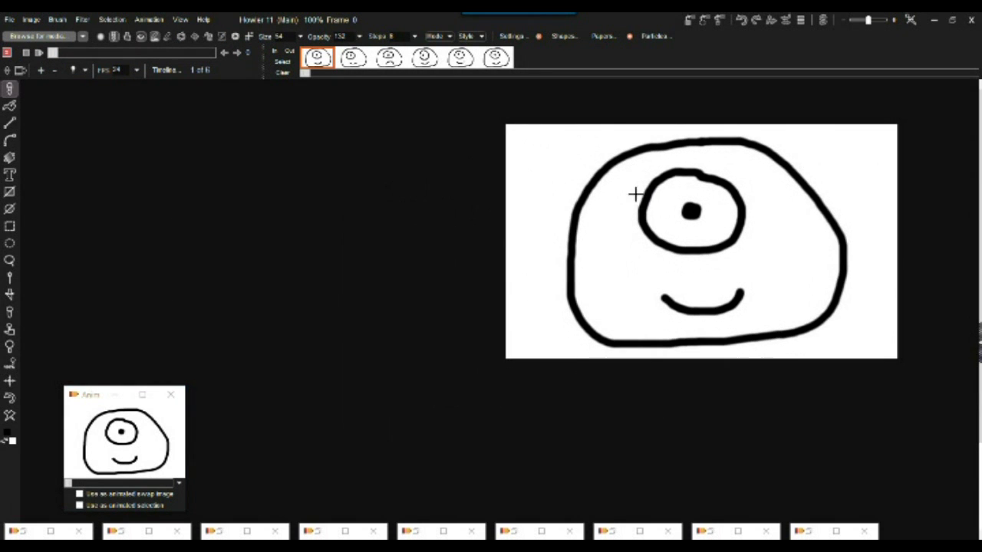
{"action": "left_click", "coordinate": [150, 21]}
{"action": "left_click", "coordinate": [197, 290]}
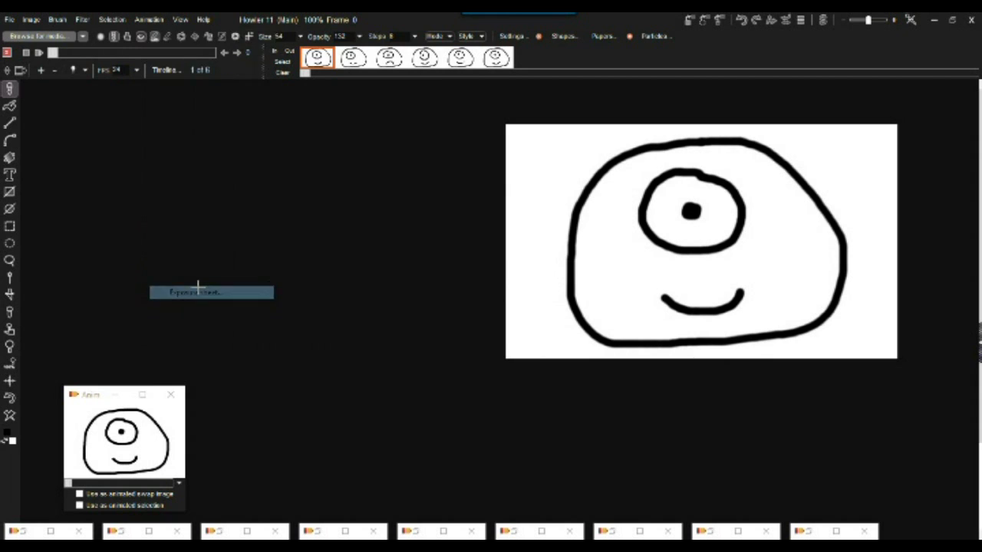
{"action": "left_click_drag", "start_coordinate": [153, 43], "coordinate": [170, 115]}
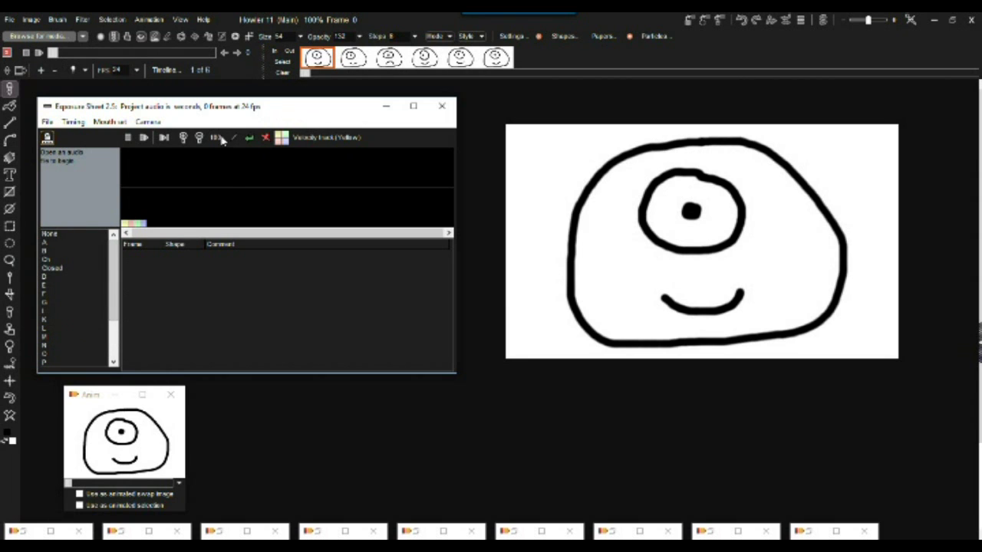
{"action": "left_click", "coordinate": [150, 124]}
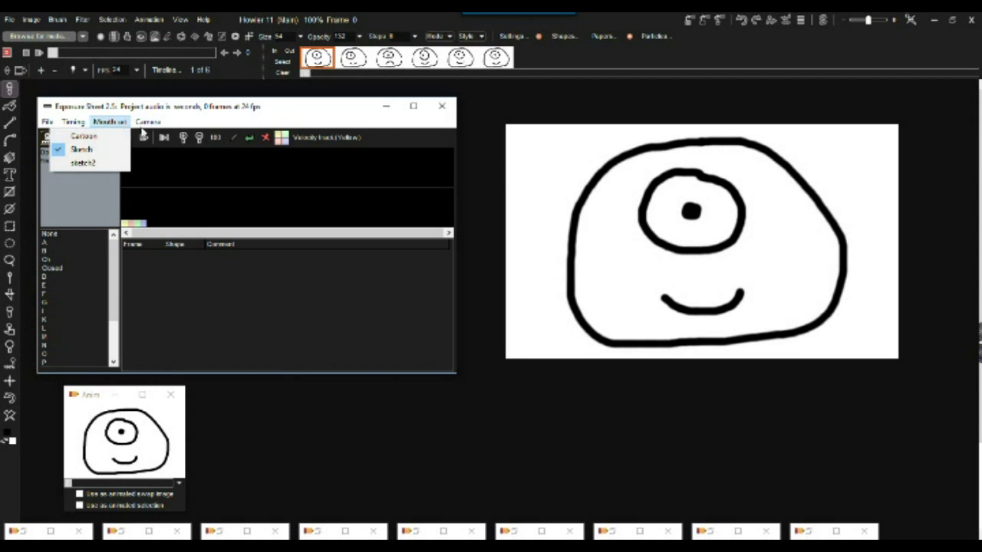
{"action": "left_click", "coordinate": [48, 136]}
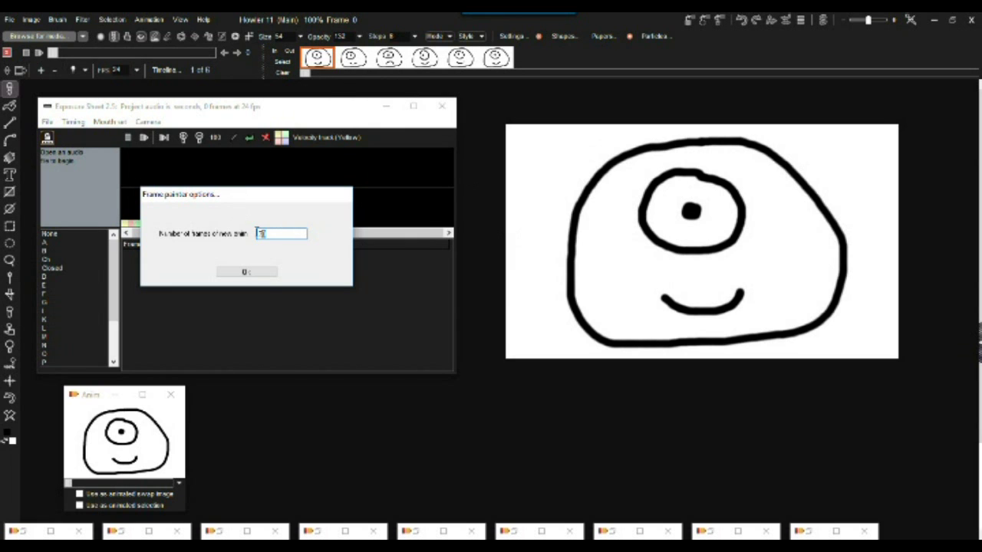
{"action": "type", "text": "50"}
{"action": "left_click", "coordinate": [247, 273]}
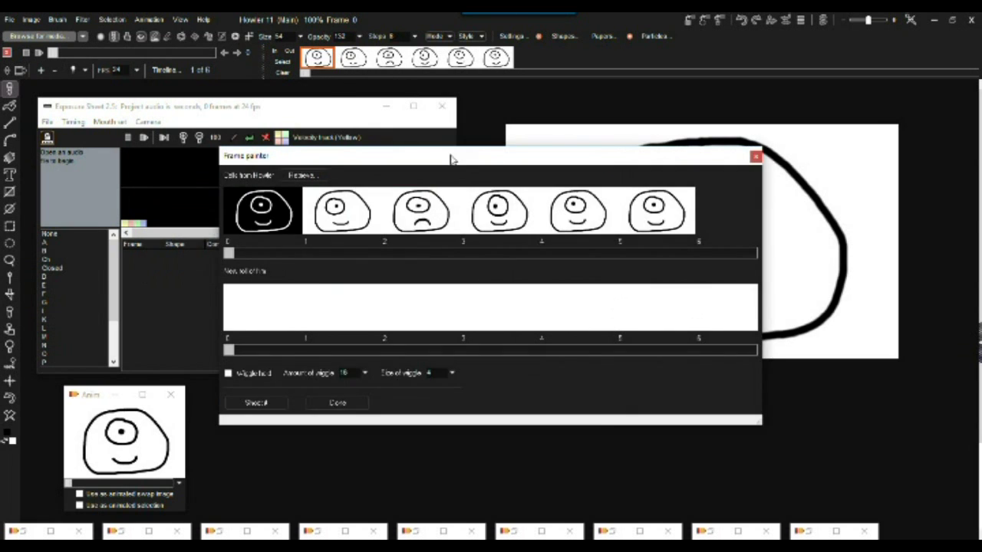
- Widen the Frame Painter window to show about 11 cells and paint cell 0 into frames 0 to 9 of the new roll
{"action": "mouse_move", "coordinate": [433, 164]}
{"action": "left_mouse_down"}
{"action": "mouse_move", "coordinate": [240, 147]}
{"action": "mouse_move", "coordinate": [240, 160]}
{"action": "left_mouse_up"}
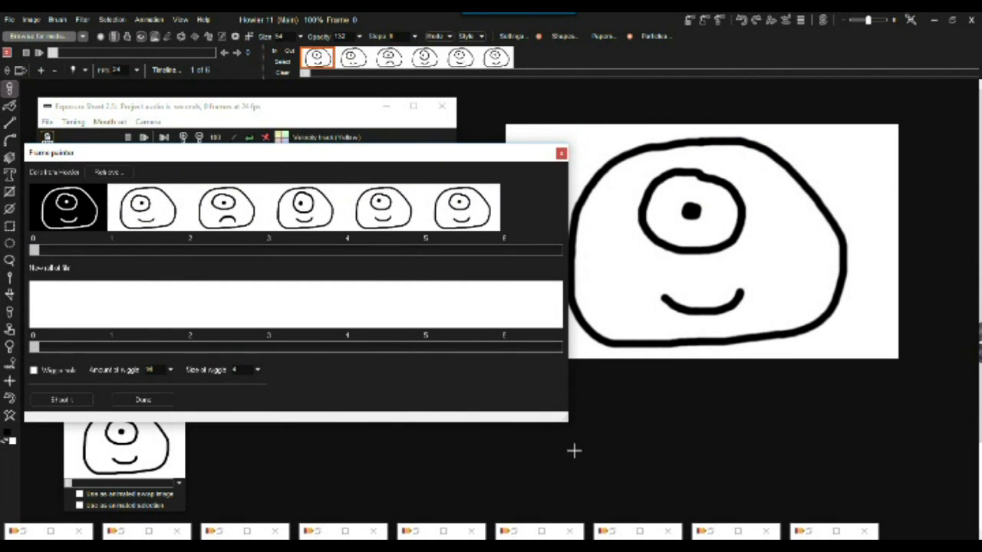
{"action": "left_click_drag", "start_coordinate": [570, 420], "coordinate": [933, 428]}
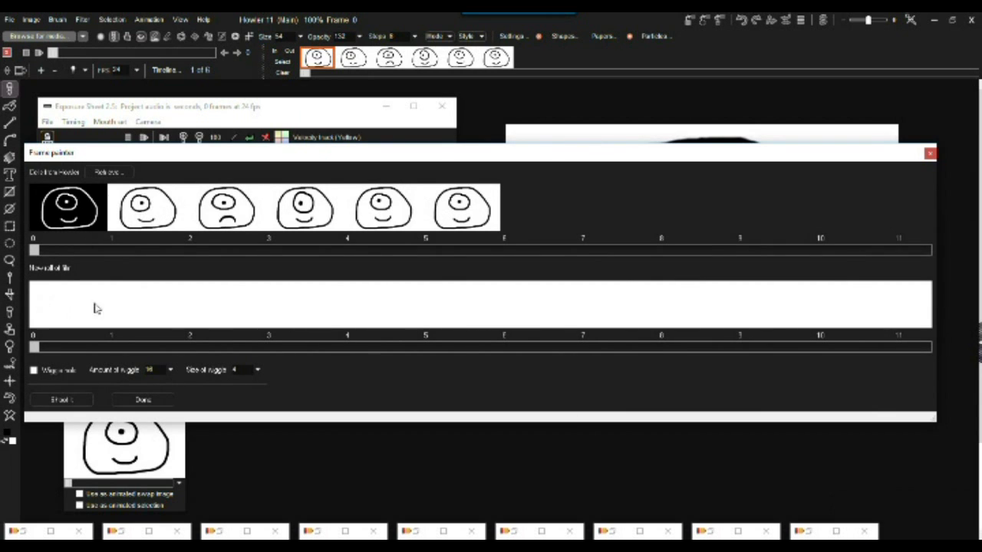
{"action": "mouse_move", "coordinate": [57, 309]}
{"action": "left_mouse_down"}
{"action": "mouse_move", "coordinate": [486, 315]}
{"action": "mouse_move", "coordinate": [751, 307]}
{"action": "left_mouse_up"}
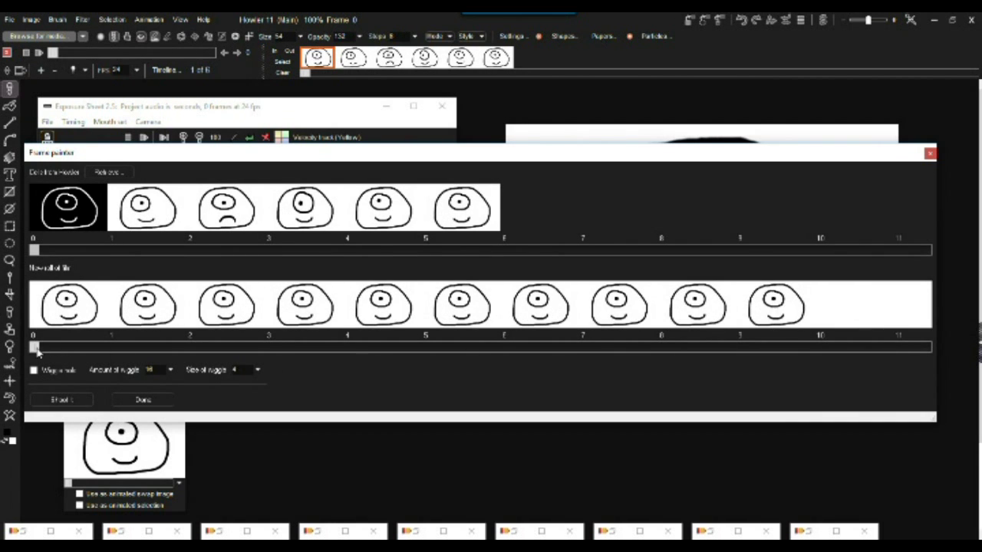
- Paint cell 1 into frames 10 to 16 and the frowning cell 2 into frames 17 to 25 of the new roll
{"action": "left_click_drag", "start_coordinate": [46, 351], "coordinate": [162, 359]}
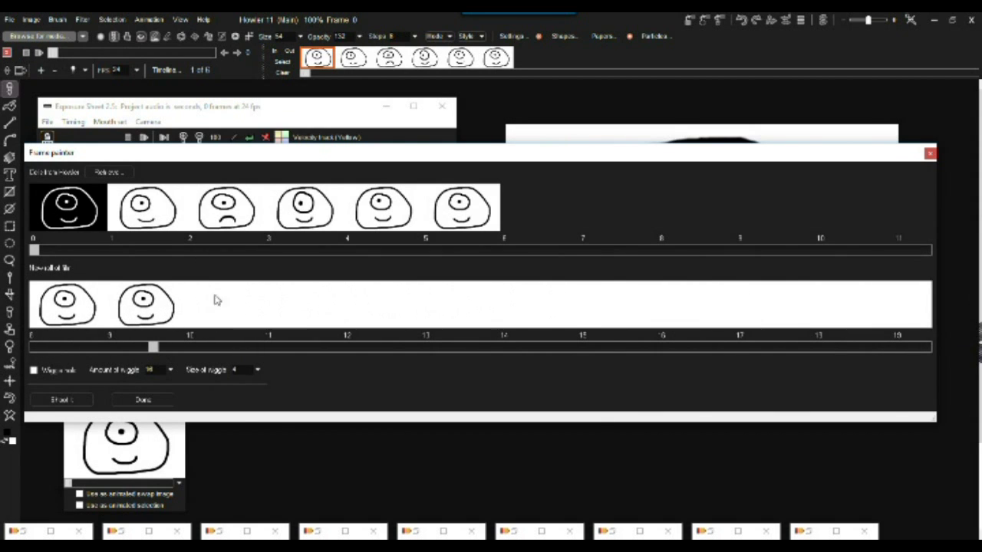
{"action": "left_click", "coordinate": [148, 215]}
{"action": "left_click_drag", "start_coordinate": [203, 306], "coordinate": [693, 300]}
{"action": "left_click_drag", "start_coordinate": [148, 346], "coordinate": [266, 353]}
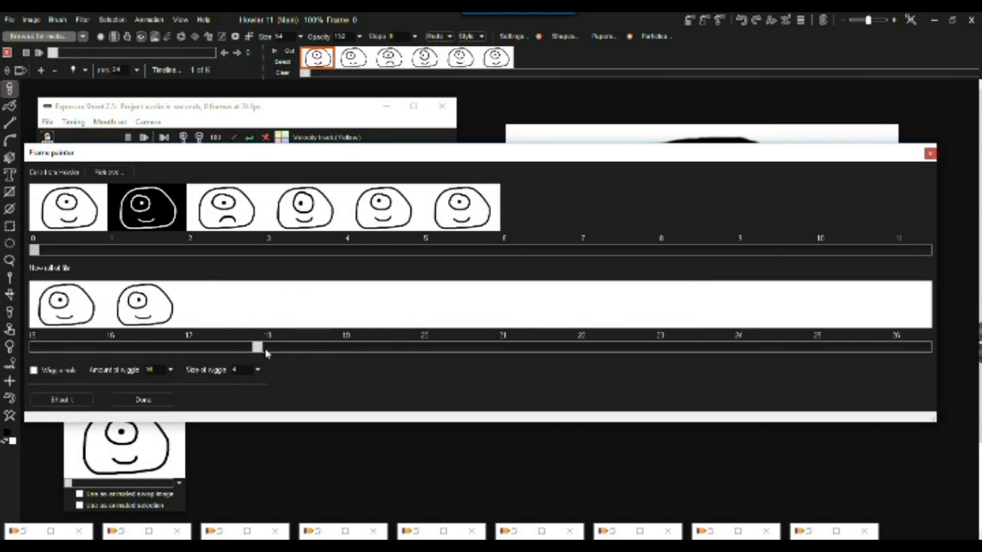
{"action": "left_click", "coordinate": [236, 217]}
{"action": "mouse_move", "coordinate": [201, 310]}
{"action": "left_mouse_down"}
{"action": "mouse_move", "coordinate": [694, 306]}
{"action": "mouse_move", "coordinate": [826, 319]}
{"action": "left_mouse_up"}
- Paint cell 1 into frames 26 to 30 and the large-eyed cell 3 into frames 31 to 34 of the new roll
{"action": "left_click_drag", "start_coordinate": [265, 350], "coordinate": [384, 351]}
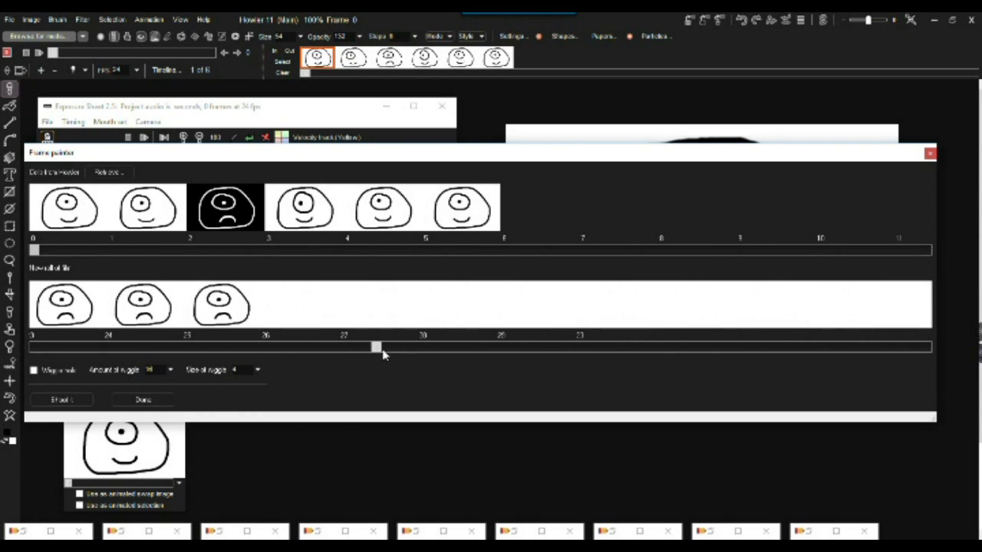
{"action": "left_click", "coordinate": [151, 217]}
{"action": "left_click_drag", "start_coordinate": [284, 303], "coordinate": [592, 304]}
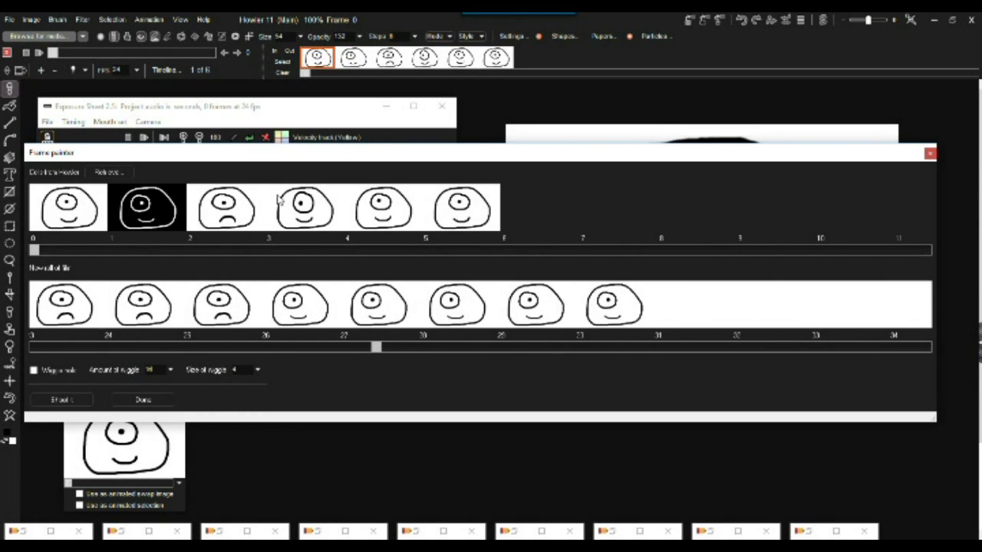
{"action": "left_click", "coordinate": [311, 208]}
{"action": "left_click", "coordinate": [675, 304]}
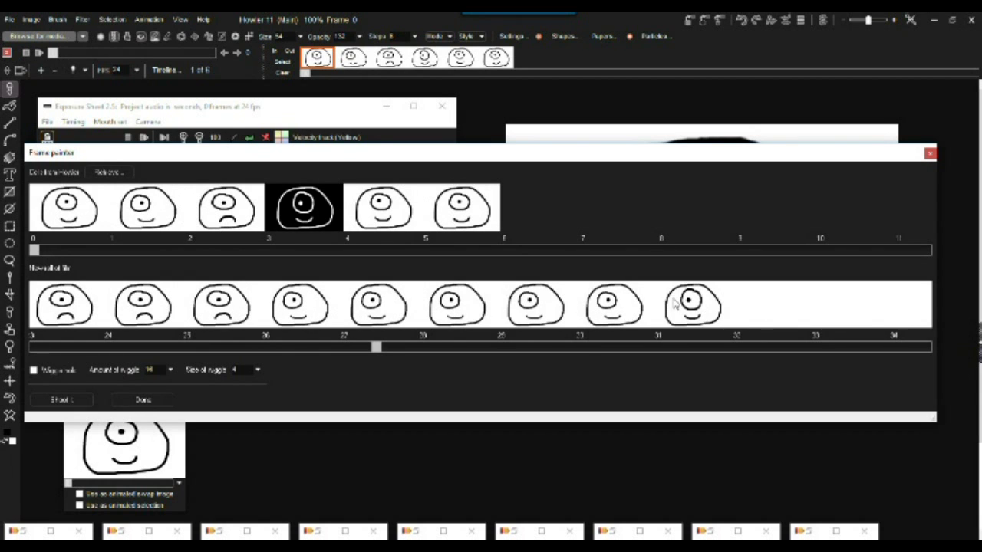
{"action": "left_click_drag", "start_coordinate": [674, 302], "coordinate": [903, 322]}
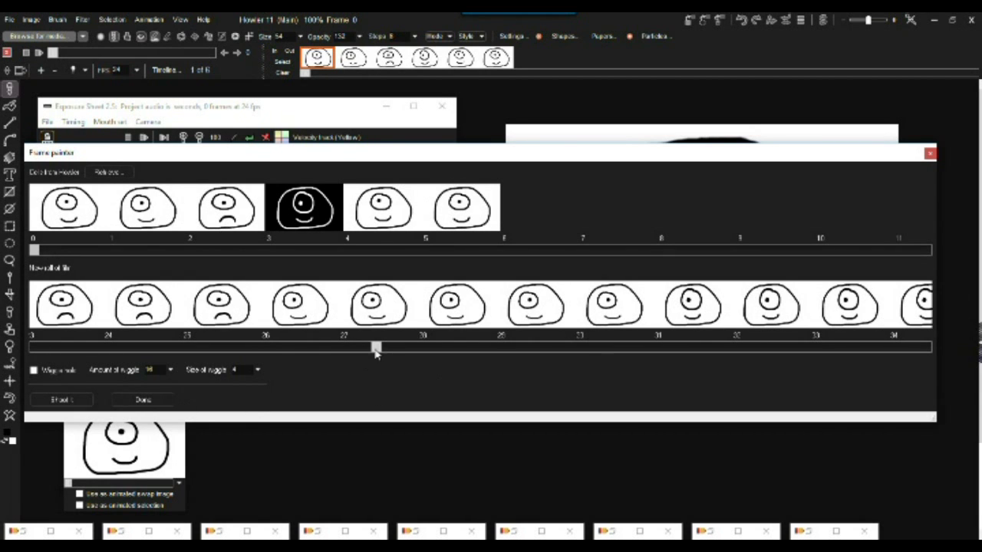
- Paint the large-eyed cell 3 into frames 35 to 41 and cell 4 into frames 42 to 52 of the new roll
{"action": "left_click_drag", "start_coordinate": [377, 348], "coordinate": [531, 349]}
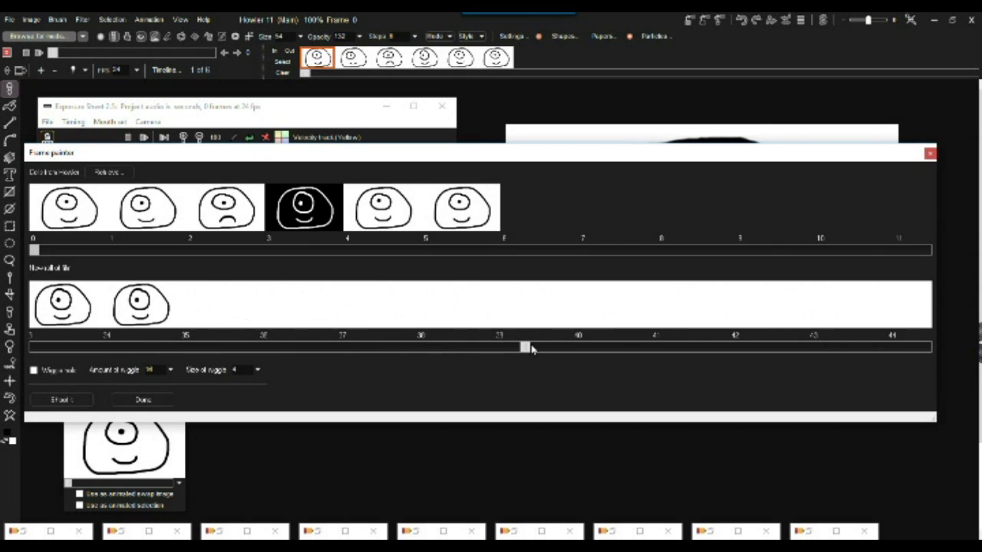
{"action": "left_click_drag", "start_coordinate": [191, 314], "coordinate": [667, 310]}
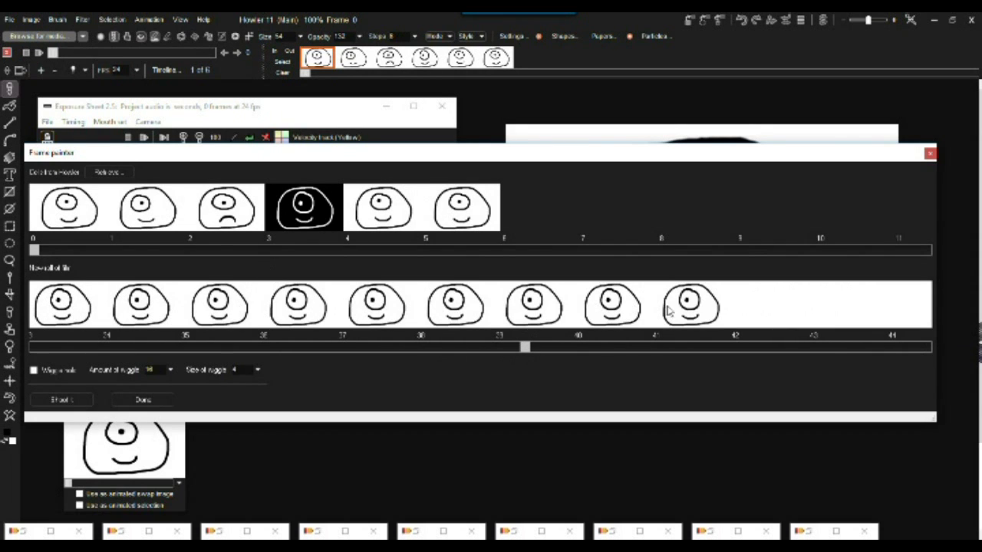
{"action": "left_click_drag", "start_coordinate": [526, 346], "coordinate": [647, 347]}
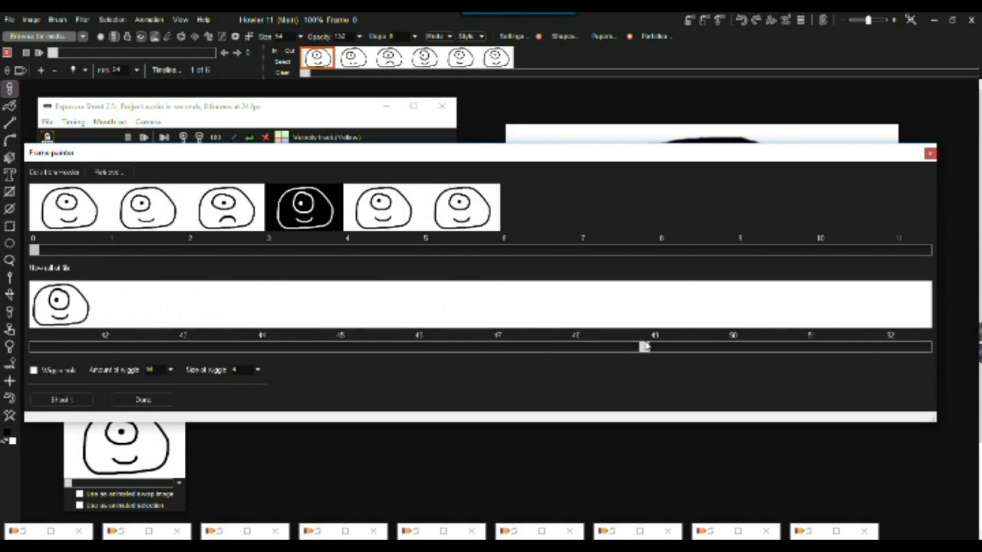
{"action": "left_click", "coordinate": [387, 207]}
{"action": "mouse_move", "coordinate": [115, 306]}
{"action": "left_mouse_down"}
{"action": "mouse_move", "coordinate": [560, 307]}
{"action": "mouse_move", "coordinate": [590, 291]}
{"action": "mouse_move", "coordinate": [674, 304]}
{"action": "mouse_move", "coordinate": [905, 308]}
{"action": "left_mouse_up"}
- Fill the end of the new roll with cell 5 in frames 53 to 54, cell 4 in 55 to 57 and cell 5 in 58 to 59
{"action": "left_click", "coordinate": [464, 207]}
{"action": "left_click_drag", "start_coordinate": [647, 346], "coordinate": [795, 347]}
{"action": "left_click_drag", "start_coordinate": [219, 306], "coordinate": [293, 304]}
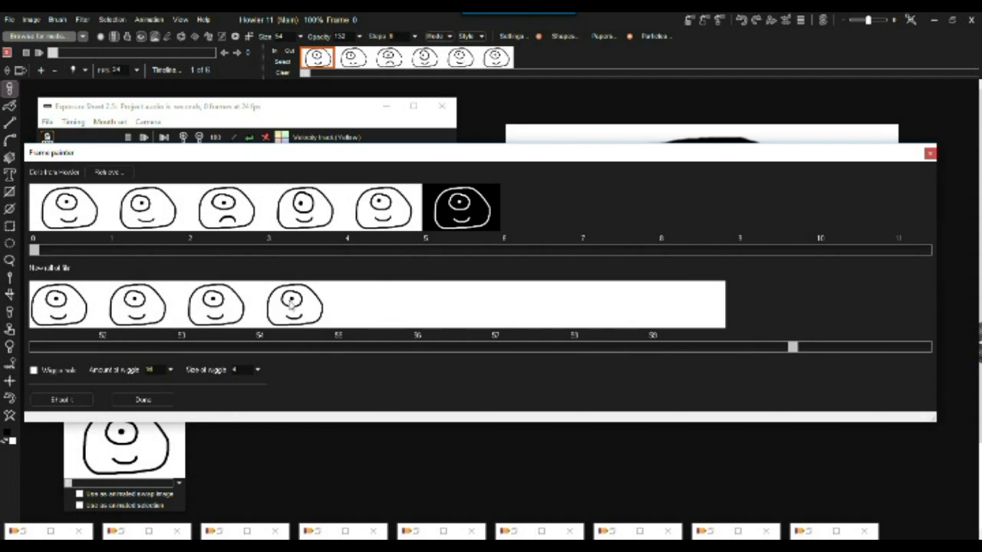
{"action": "left_click", "coordinate": [385, 219]}
{"action": "left_click_drag", "start_coordinate": [355, 317], "coordinate": [531, 305]}
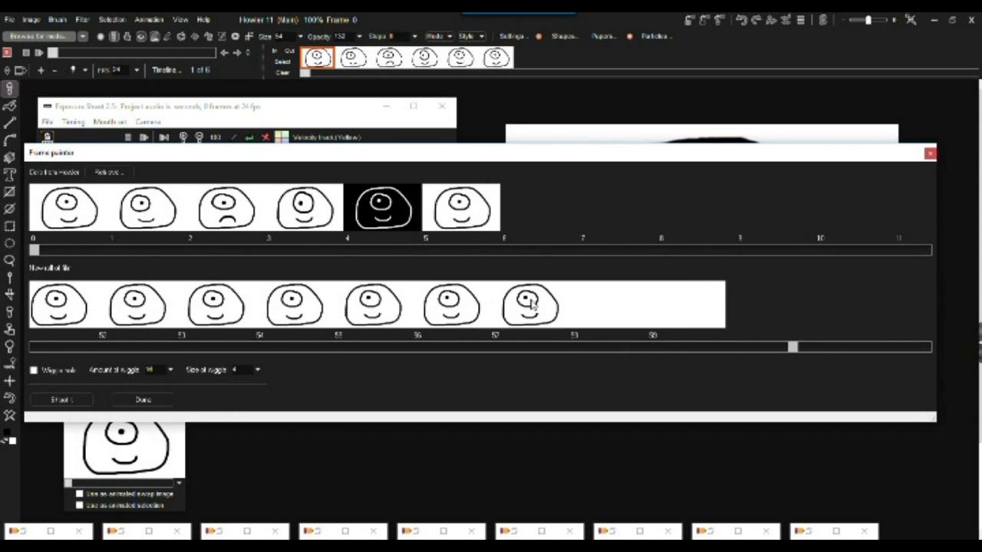
{"action": "left_click", "coordinate": [471, 217]}
{"action": "mouse_move", "coordinate": [594, 295]}
{"action": "left_mouse_down"}
{"action": "mouse_move", "coordinate": [609, 316]}
{"action": "mouse_move", "coordinate": [705, 314]}
{"action": "left_mouse_up"}
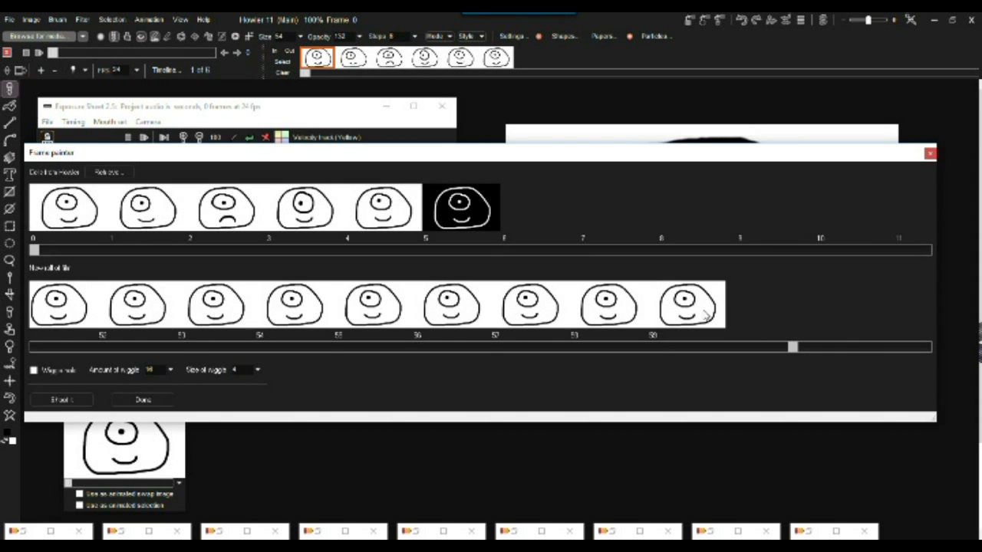
- Turn on wiggle hold, check its amount and size settings, and shoot the new roll into the animation
{"action": "left_click_drag", "start_coordinate": [790, 348], "coordinate": [198, 346]}
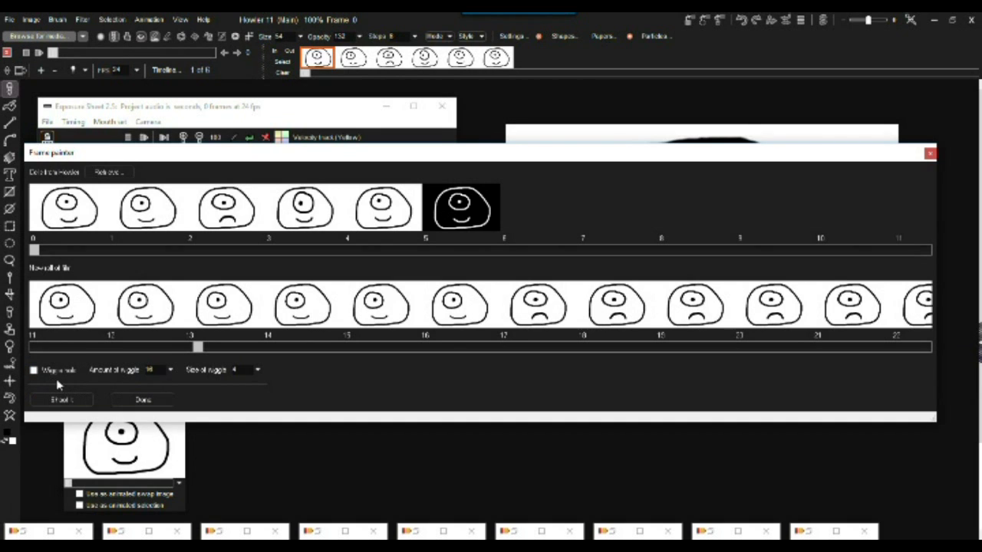
{"action": "left_click", "coordinate": [34, 371]}
{"action": "left_click", "coordinate": [257, 370]}
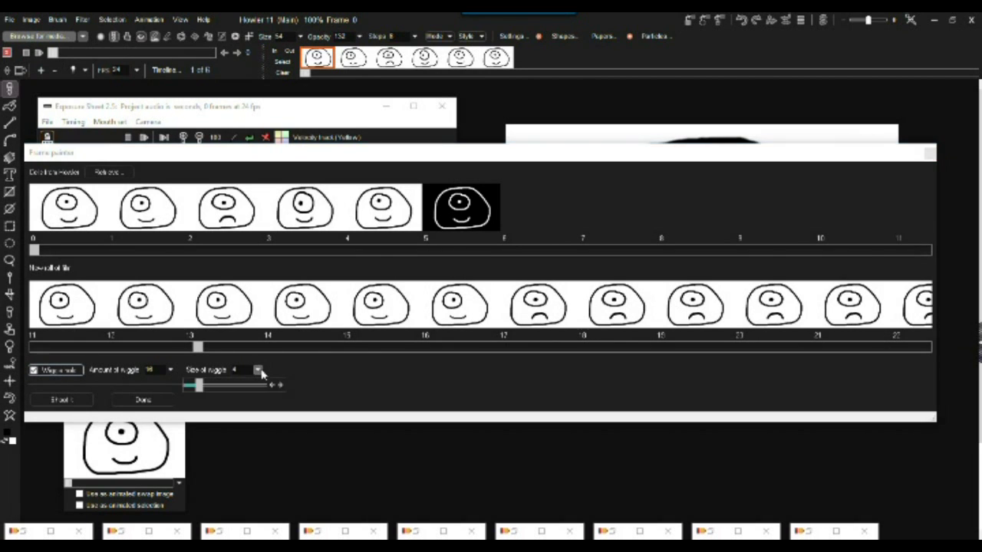
{"action": "left_click", "coordinate": [188, 375]}
{"action": "left_click", "coordinate": [170, 372]}
{"action": "left_click", "coordinate": [172, 373]}
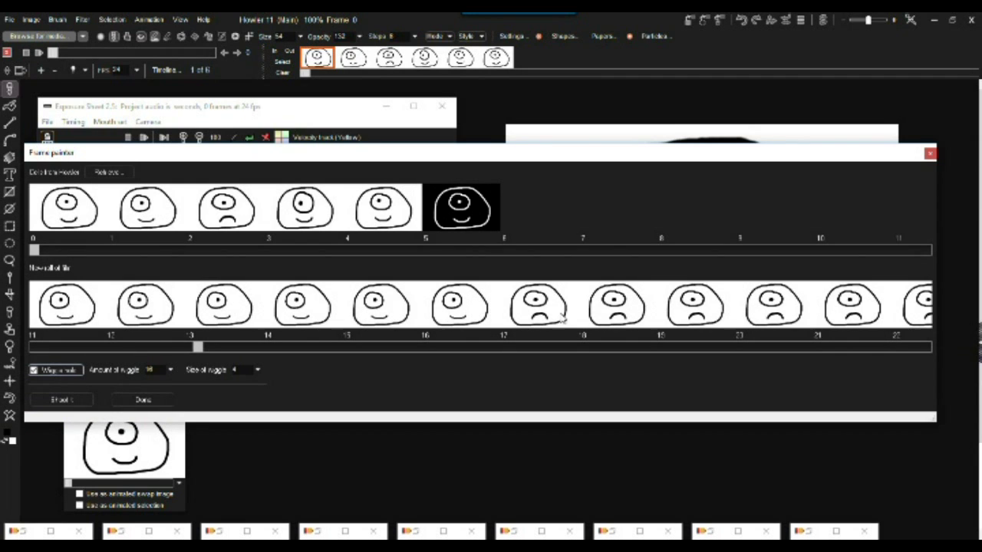
{"action": "left_click", "coordinate": [63, 401]}
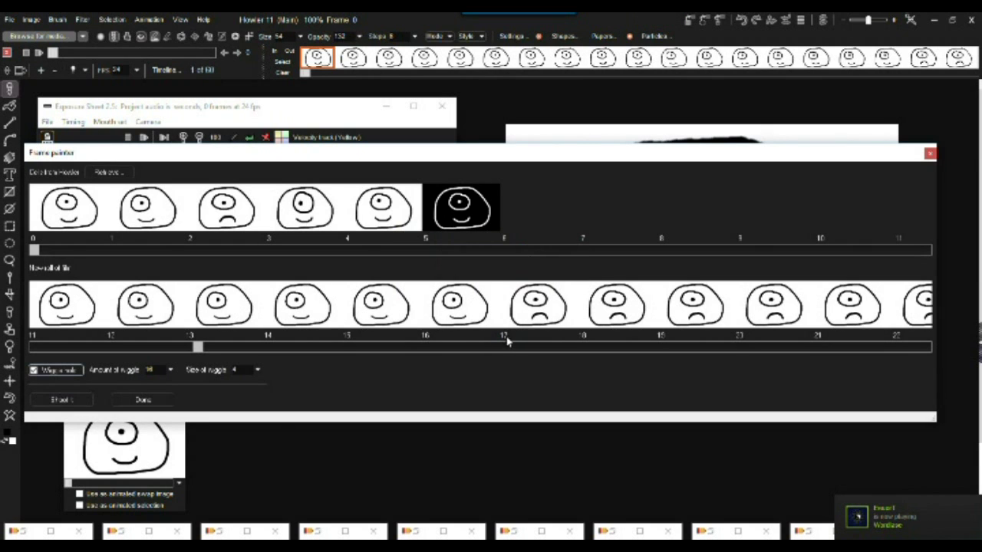
- Close Frame Painter and the exposure sheet, and play back the new animation before returning to frame 0
{"action": "left_click", "coordinate": [930, 154]}
{"action": "left_click", "coordinate": [466, 325]}
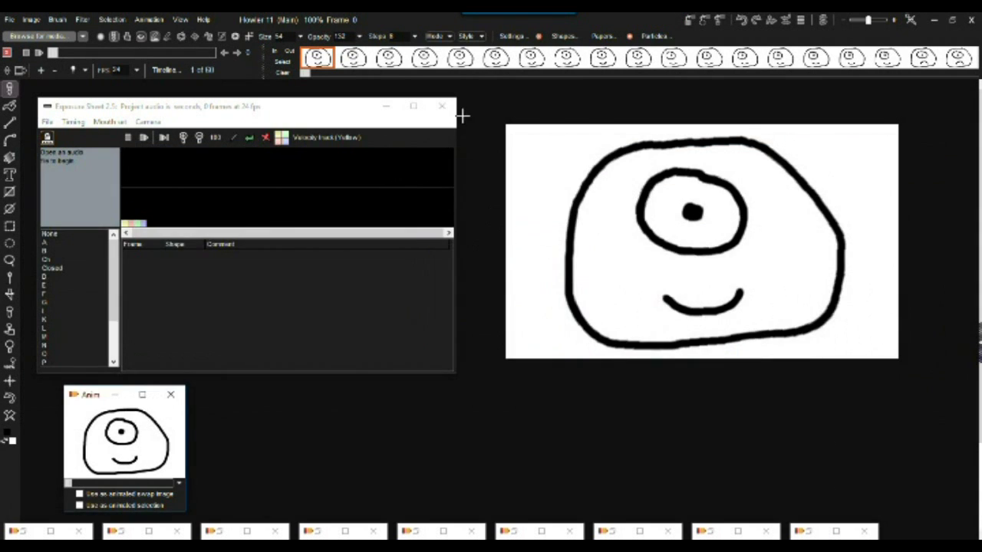
{"action": "mouse_move", "coordinate": [52, 52]}
{"action": "left_mouse_down"}
{"action": "mouse_move", "coordinate": [206, 52]}
{"action": "mouse_move", "coordinate": [51, 53]}
{"action": "left_mouse_up"}
{"action": "left_click", "coordinate": [39, 54]}
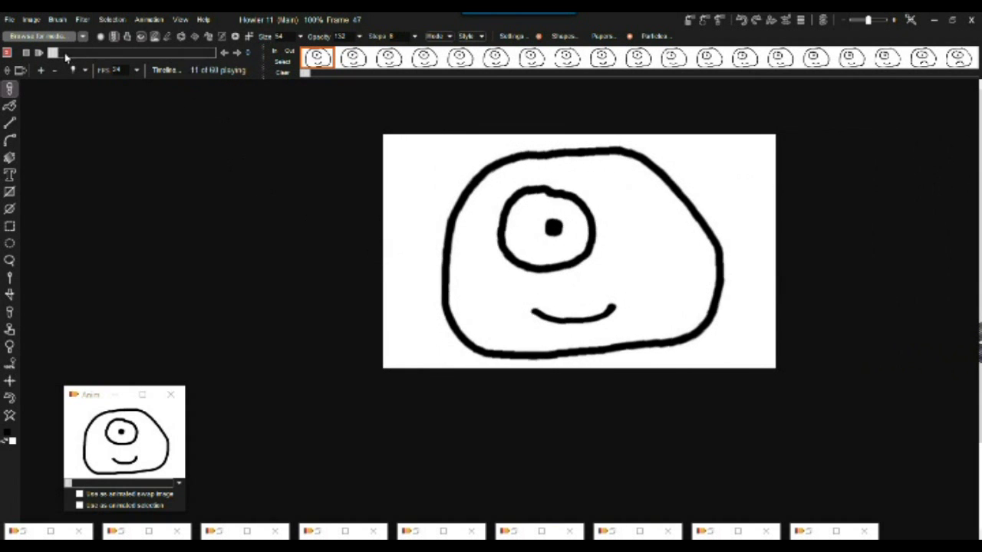
{"action": "left_click", "coordinate": [92, 53]}
{"action": "left_click_drag", "start_coordinate": [93, 55], "coordinate": [52, 56]}
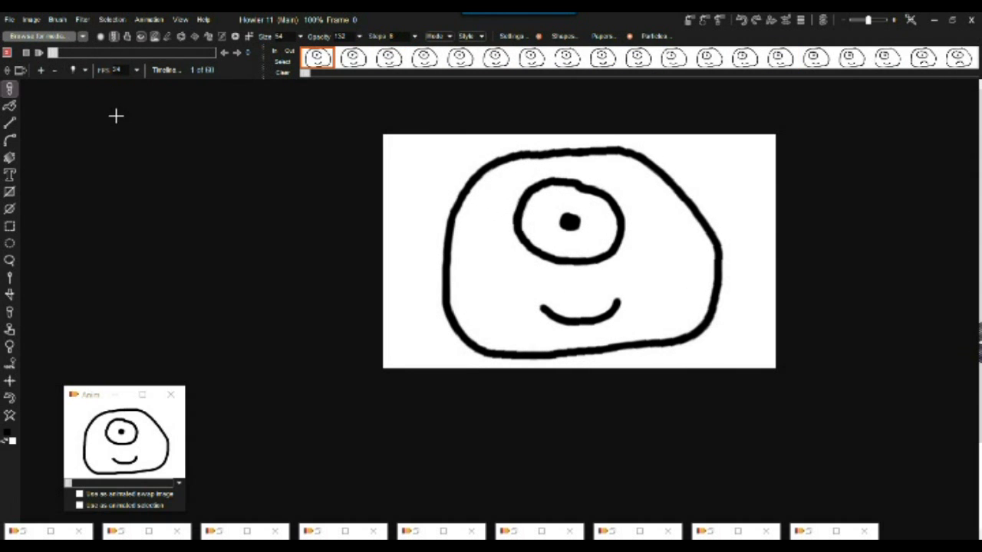
- Apply a Gaussian blur at about a quarter of its range, with the Approximate algorithm, to all frames of the animation
{"action": "left_click", "coordinate": [85, 20]}
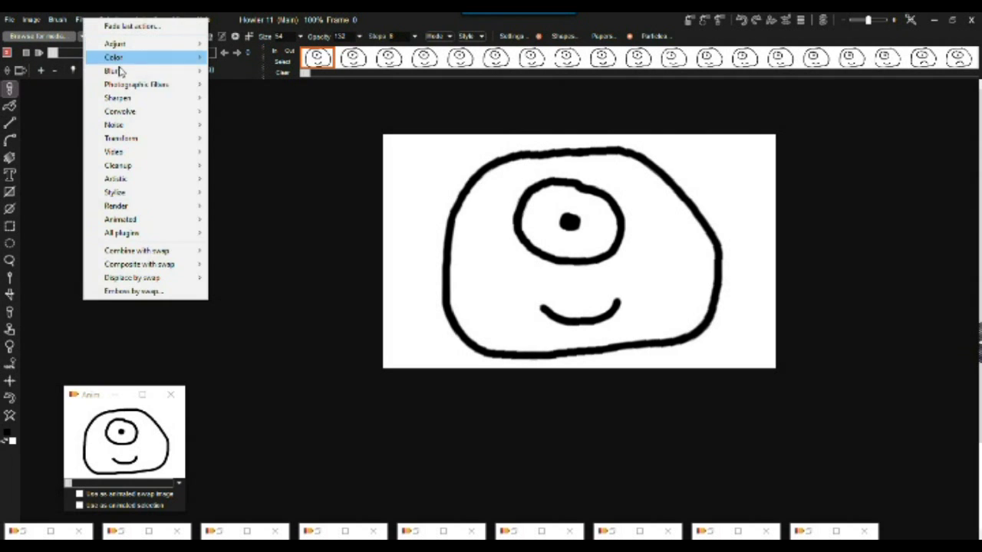
{"action": "mouse_move", "coordinate": [115, 71]}
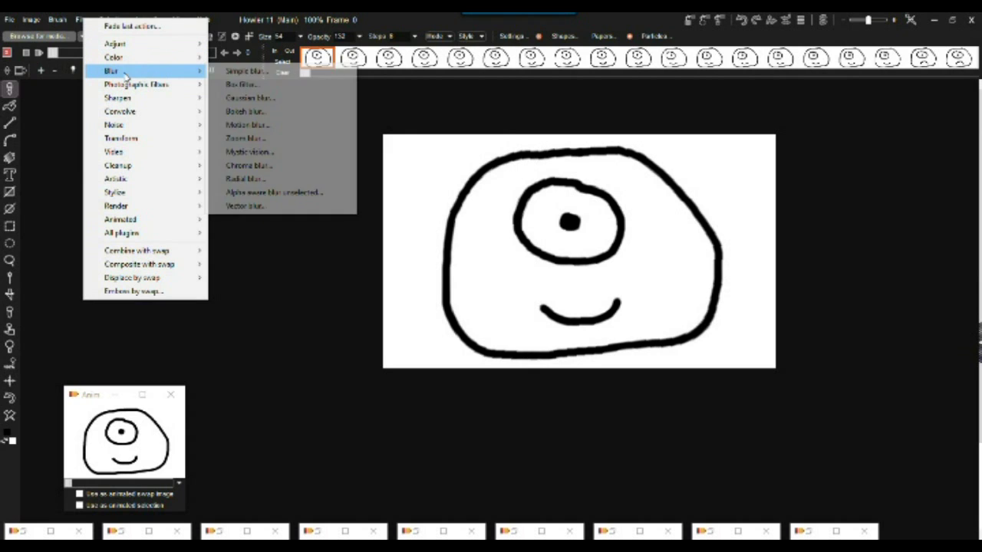
{"action": "left_click", "coordinate": [264, 98]}
{"action": "left_click_drag", "start_coordinate": [483, 253], "coordinate": [464, 255]}
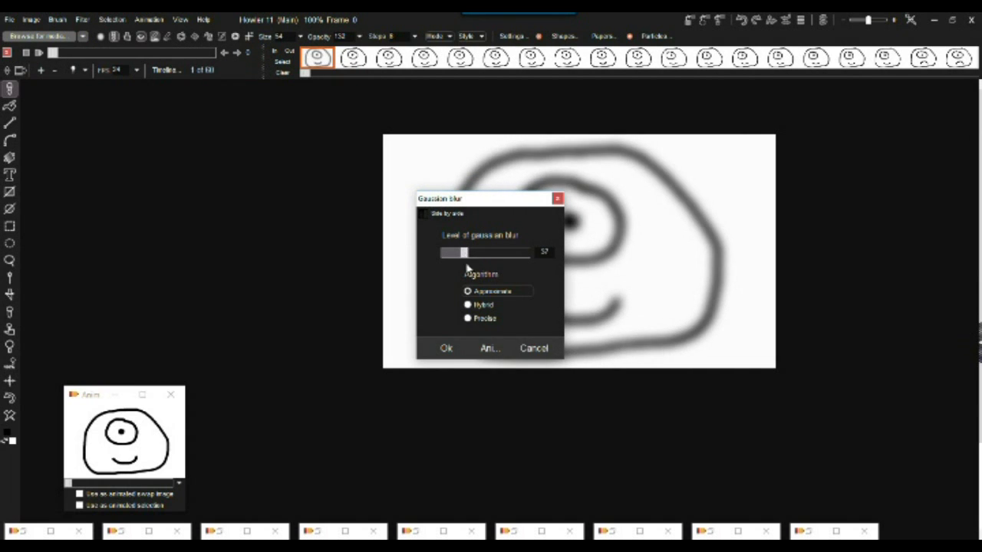
{"action": "left_click", "coordinate": [488, 347]}
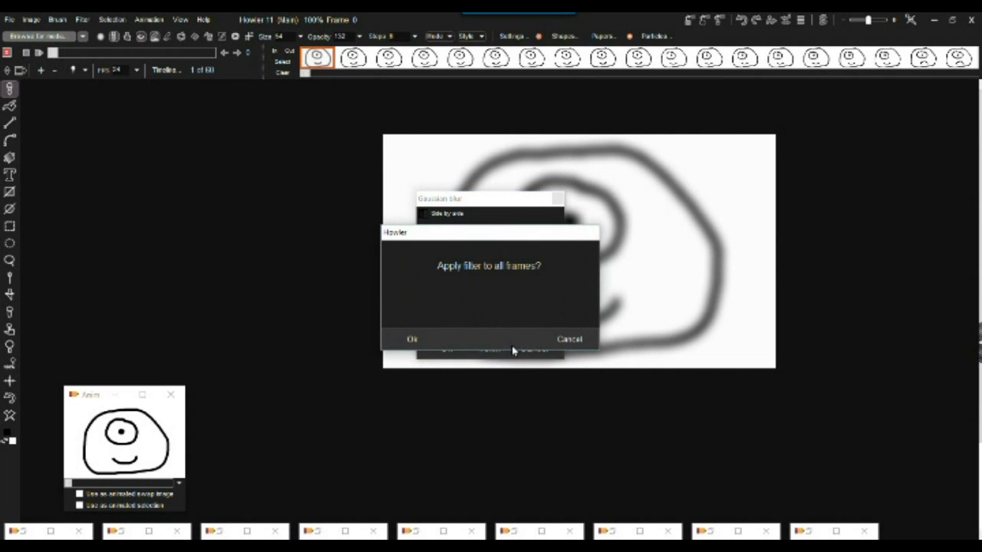
{"action": "left_click", "coordinate": [412, 340]}
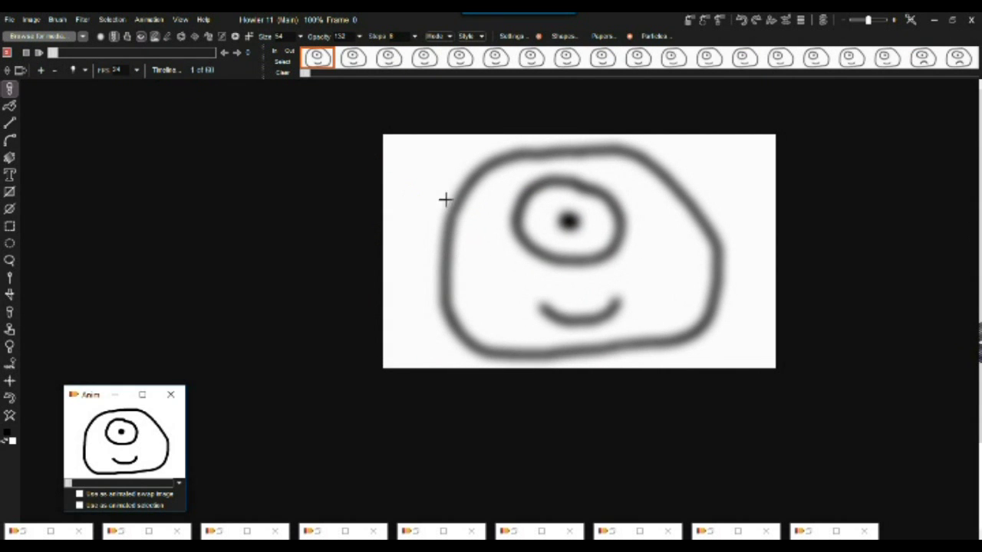
- Time-stretch the blurred animation to 150 new frames
{"action": "right_click", "coordinate": [365, 65]}
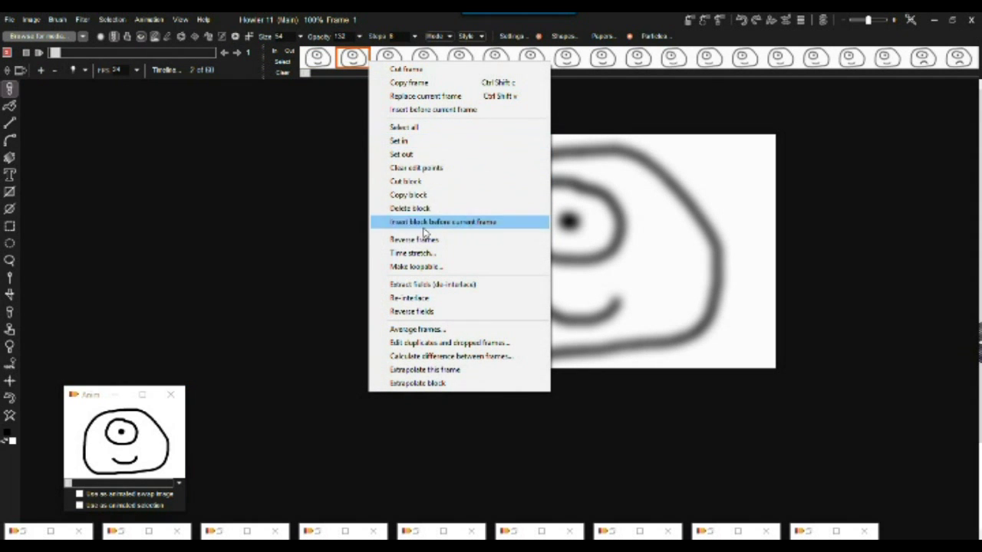
{"action": "left_click", "coordinate": [418, 253]}
{"action": "left_click_drag", "start_coordinate": [507, 197], "coordinate": [470, 193]}
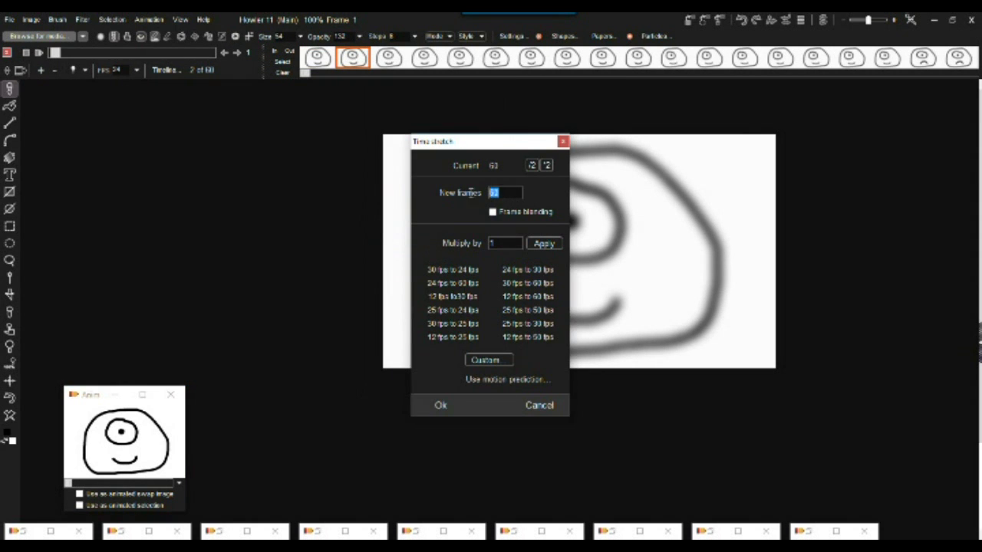
{"action": "type", "text": "15"}
{"action": "left_click", "coordinate": [440, 405]}
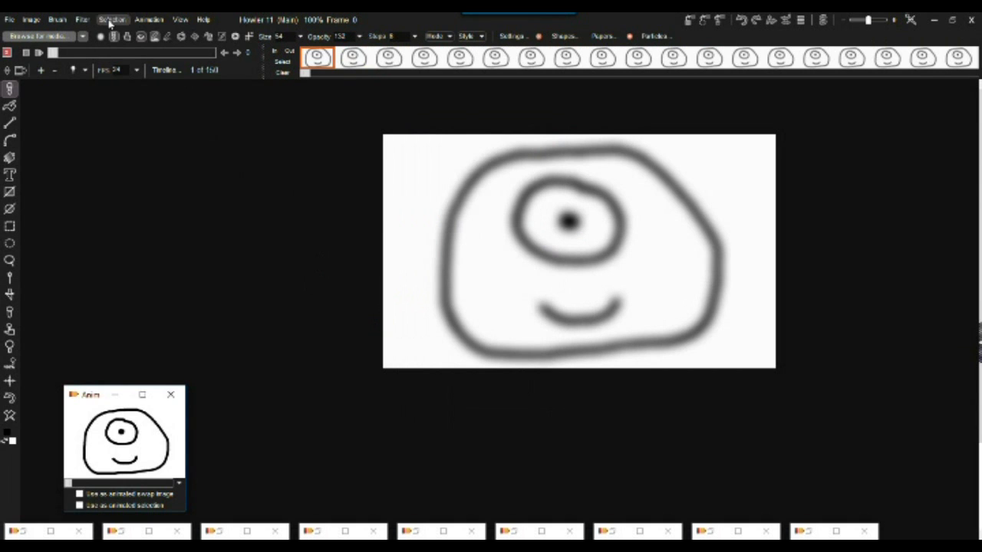
- Apply a second, weaker Gaussian blur with the Approximate algorithm to all frames of the stretched animation
{"action": "left_click", "coordinate": [82, 19]}
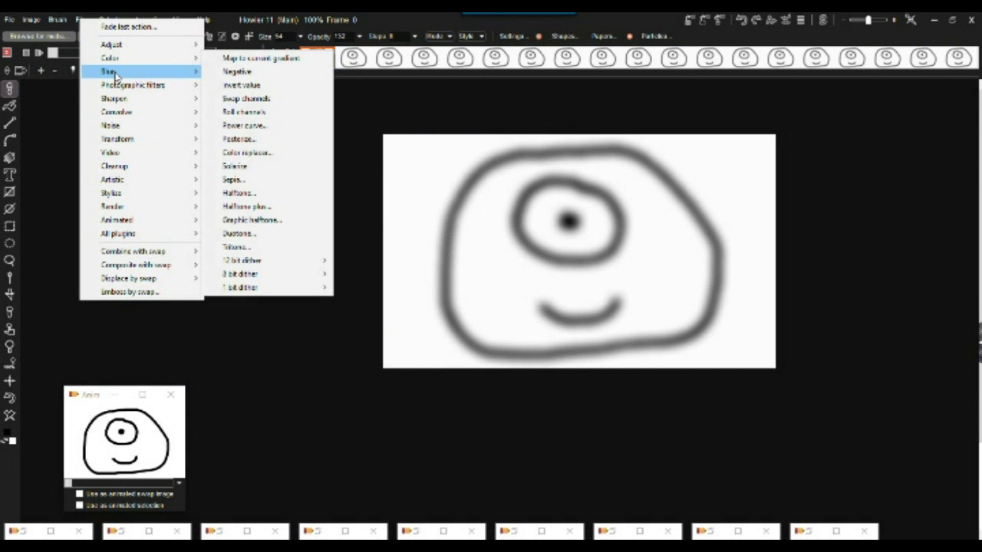
{"action": "mouse_move", "coordinate": [128, 71]}
{"action": "left_click", "coordinate": [243, 98]}
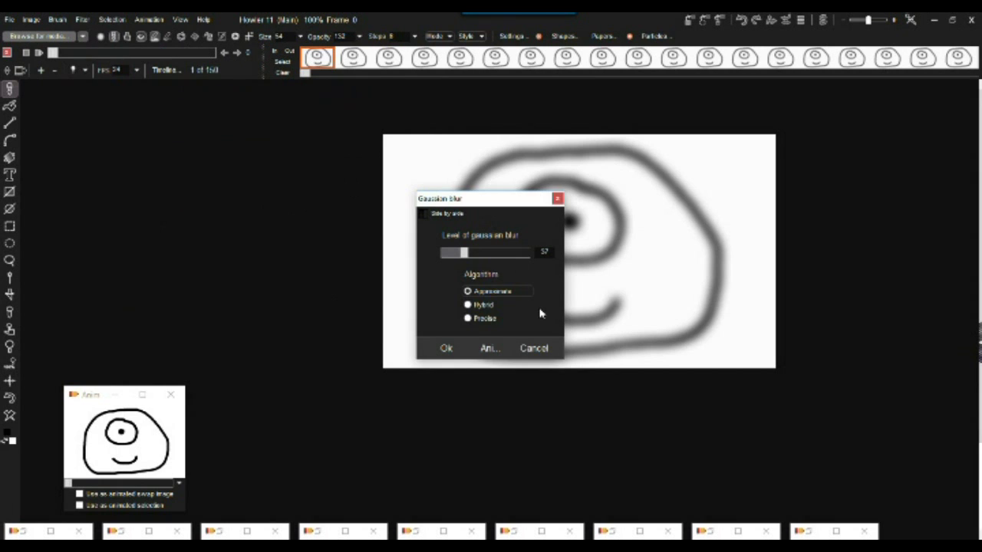
{"action": "mouse_move", "coordinate": [457, 257]}
{"action": "left_mouse_down"}
{"action": "mouse_move", "coordinate": [471, 256]}
{"action": "mouse_move", "coordinate": [454, 258]}
{"action": "left_mouse_up"}
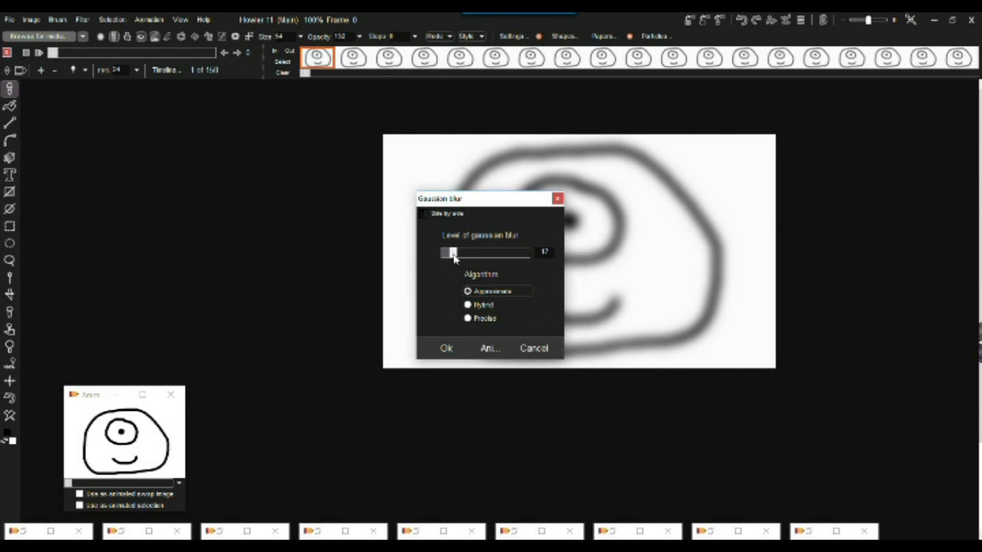
{"action": "left_click", "coordinate": [491, 349]}
{"action": "left_click", "coordinate": [412, 339]}
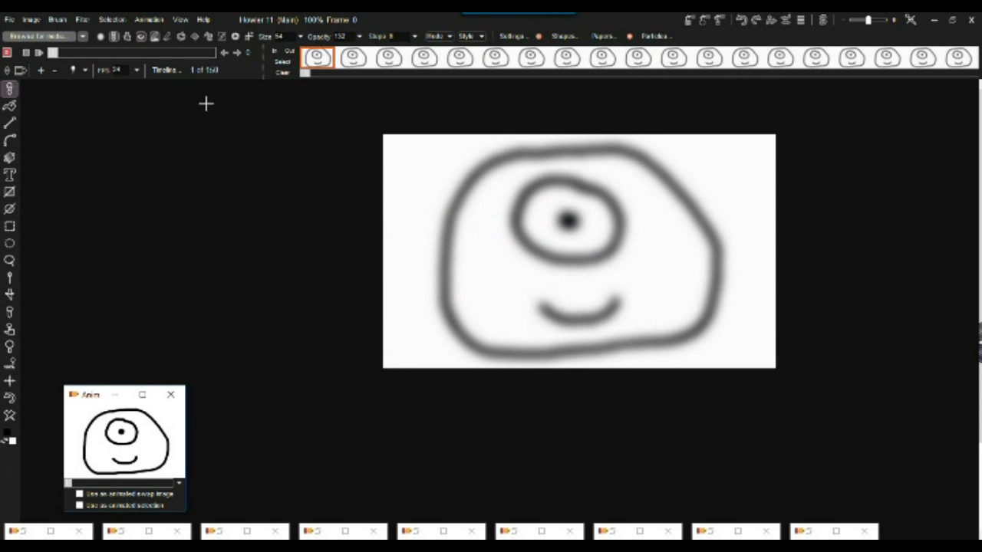
- Scrub to the frowning face at frame 50 and expand the dynamic range on all frames
{"action": "left_click", "coordinate": [26, 52]}
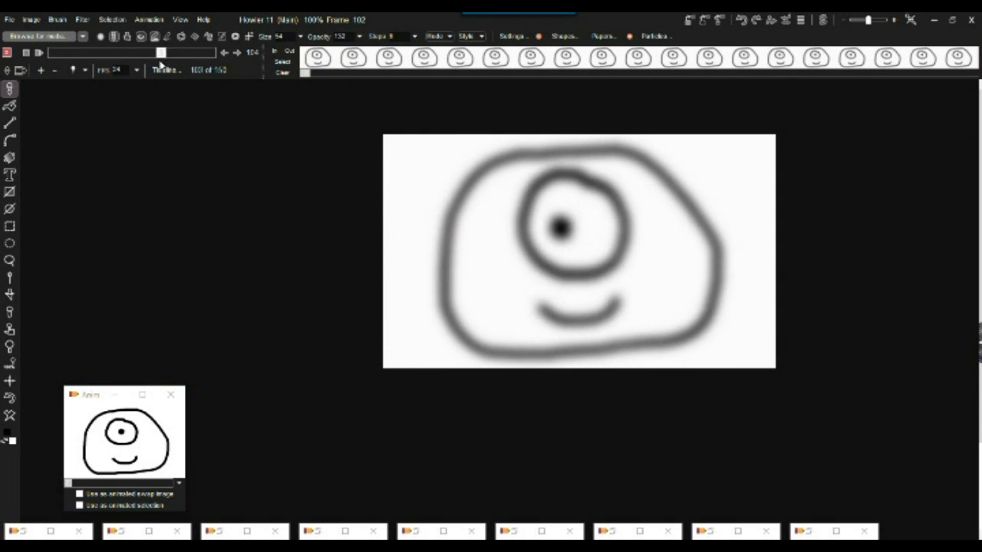
{"action": "left_click_drag", "start_coordinate": [131, 54], "coordinate": [106, 55]}
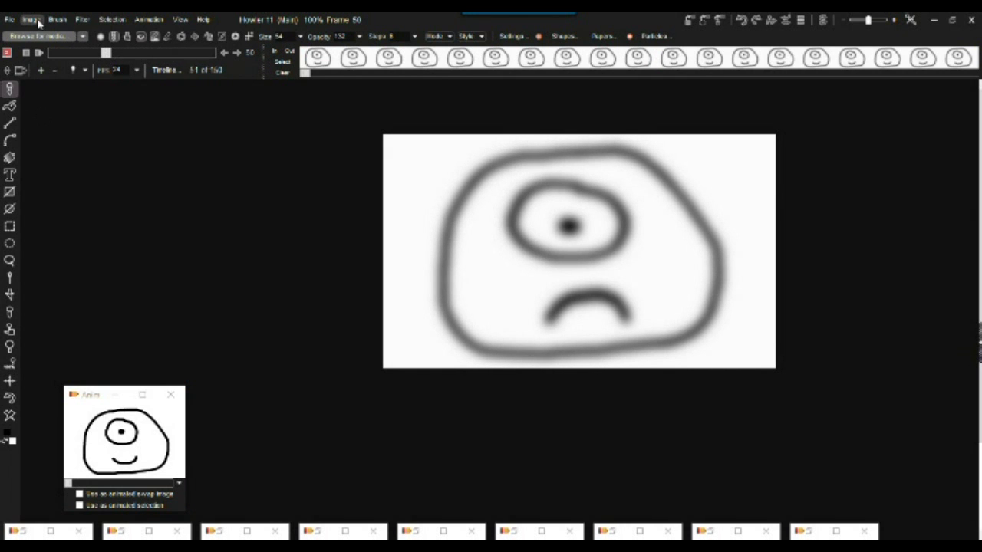
{"action": "left_click", "coordinate": [31, 20]}
{"action": "left_click", "coordinate": [105, 352]}
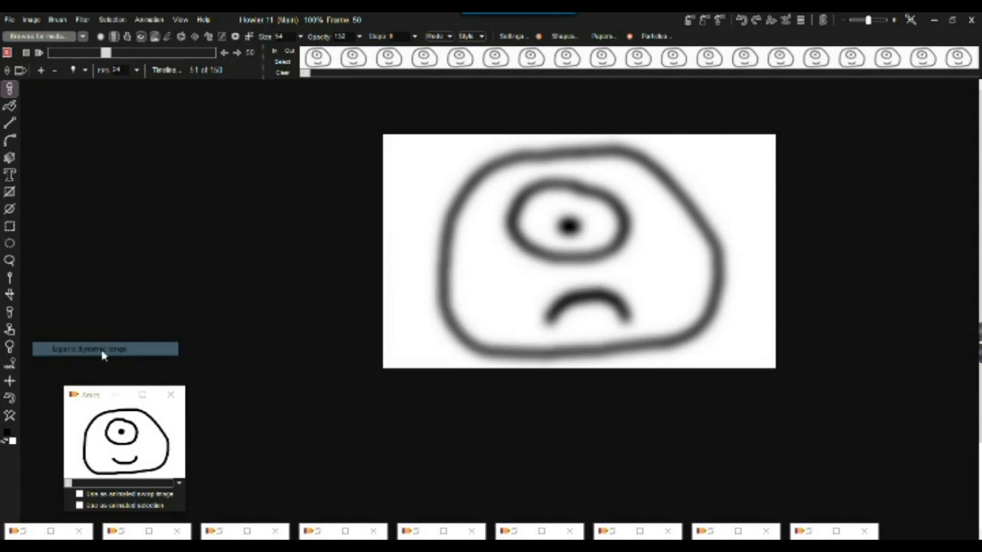
{"action": "left_click", "coordinate": [412, 340]}
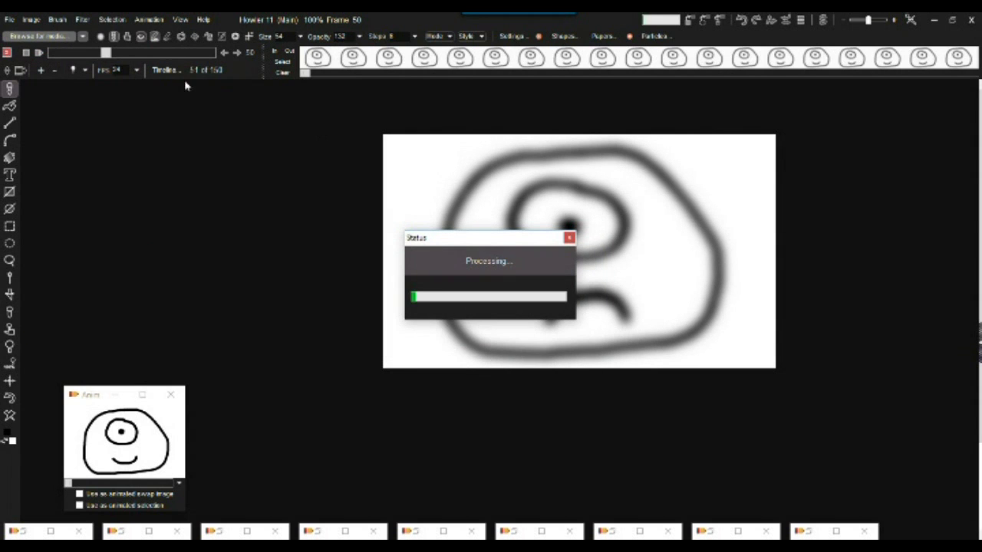
- Reset the value adjustment, set value 151, brightness 55, contrast 158 and gamma 100, and apply it to all frames
{"action": "left_click", "coordinate": [82, 20]}
{"action": "mouse_move", "coordinate": [115, 44]}
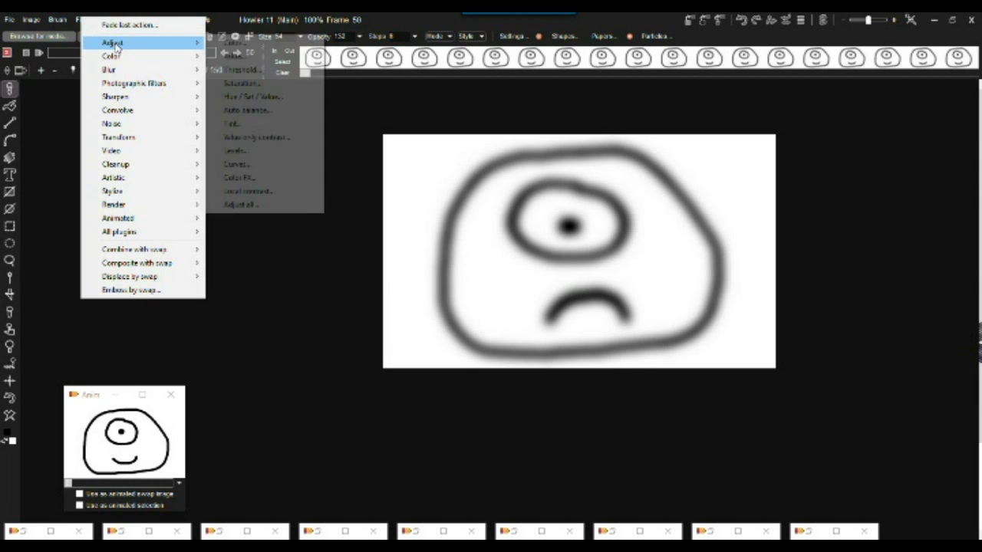
{"action": "left_click", "coordinate": [253, 58]}
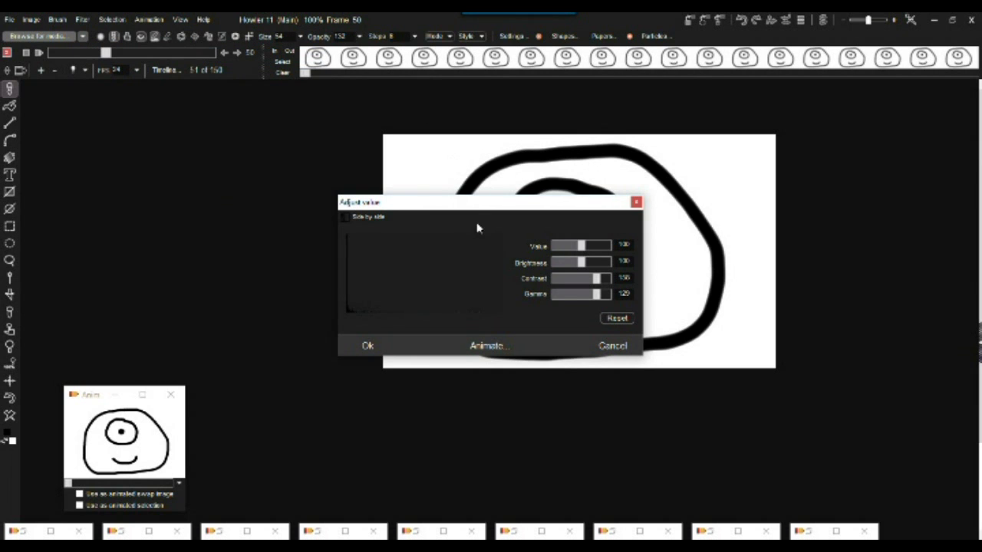
{"action": "left_click", "coordinate": [617, 318]}
{"action": "left_click_drag", "start_coordinate": [552, 203], "coordinate": [293, 146]}
{"action": "left_click_drag", "start_coordinate": [320, 221], "coordinate": [325, 184]}
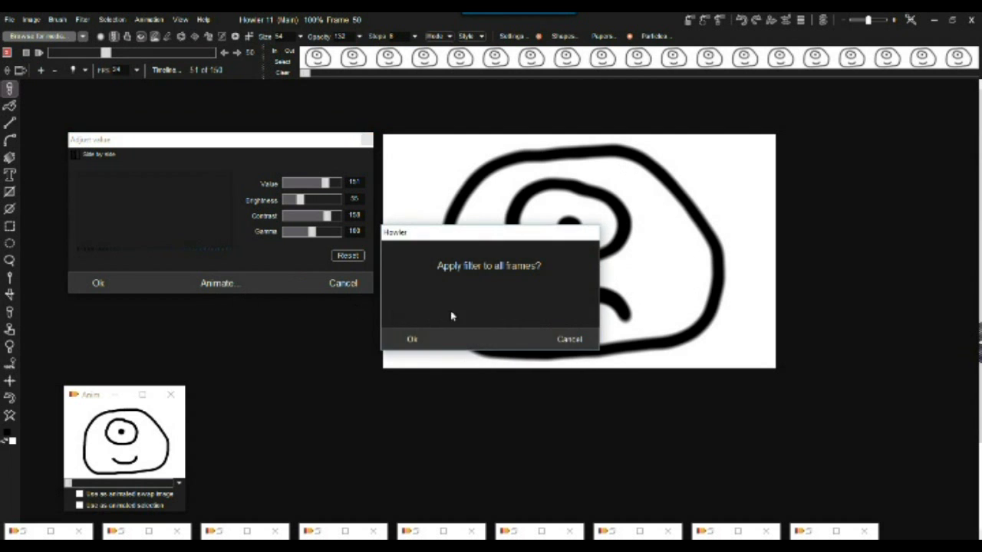
{"action": "left_click", "coordinate": [412, 339]}
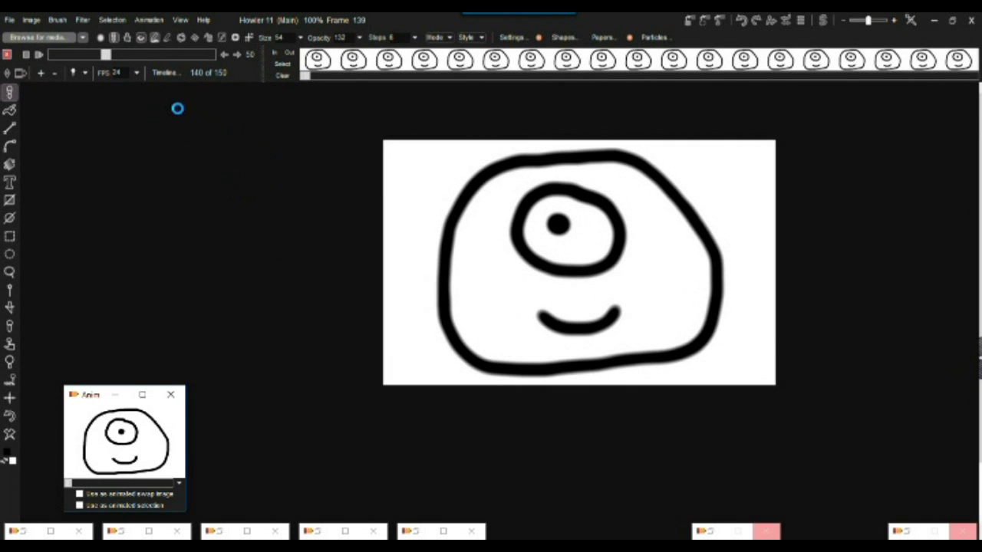
- Play the sharpened animation from its start and scrub through it to frame 44
{"action": "left_click_drag", "start_coordinate": [106, 57], "coordinate": [53, 53]}
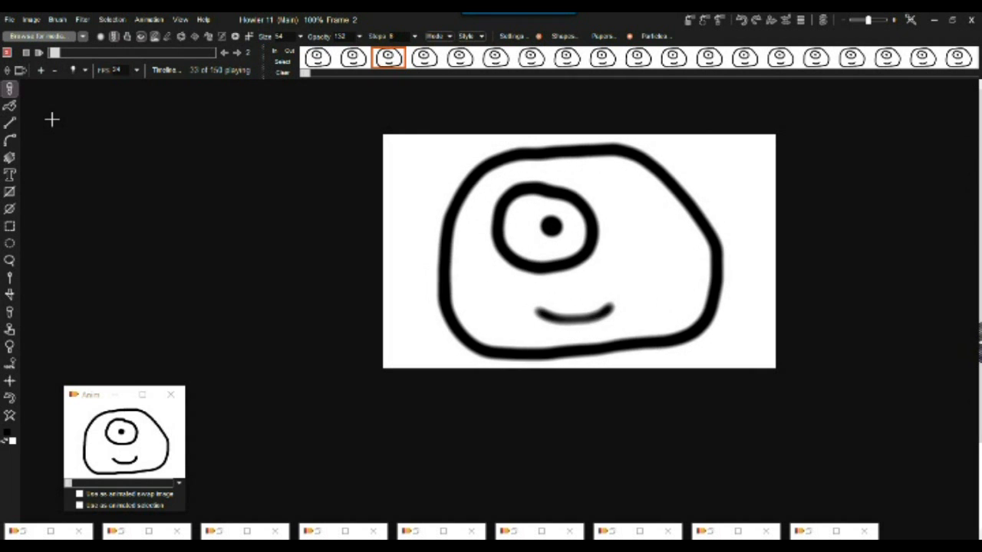
{"action": "mouse_move", "coordinate": [108, 52]}
{"action": "left_mouse_down"}
{"action": "mouse_move", "coordinate": [75, 52]}
{"action": "mouse_move", "coordinate": [166, 53]}
{"action": "mouse_move", "coordinate": [99, 54]}
{"action": "left_mouse_up"}
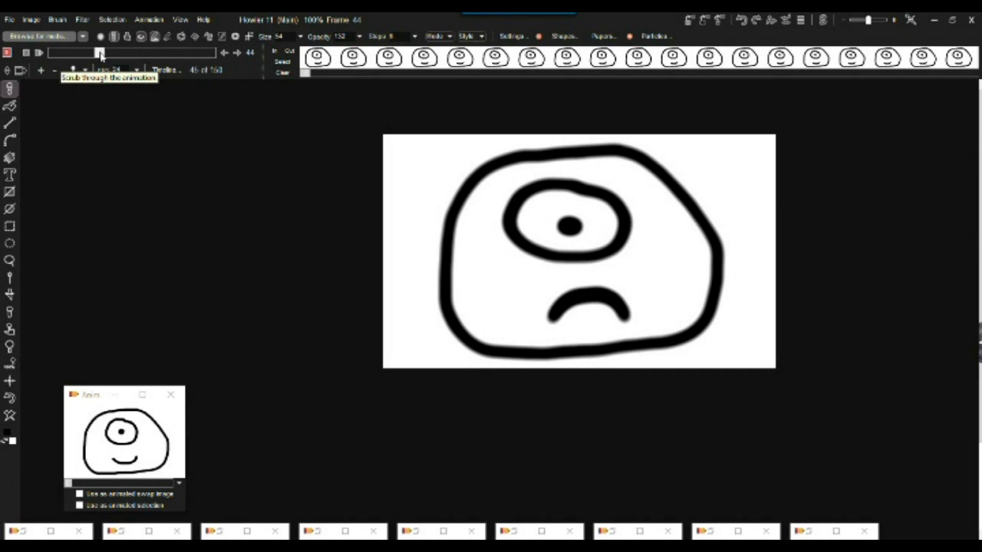